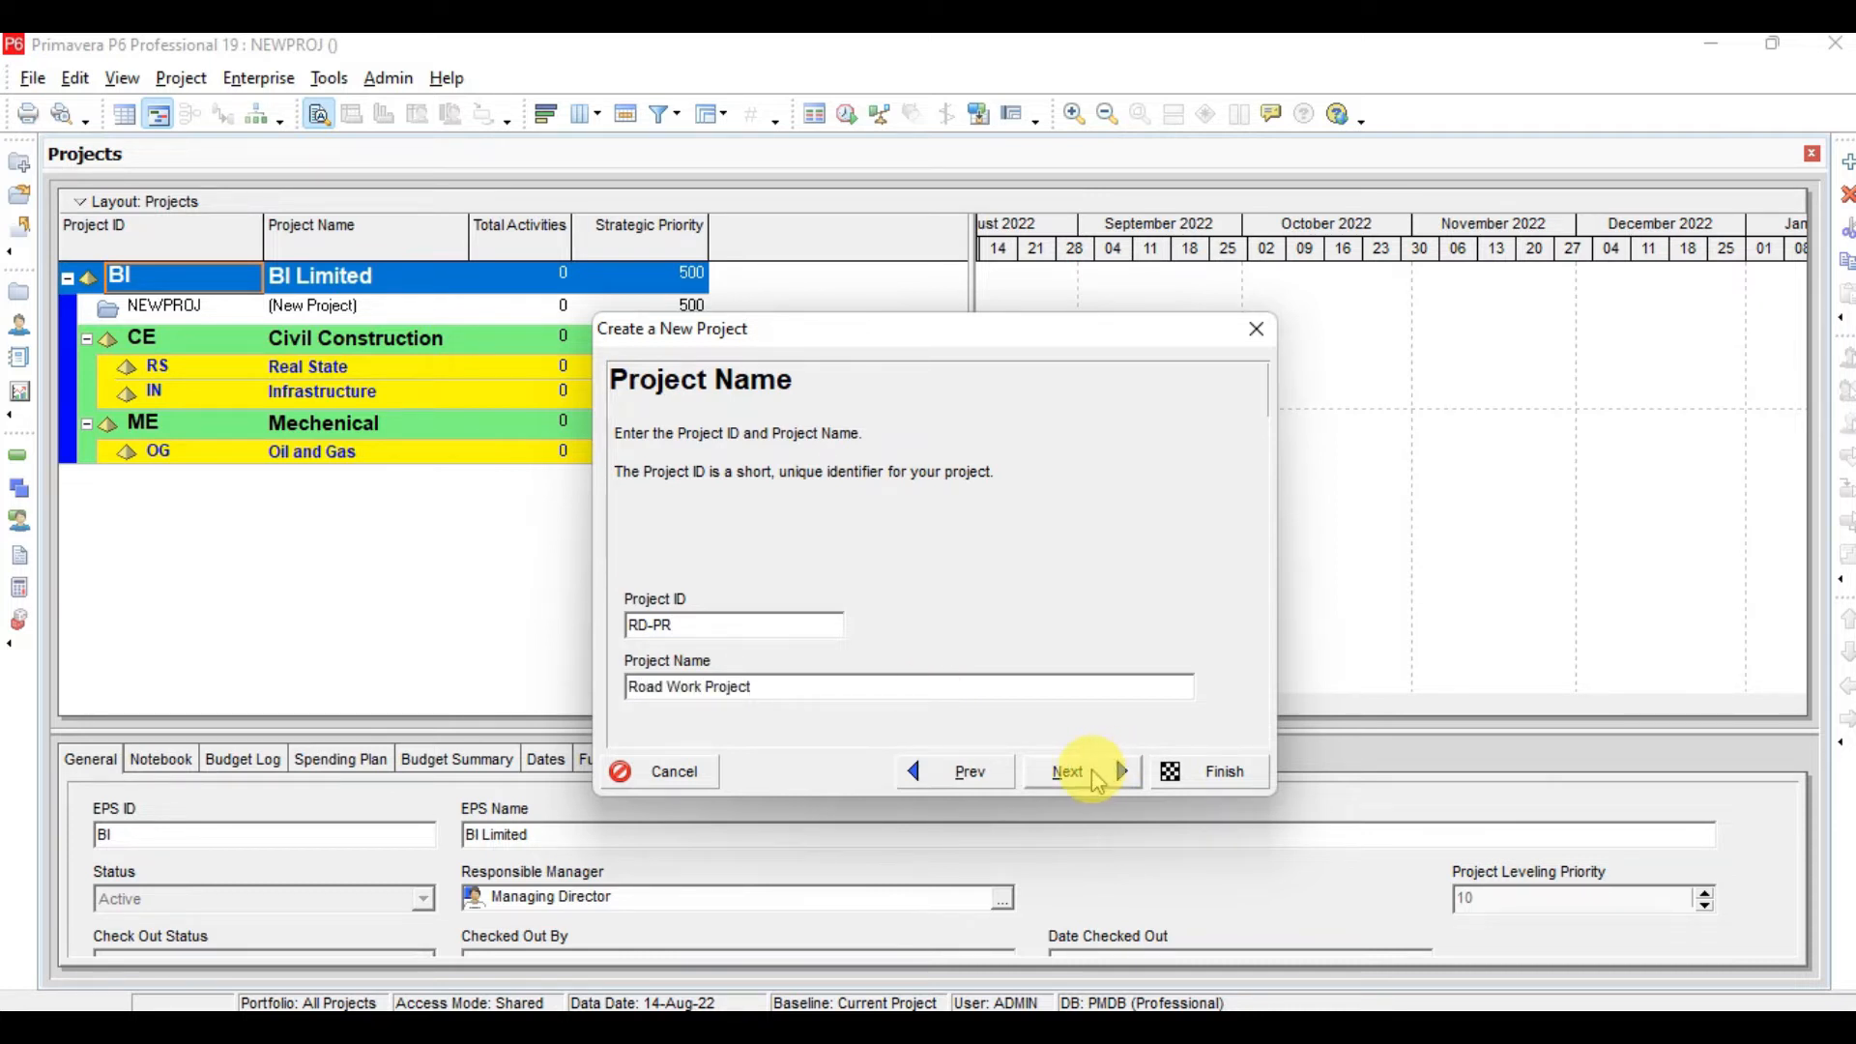
Advance the new-project wizard to the project start and end dates page, briefly checking the lesson slide
left_click(1096, 781)
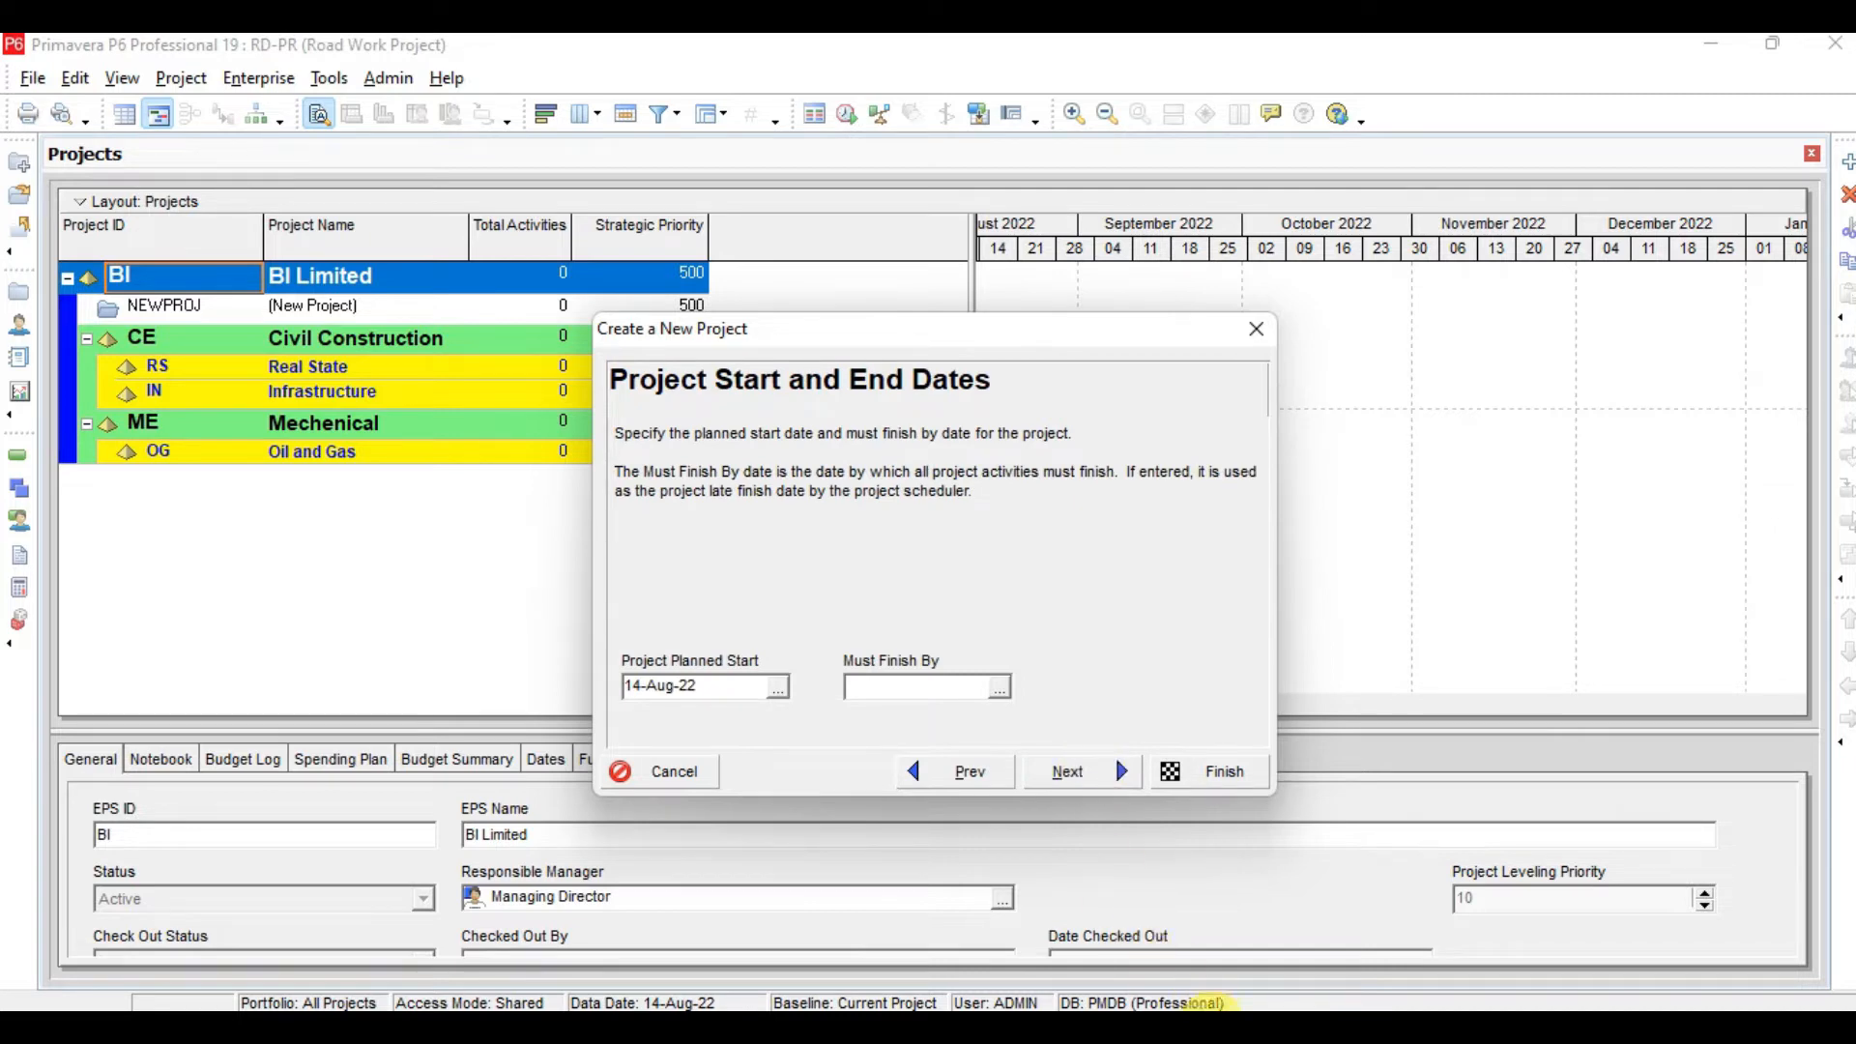
left_click(1224, 1028)
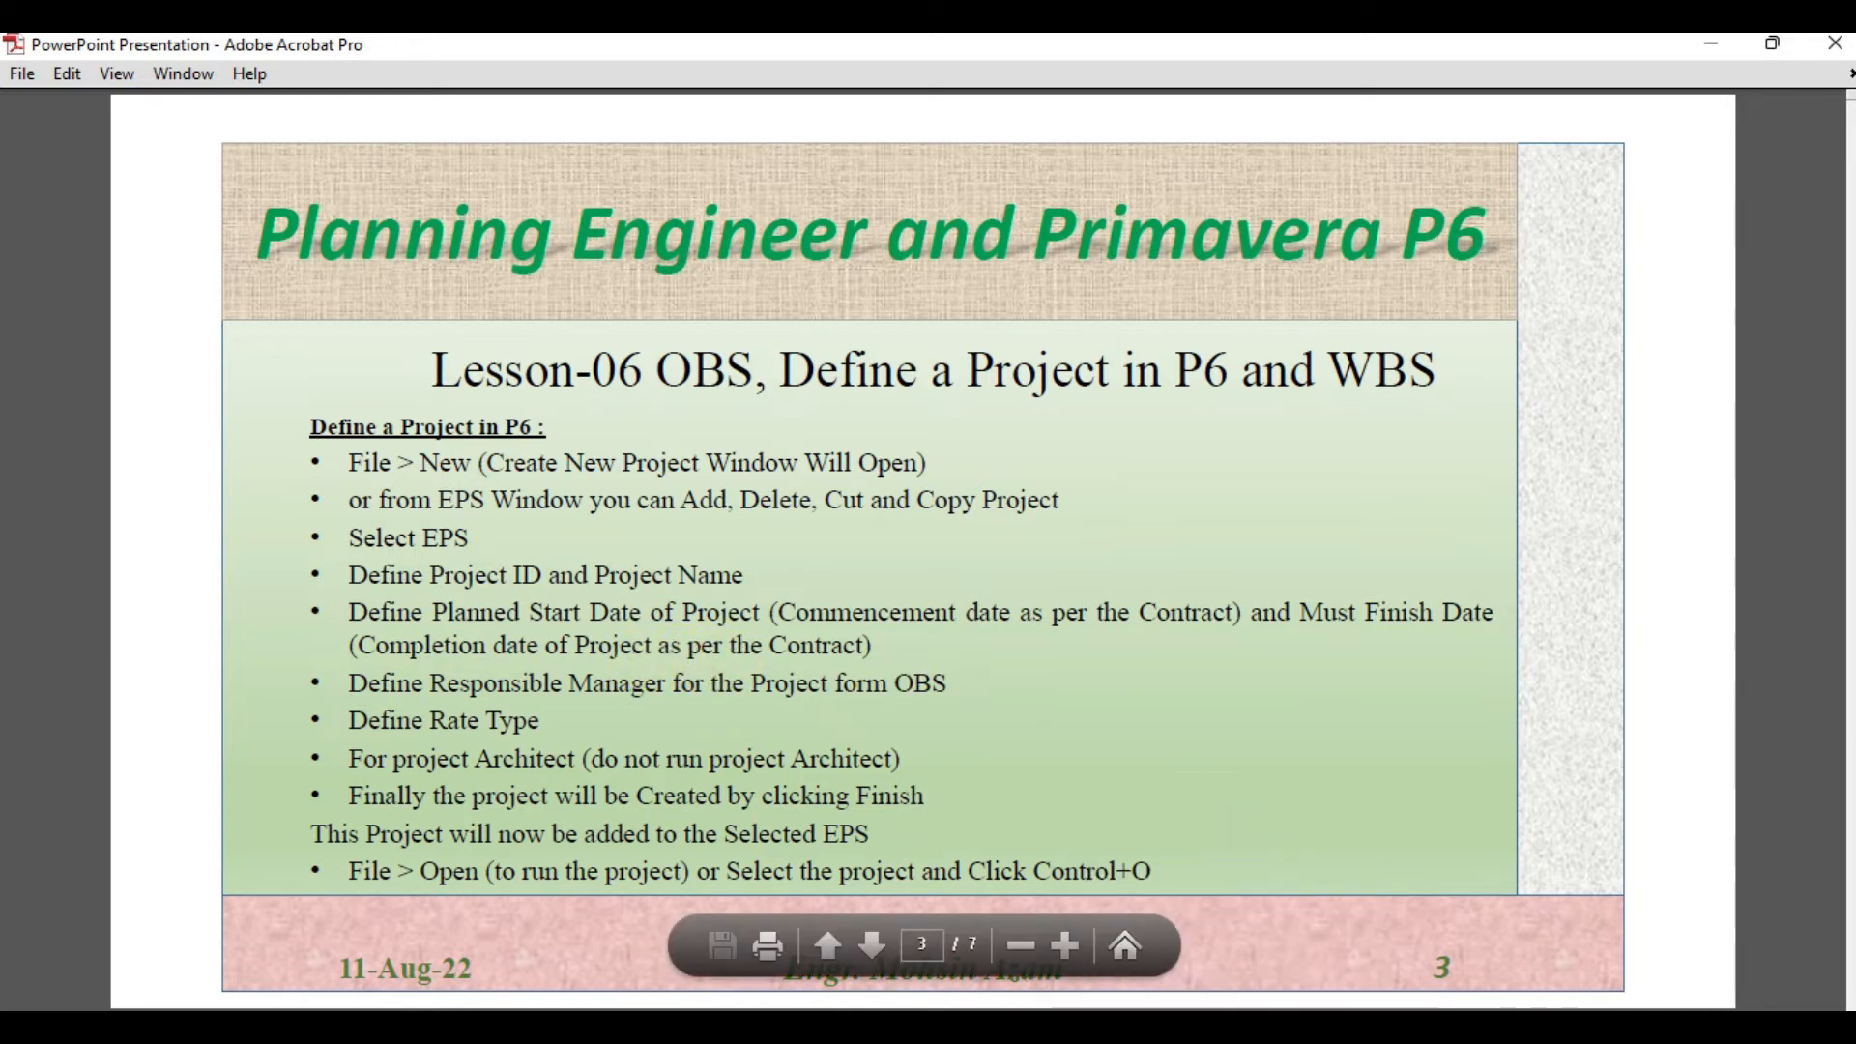
left_click(1172, 1026)
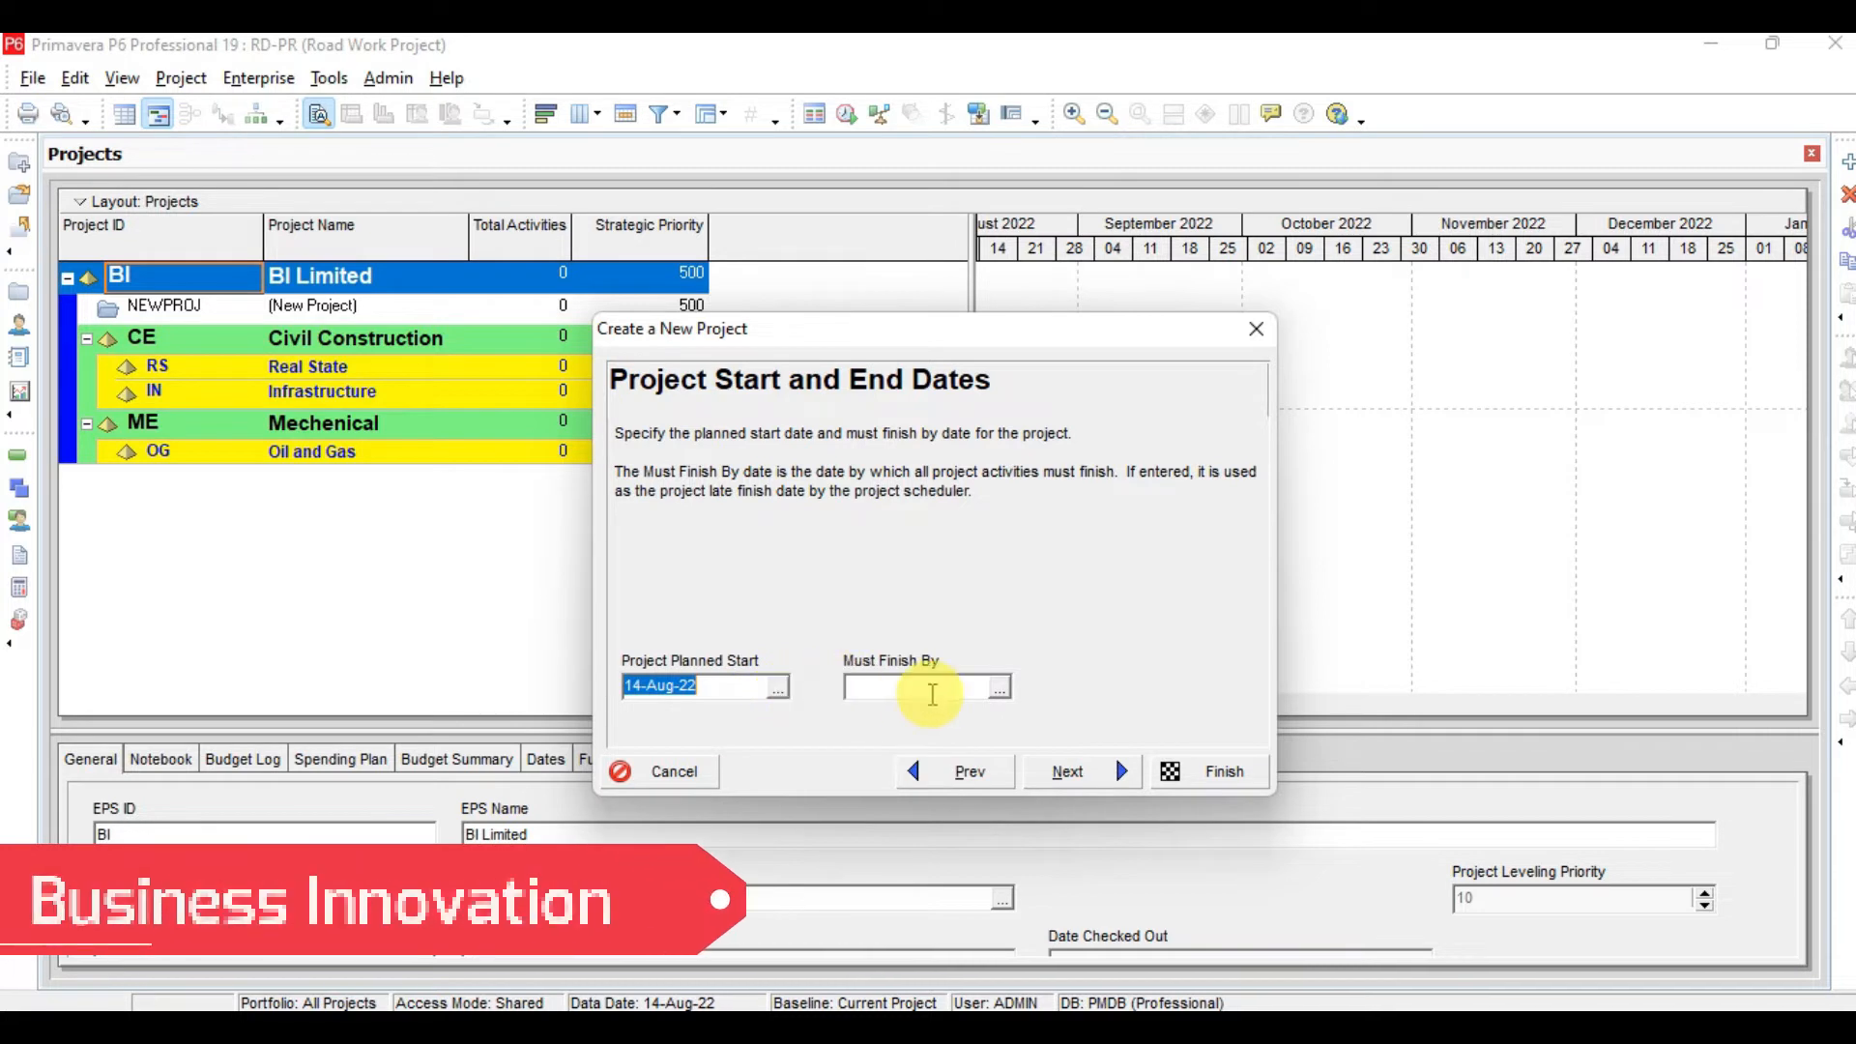
Set the project's Must Finish By date to 14-Aug-23 and continue to the responsible manager page
left_click(998, 689)
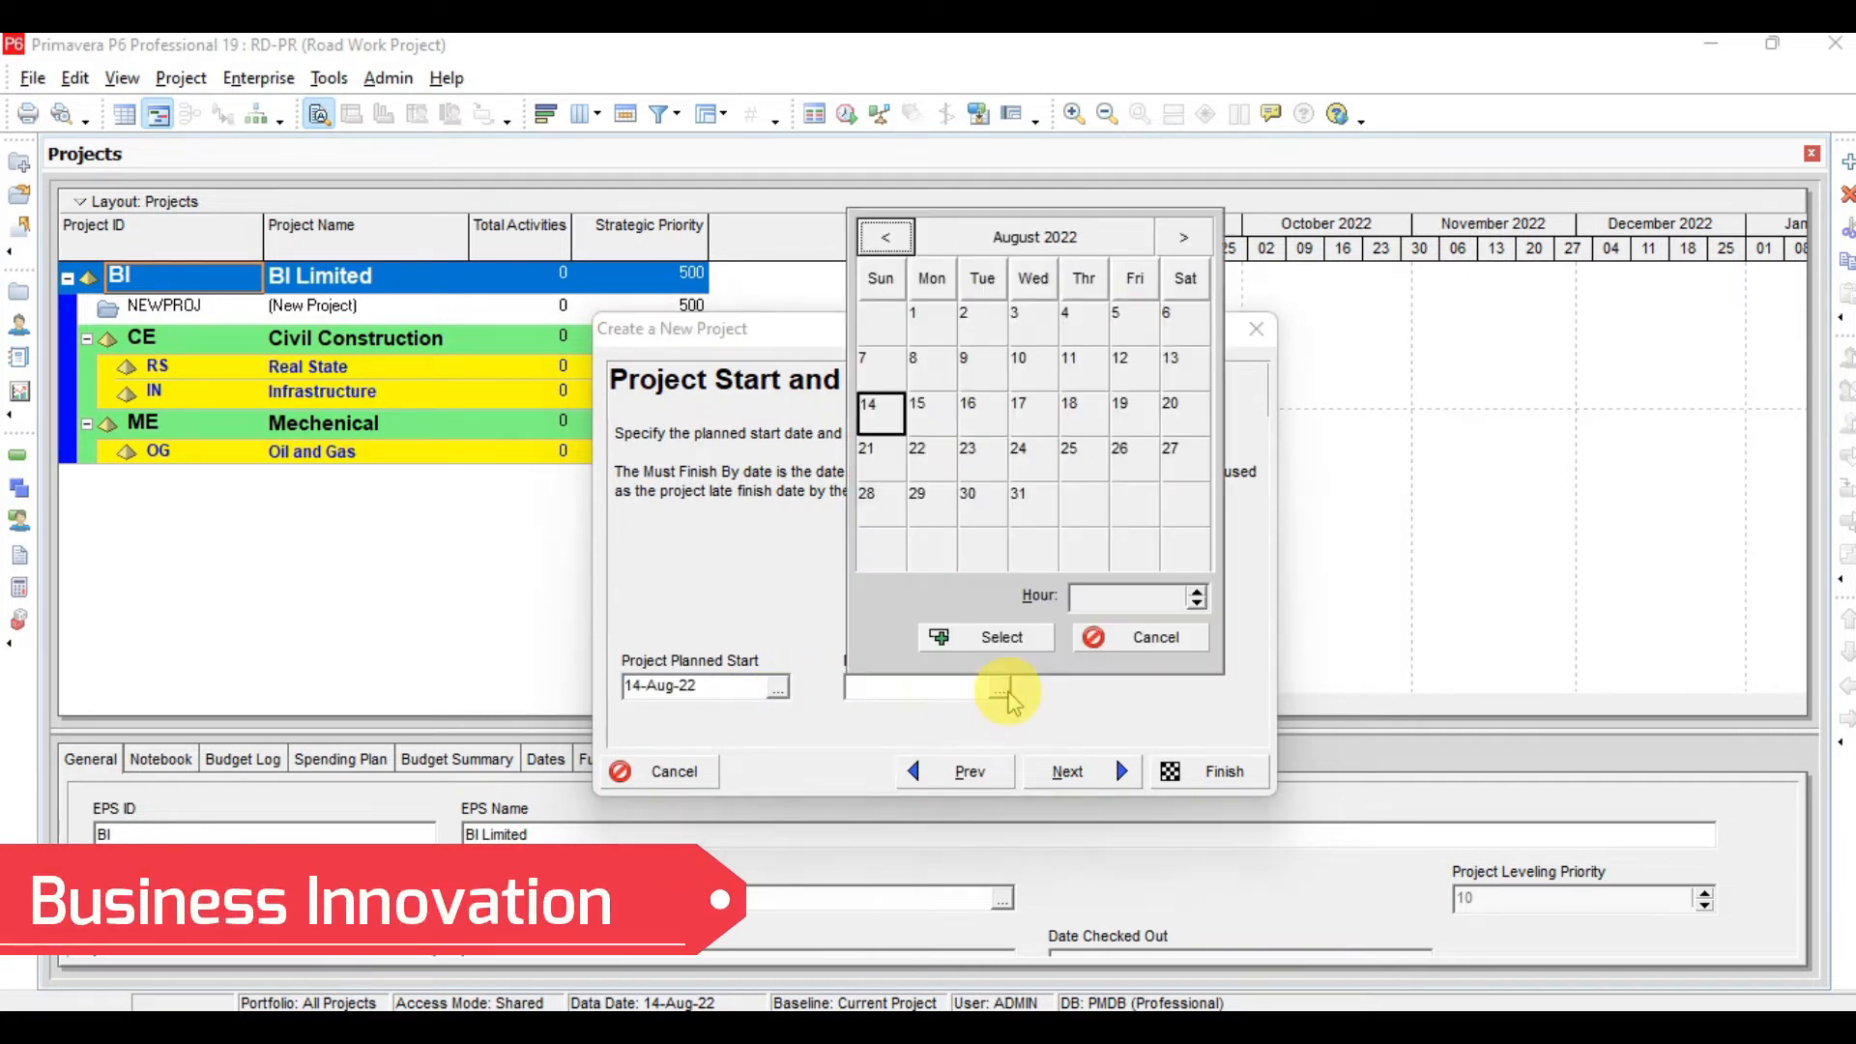
left_click(1036, 237)
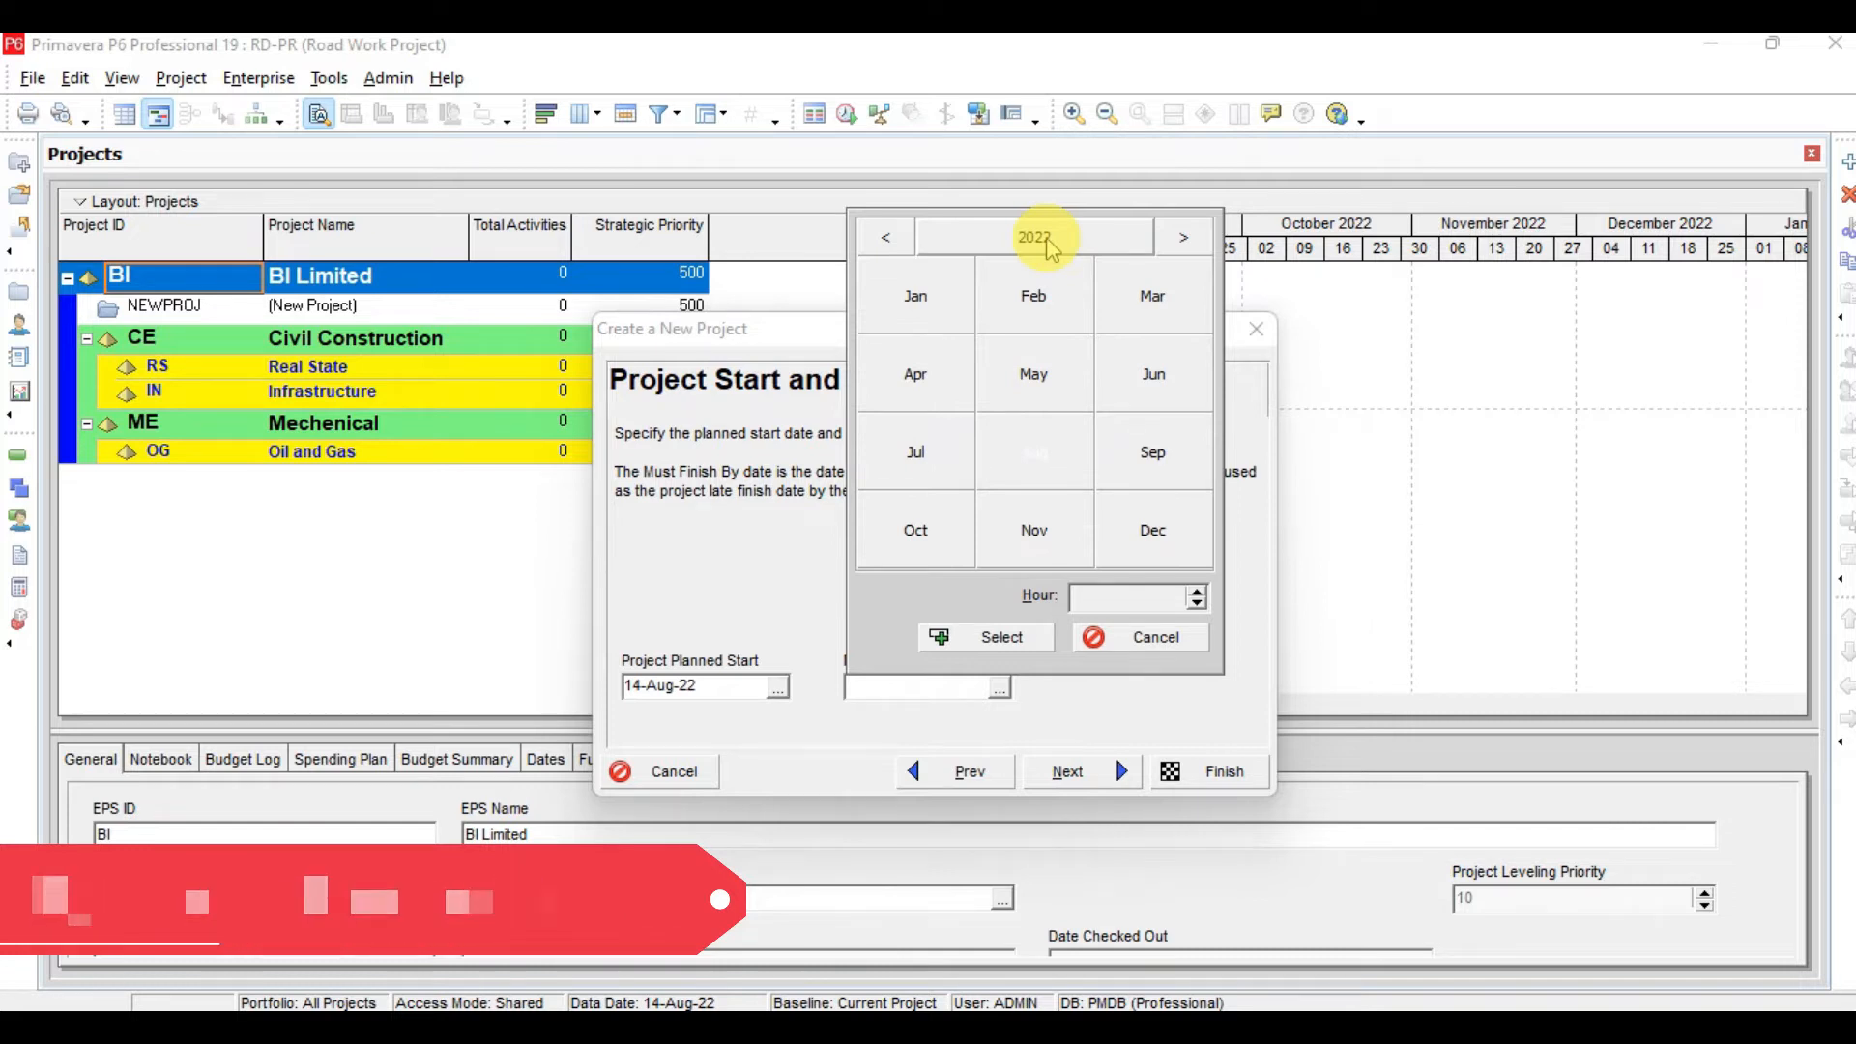
left_click(1186, 242)
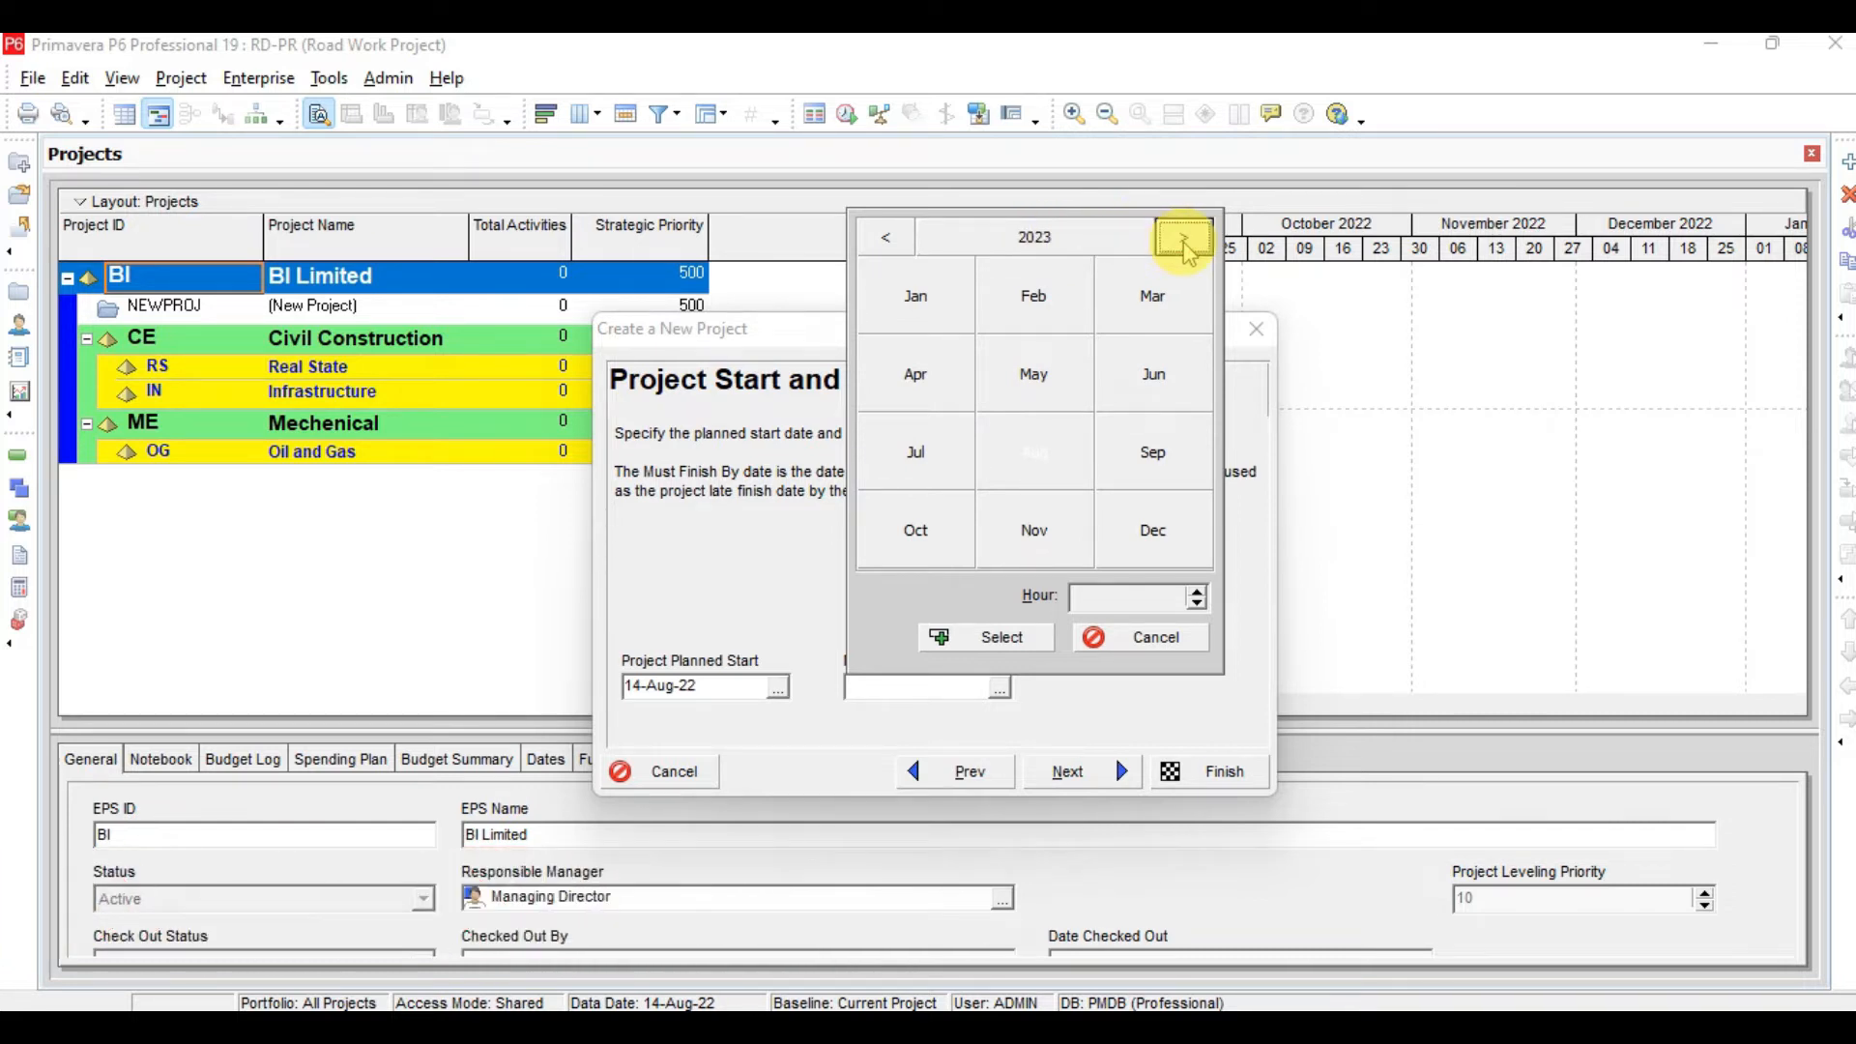
left_click(1038, 446)
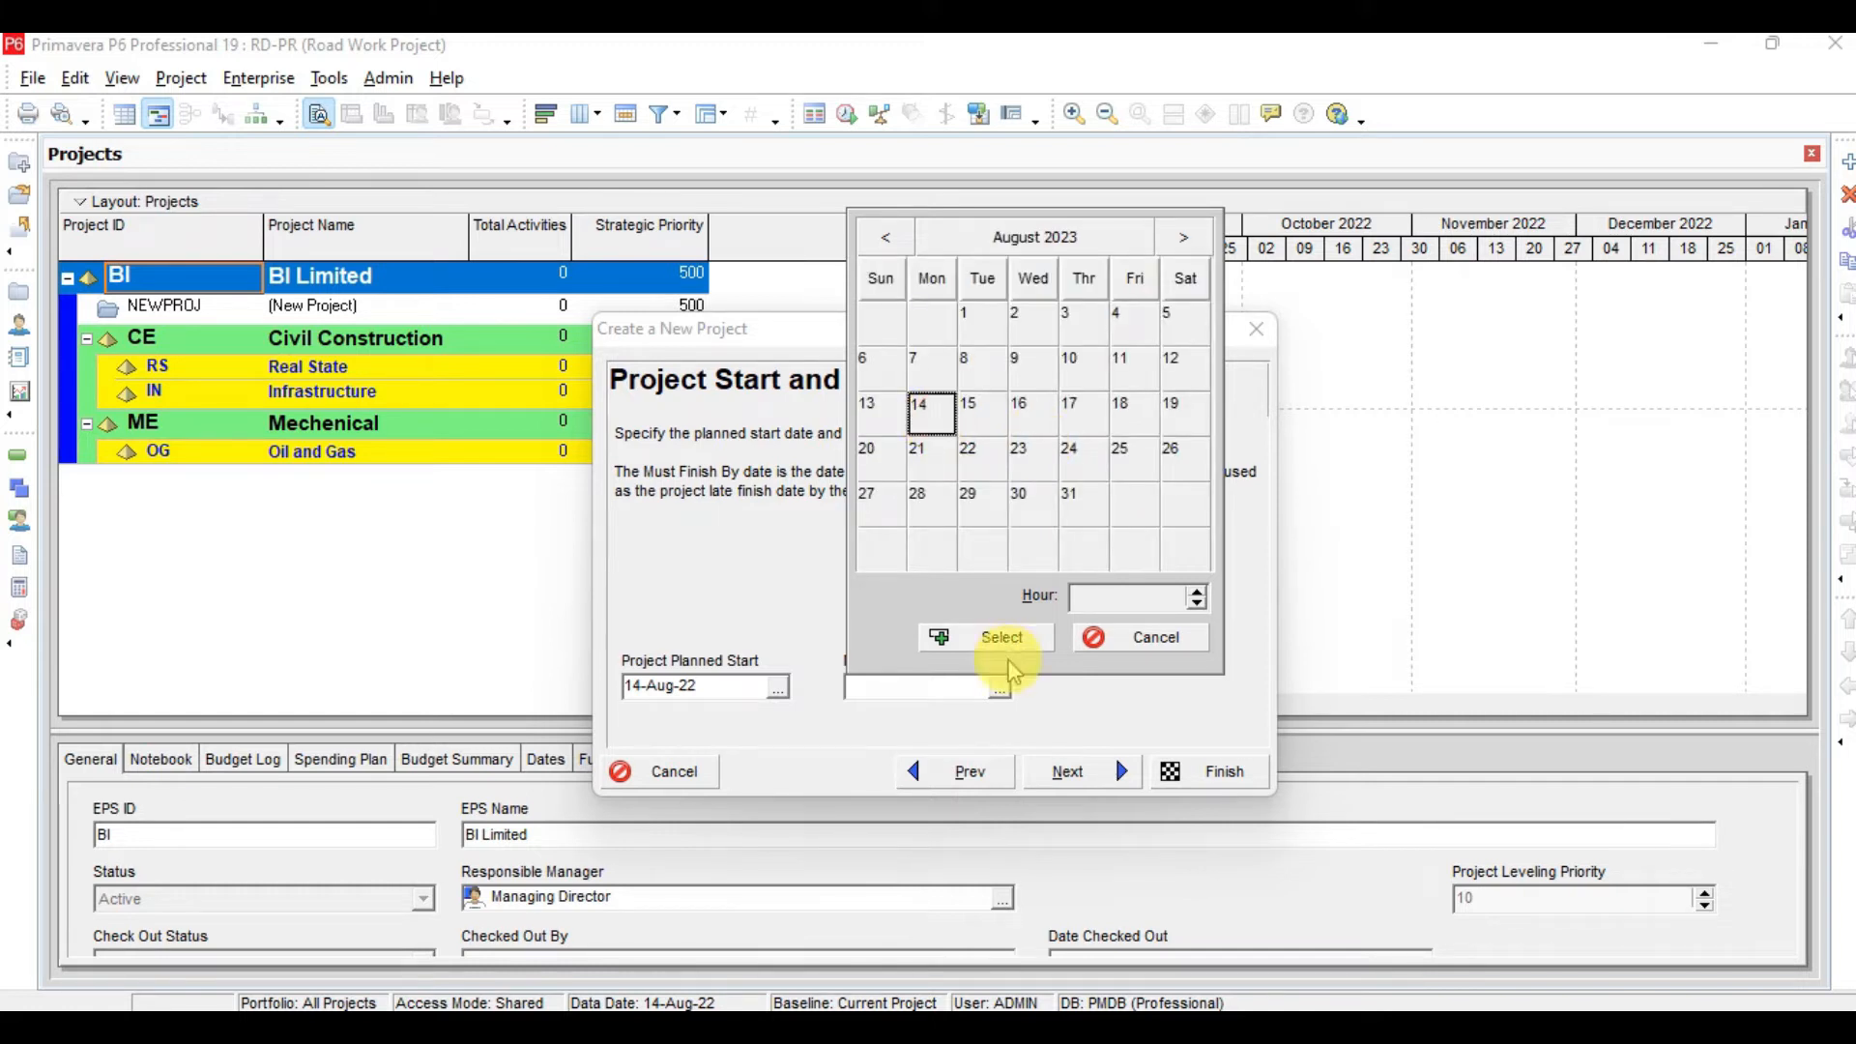
left_click(957, 636)
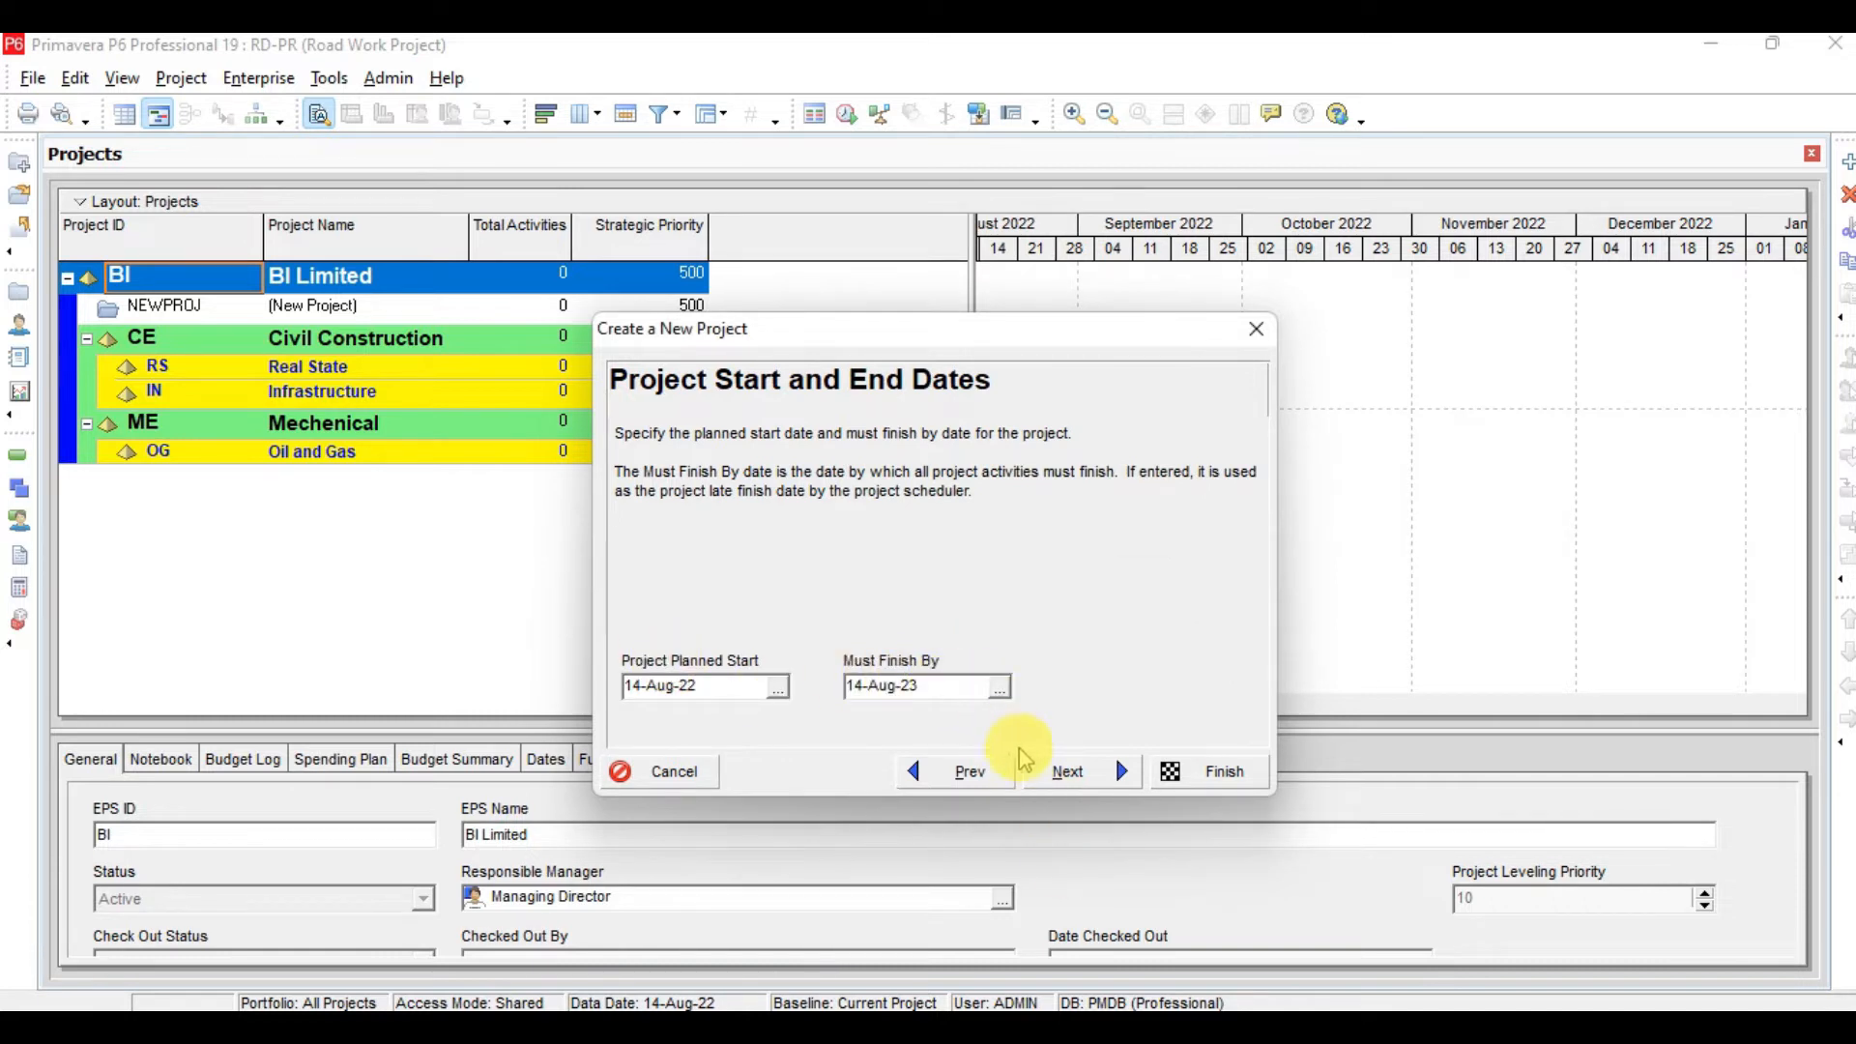
left_click(1060, 772)
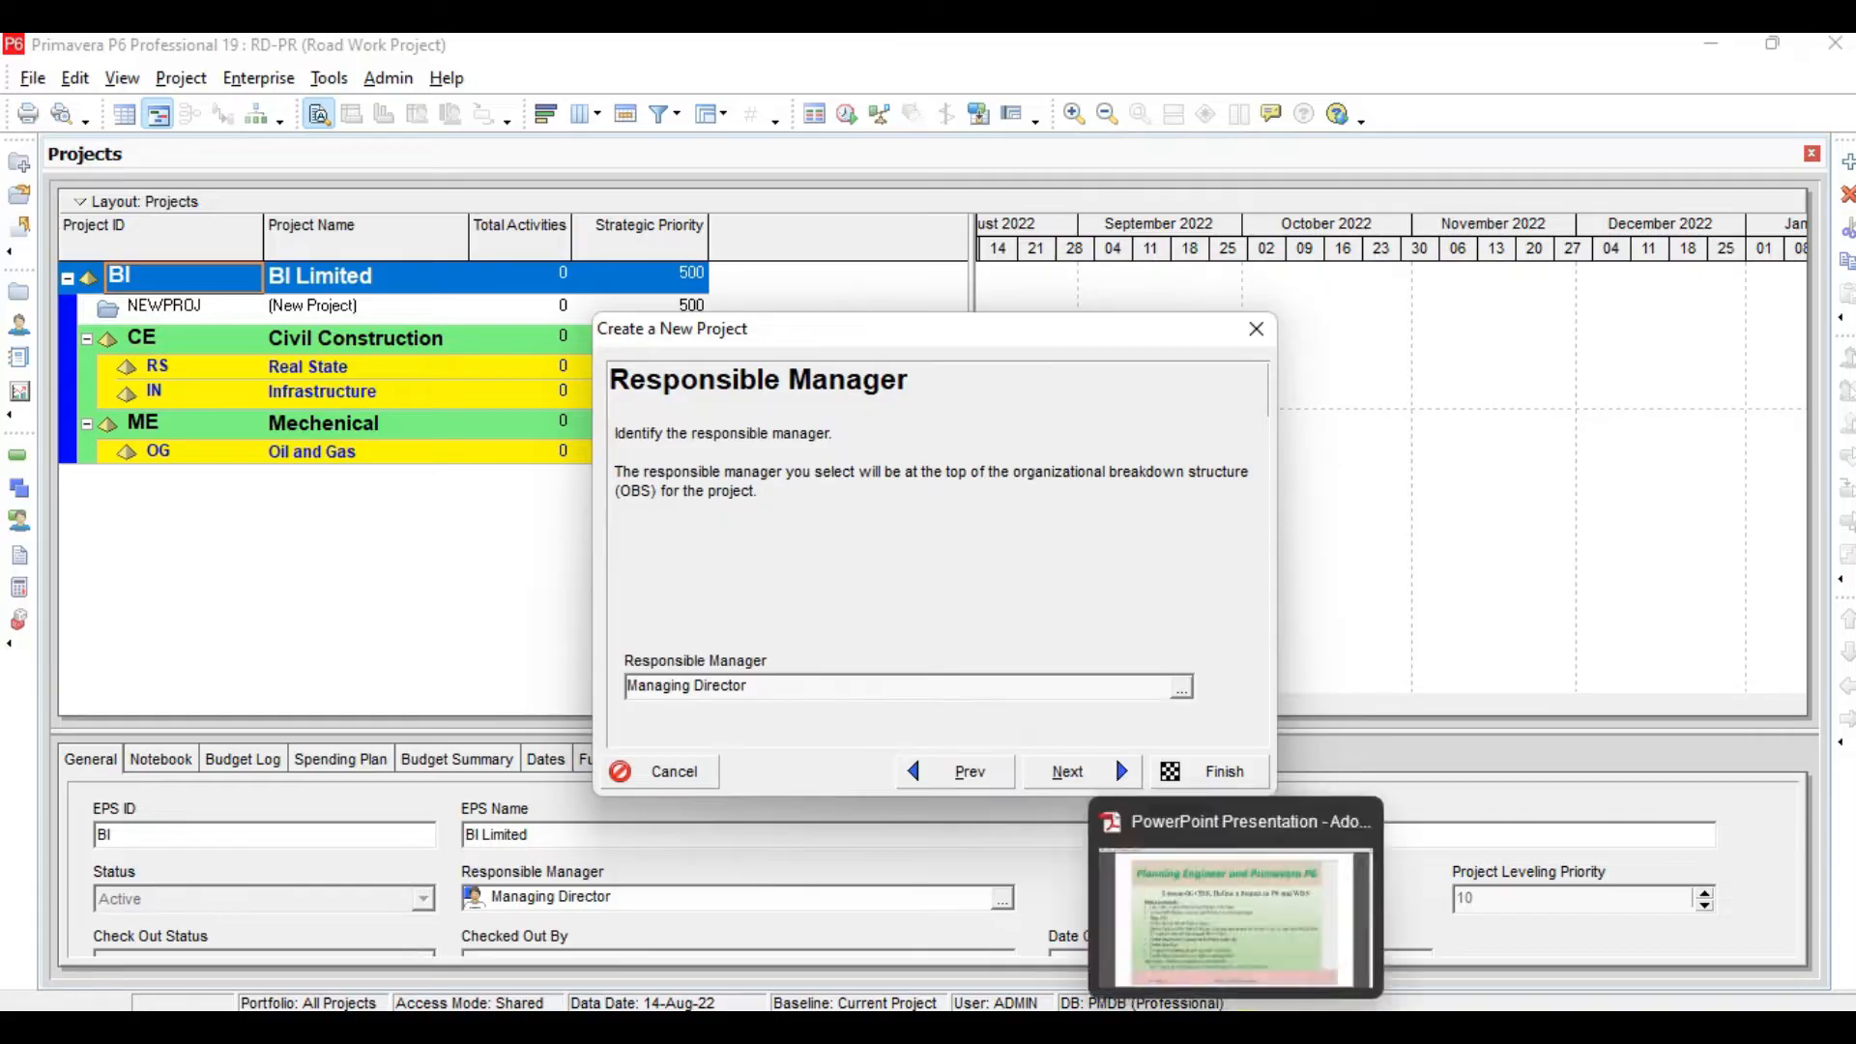
Assign Project Manager from the OBS as the project's responsible manager and continue to the rate type page
left_click(1243, 1040)
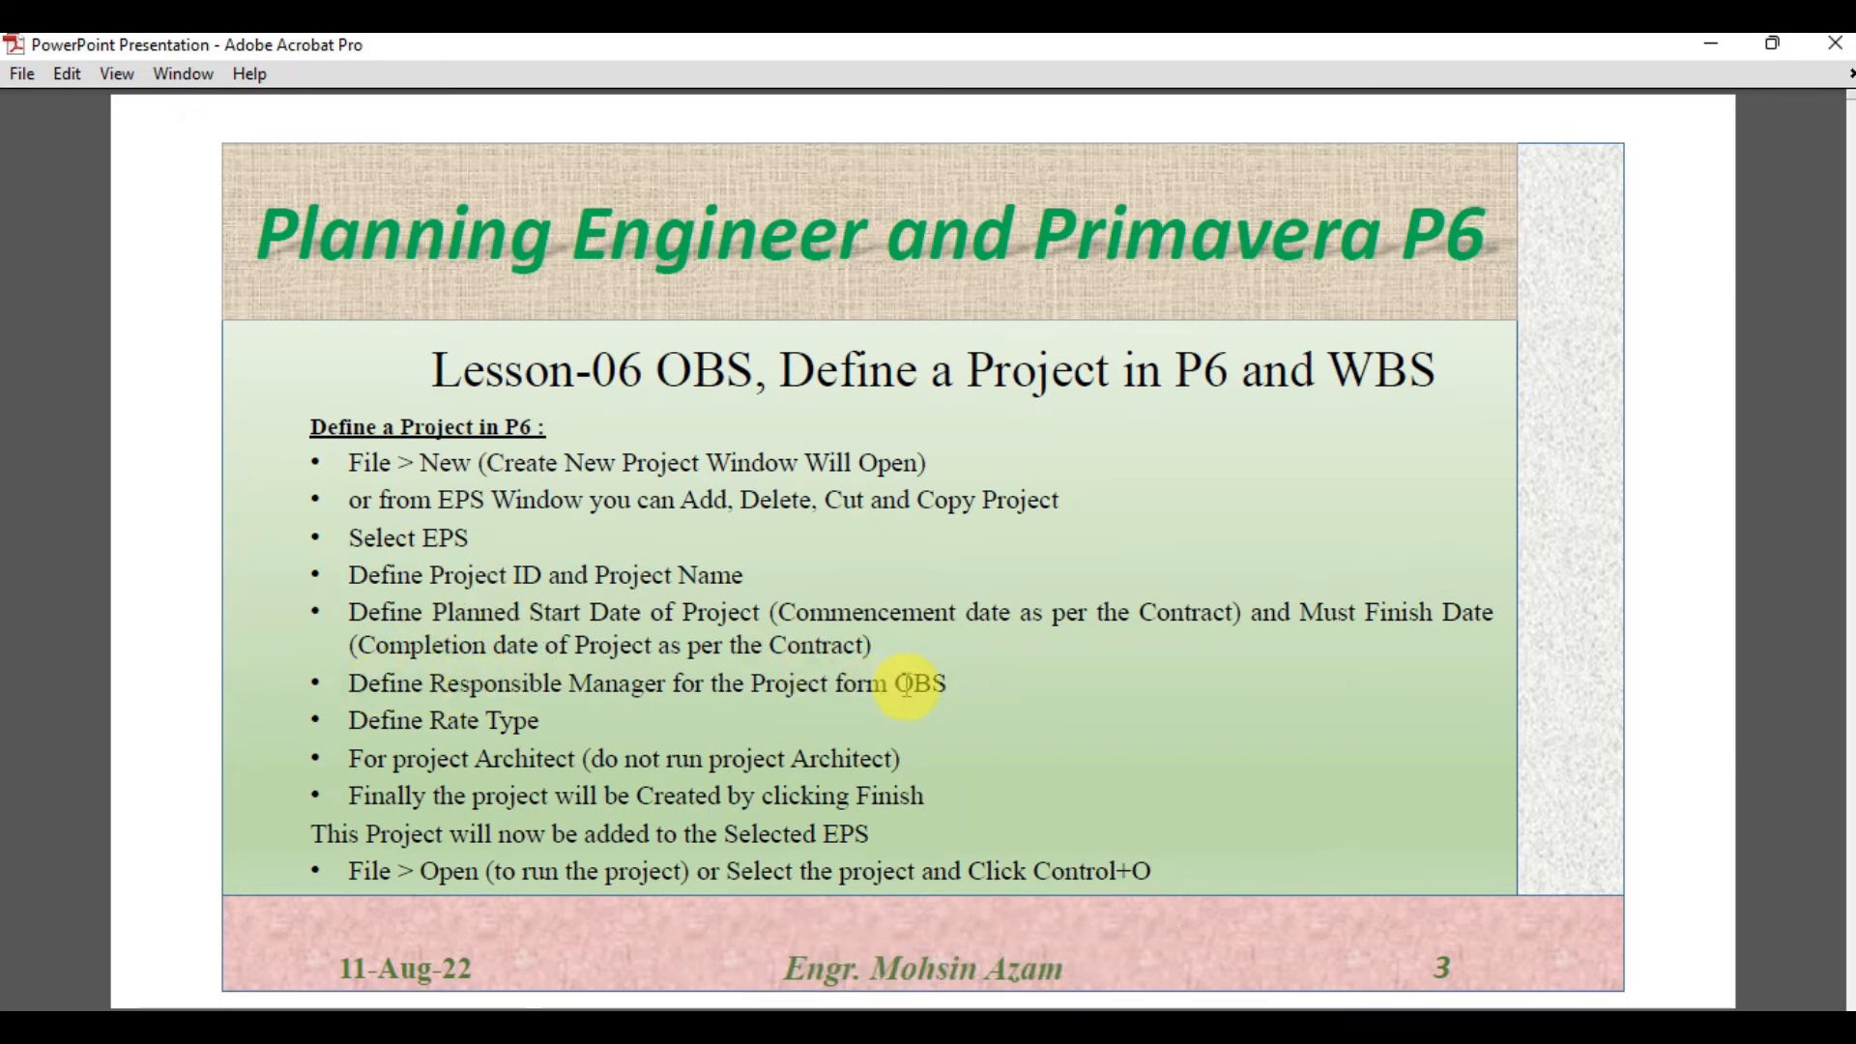
left_click(1518, 1024)
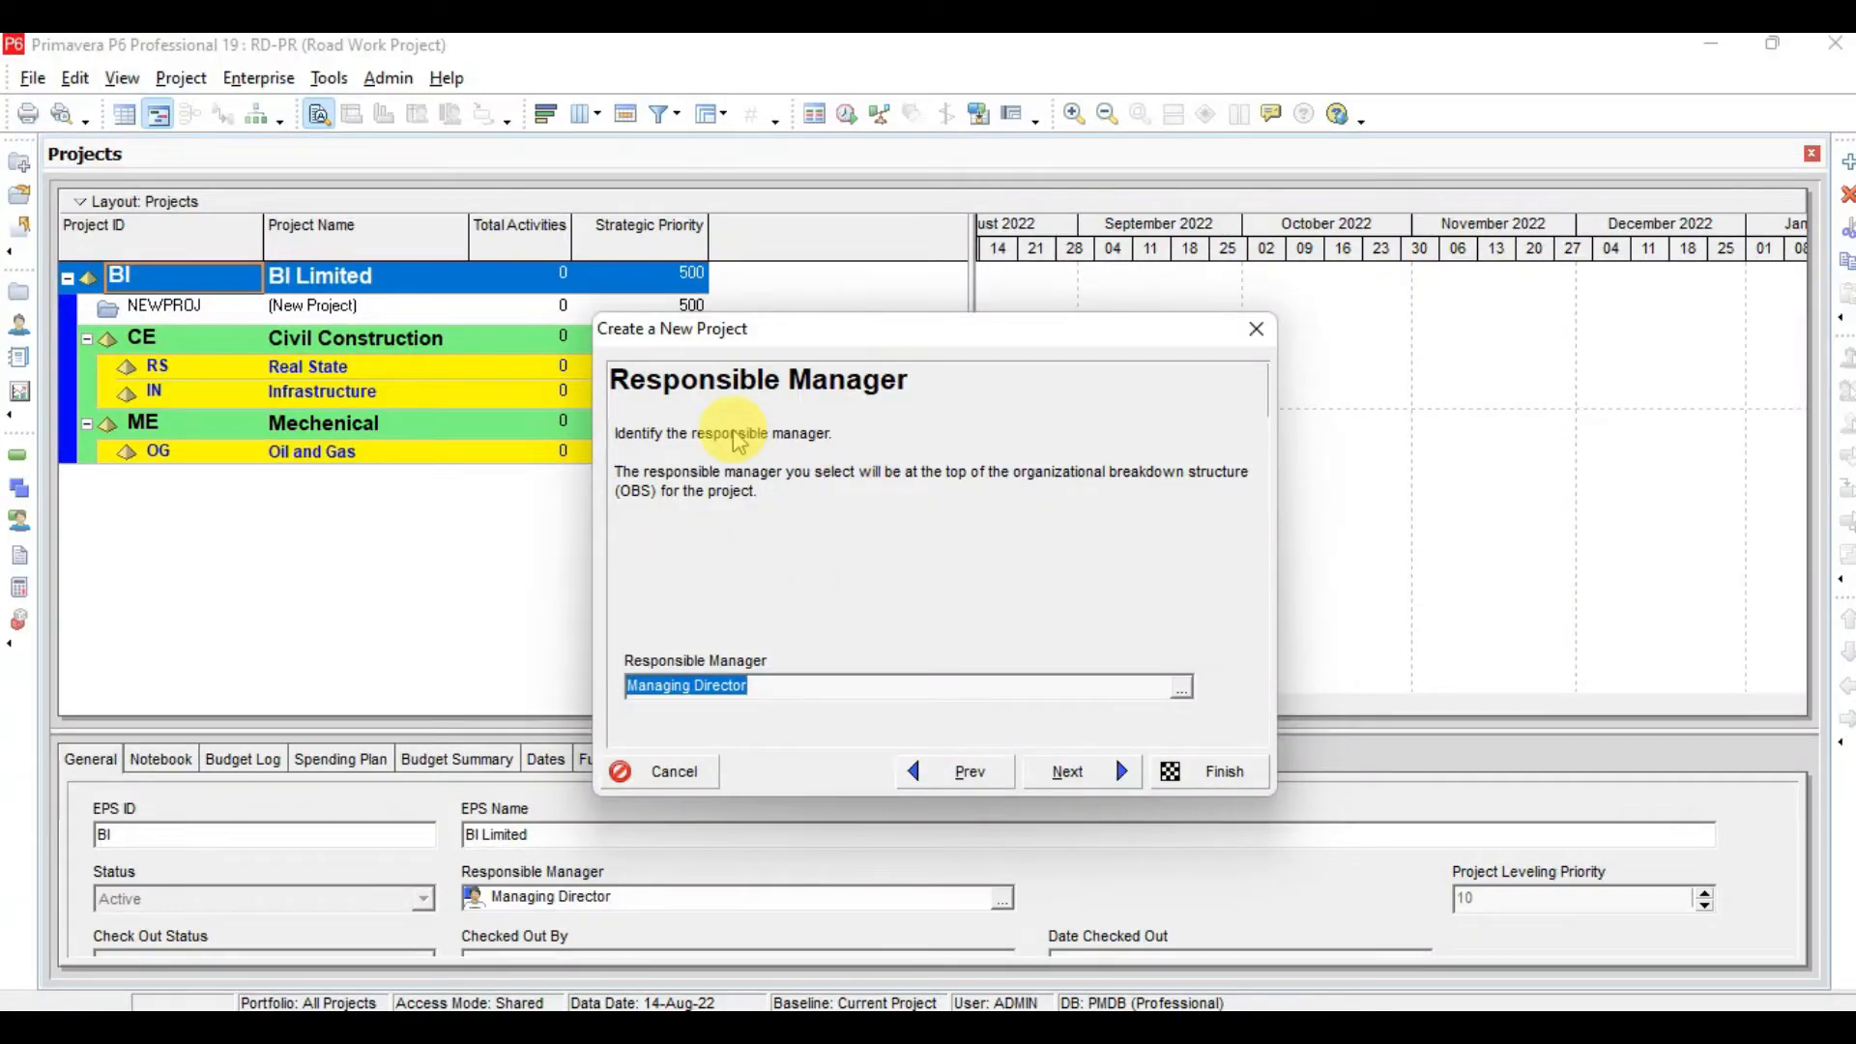
left_click(1181, 686)
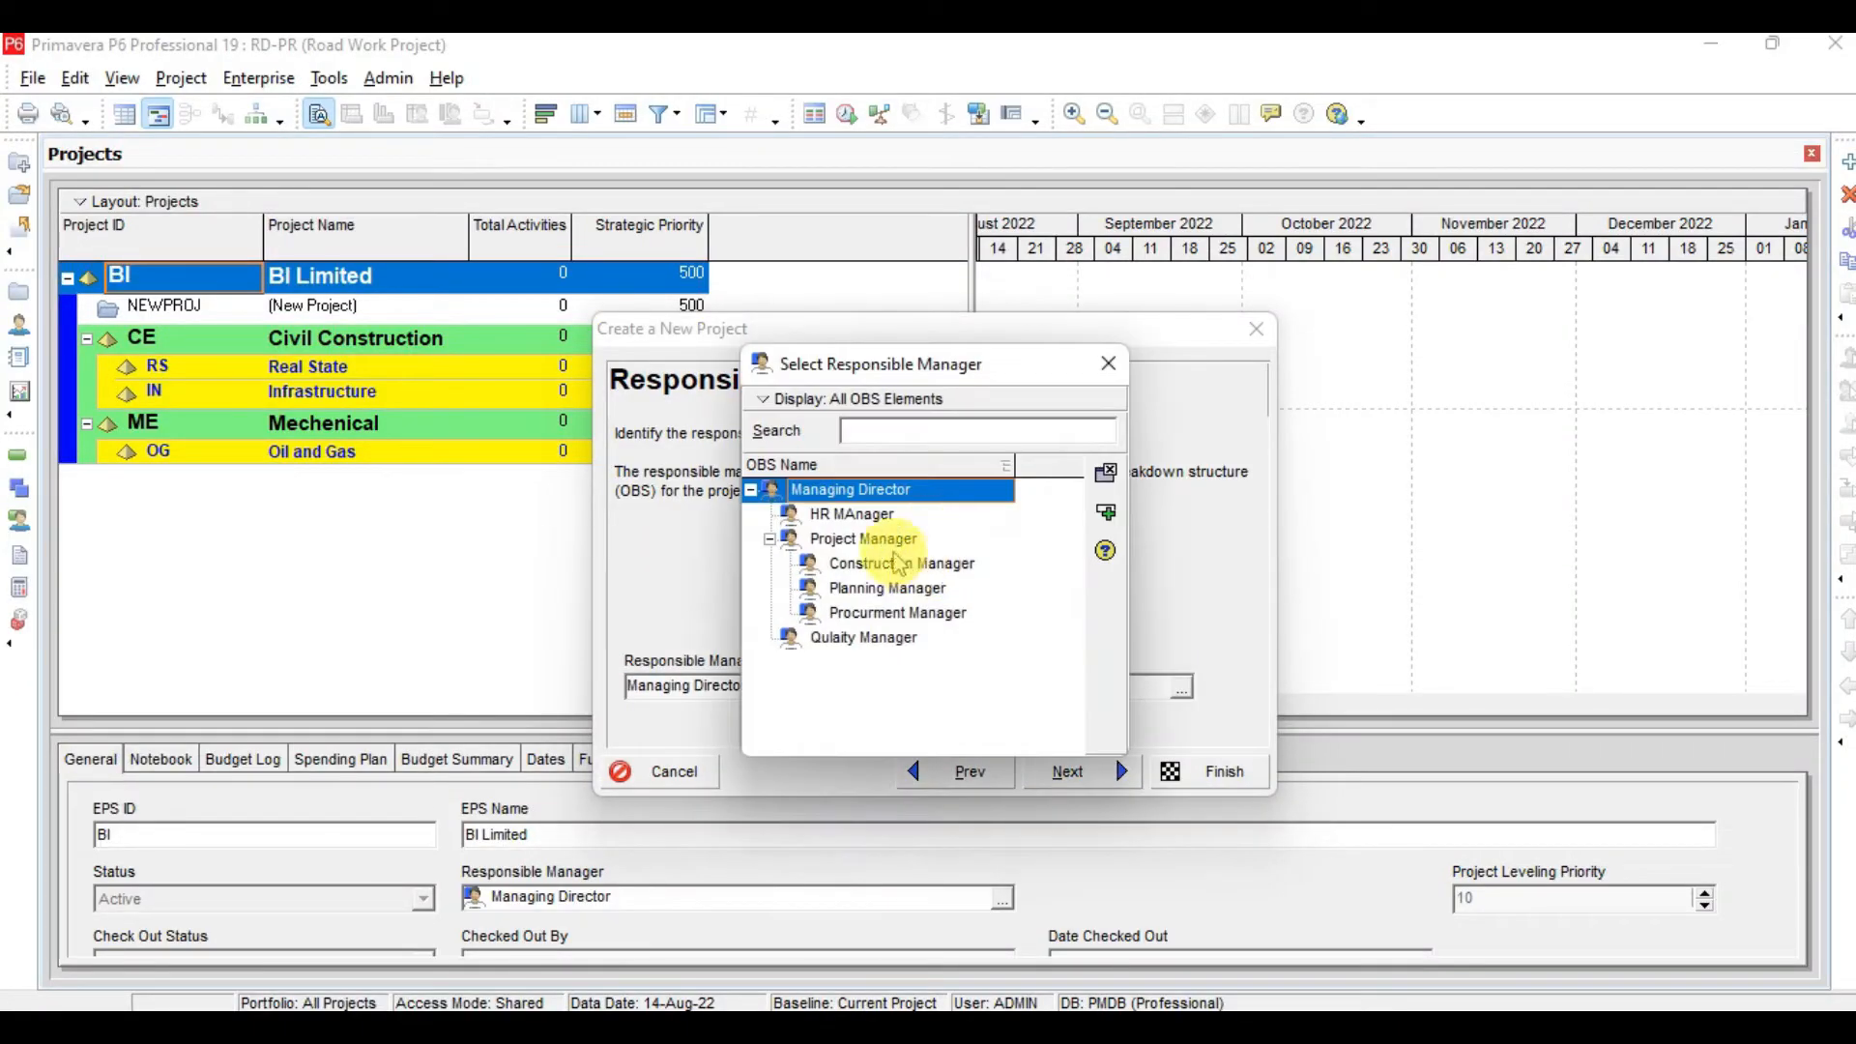
left_click(888, 541)
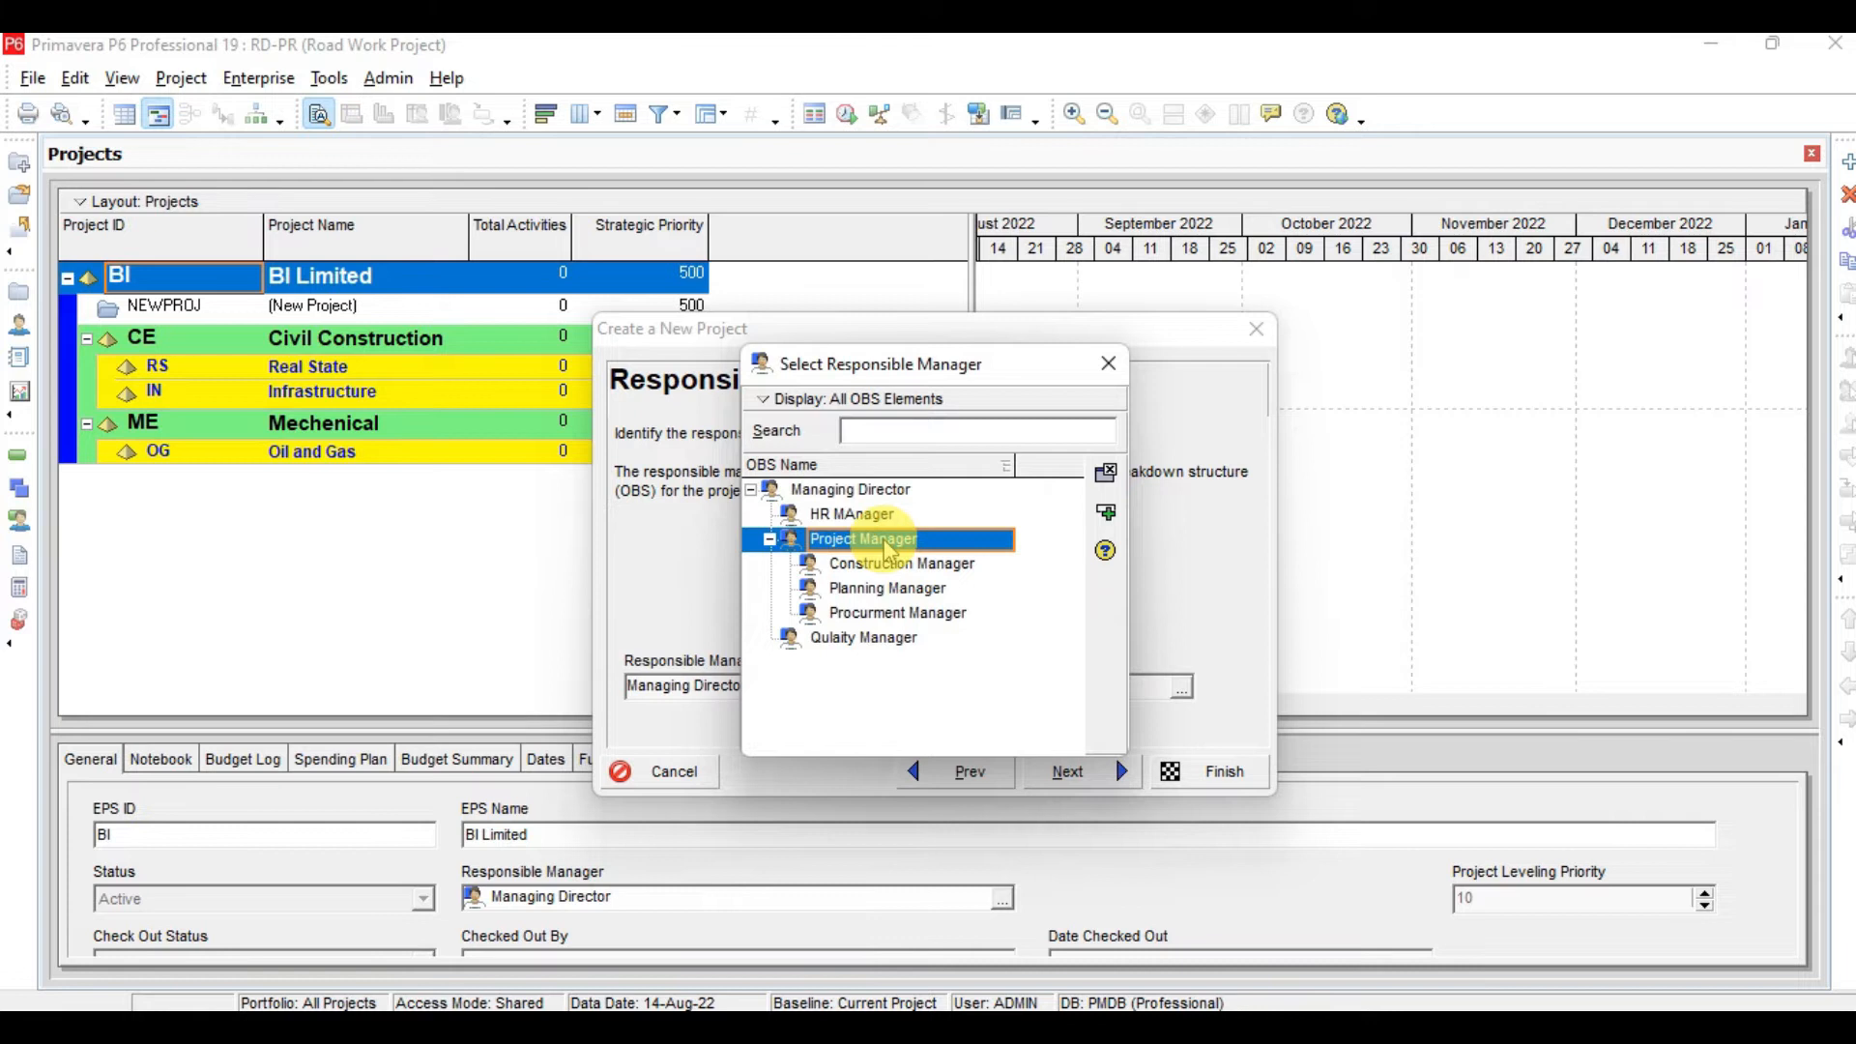
left_click(1107, 516)
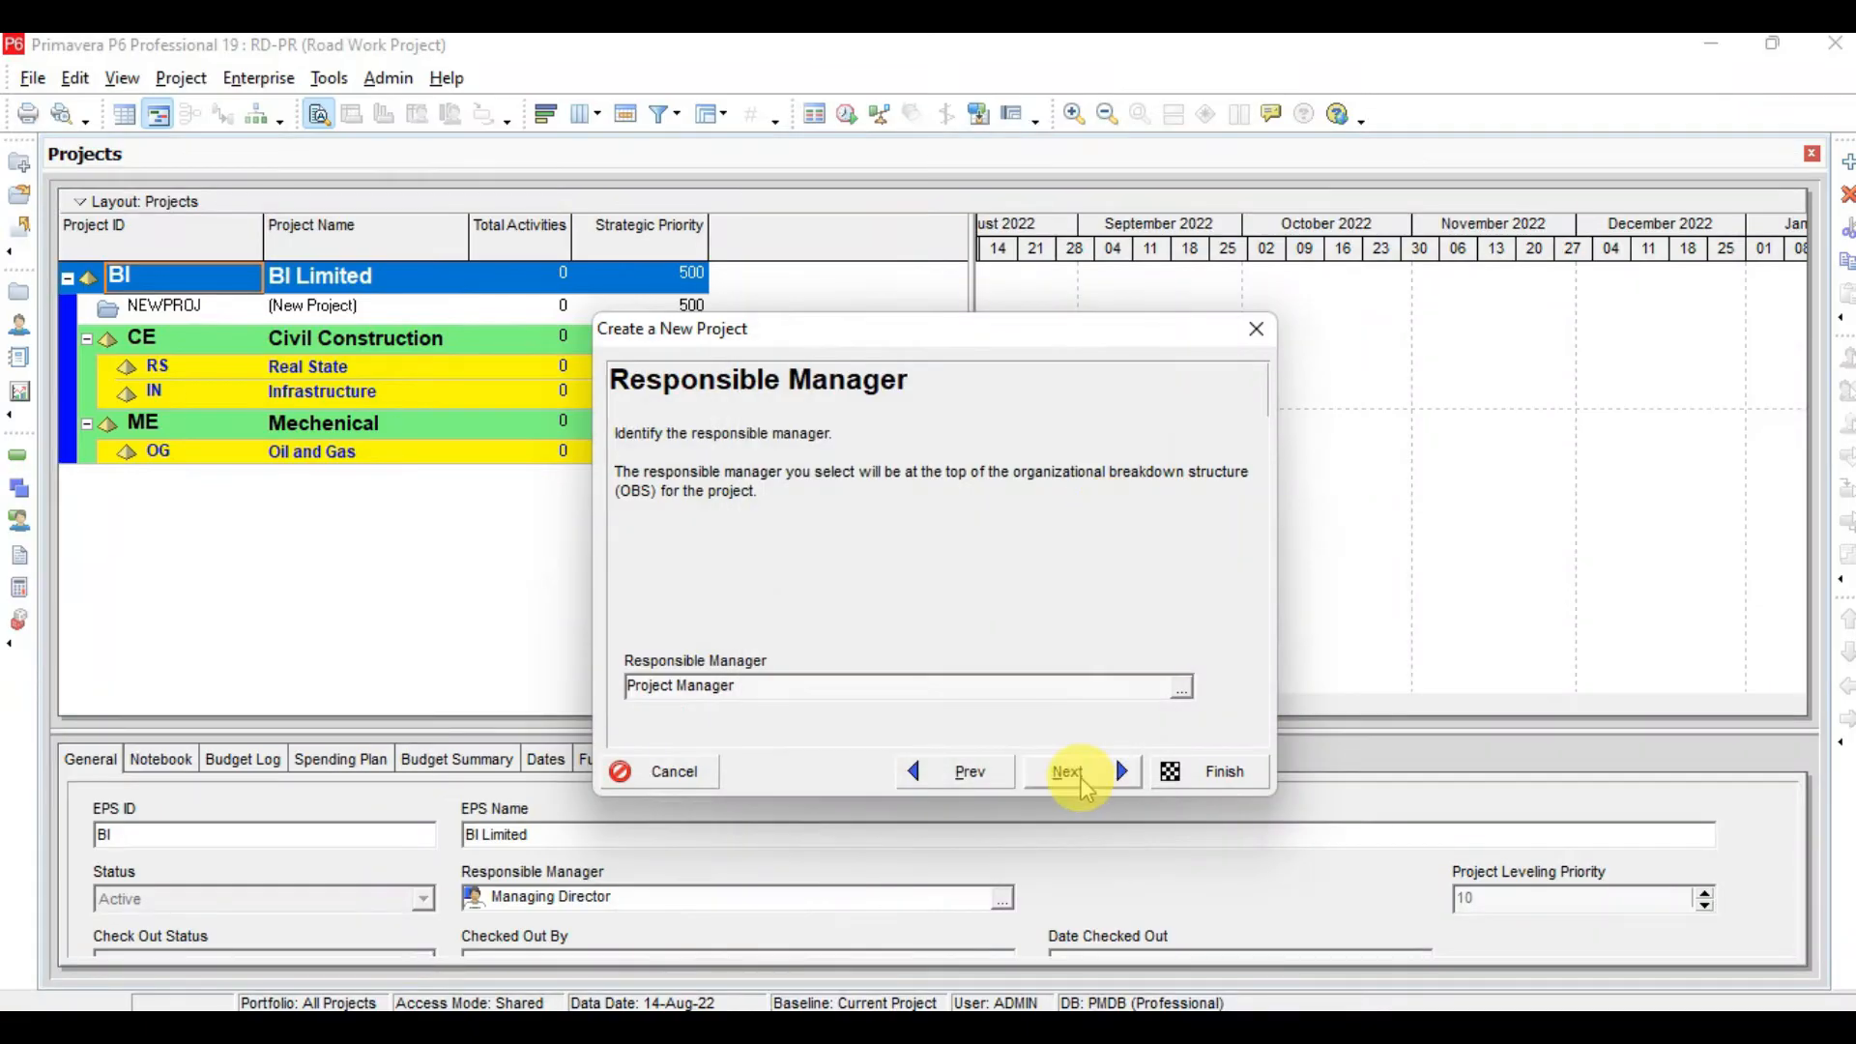
left_click(1073, 773)
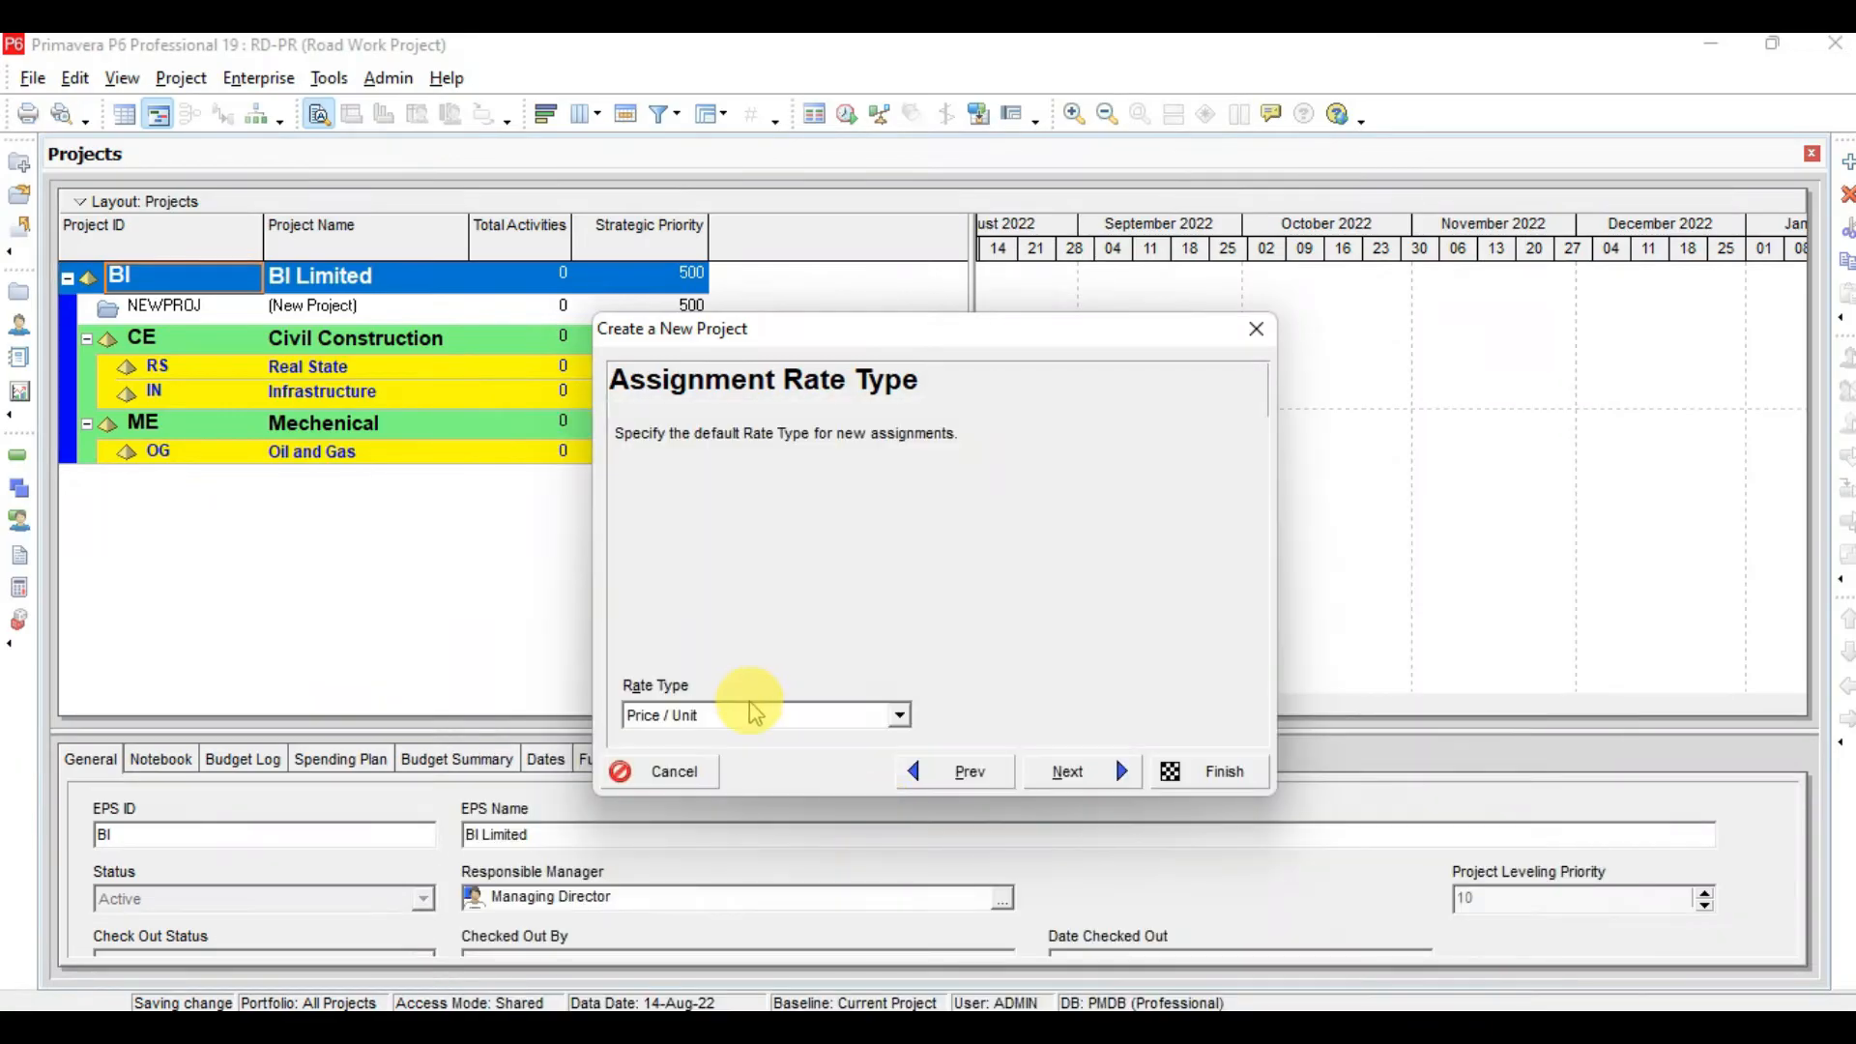
Keep Price / Unit as the assignment rate type and finish the wizard to create the project
left_click(754, 716)
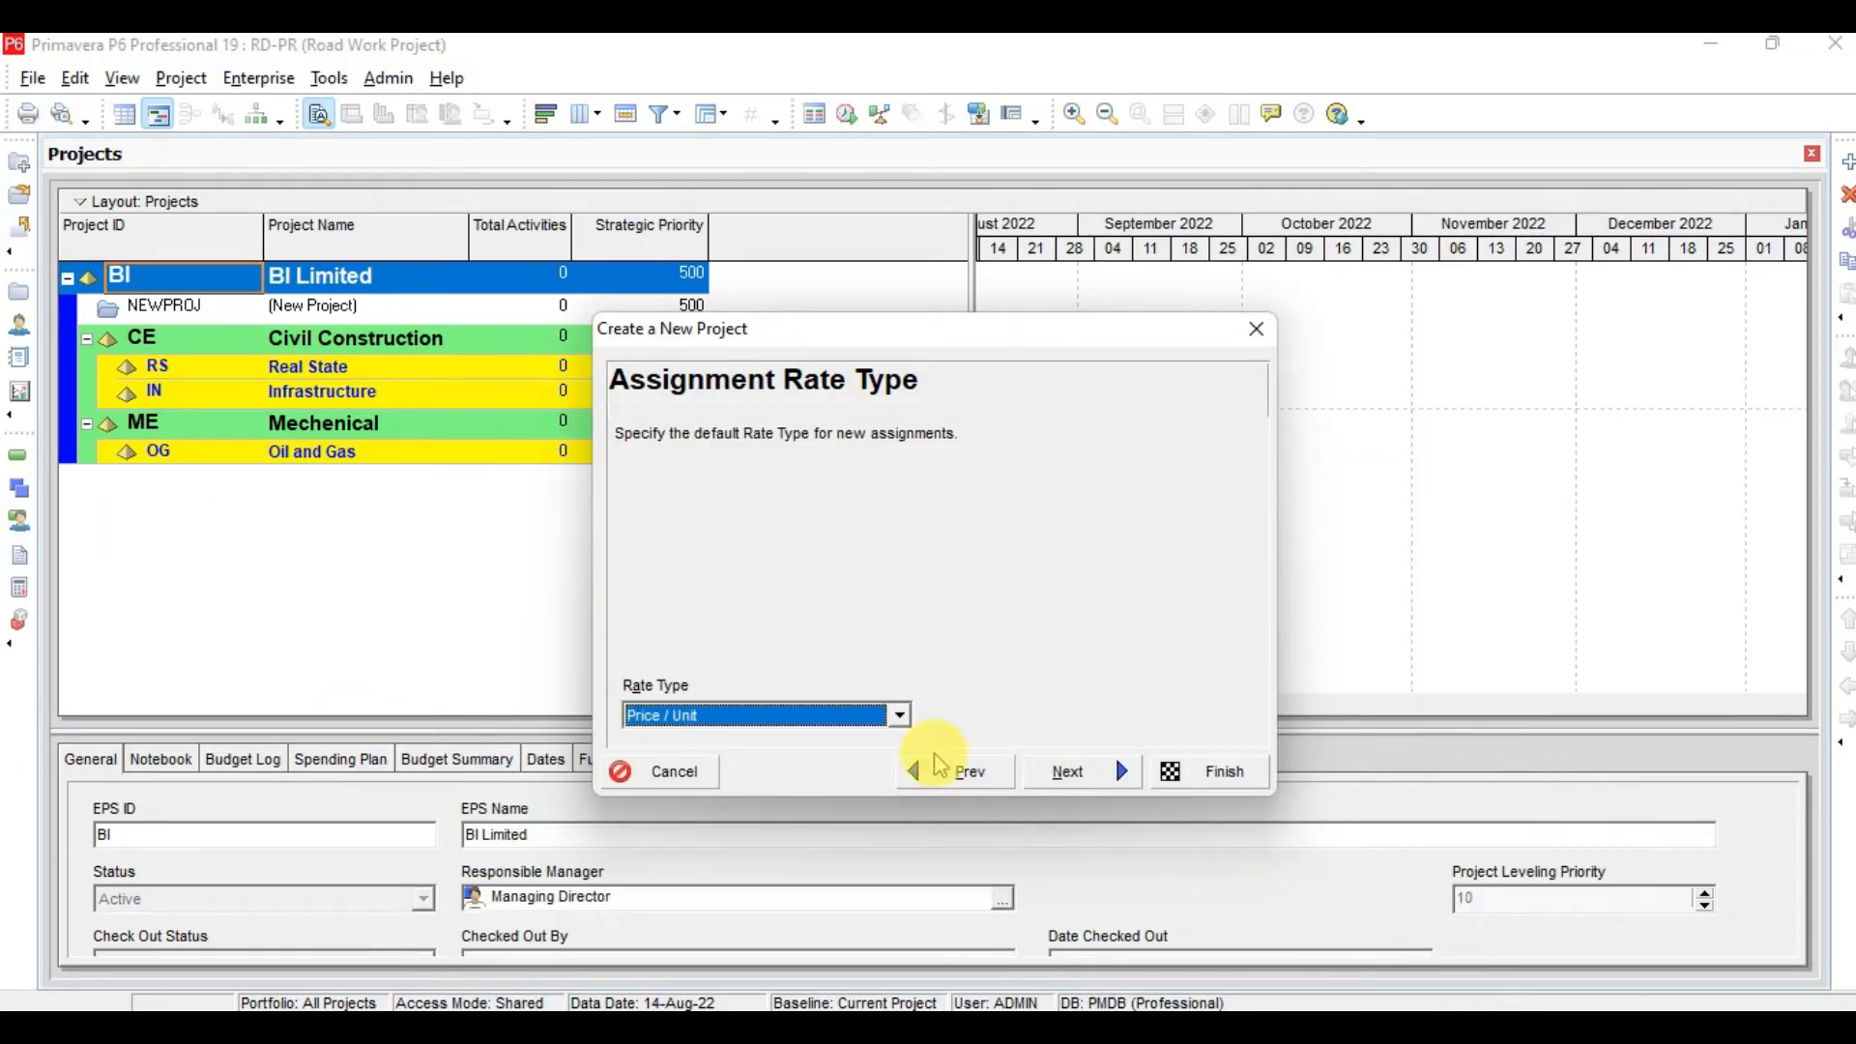
left_click(1071, 769)
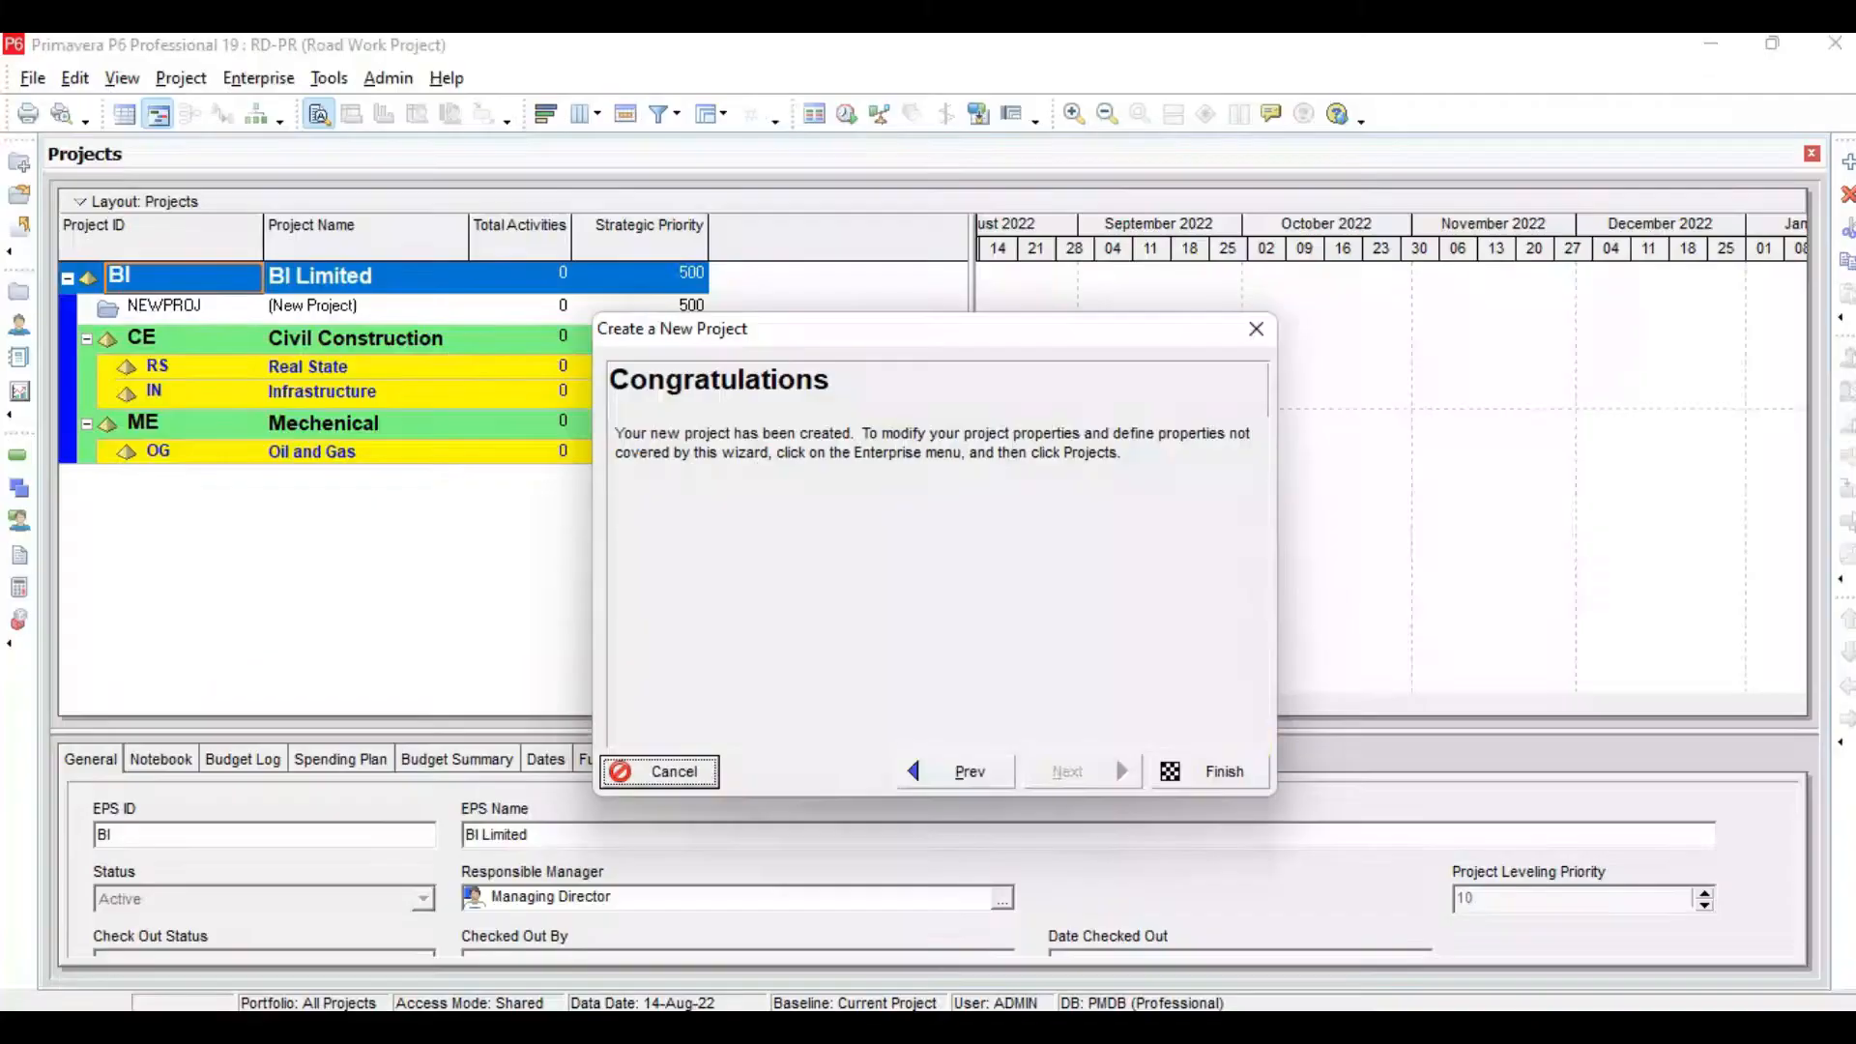
left_click(1233, 769)
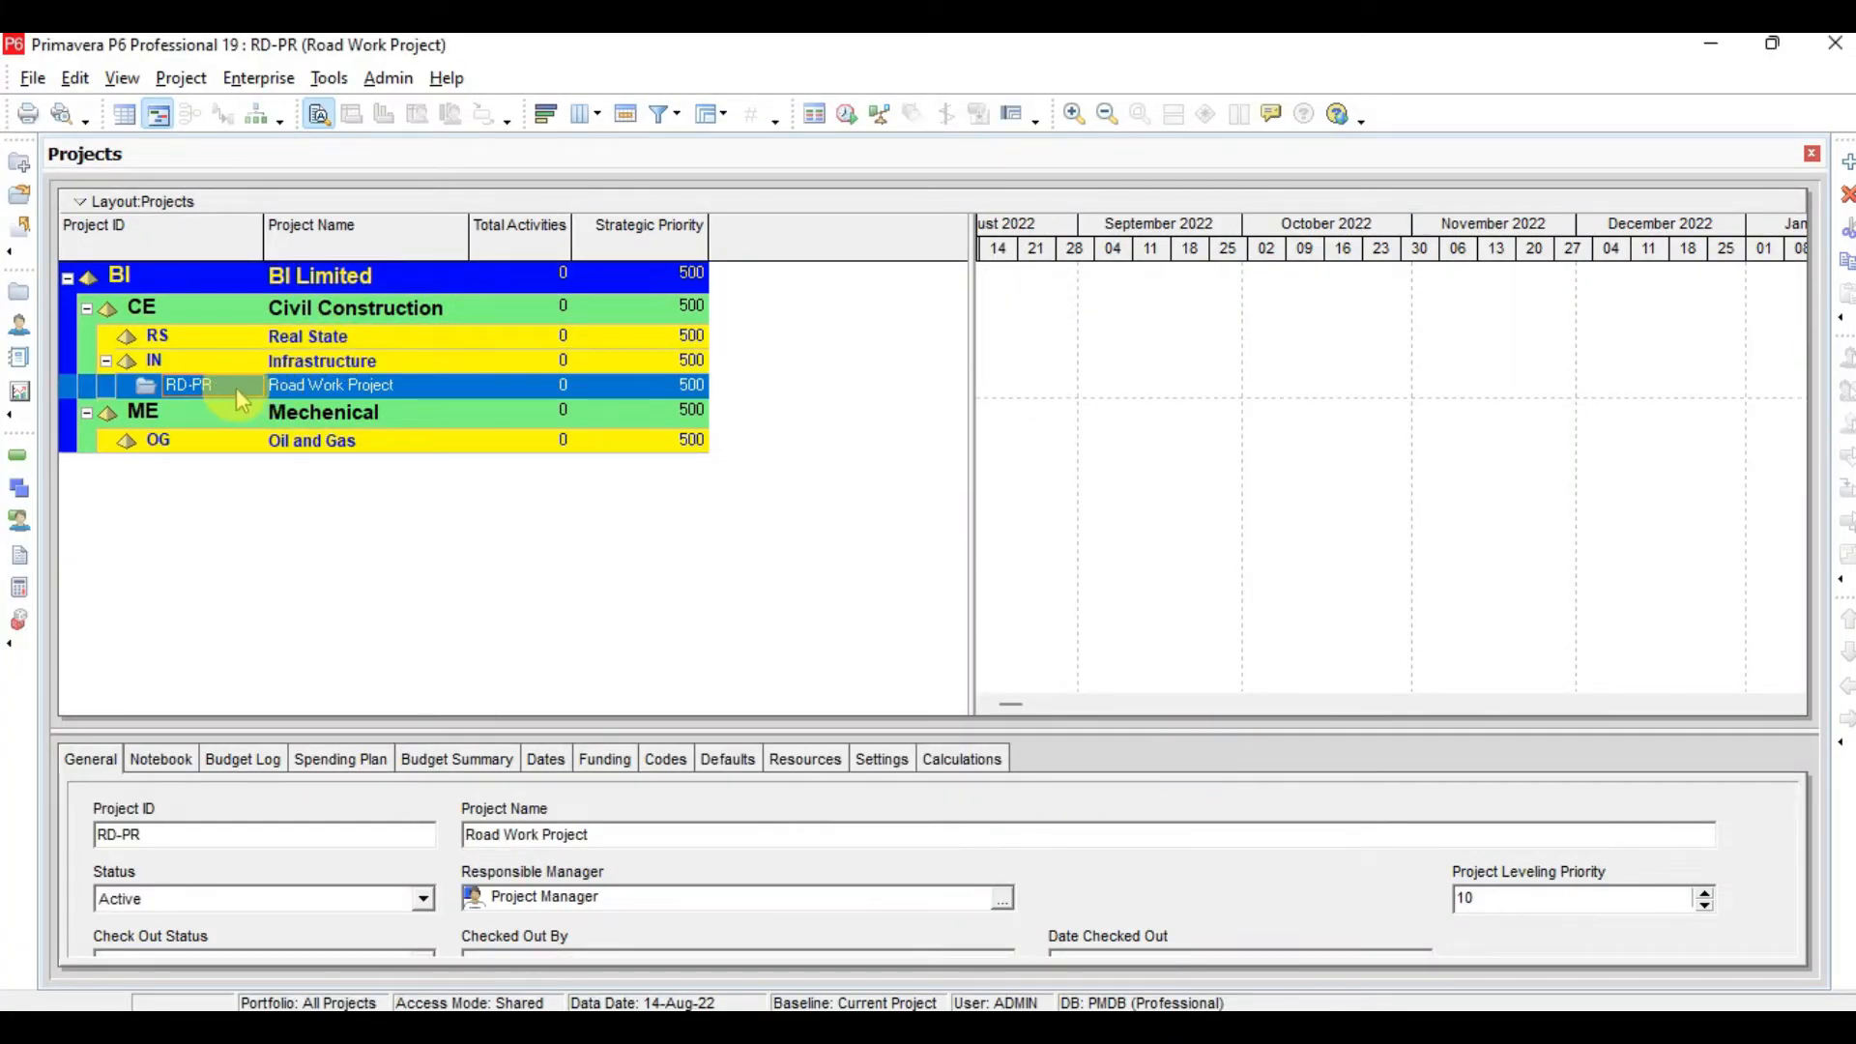
Examine the new Road Work Project under Infrastructure in the project list and its details
left_click(271, 363)
left_click(228, 397)
left_click(303, 362)
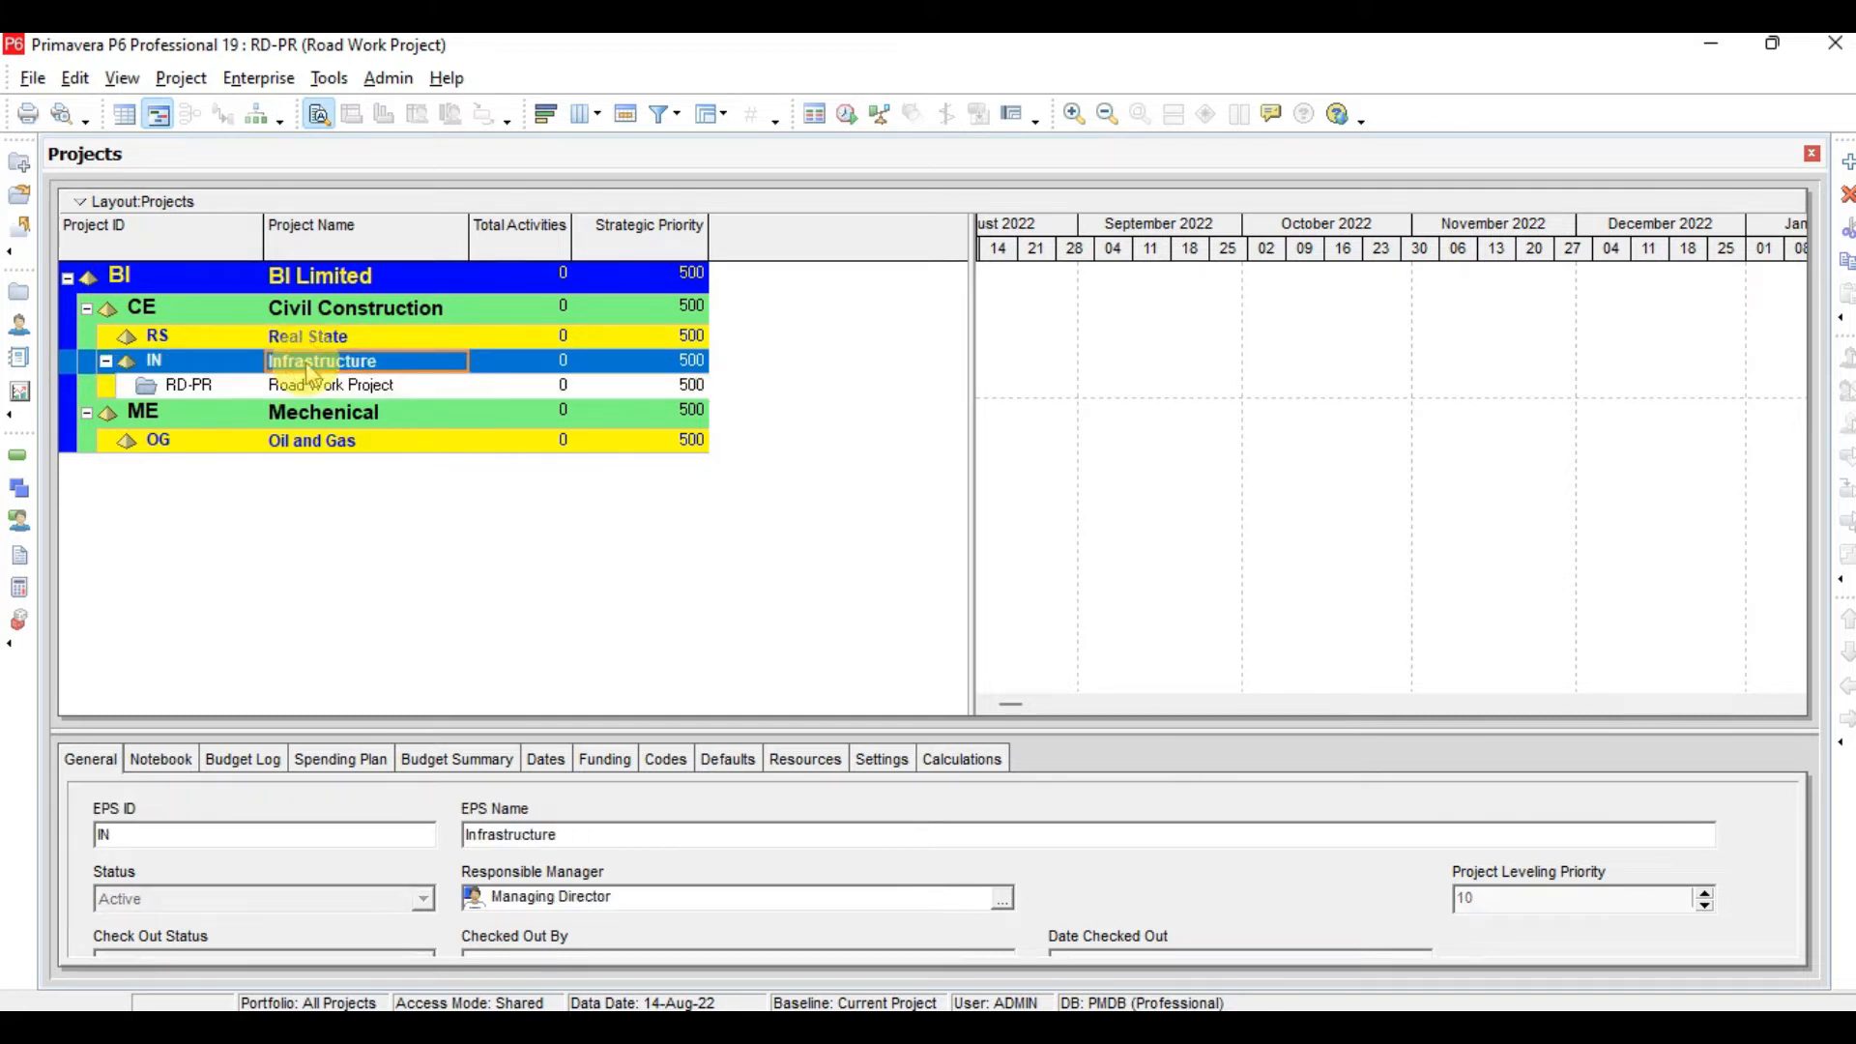
left_click(315, 382)
left_click(196, 386)
left_click(305, 387)
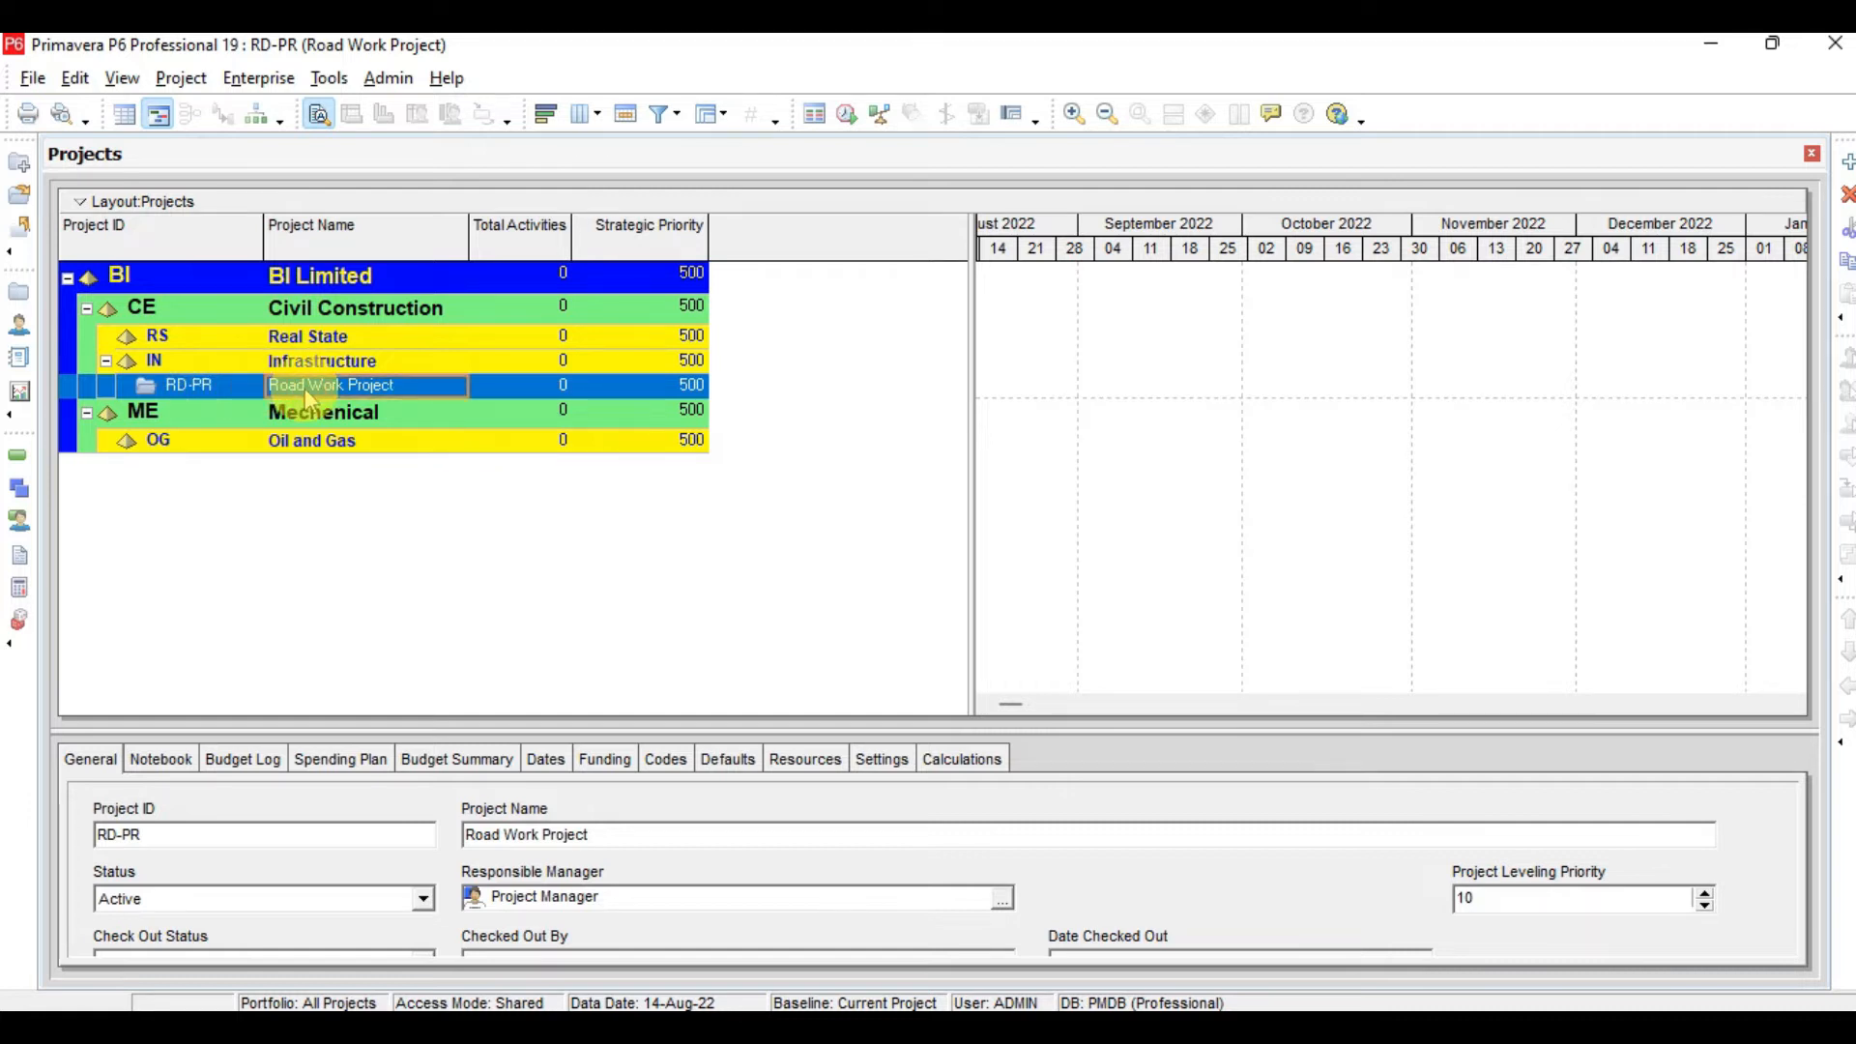
left_click(464, 1026)
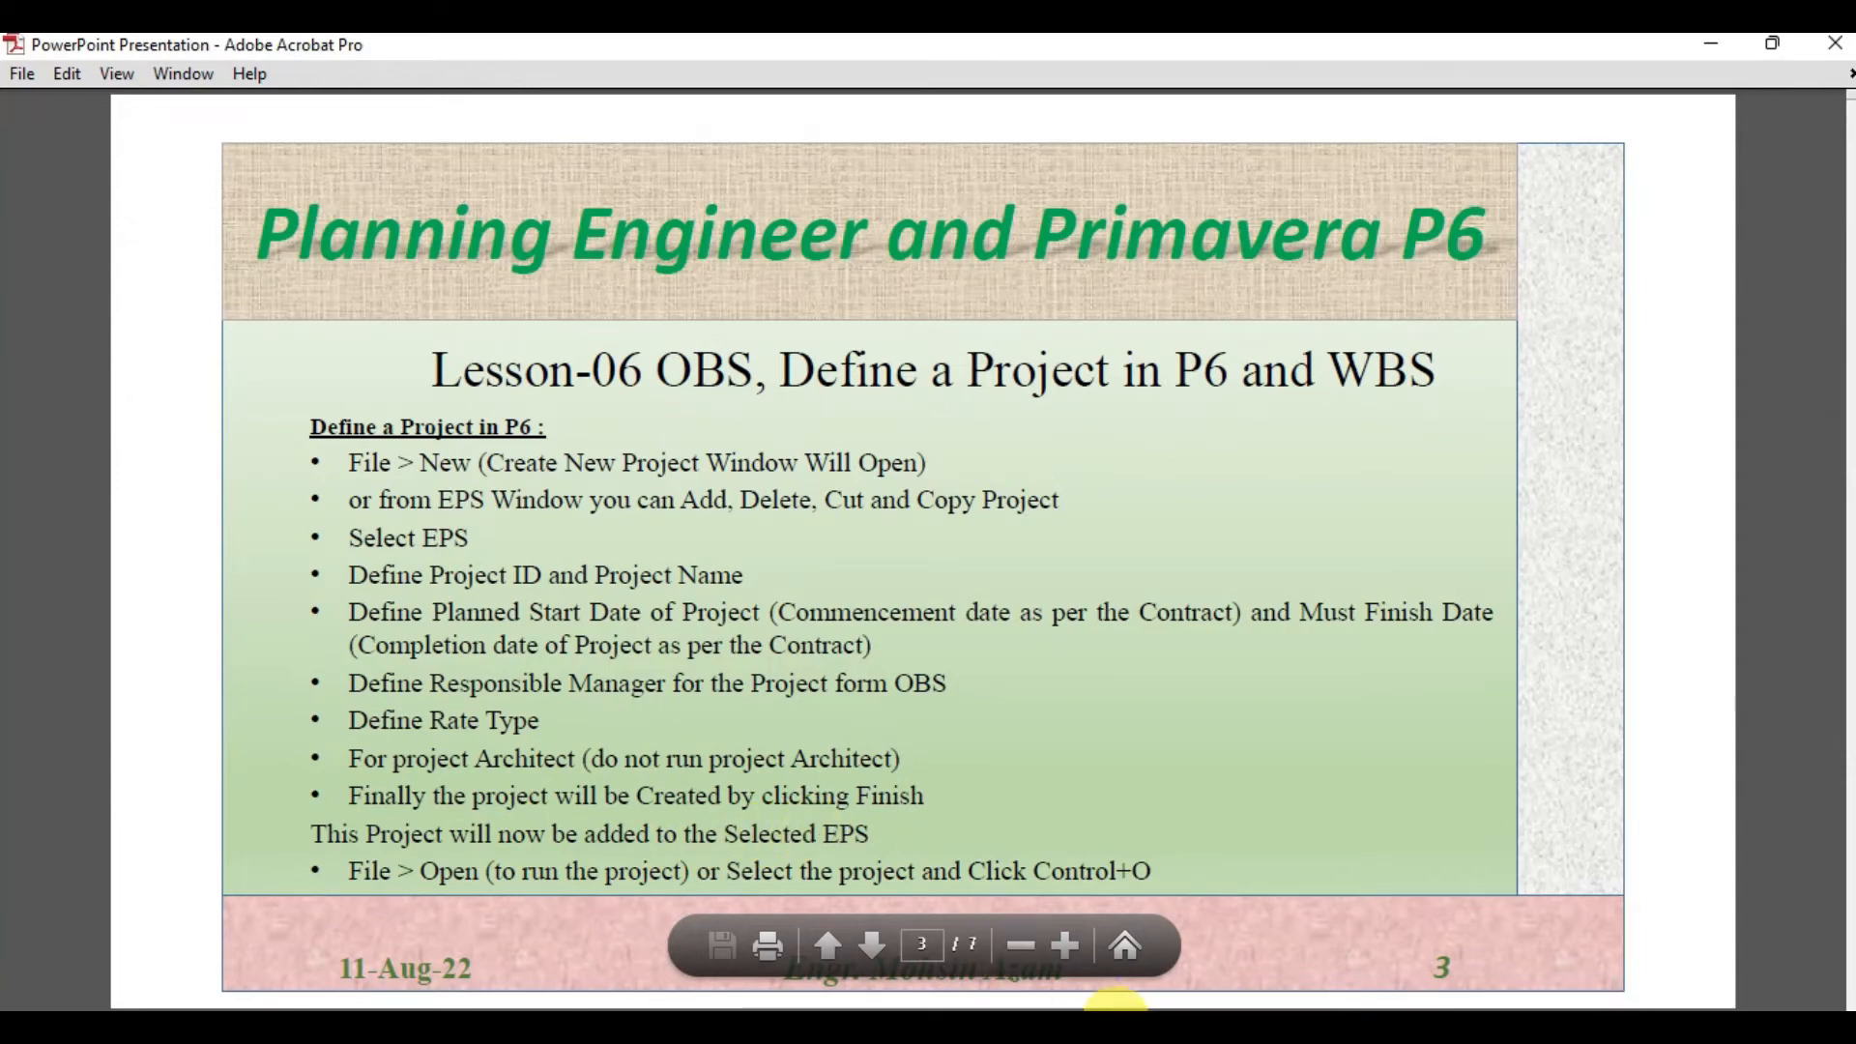
left_click(677, 1027)
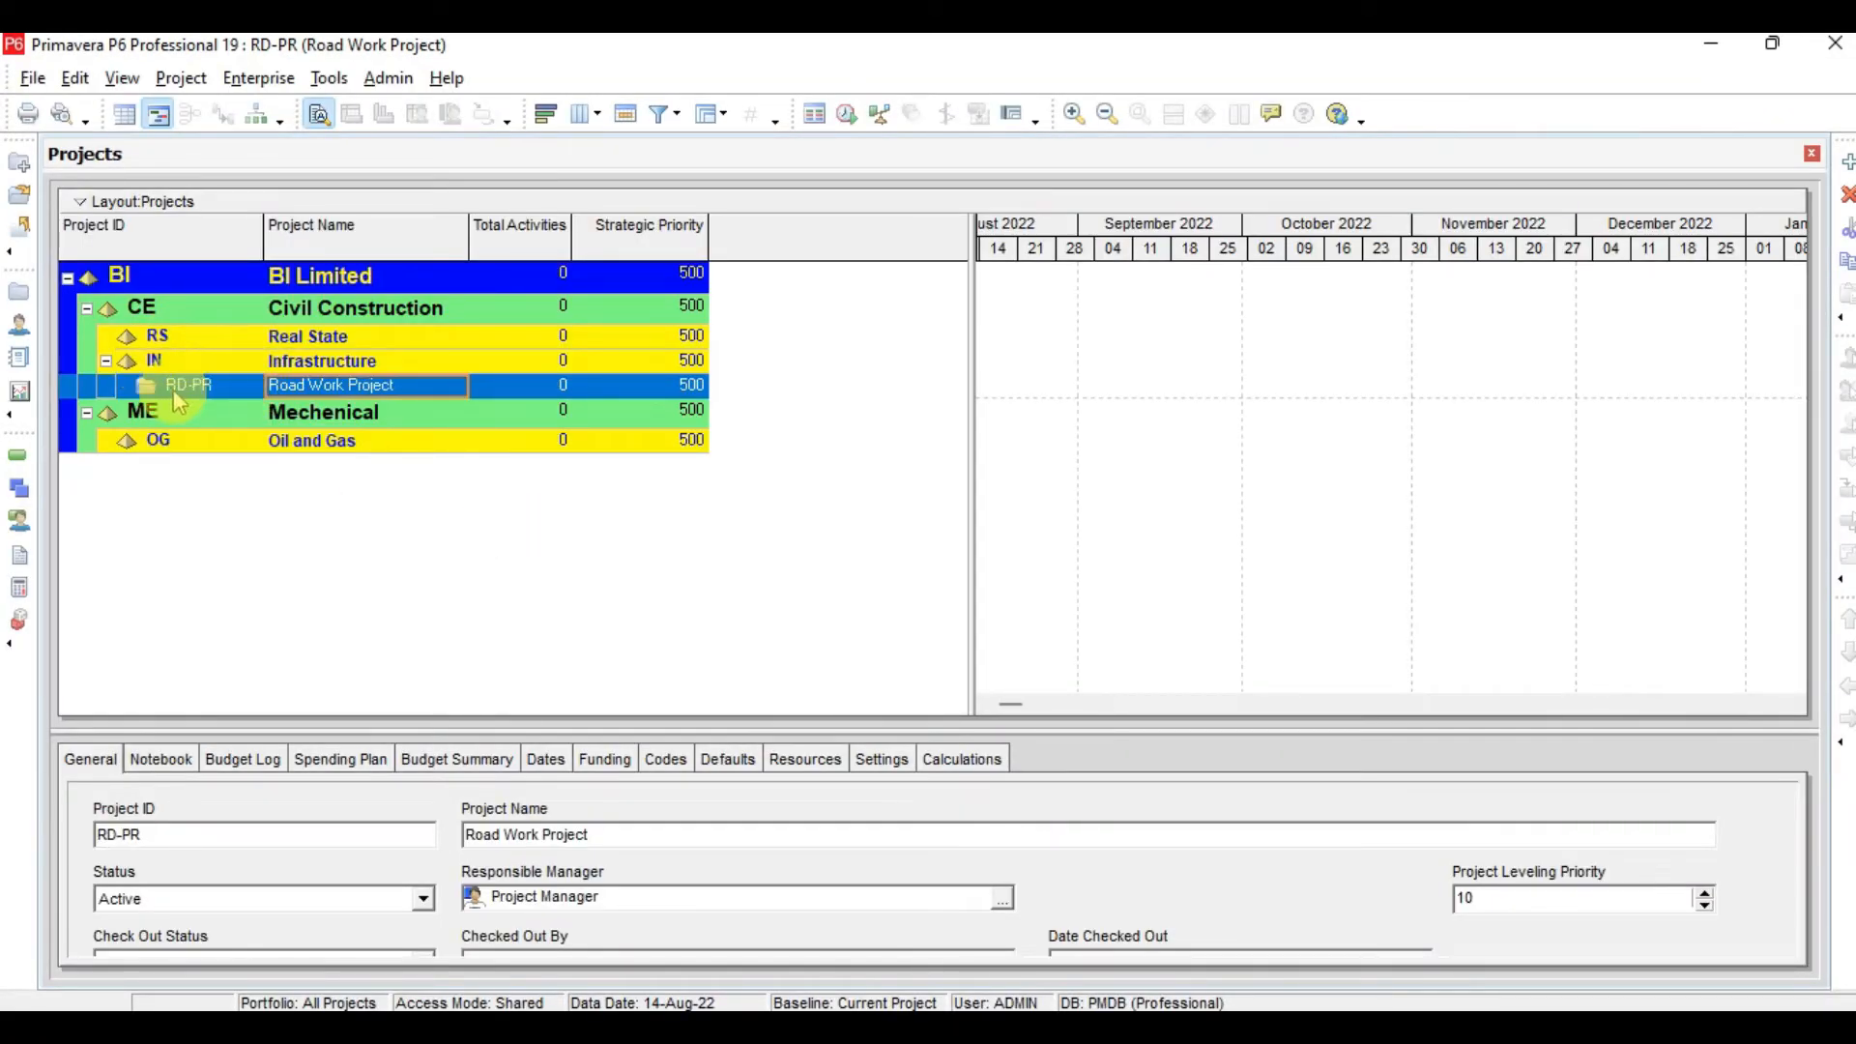
left_click(1235, 1026)
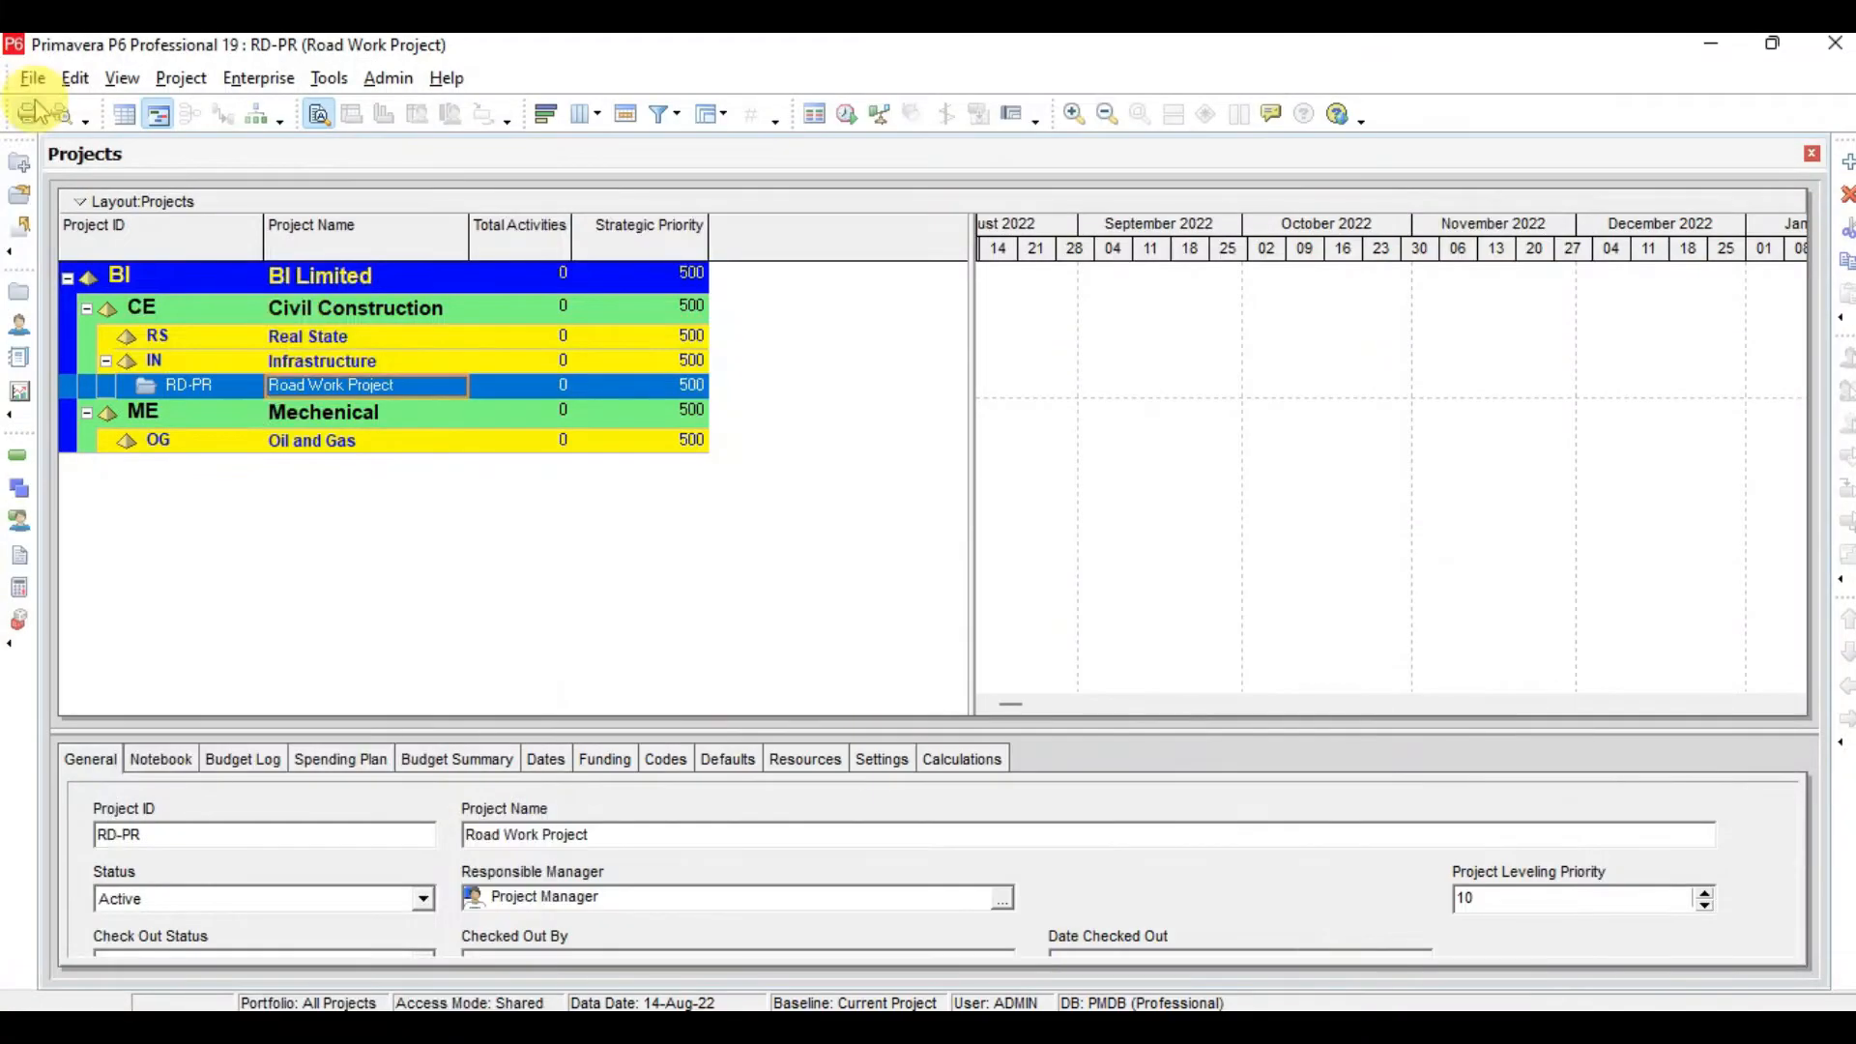
left_click(33, 79)
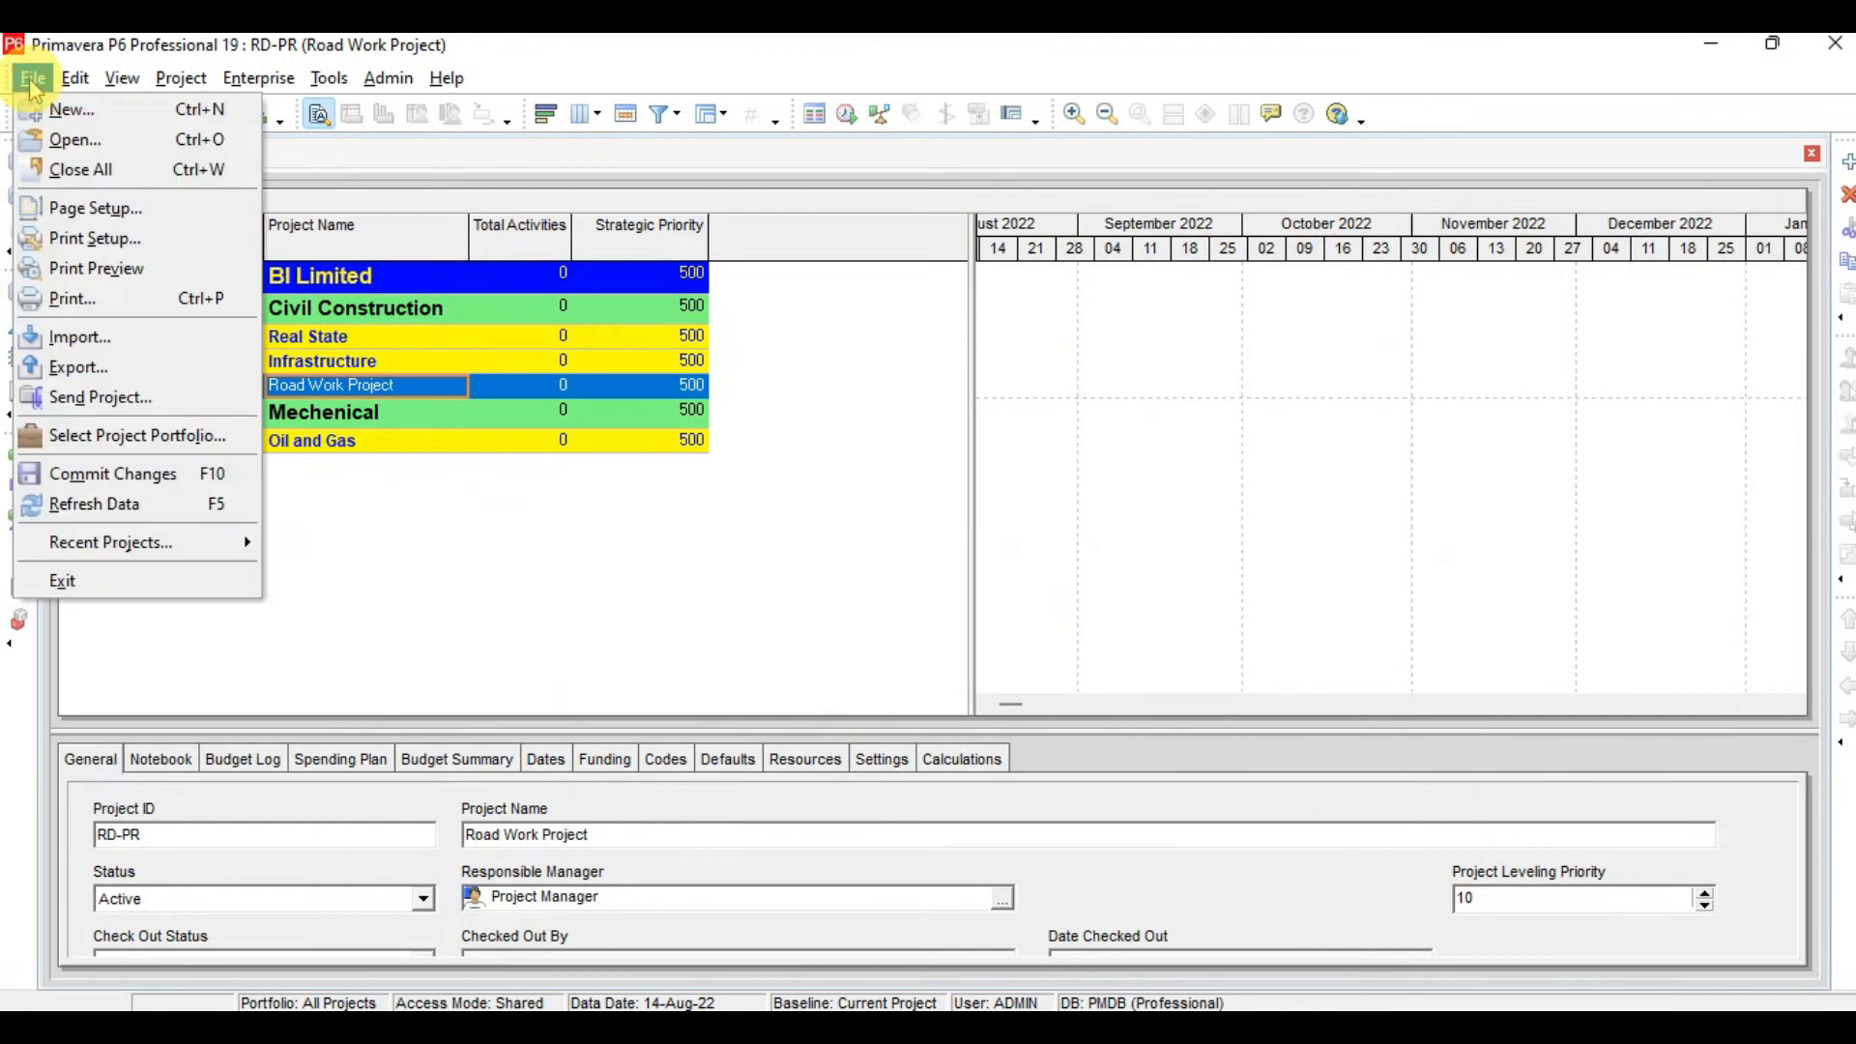
left_click(64, 142)
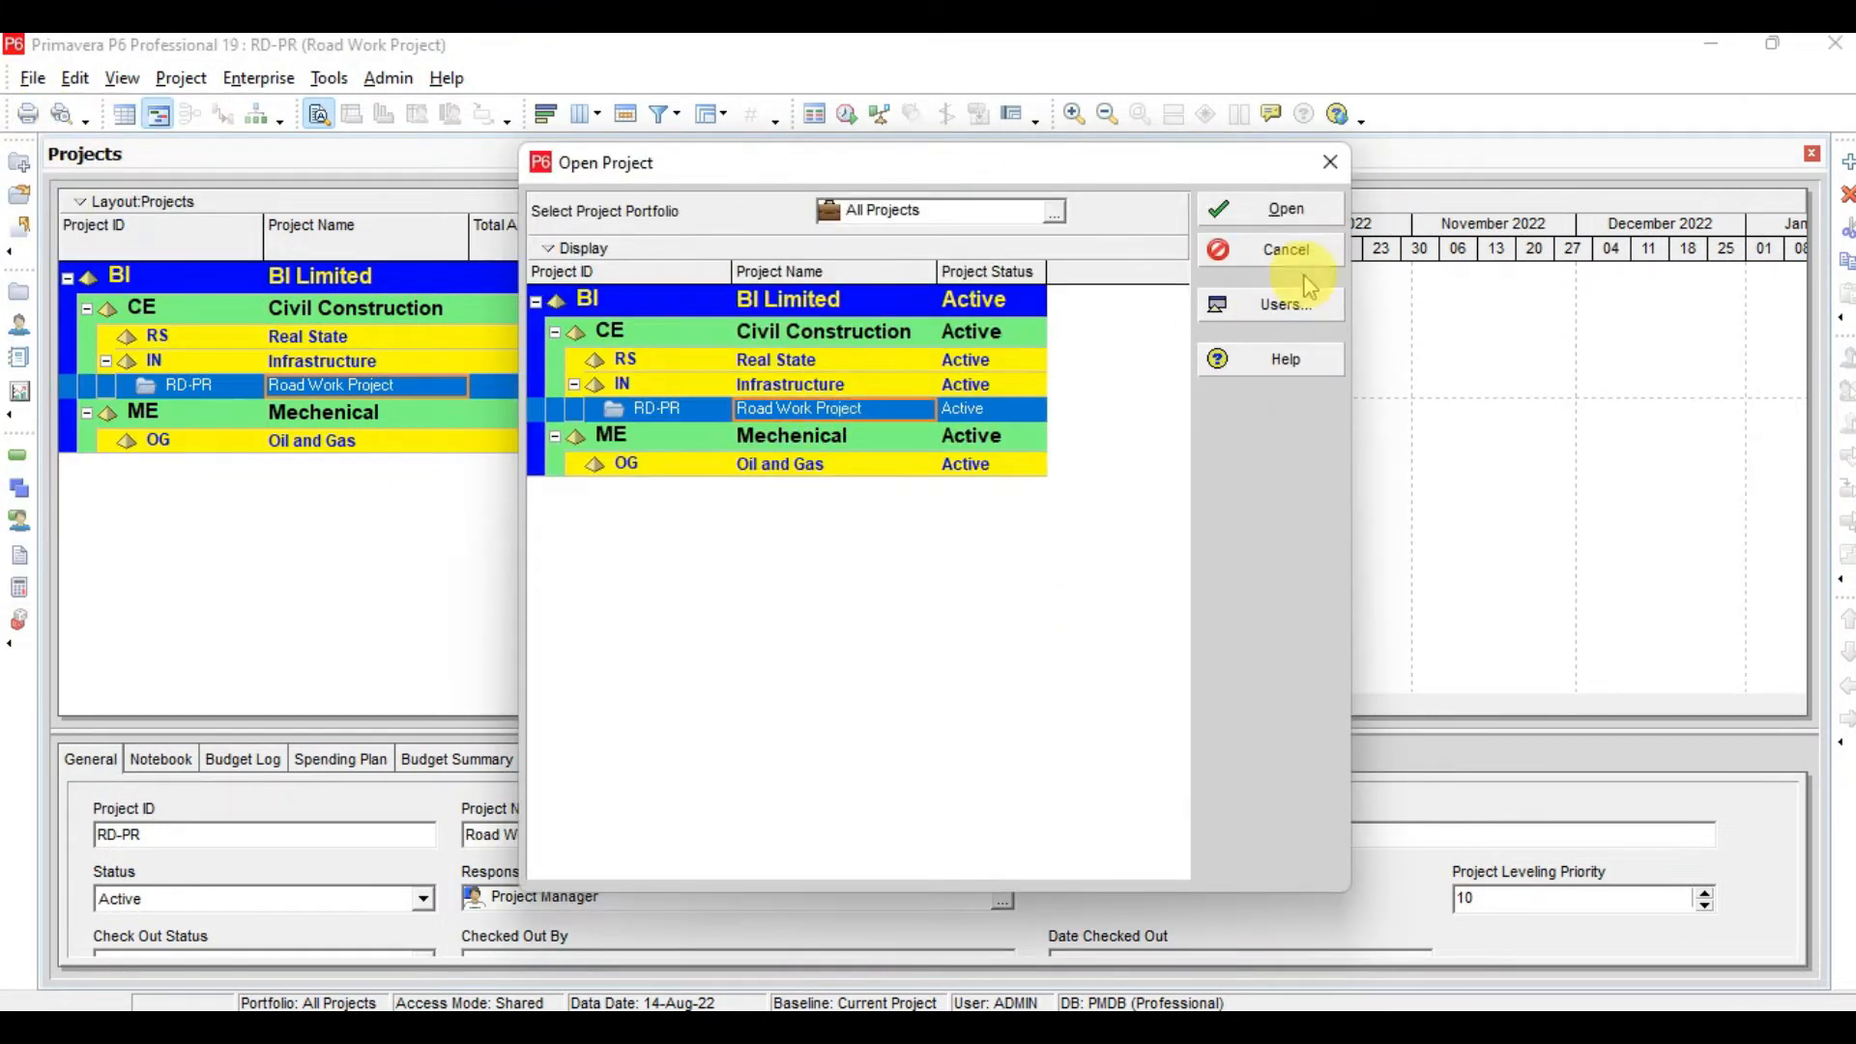
left_click(1332, 163)
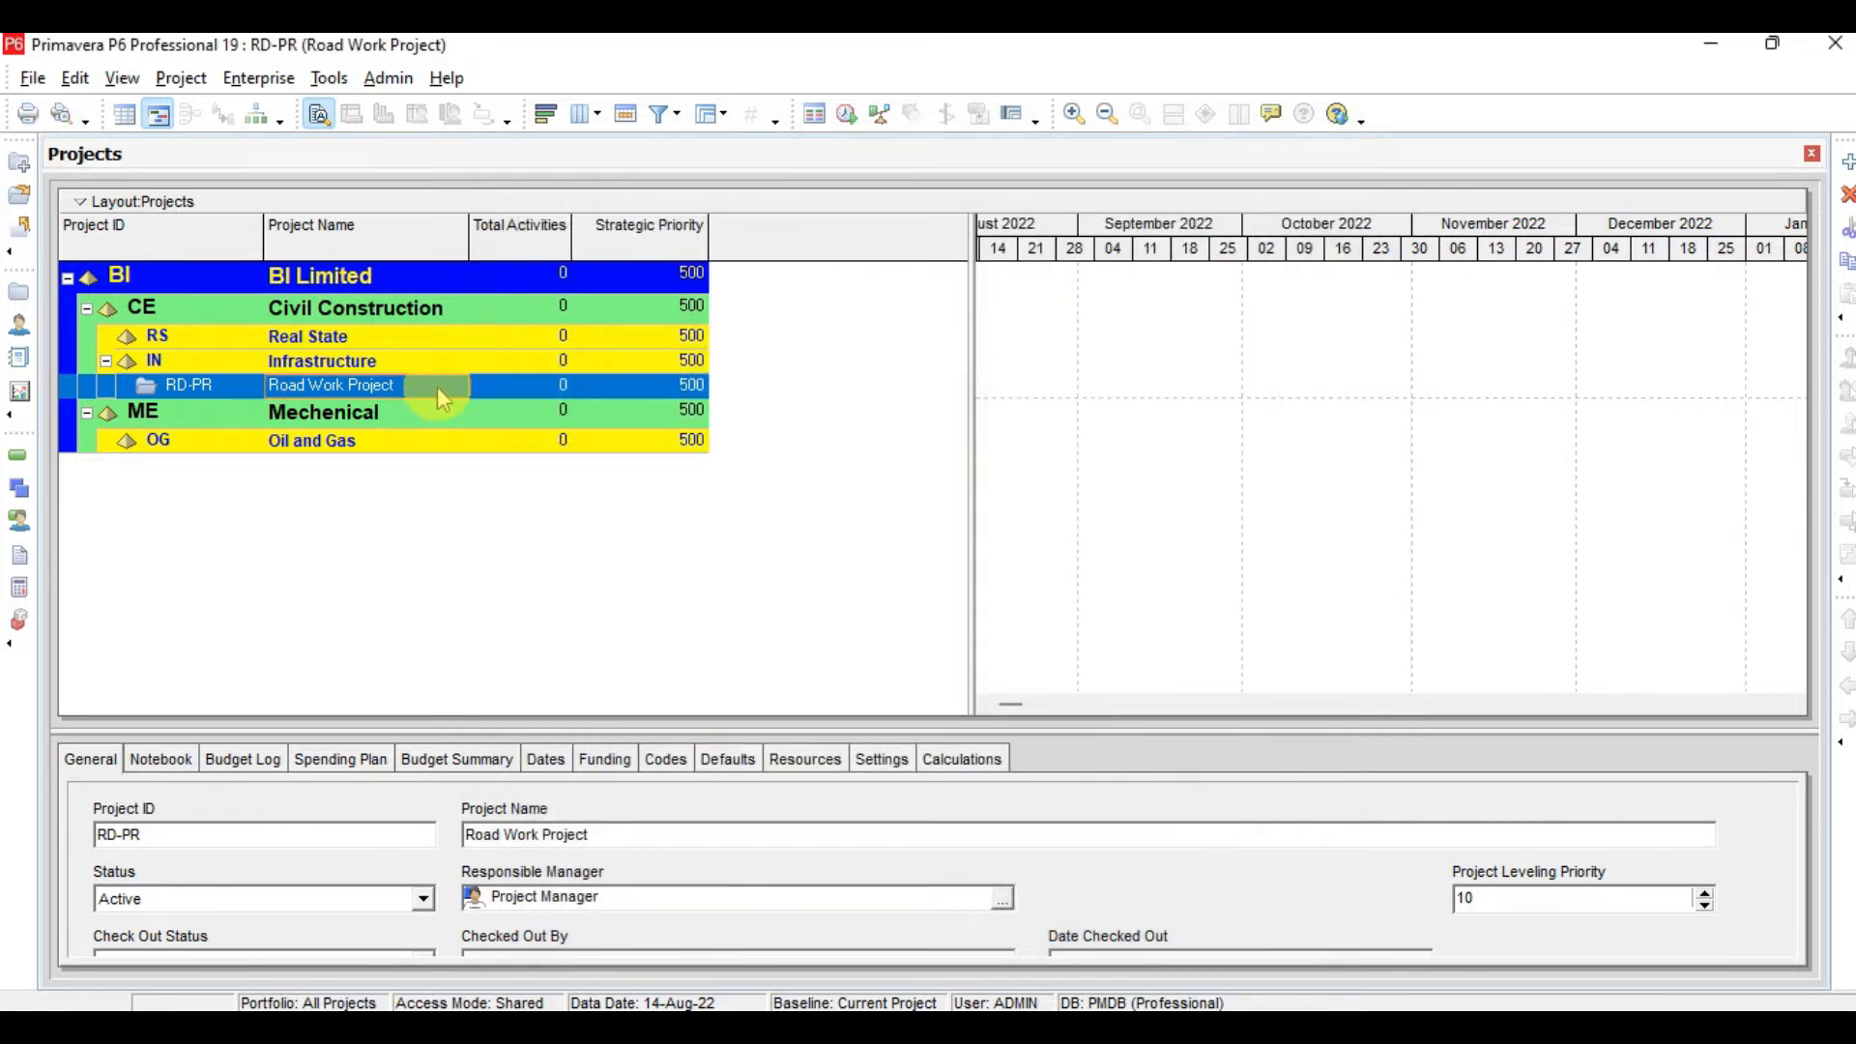
Open the Road Work Project
key("ctrl+o")
left_click(831, 407)
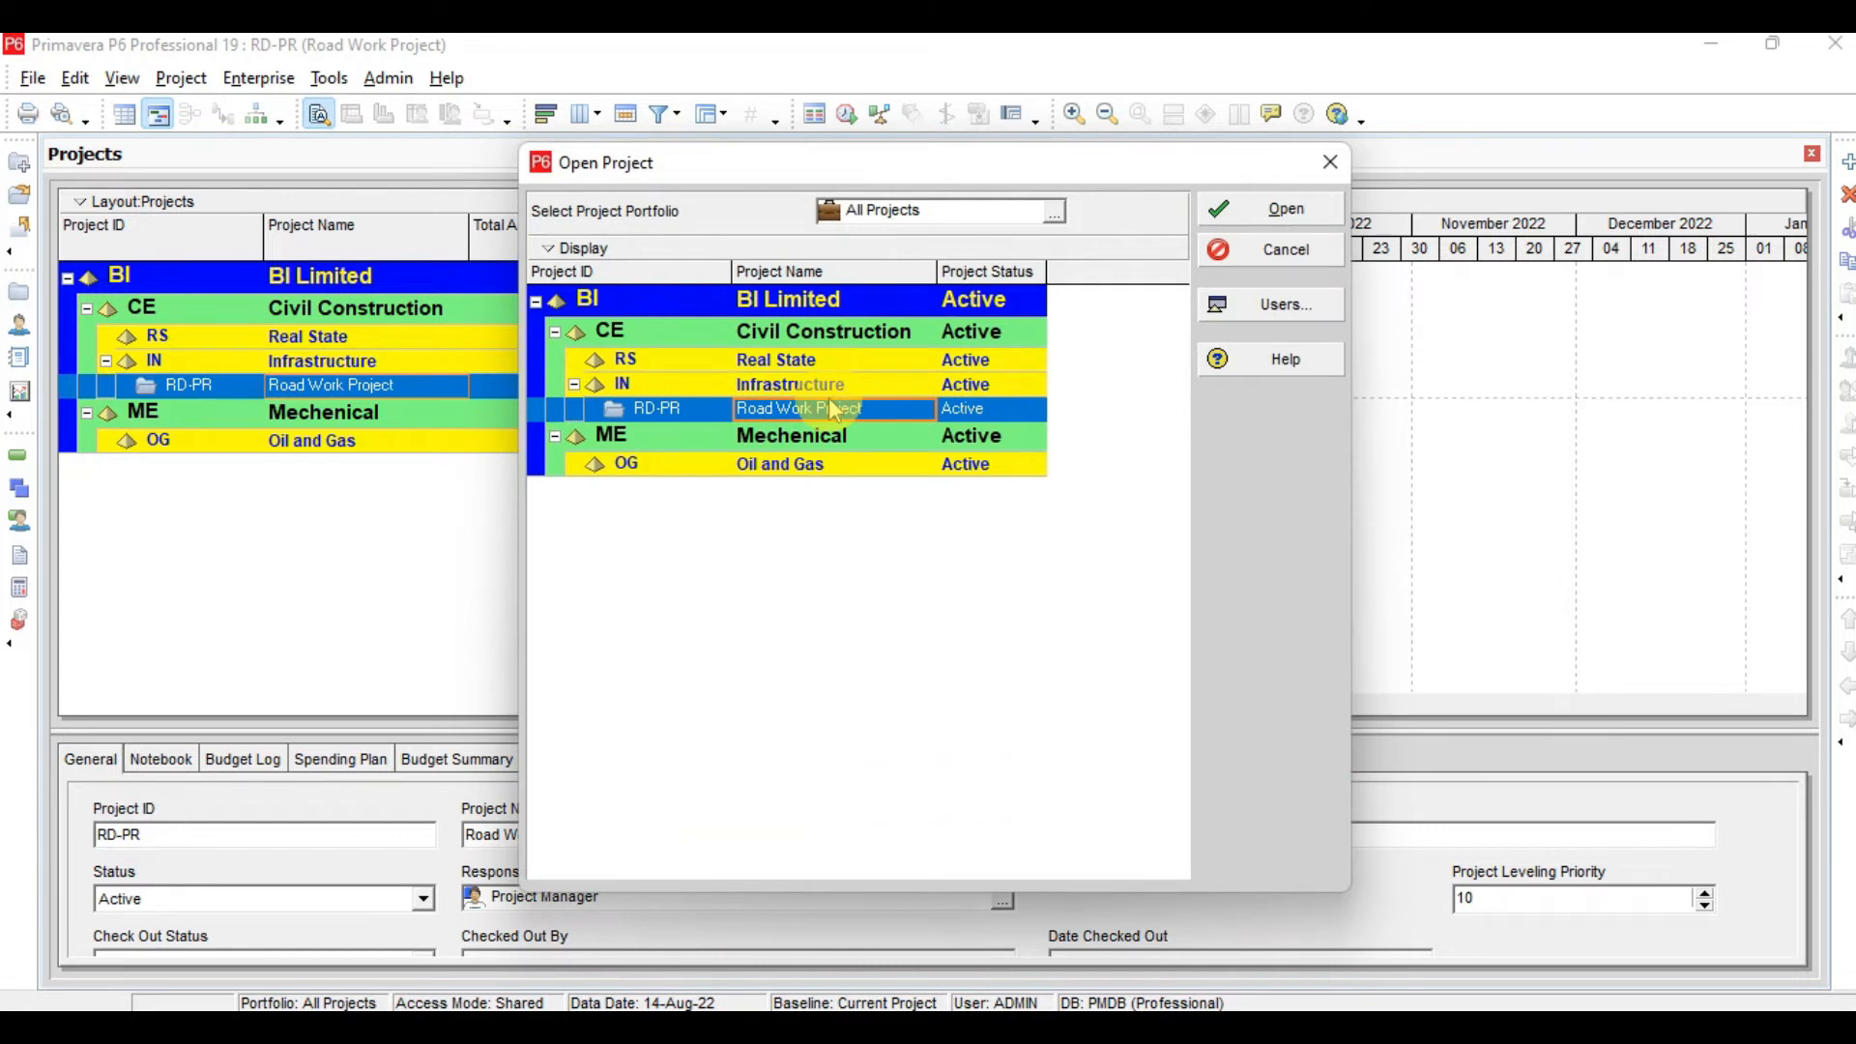
left_click(1294, 221)
Widen the activity table to show more columns, then return to the Projects window
left_click_drag(472, 474, 851, 445)
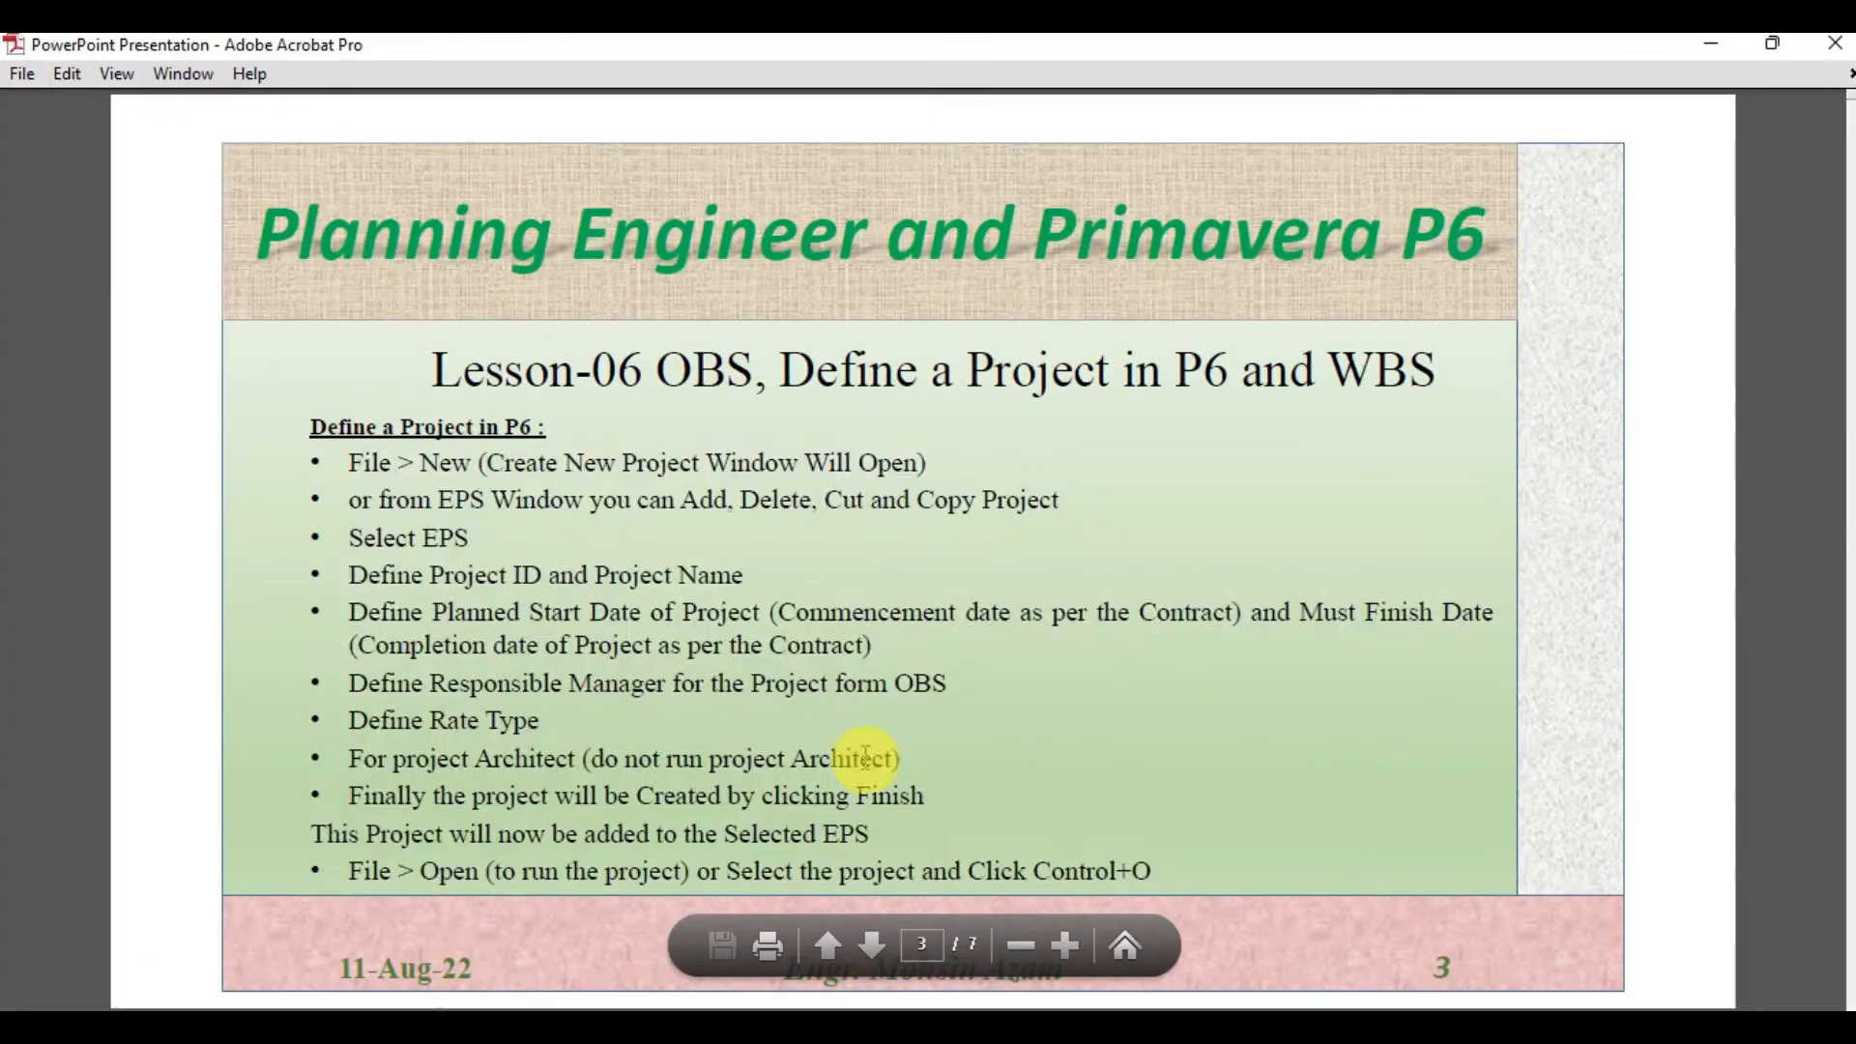
scroll(862, 754, "down", 1)
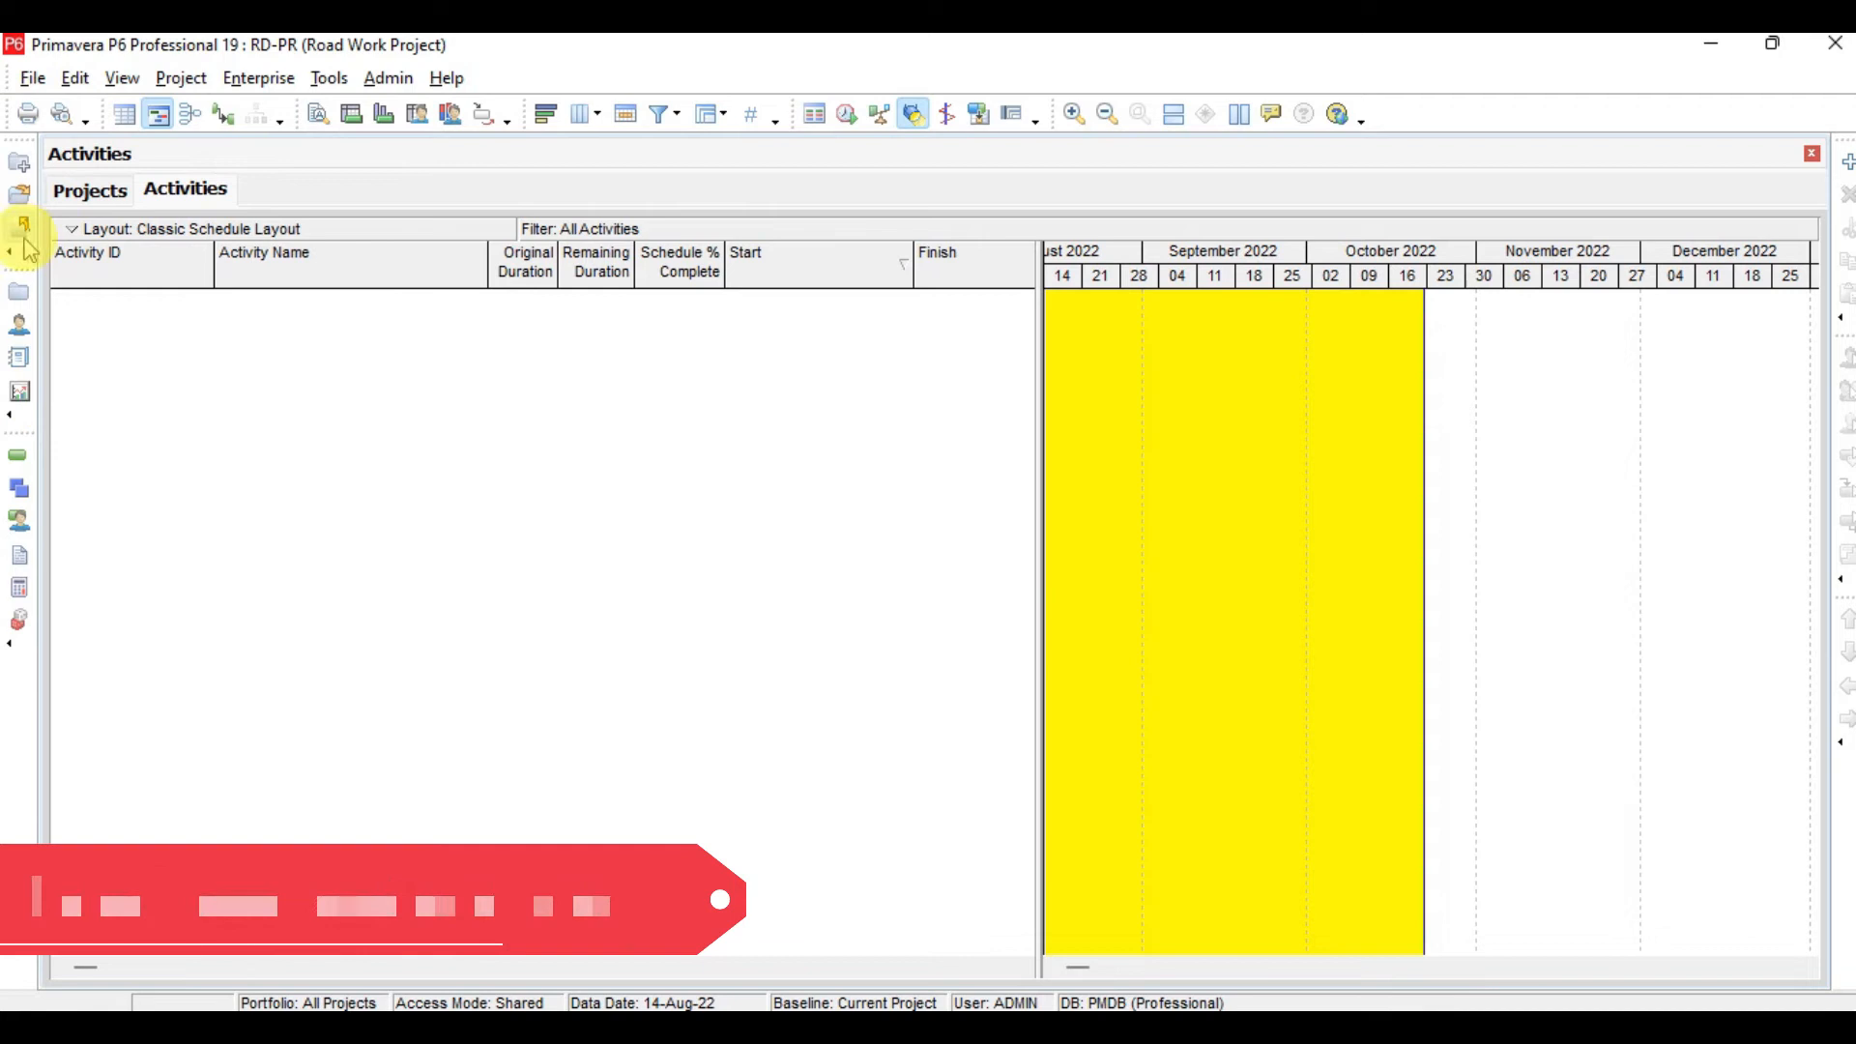
left_click(23, 298)
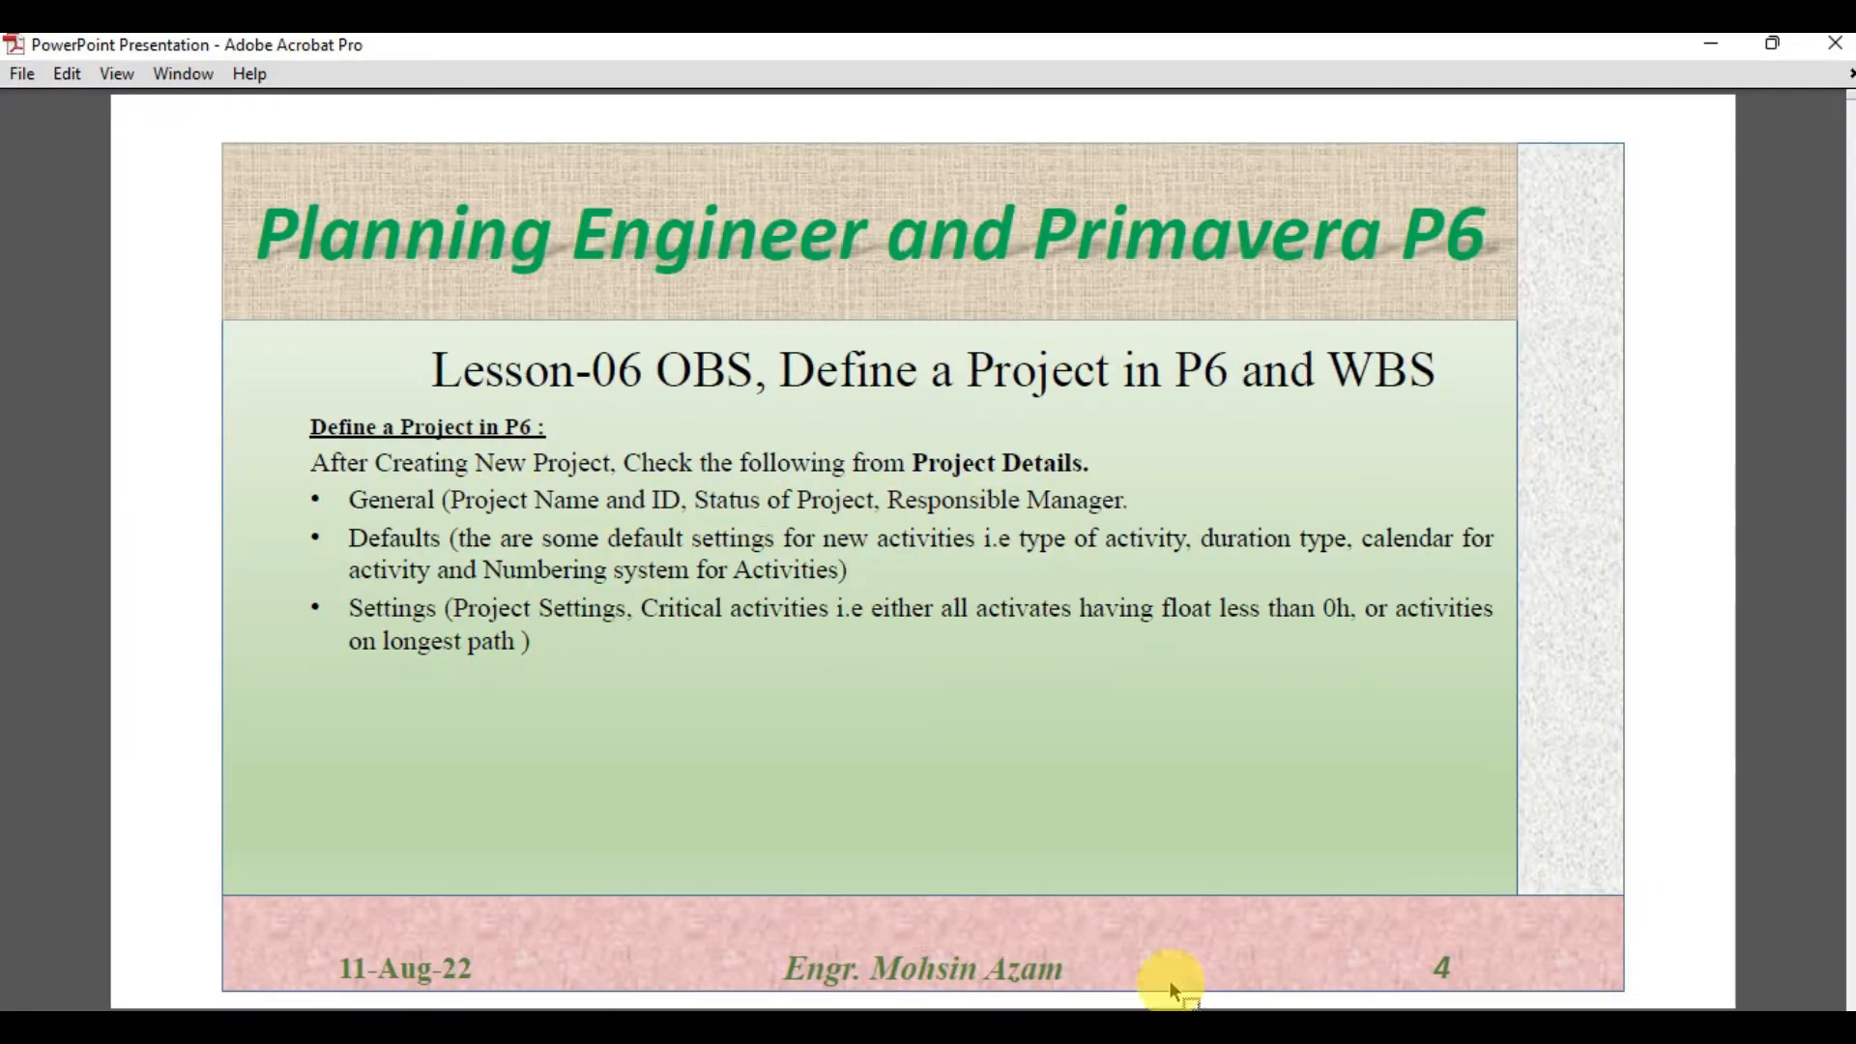
Review the project's General details, including the responsible manager selection list
left_click(1235, 1027)
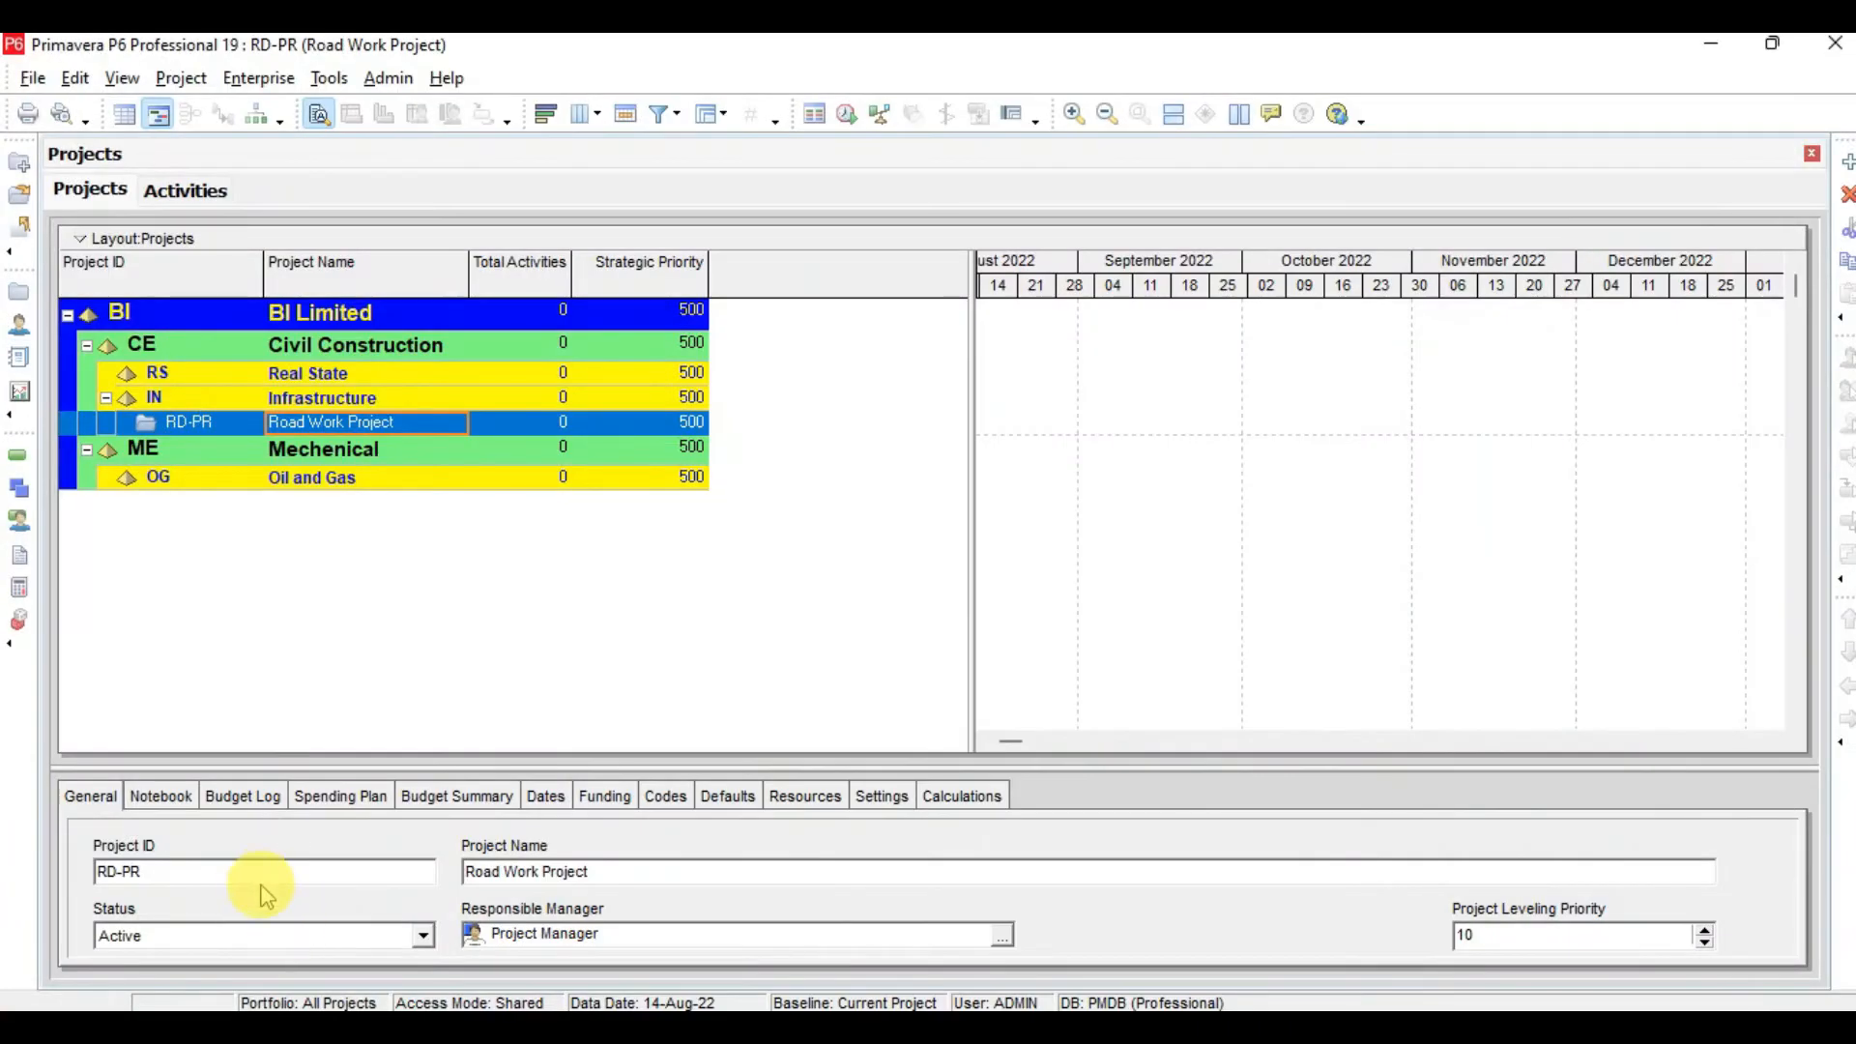
left_click(160, 865)
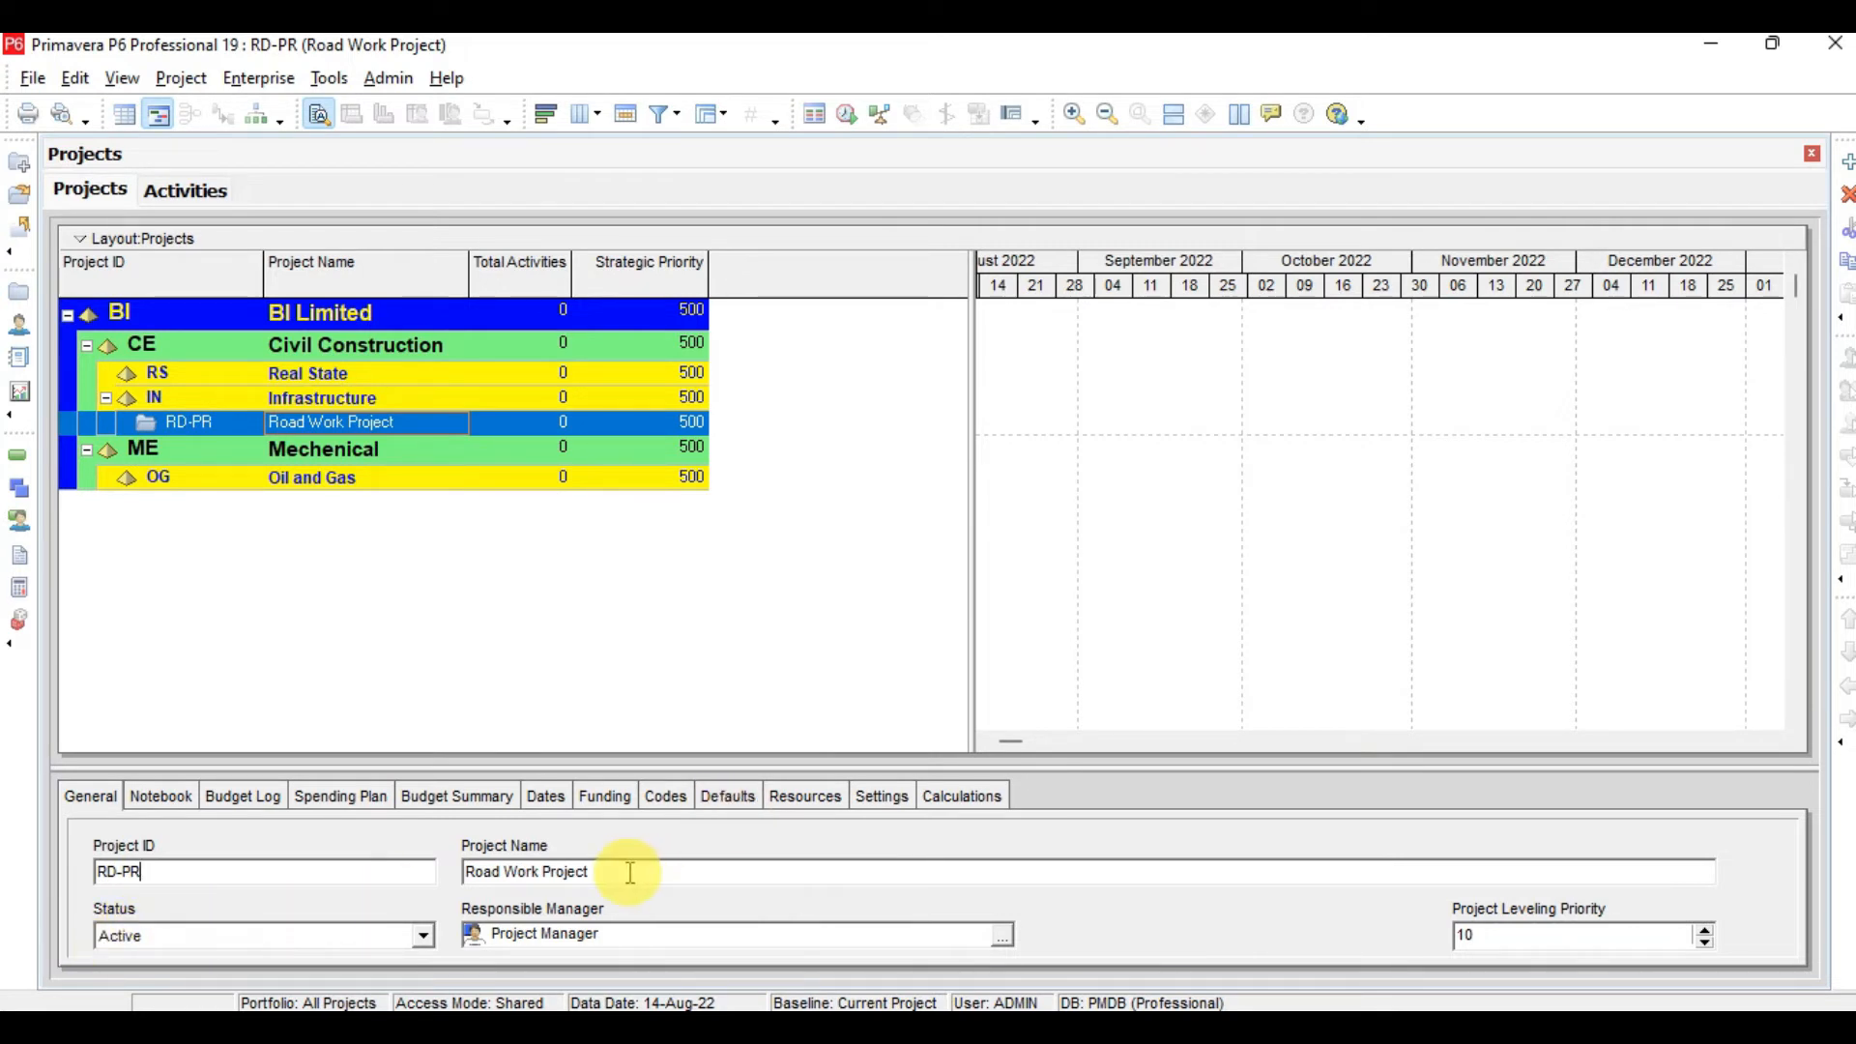
left_click_drag(876, 771, 877, 625)
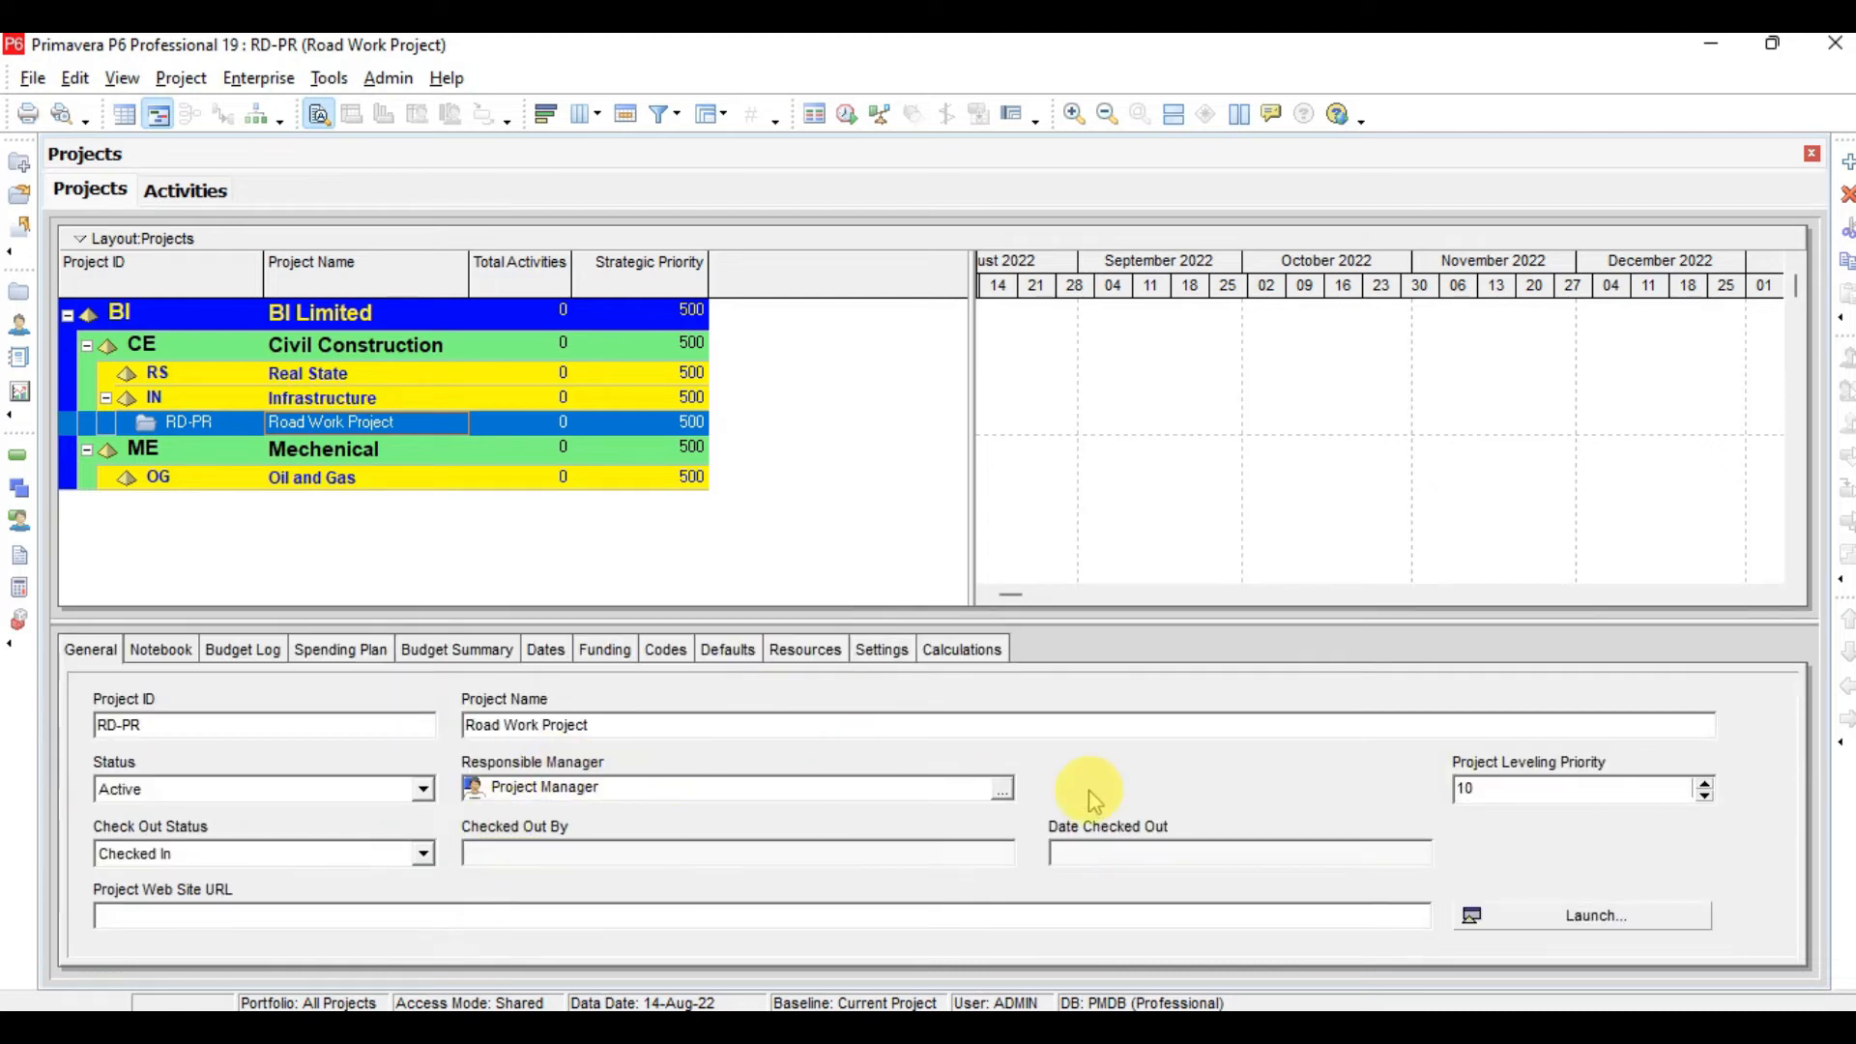
left_click(1001, 789)
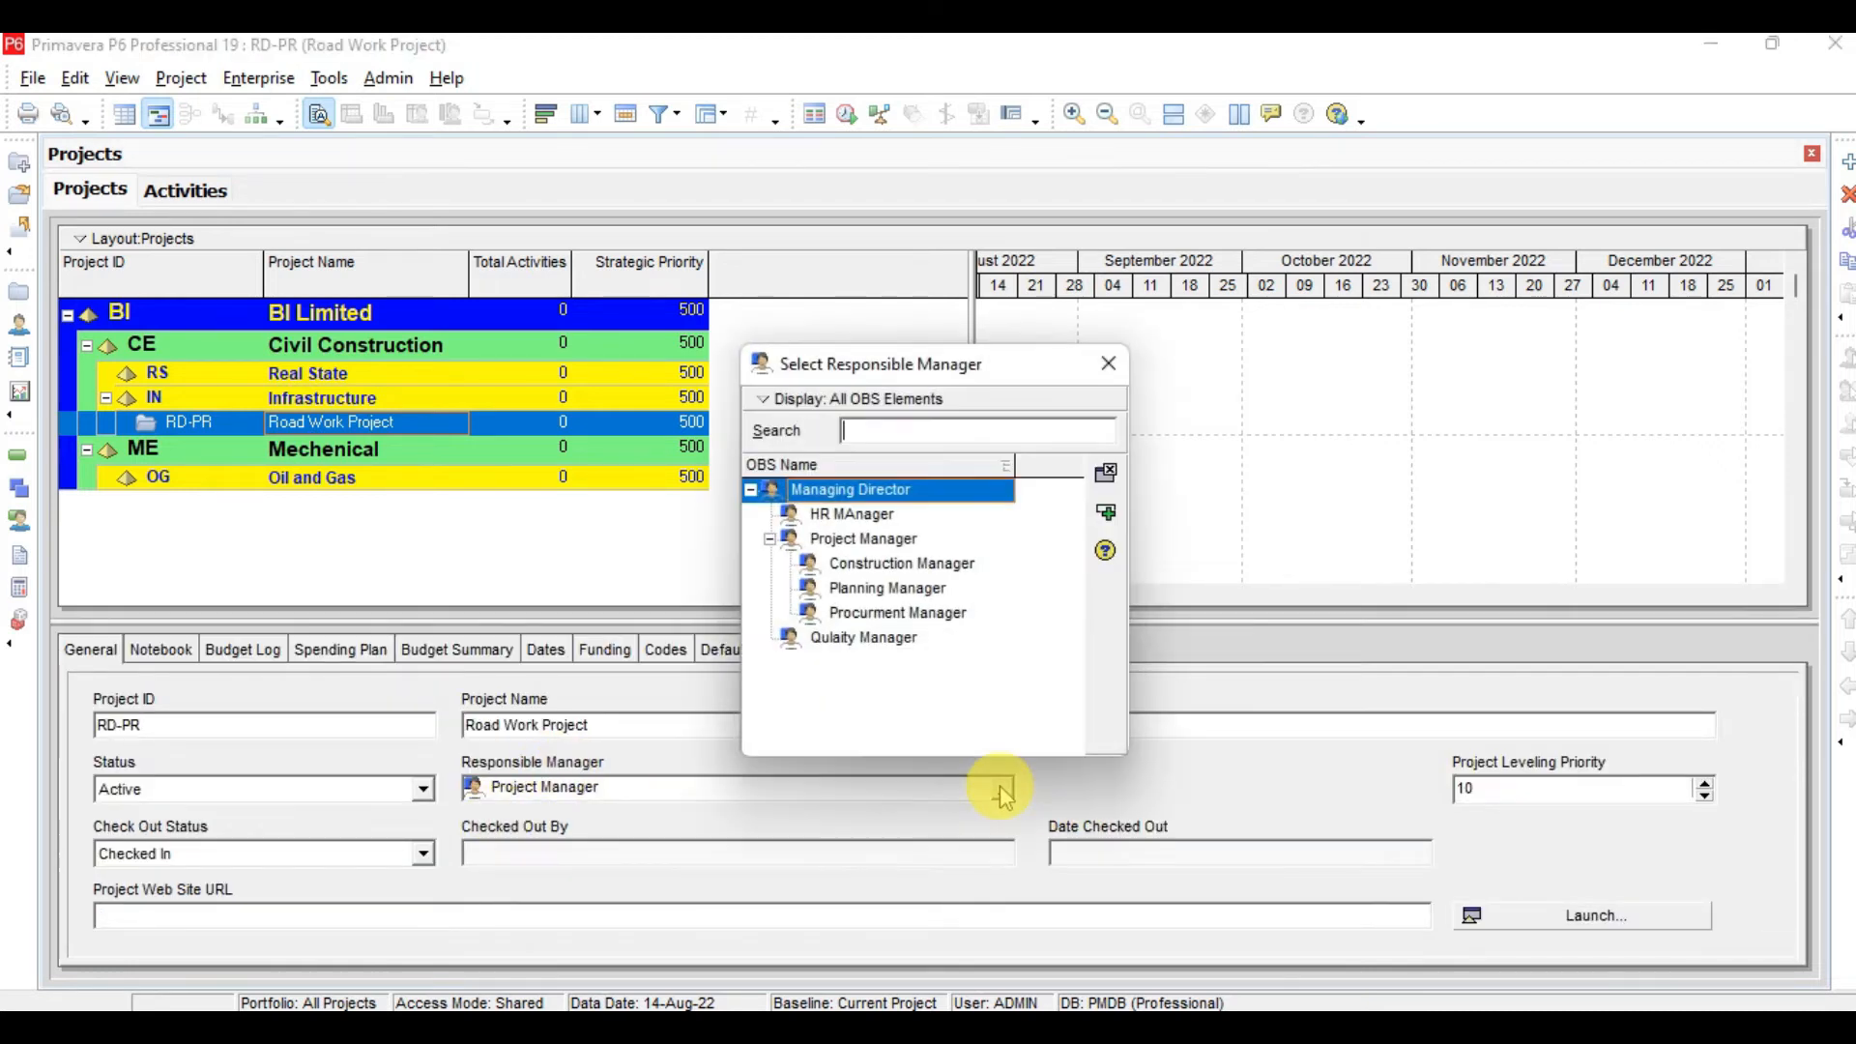
left_click(1107, 383)
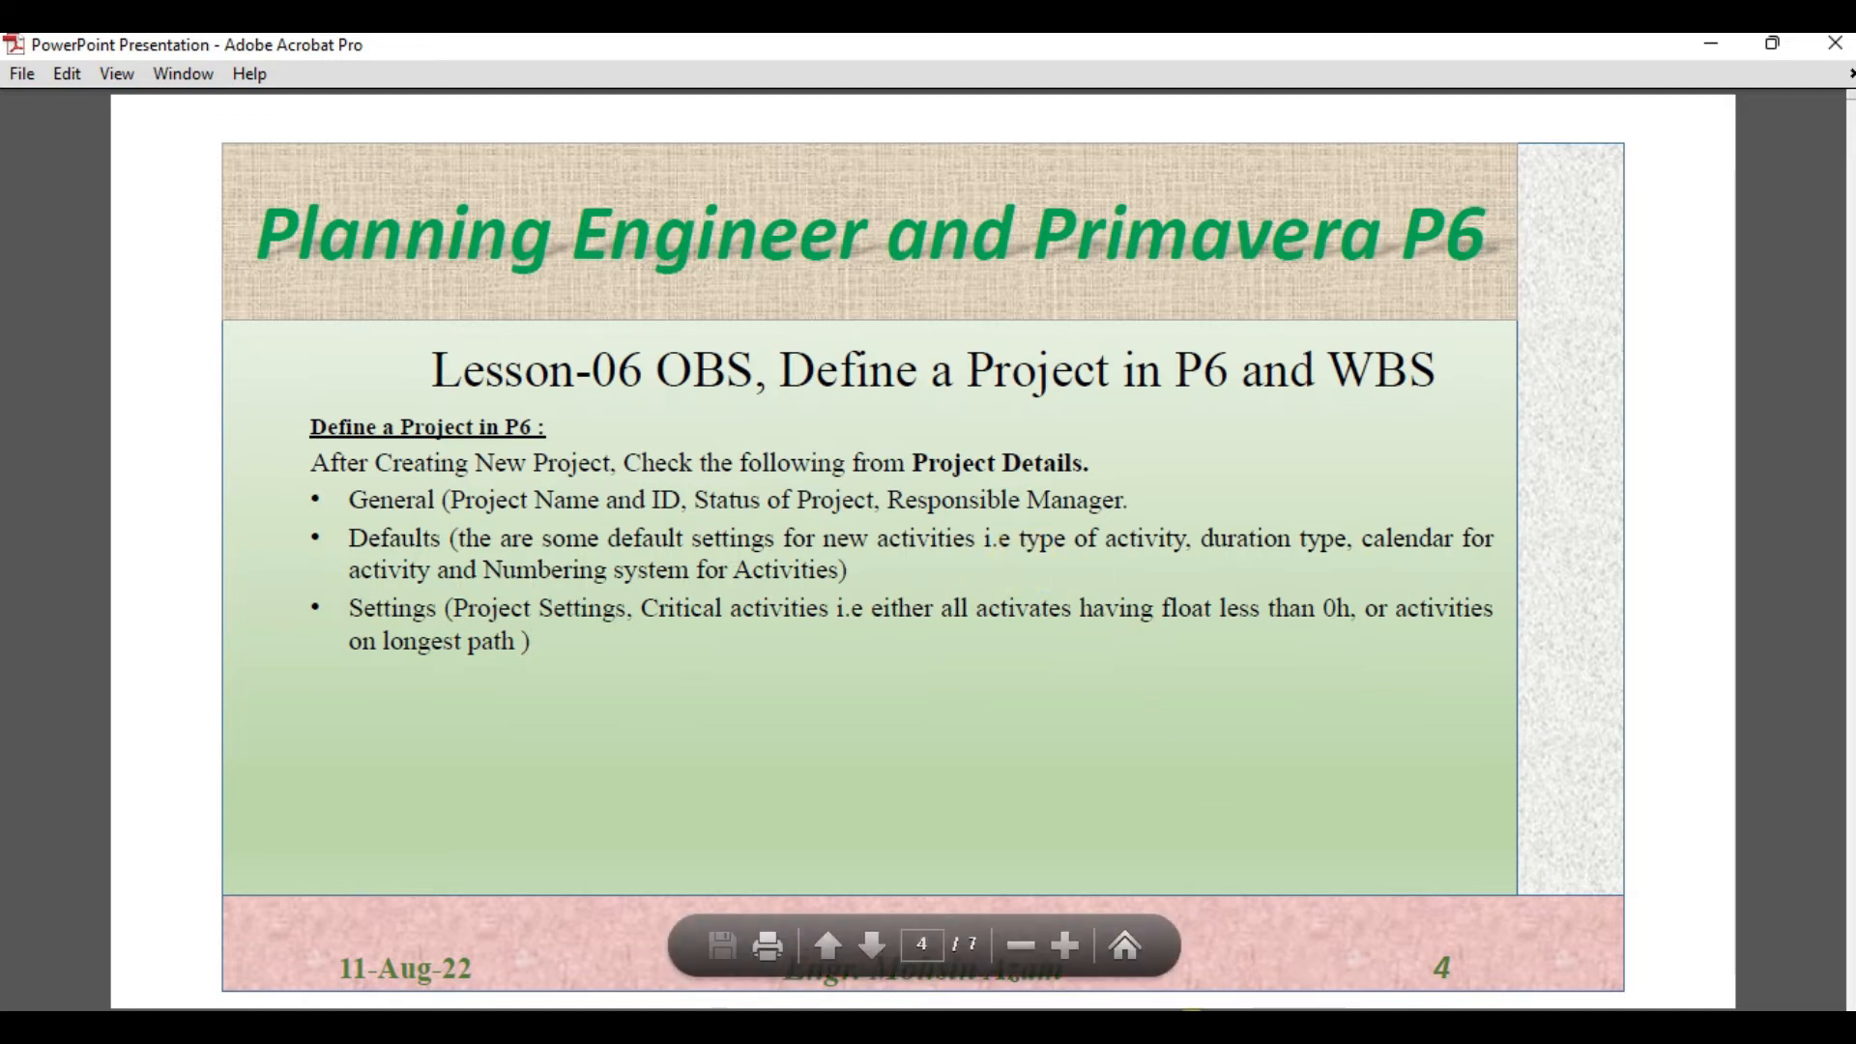
Open the Road Work Project's Defaults details and review the Duration Type options for new activities
left_click(1191, 1033)
left_click(728, 650)
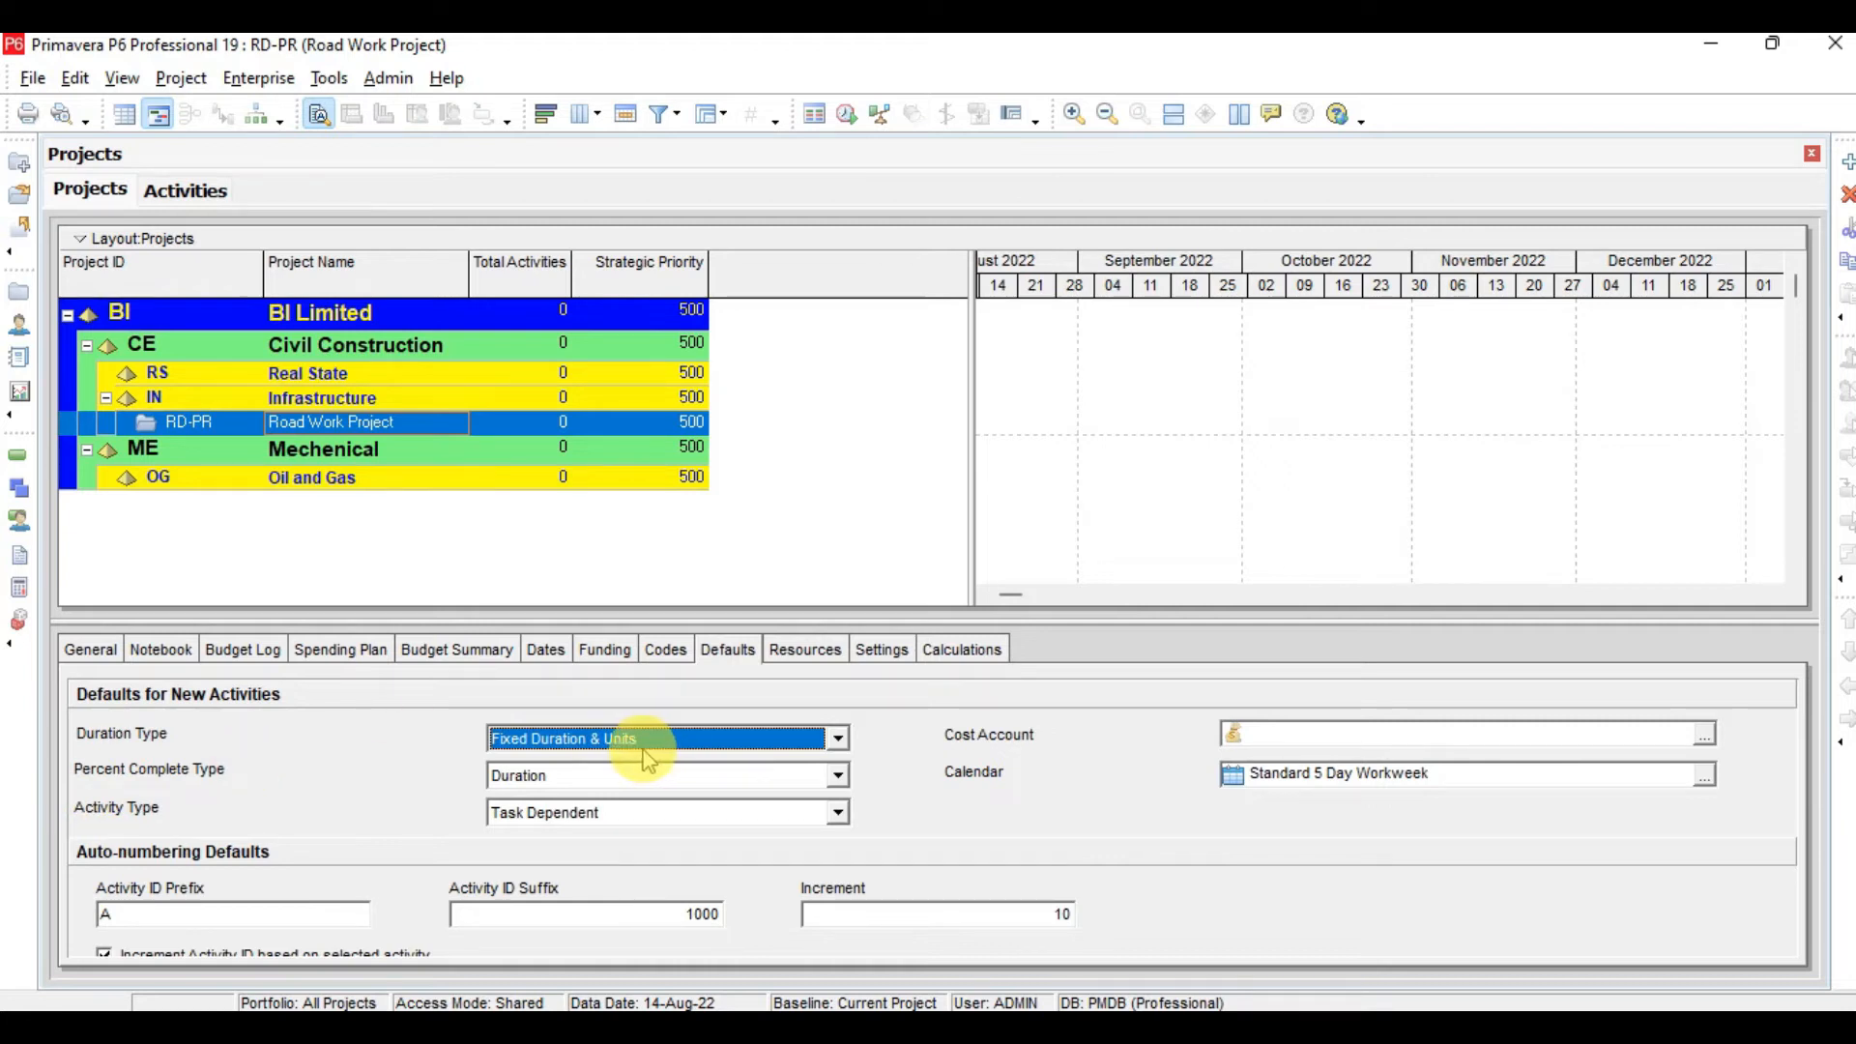
left_click(758, 742)
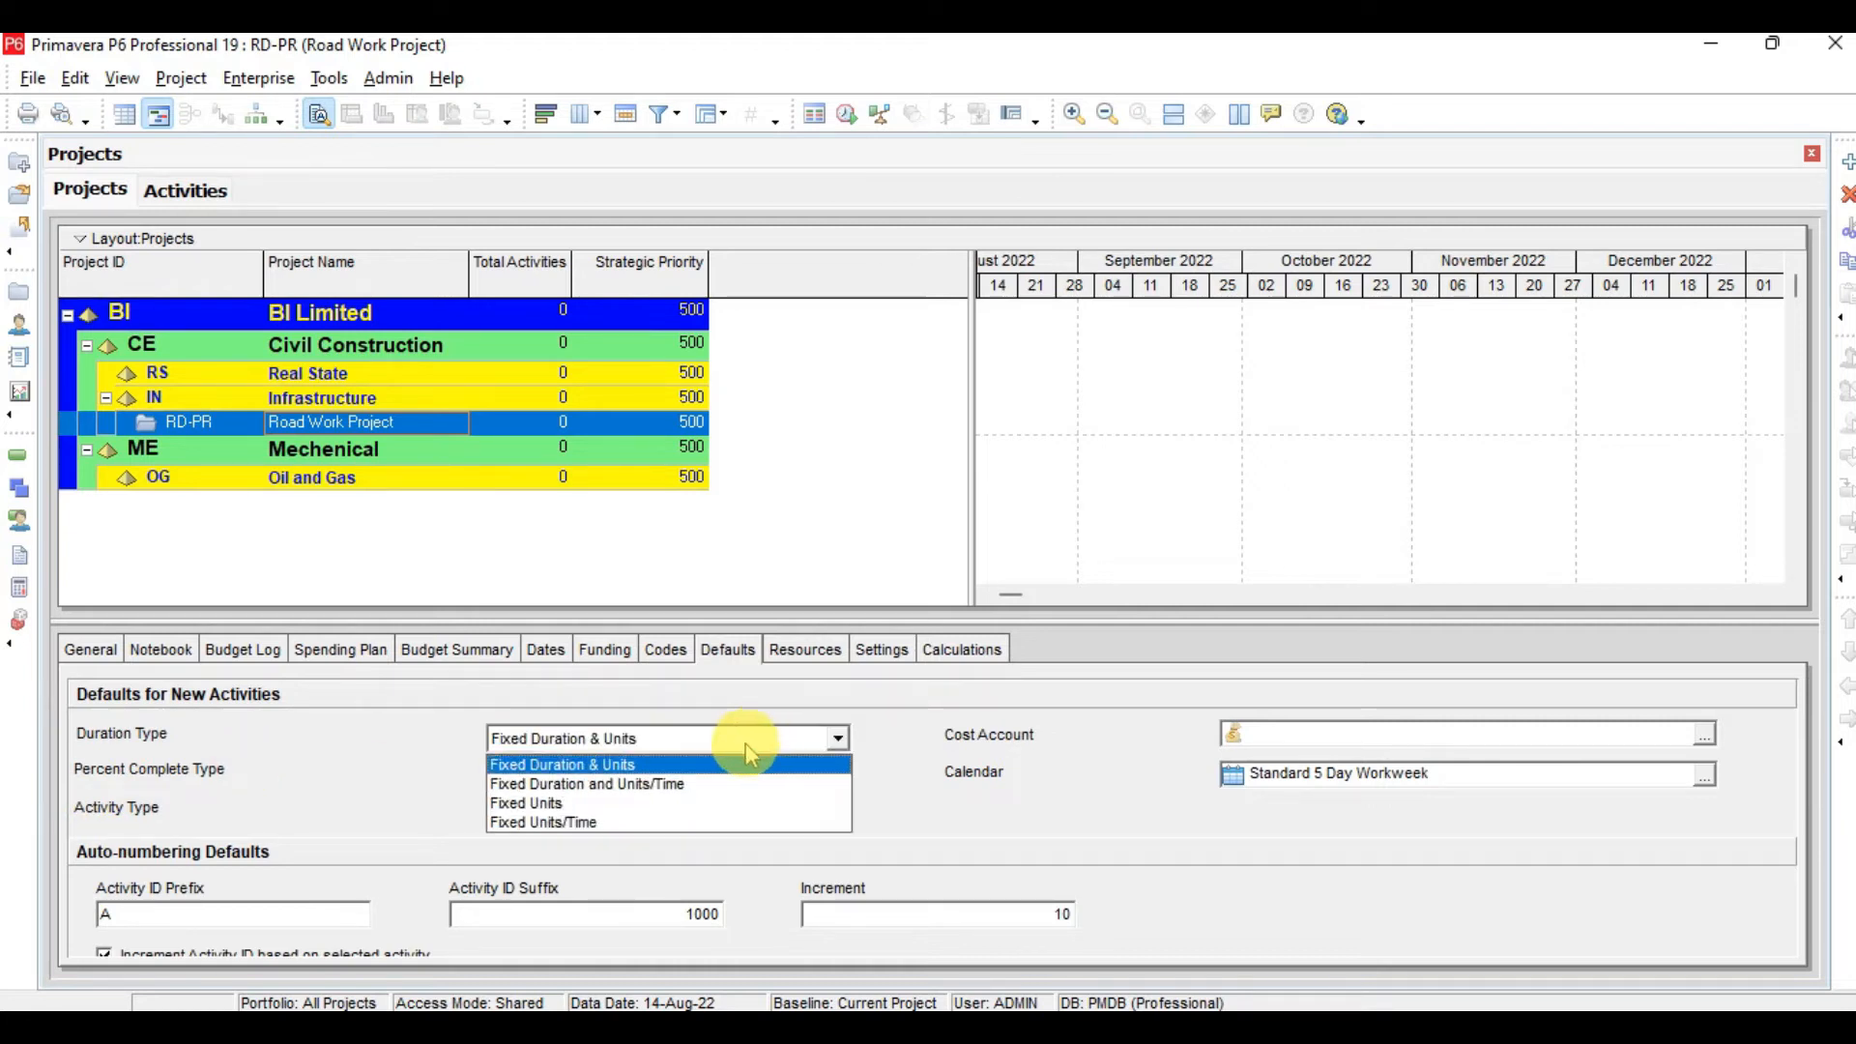
left_click(746, 738)
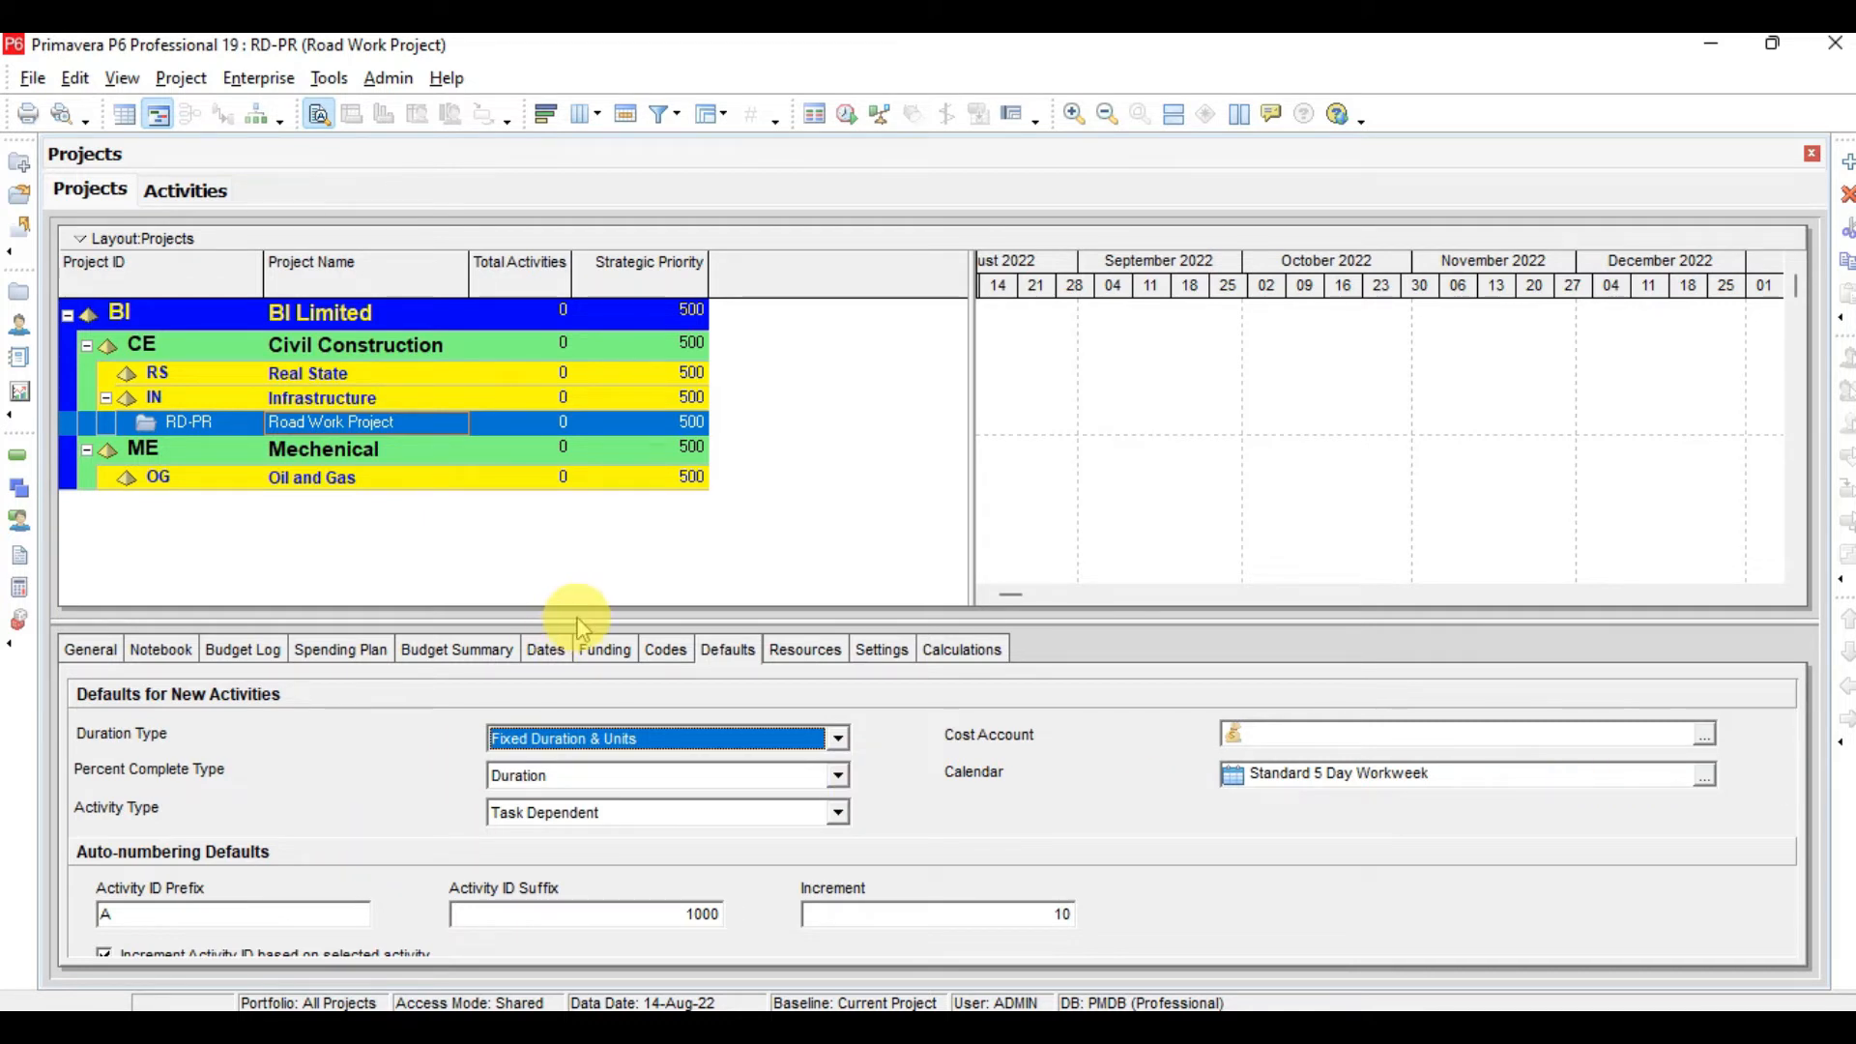
left_click_drag(576, 619, 578, 550)
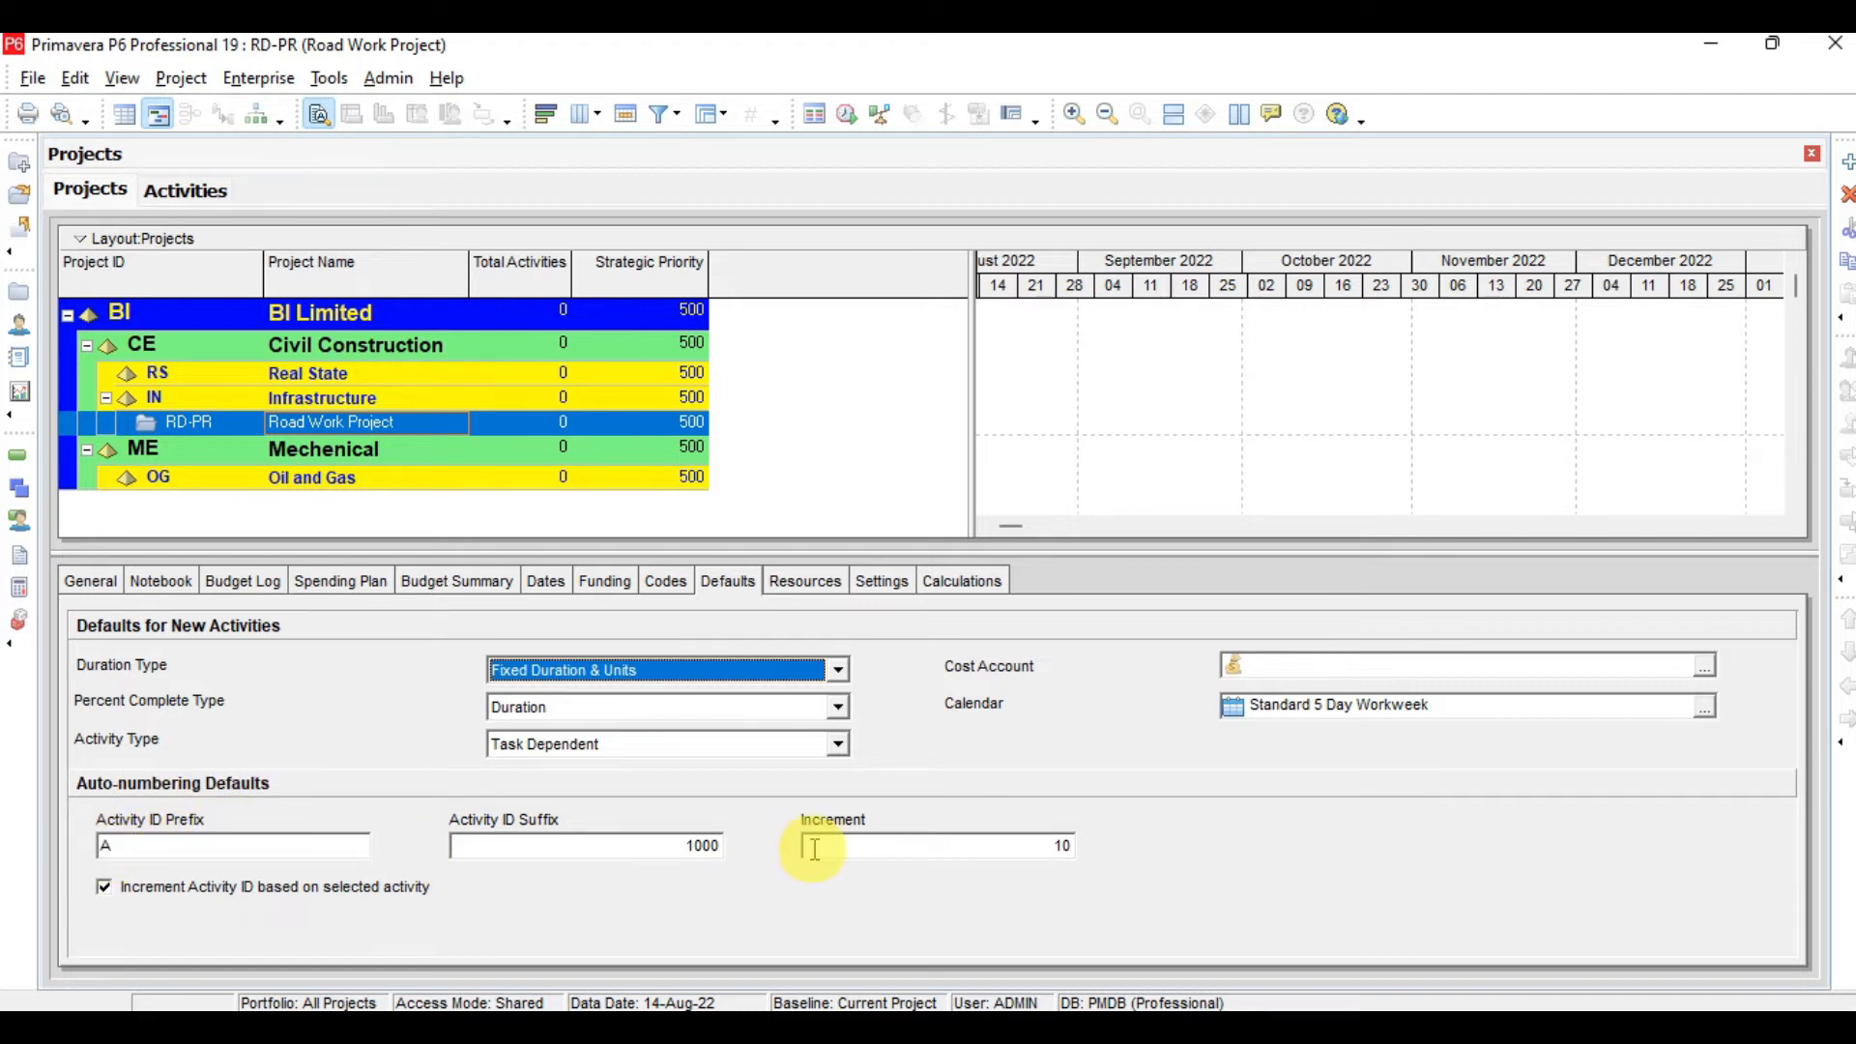
Set the auto-numbering Activity ID prefix to AB and the suffix to 10000
left_click(124, 847)
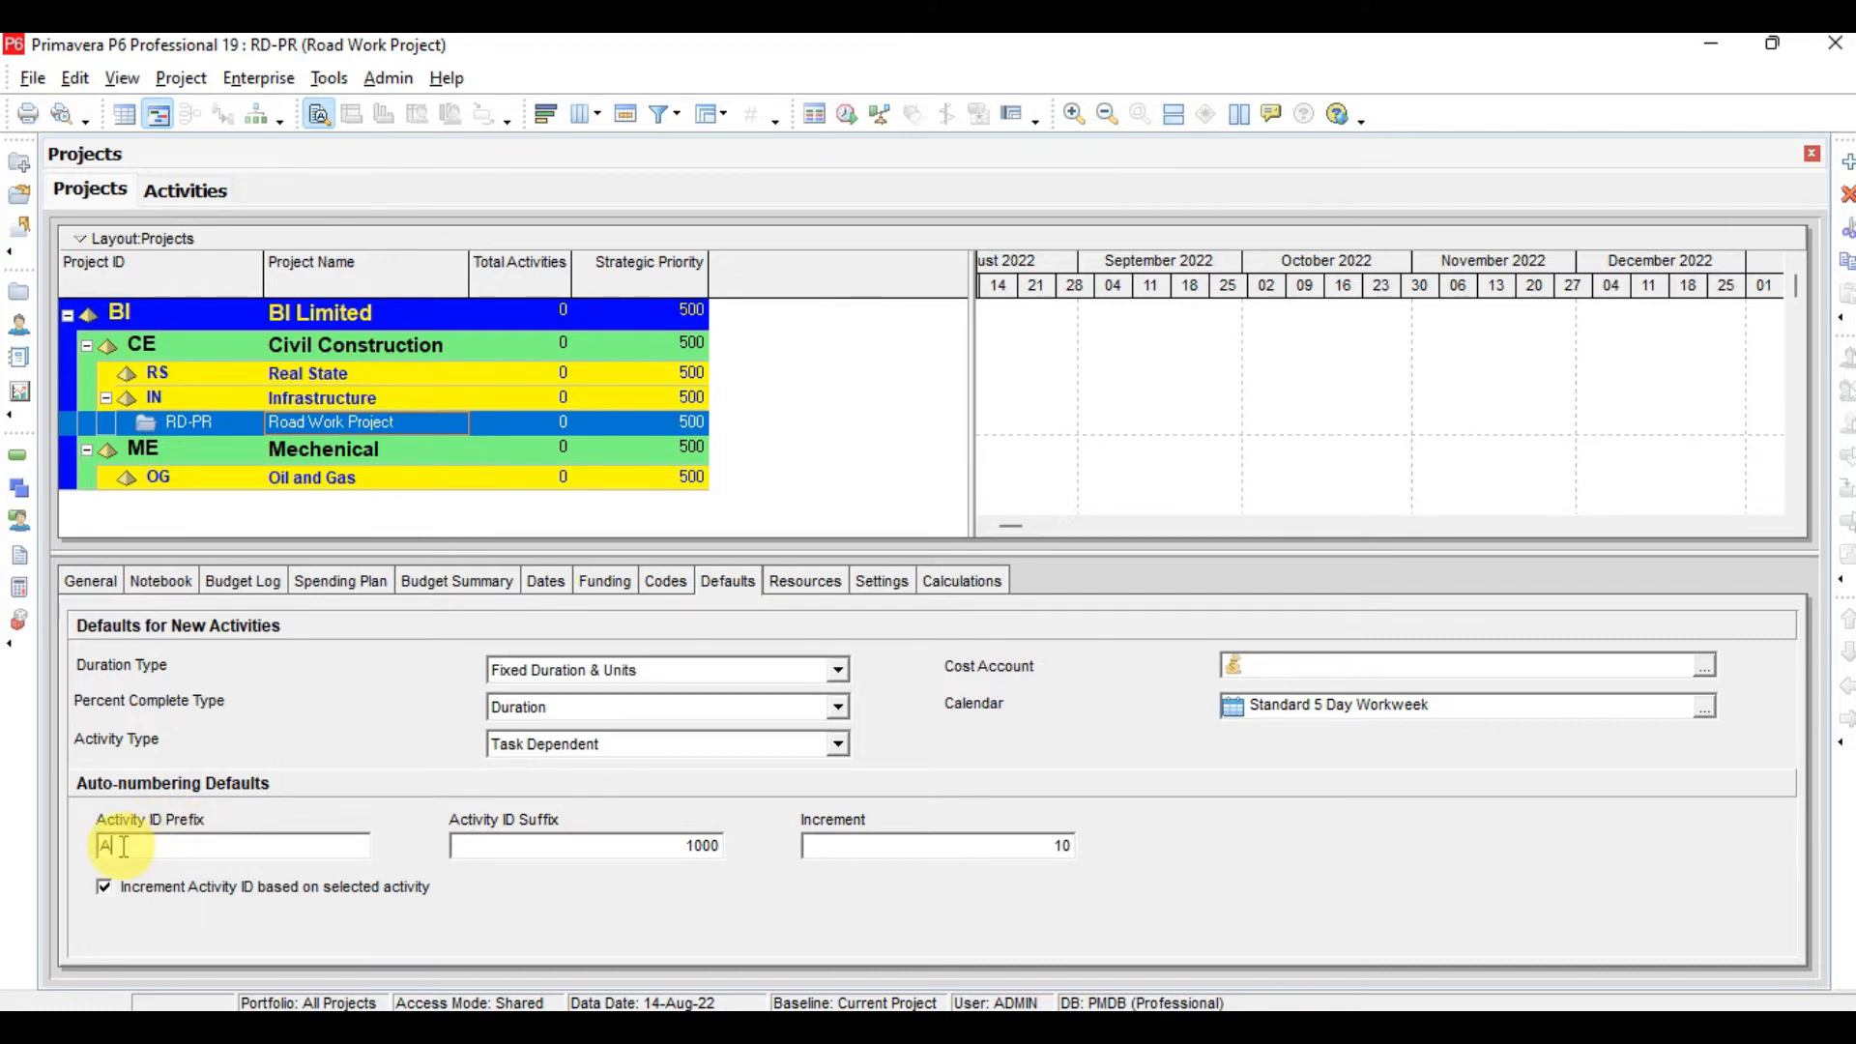
type("B")
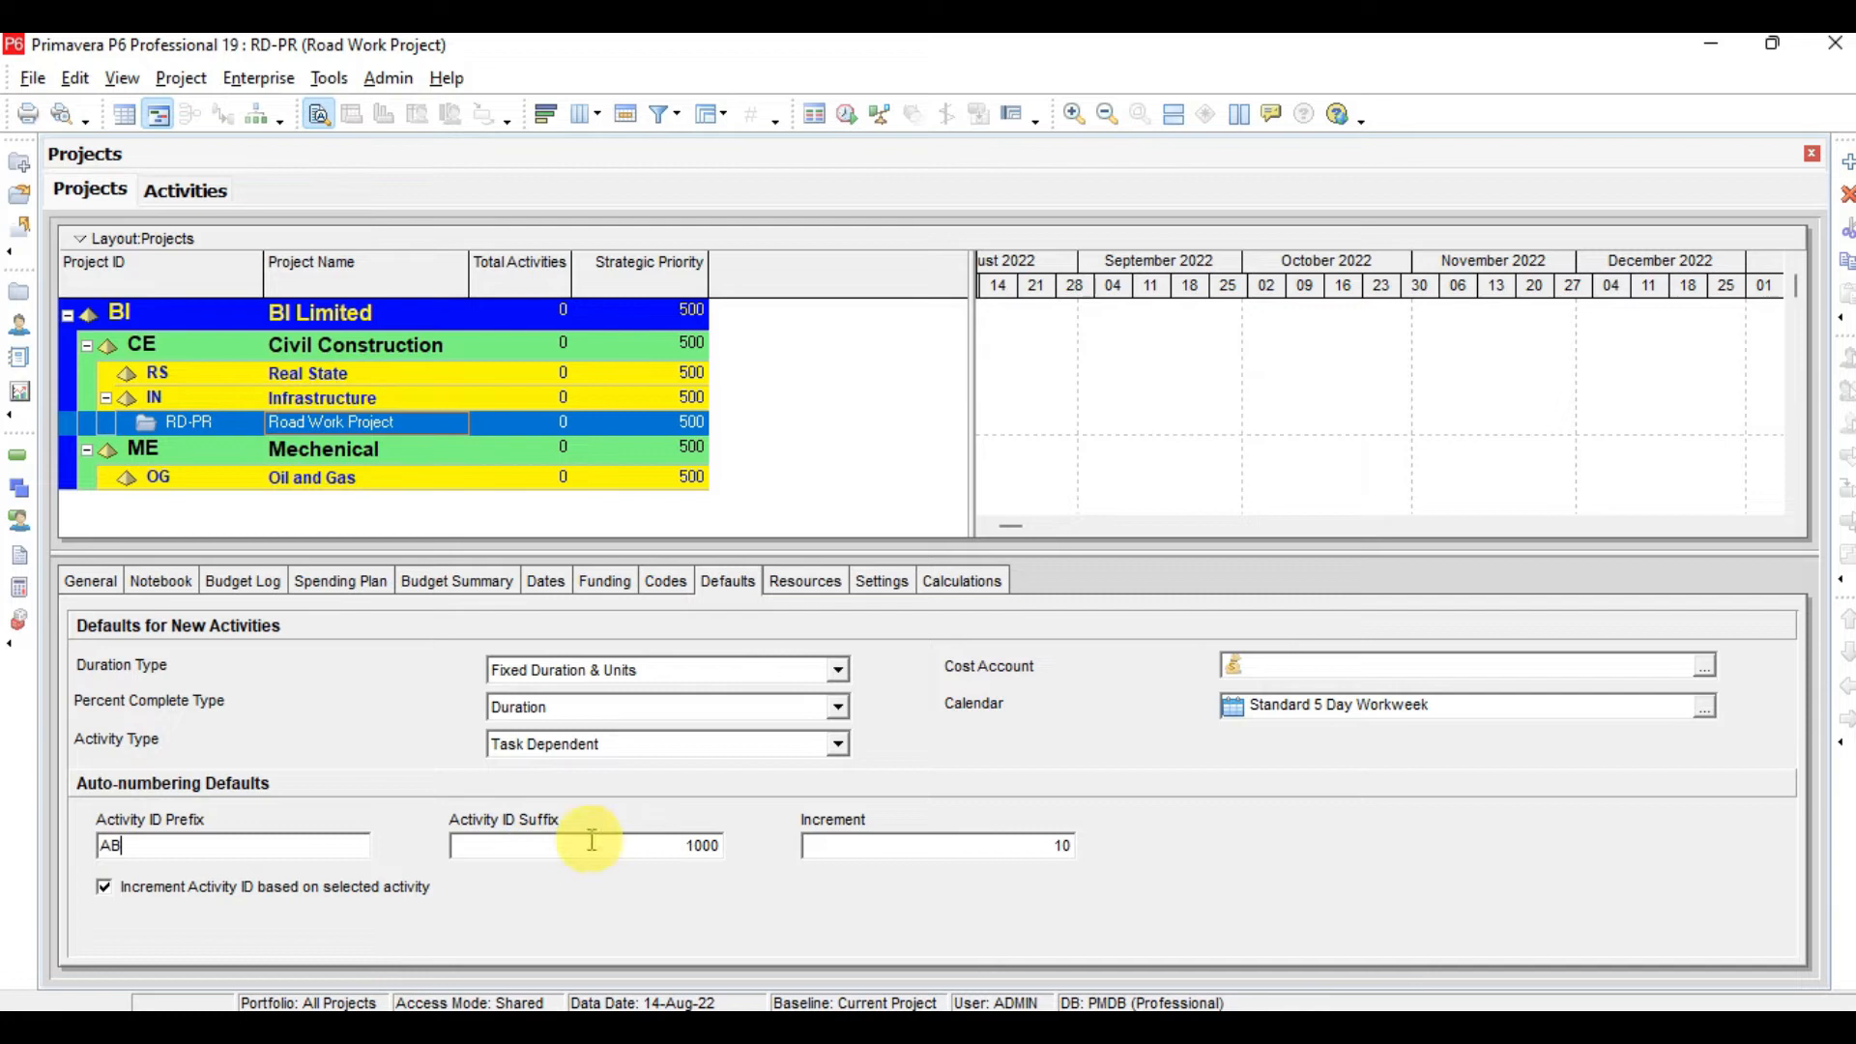
left_click(685, 841)
type("0")
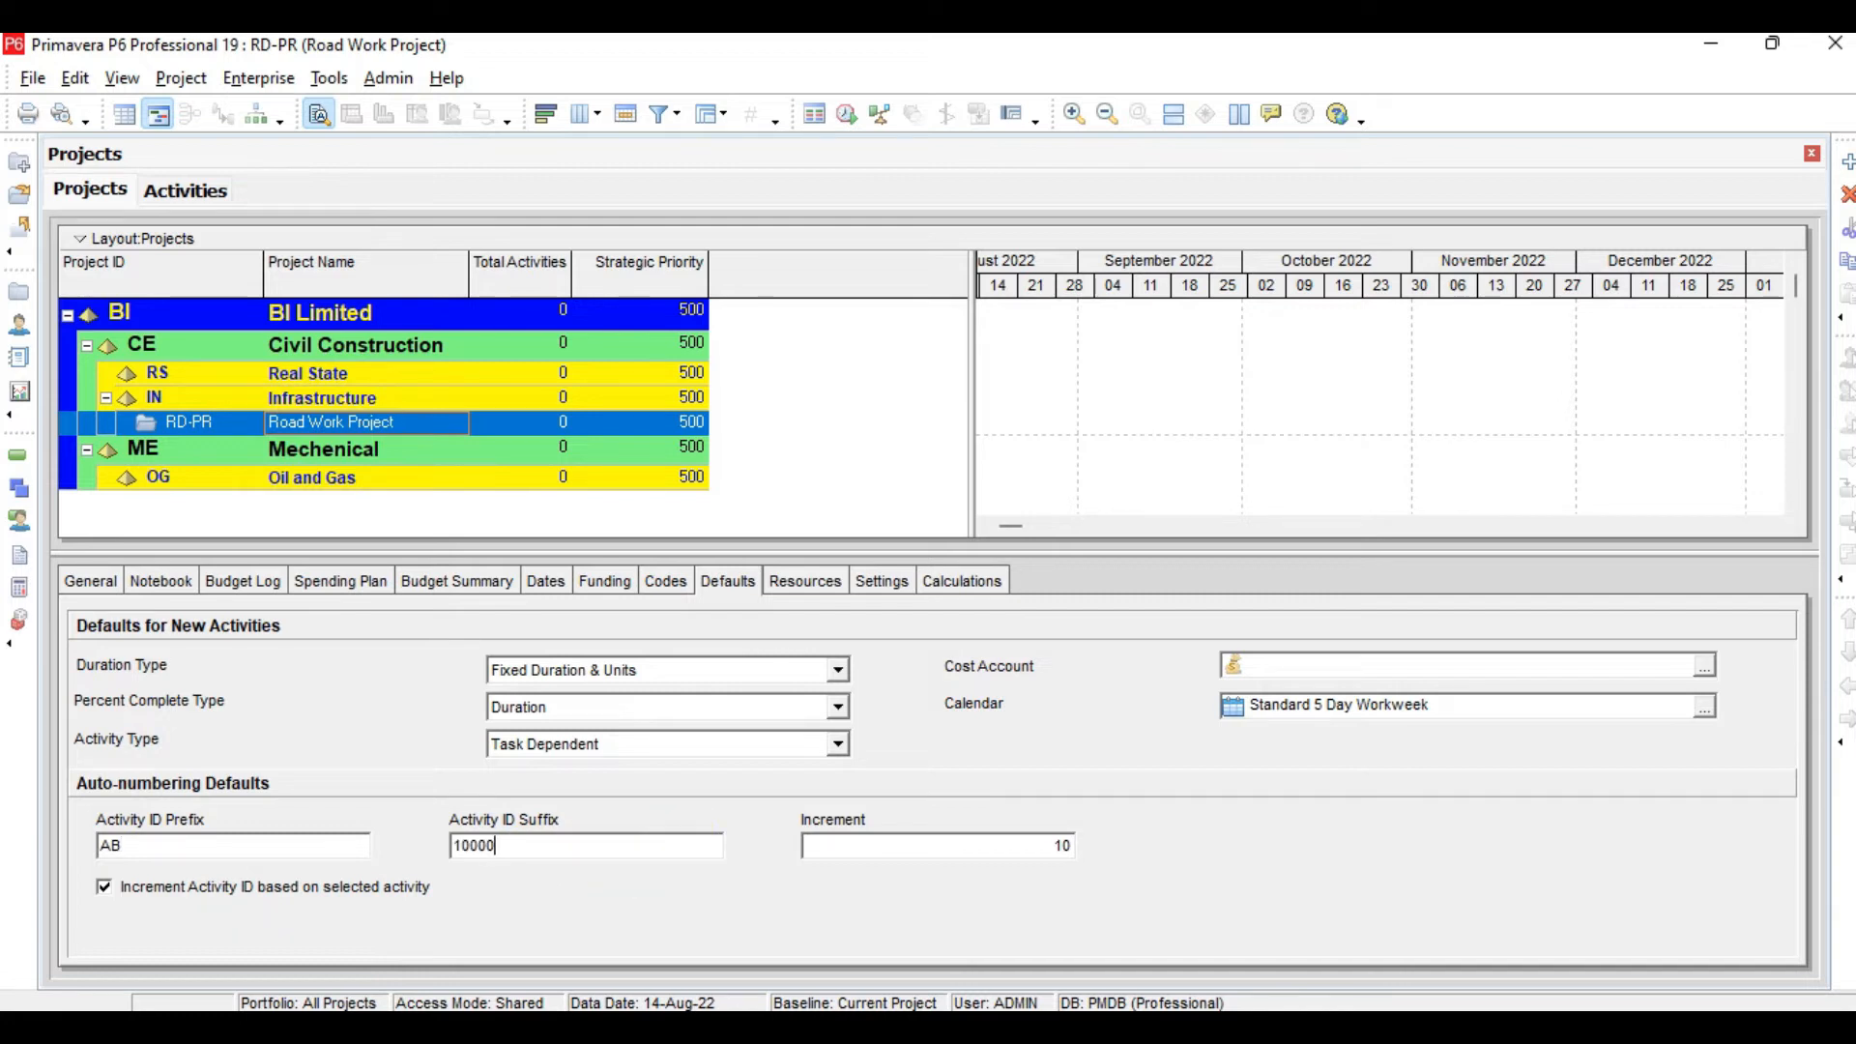
left_click(901, 847)
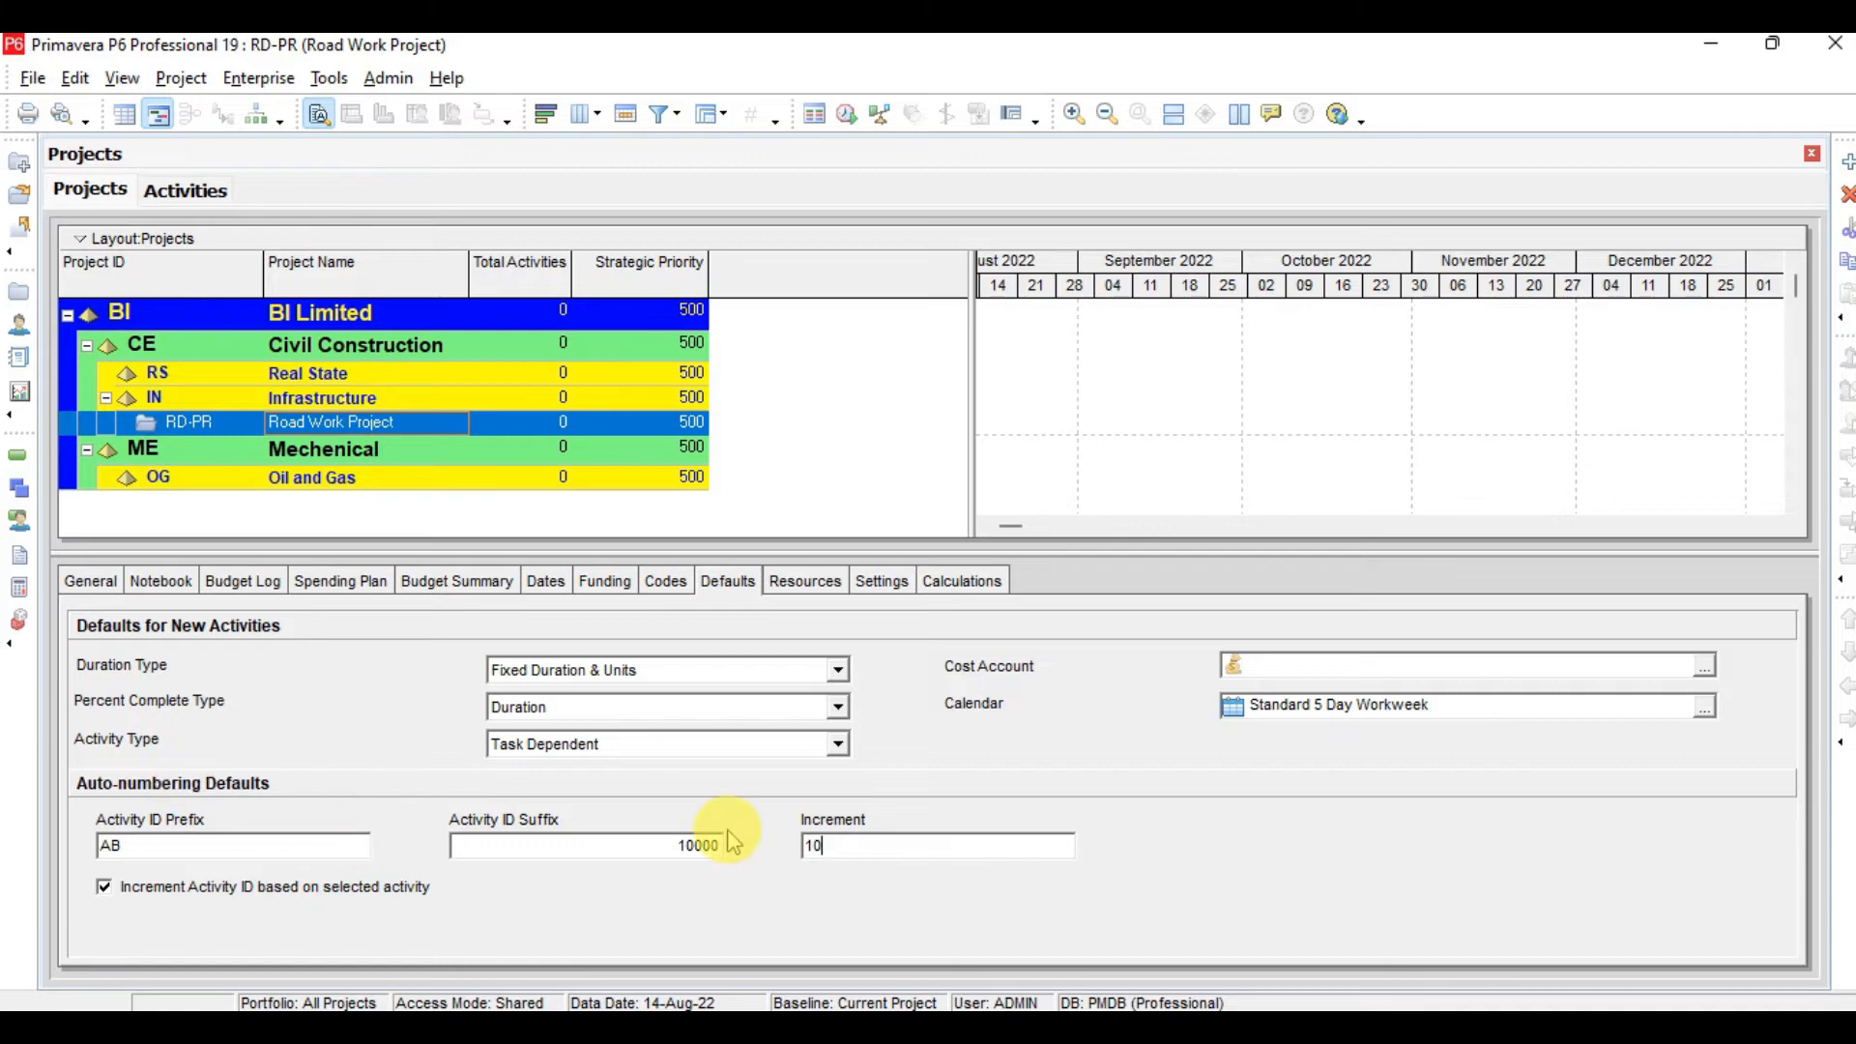
Review the project's Settings details, including how critical activities are defined, then switch back to the lesson slides
key("alt+Tab")
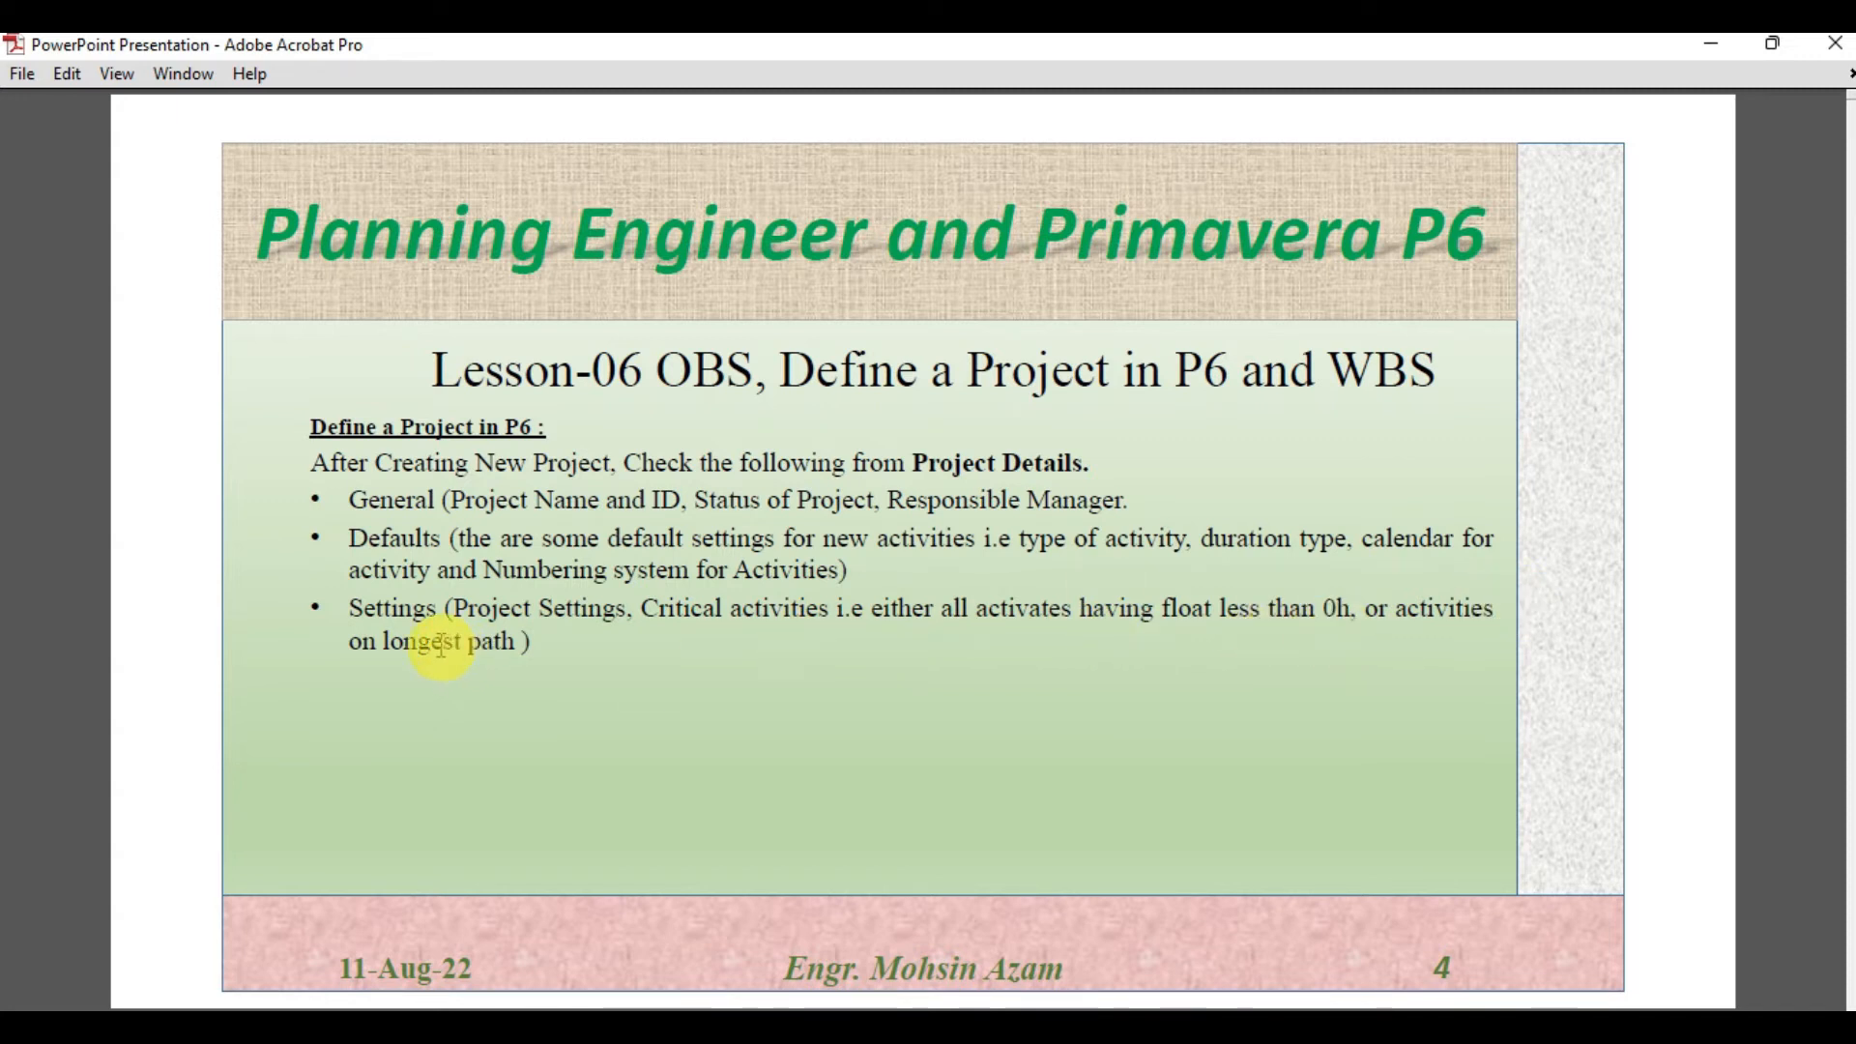
left_click(1190, 1030)
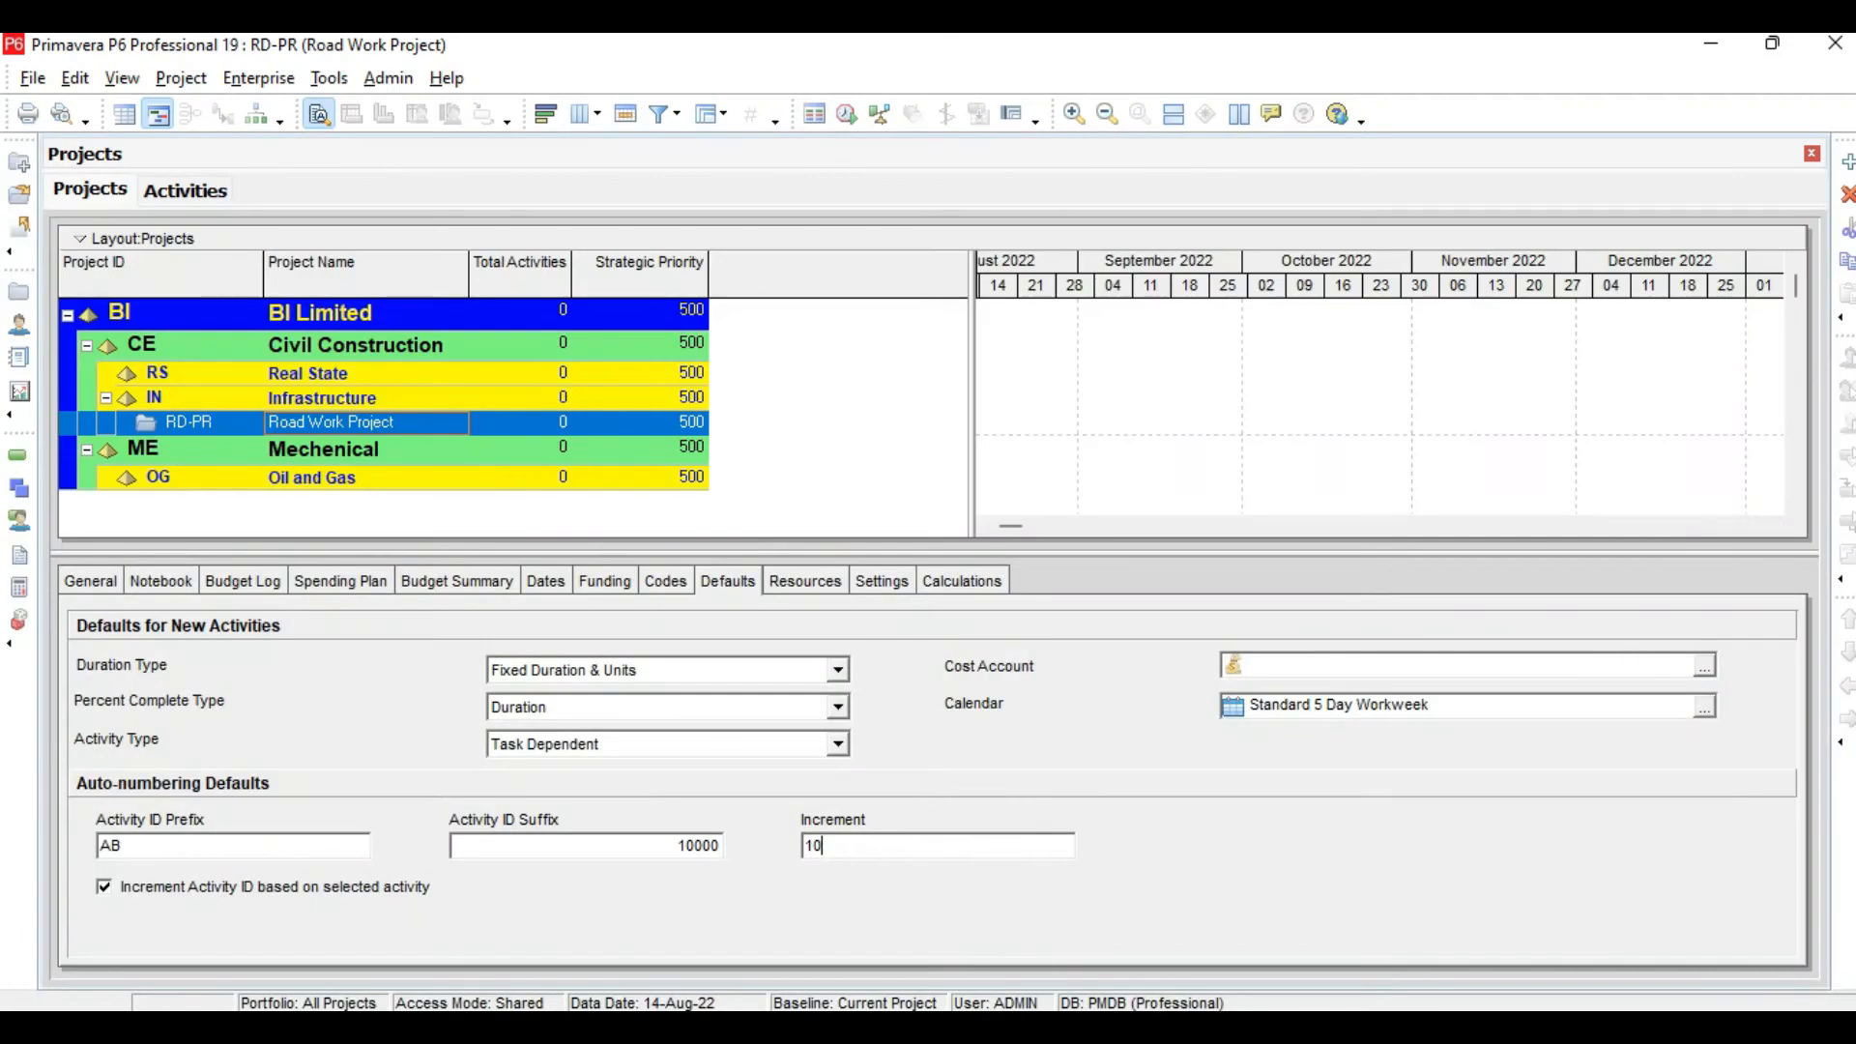
left_click(882, 581)
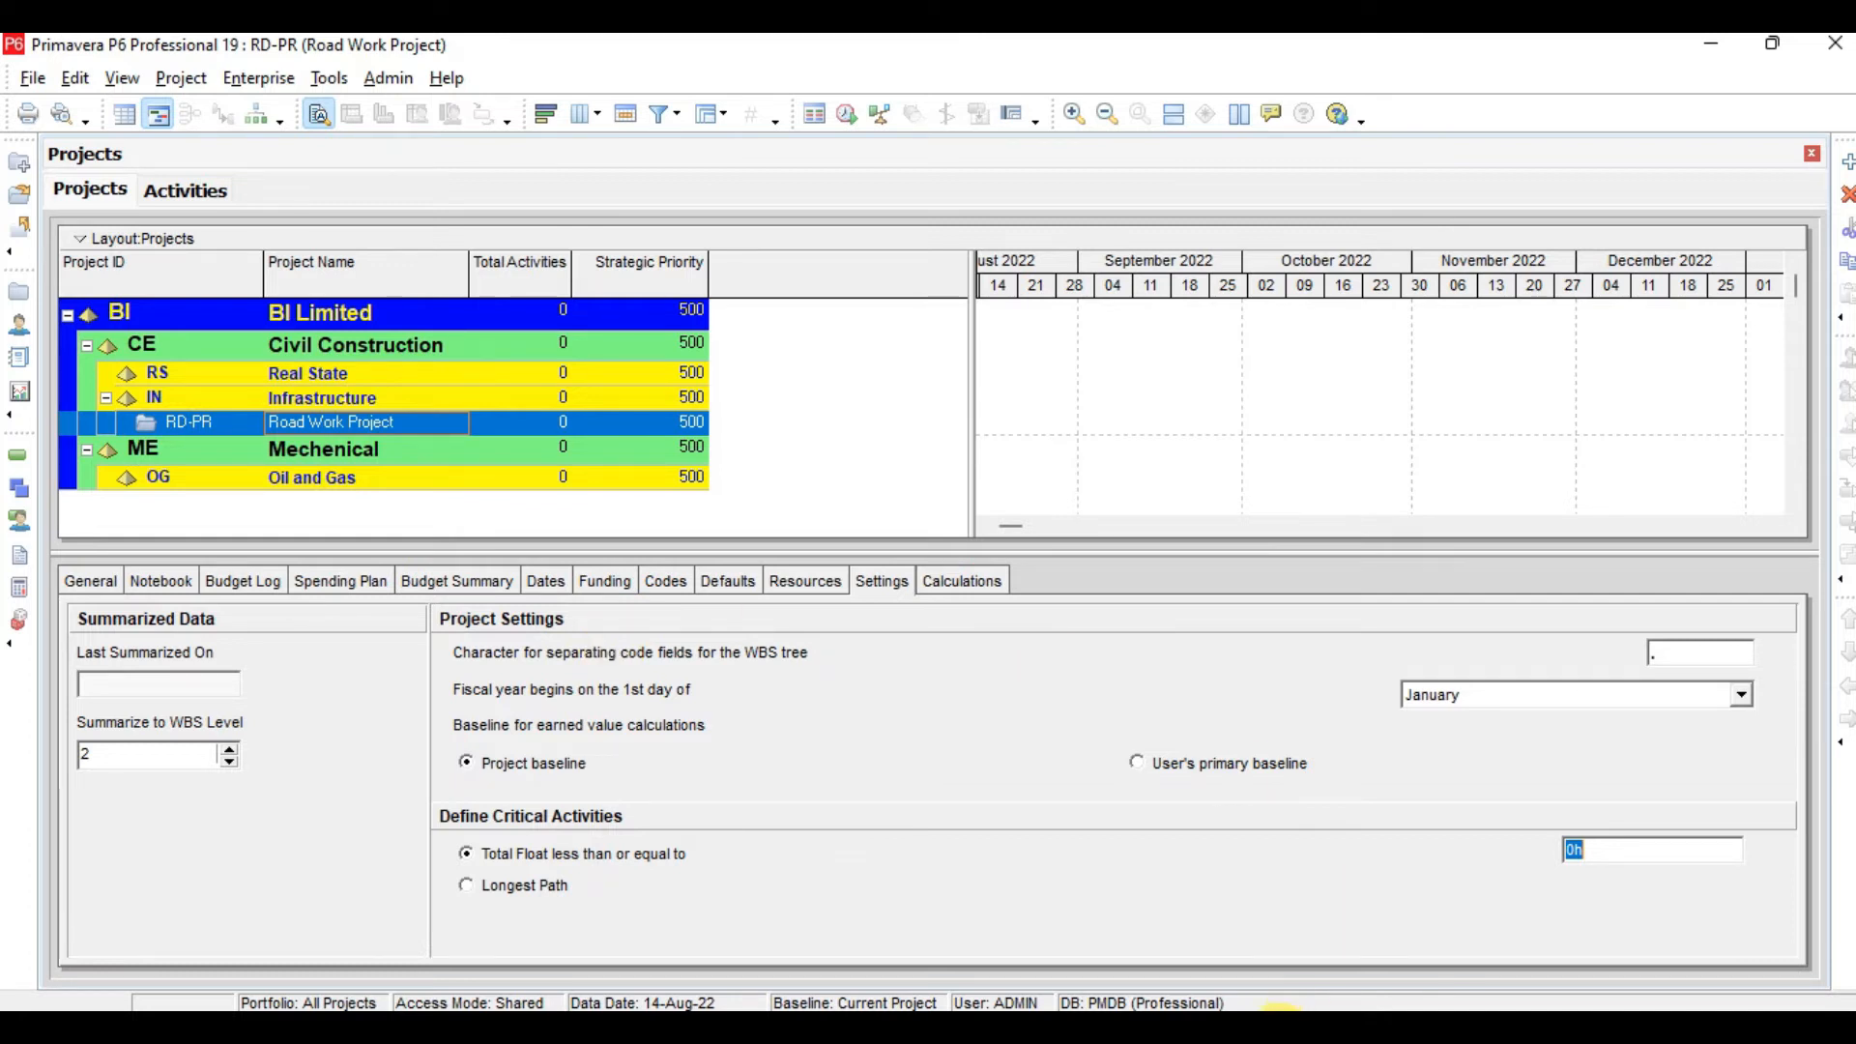
left_click(1025, 1028)
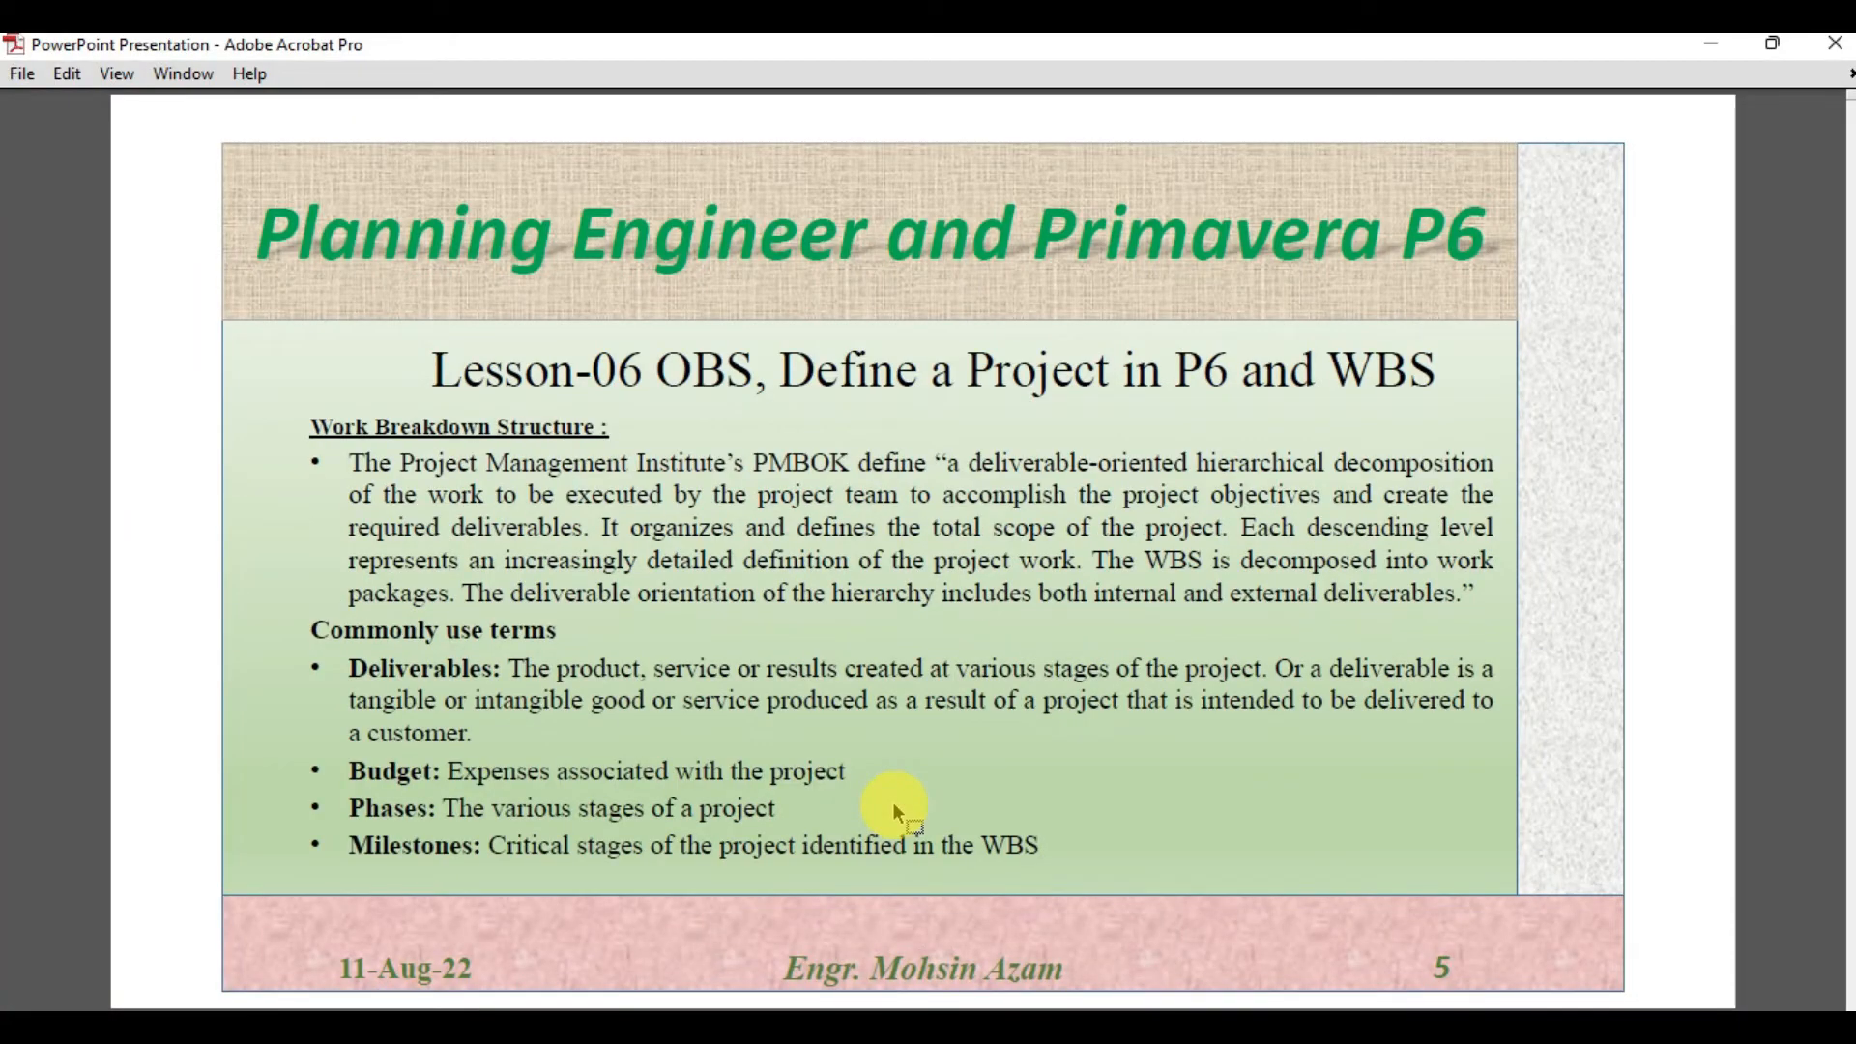
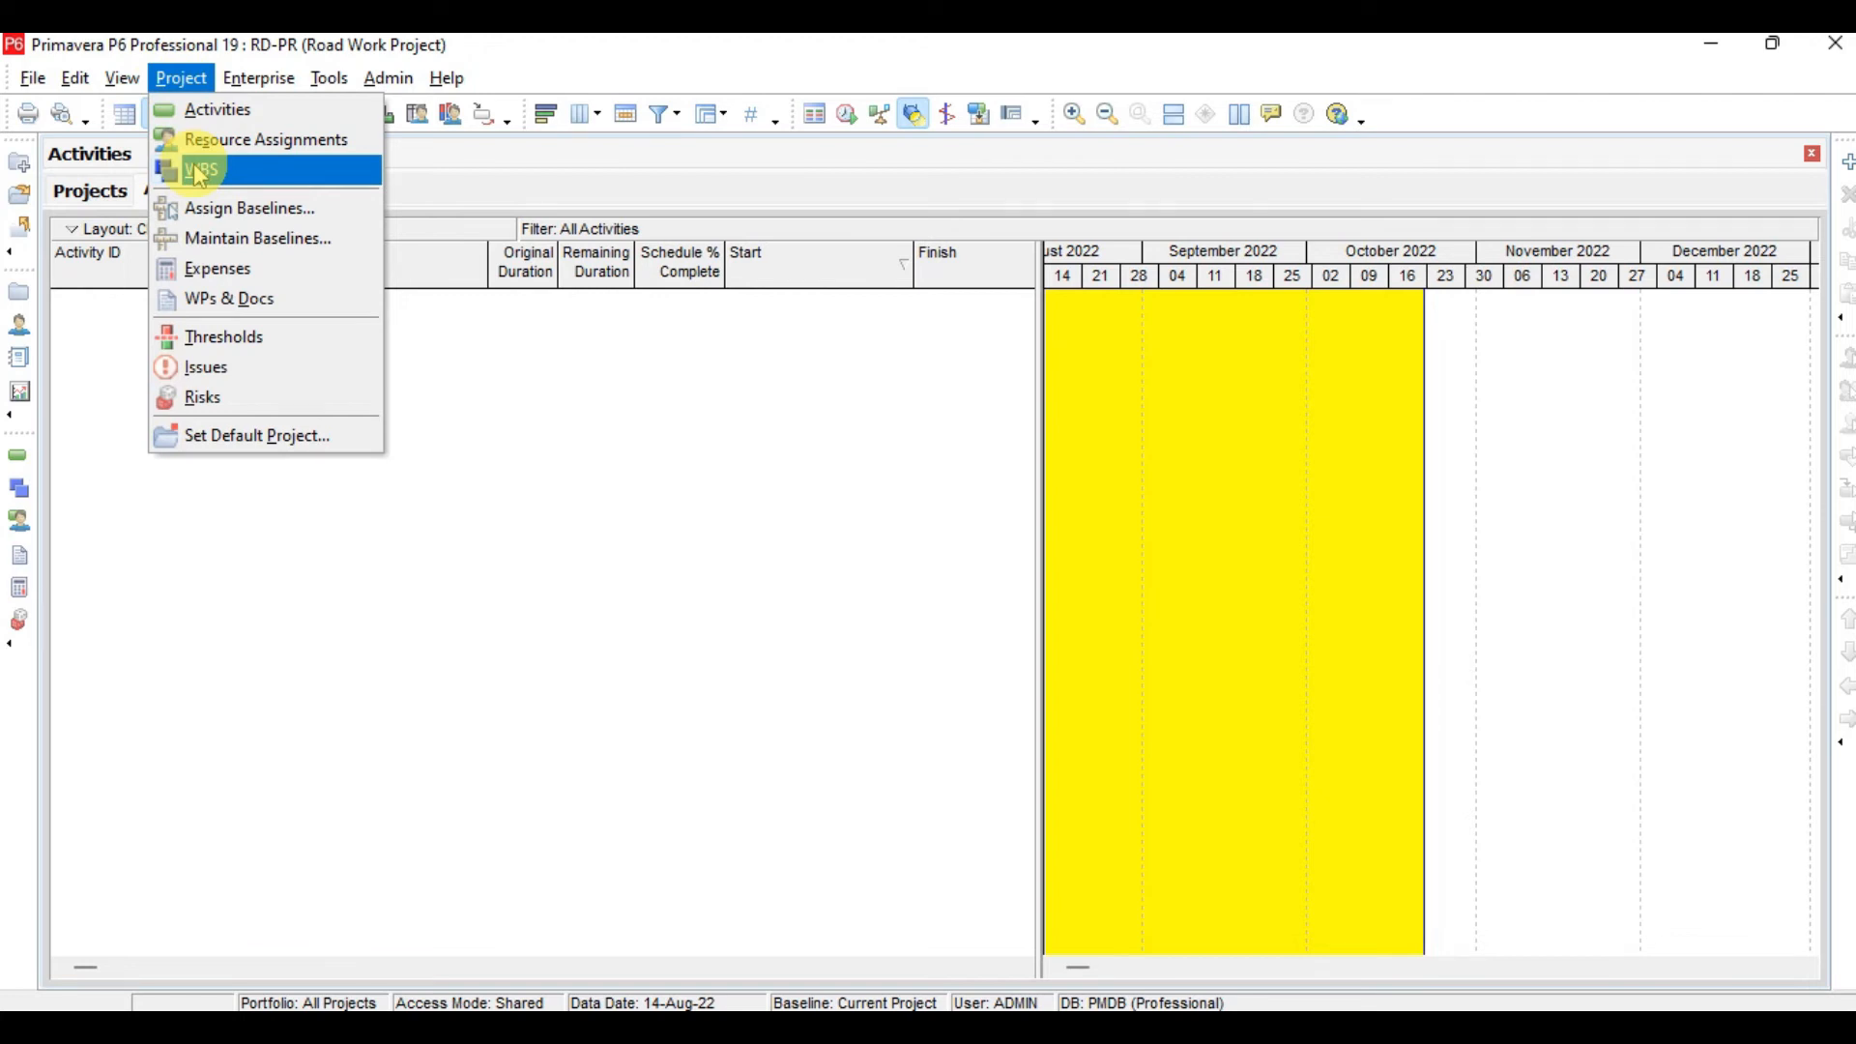
Open the WBS window for the Road Work Project
left_click(19, 493)
left_click(20, 488)
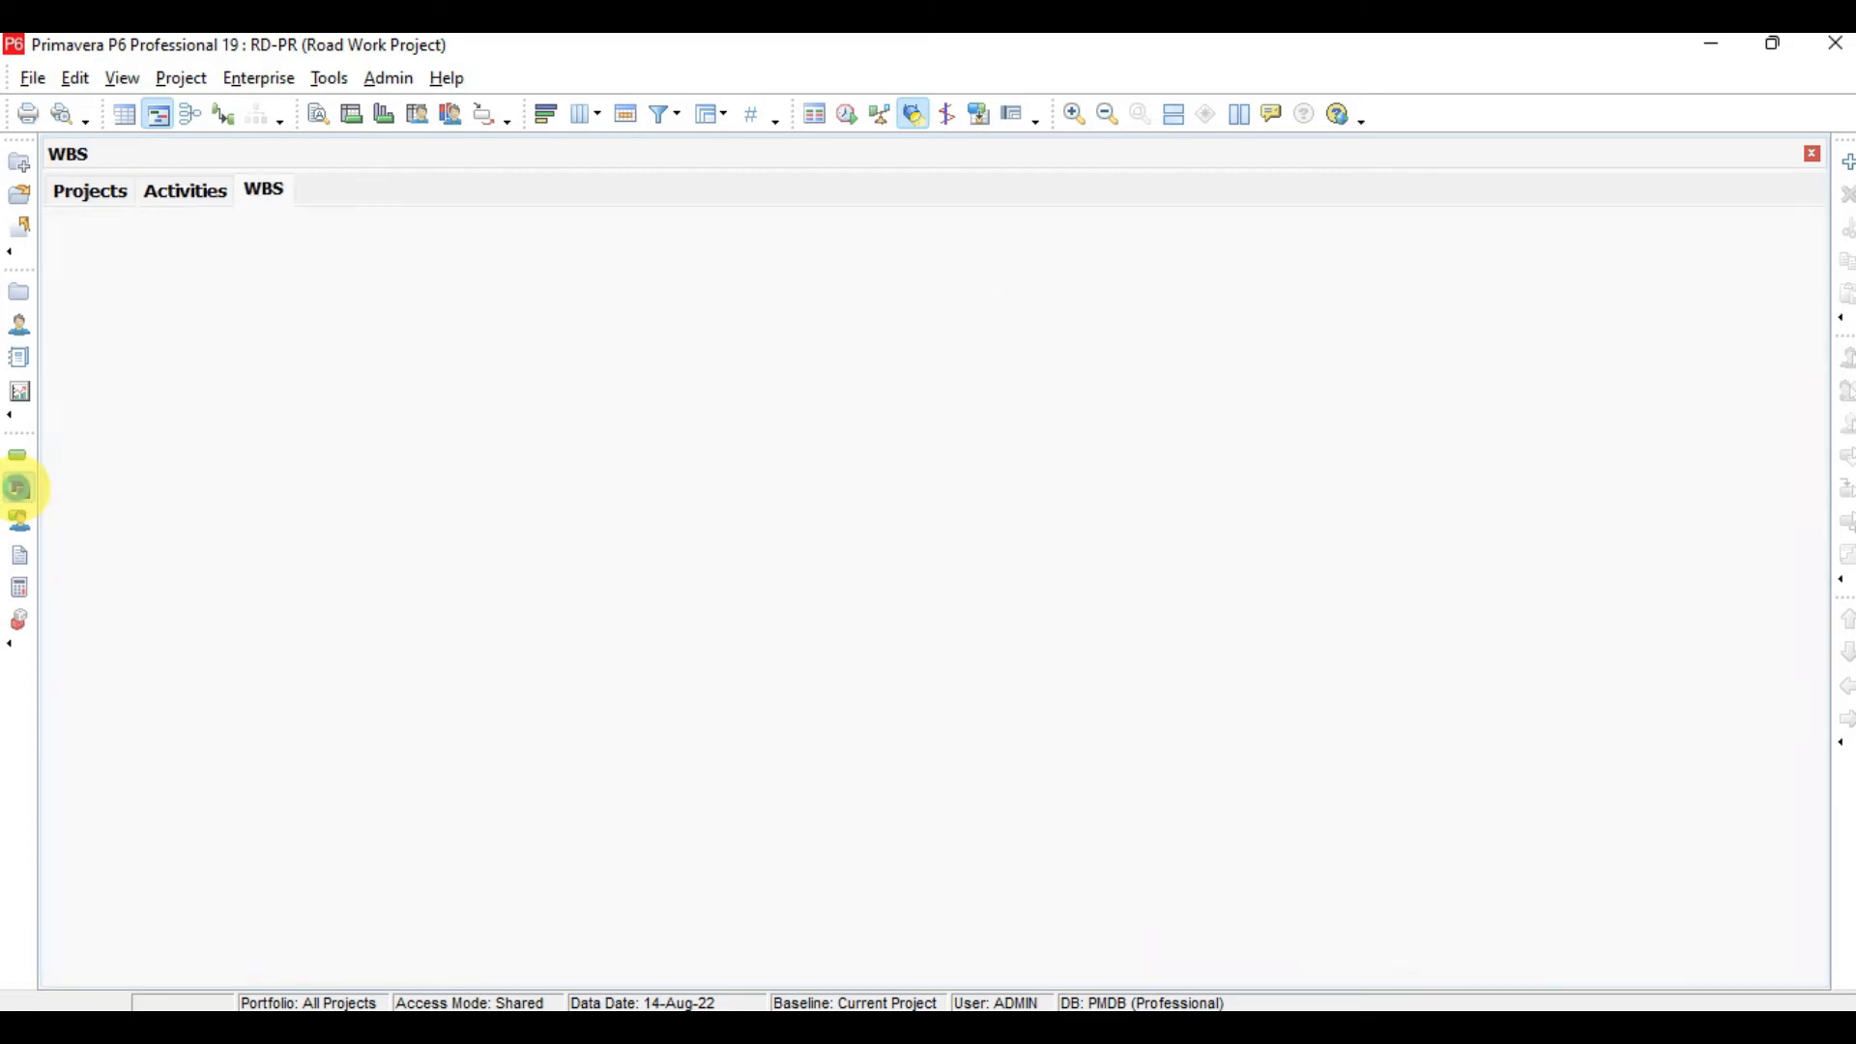
left_click_drag(412, 307, 1515, 381)
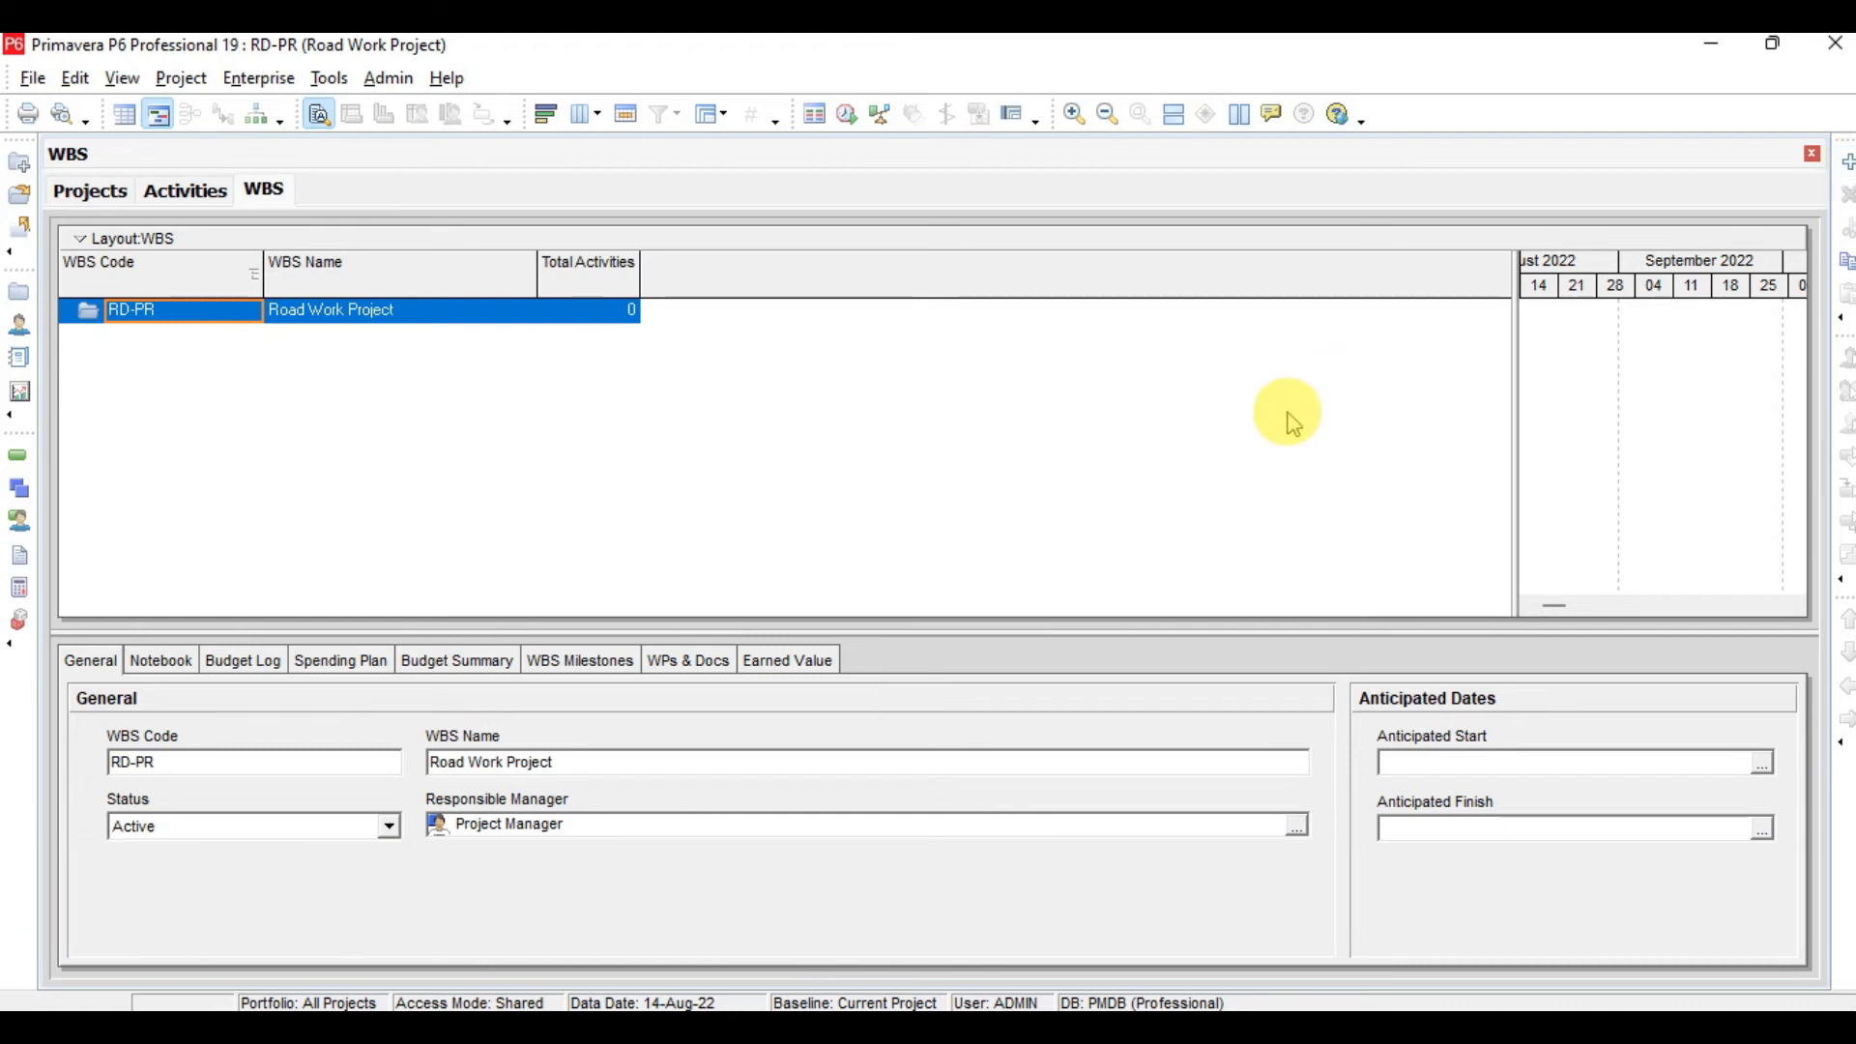
Add a first WBS element under RD-PR named Contract Milestones, checking the sample WBS in the lesson slides
key("Insert")
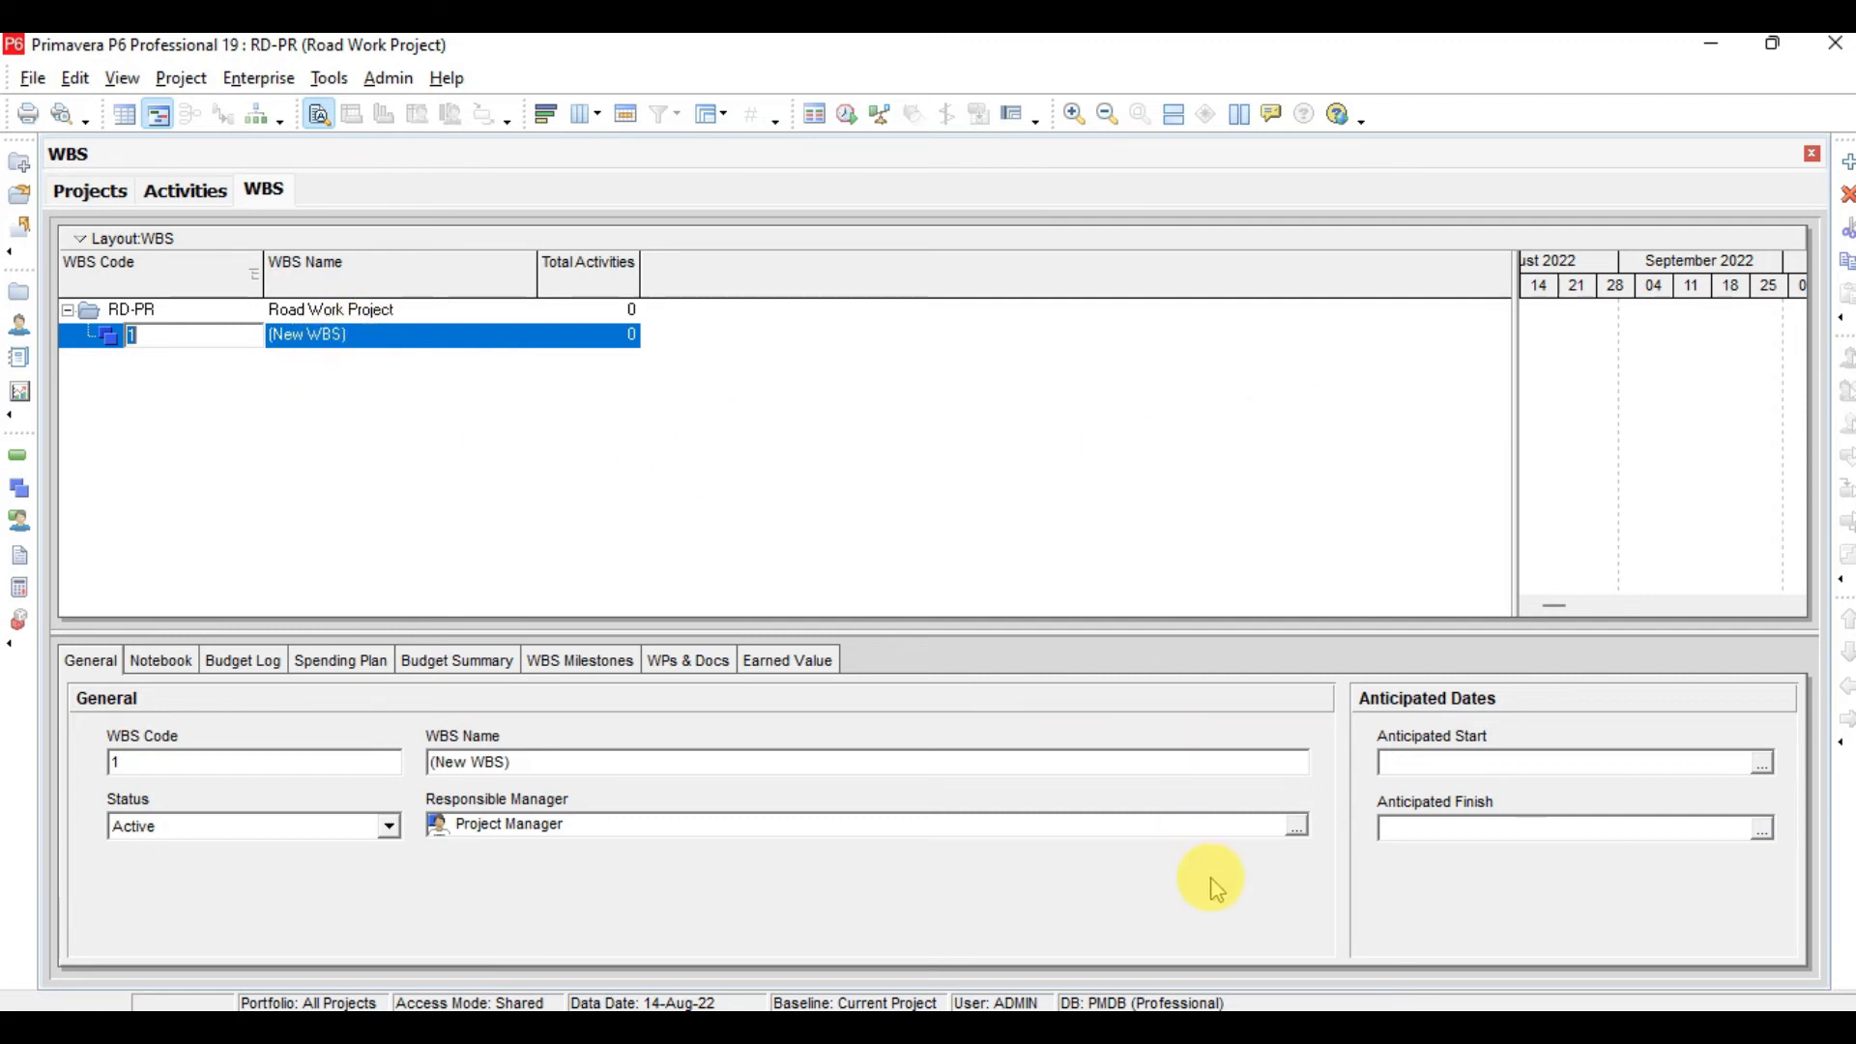
key("alt+Tab")
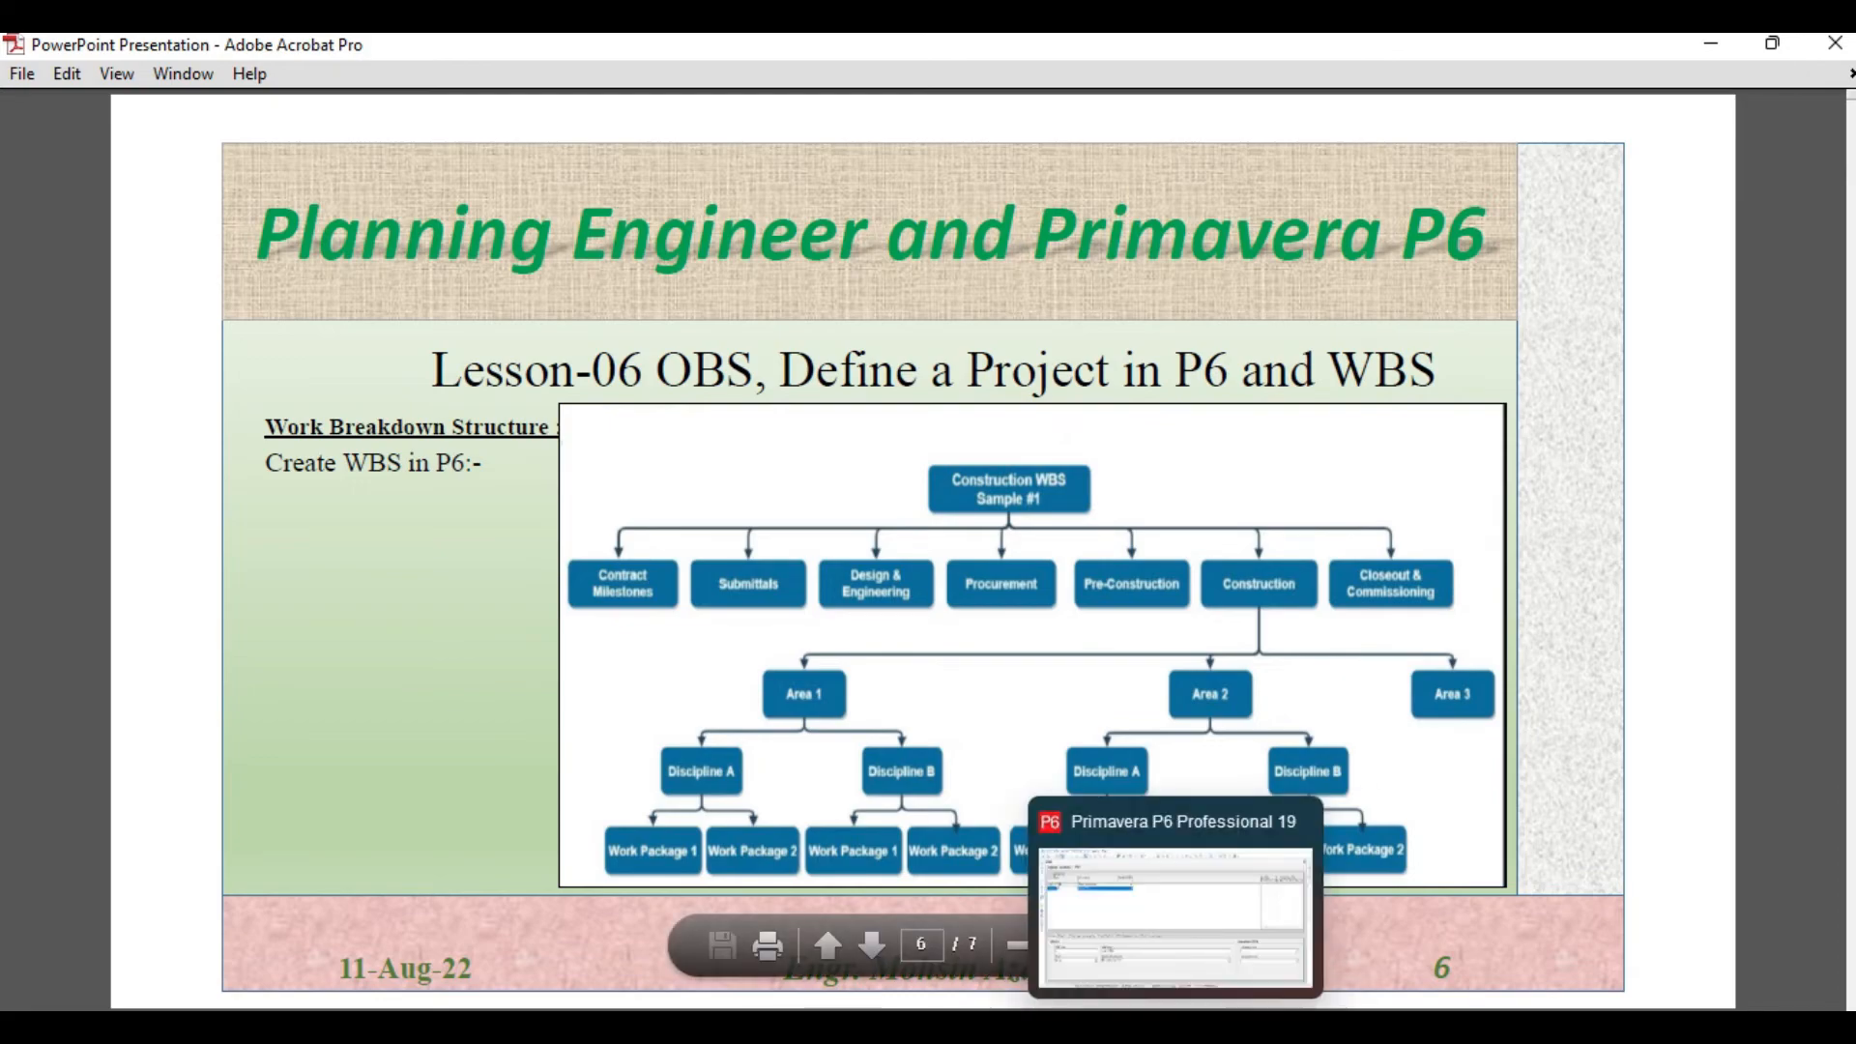
left_click(1162, 966)
key("Tab")
type("Contrac")
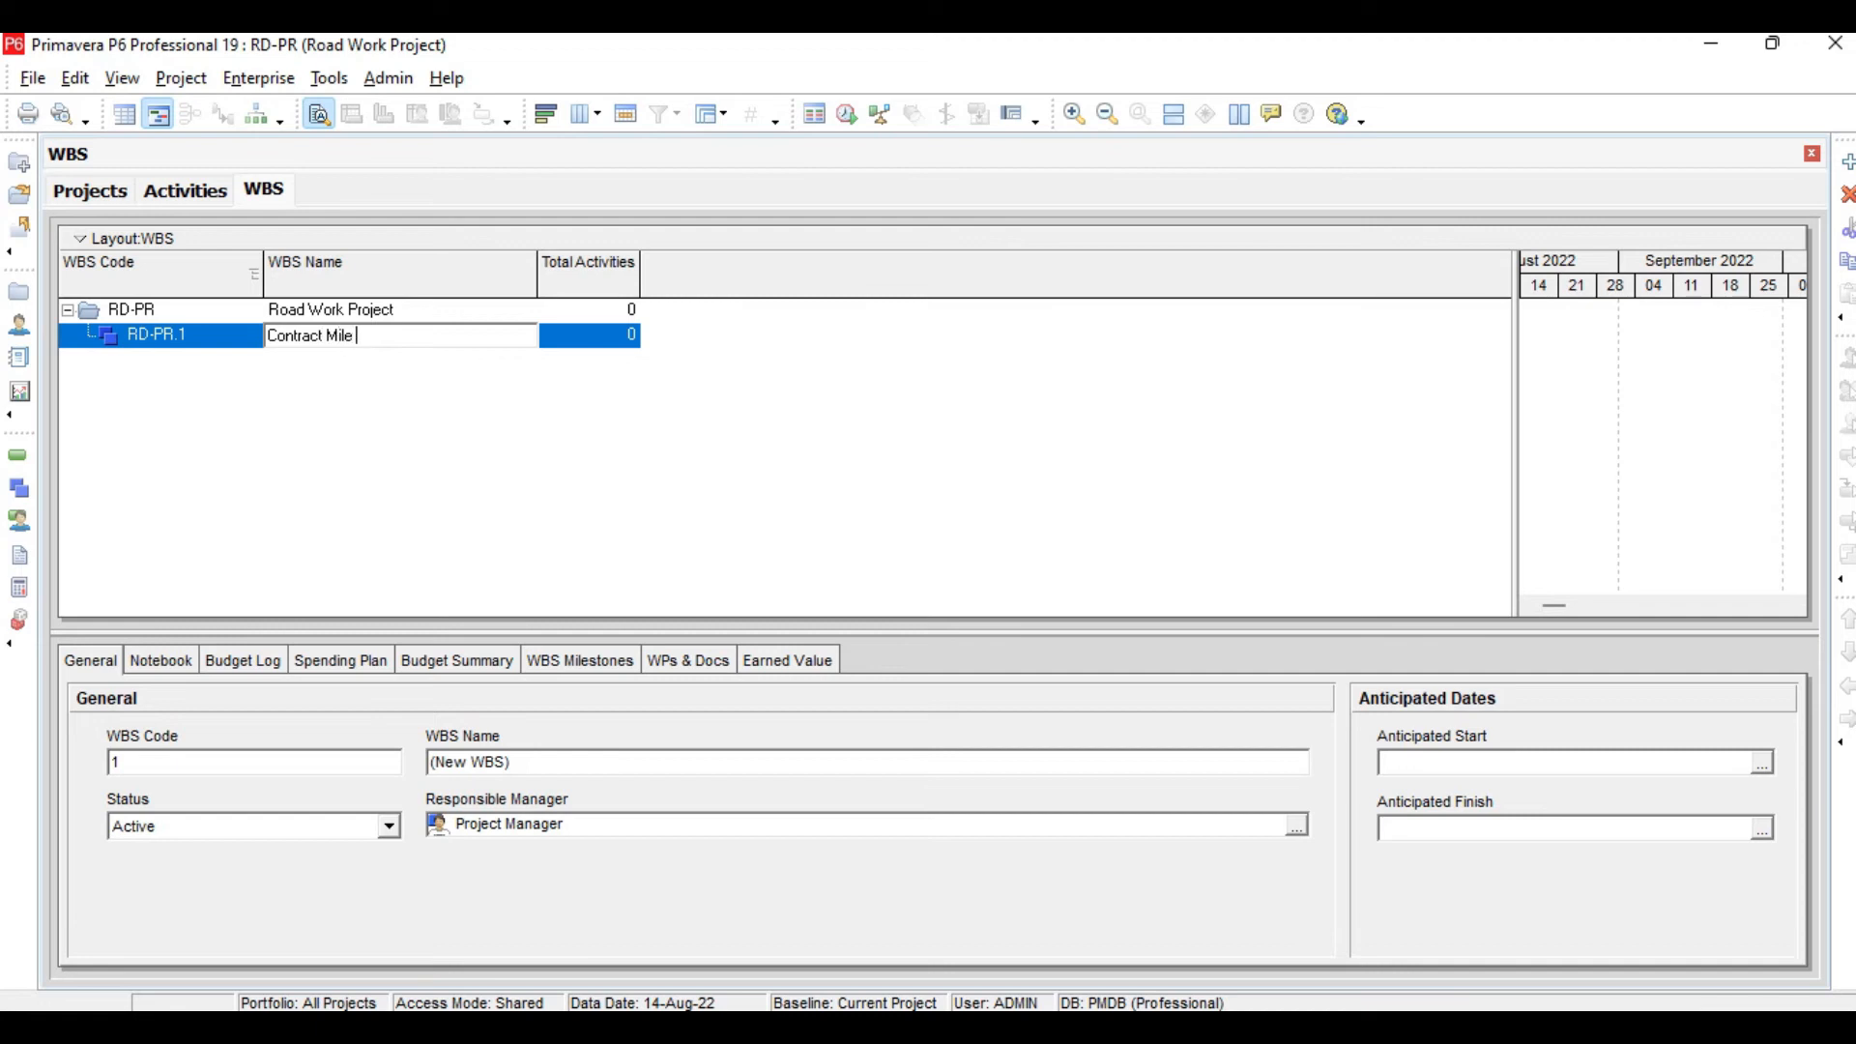
type("t Milestones")
key("Return")
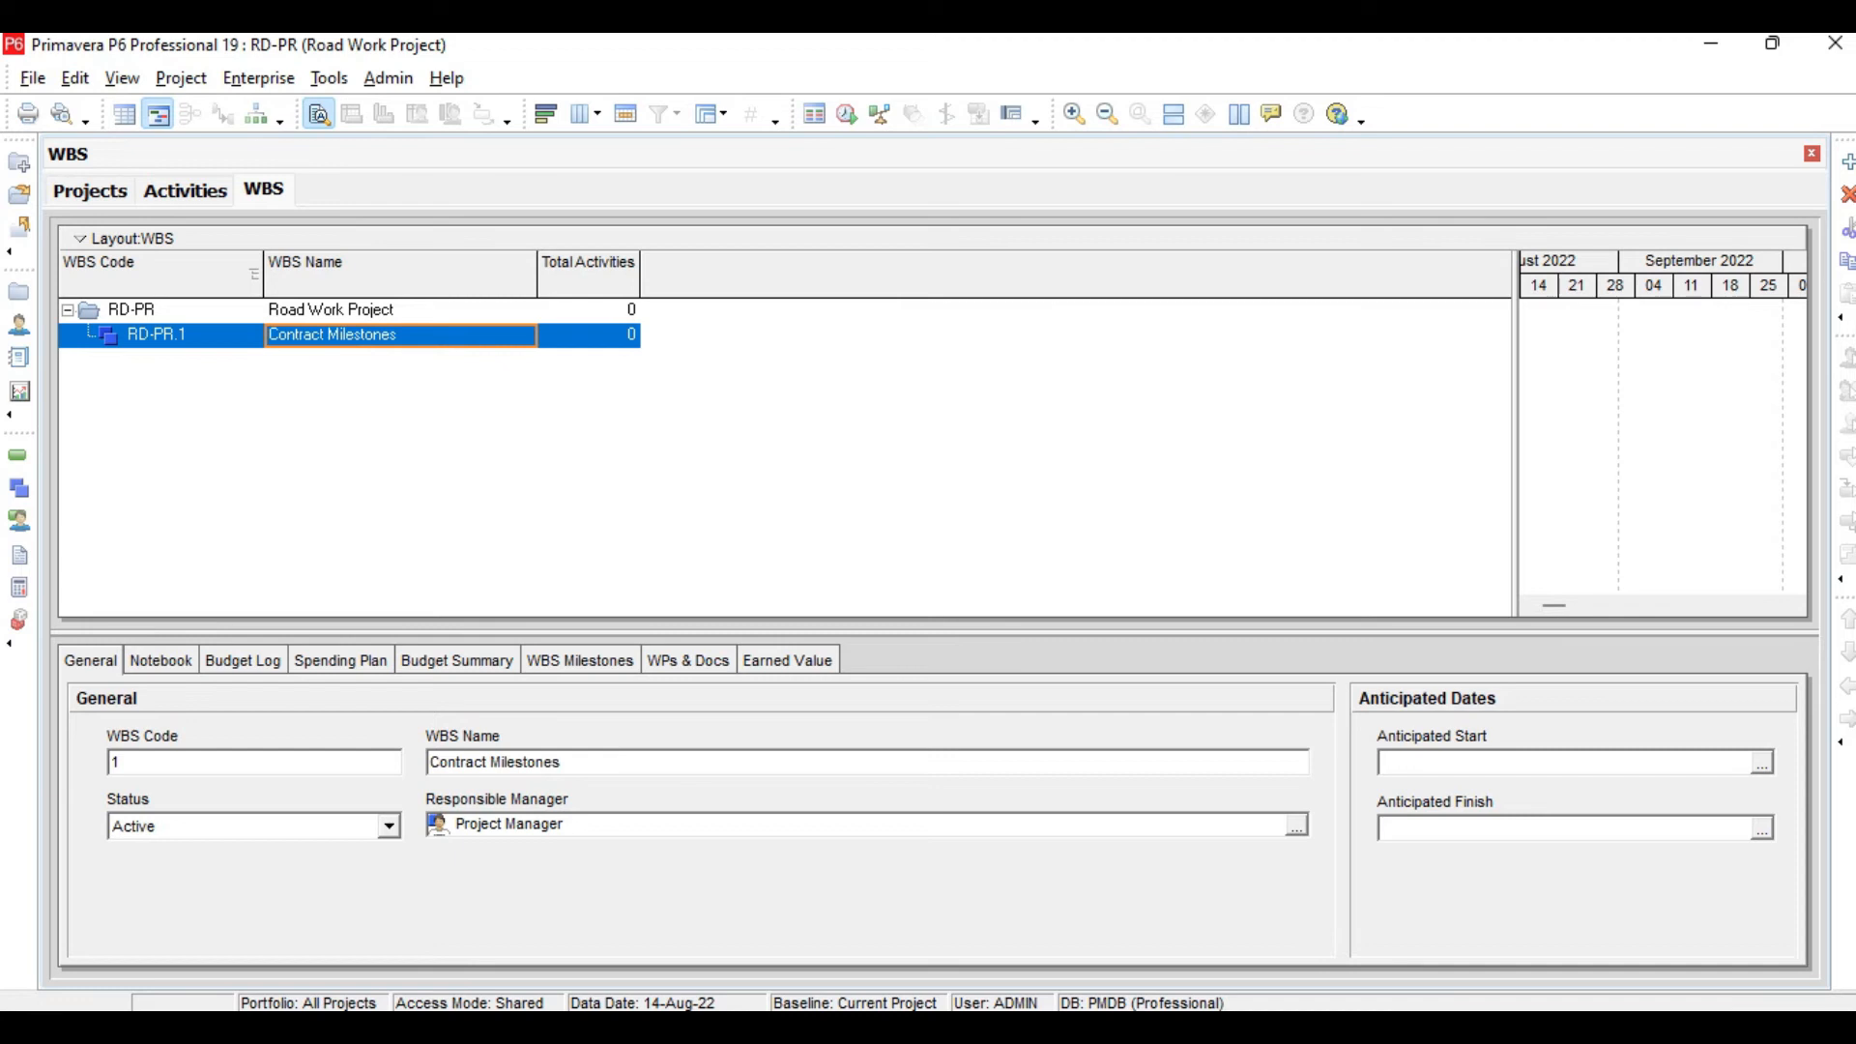
Add a second top-level WBS element named Submittles under RD-PR
key("Insert")
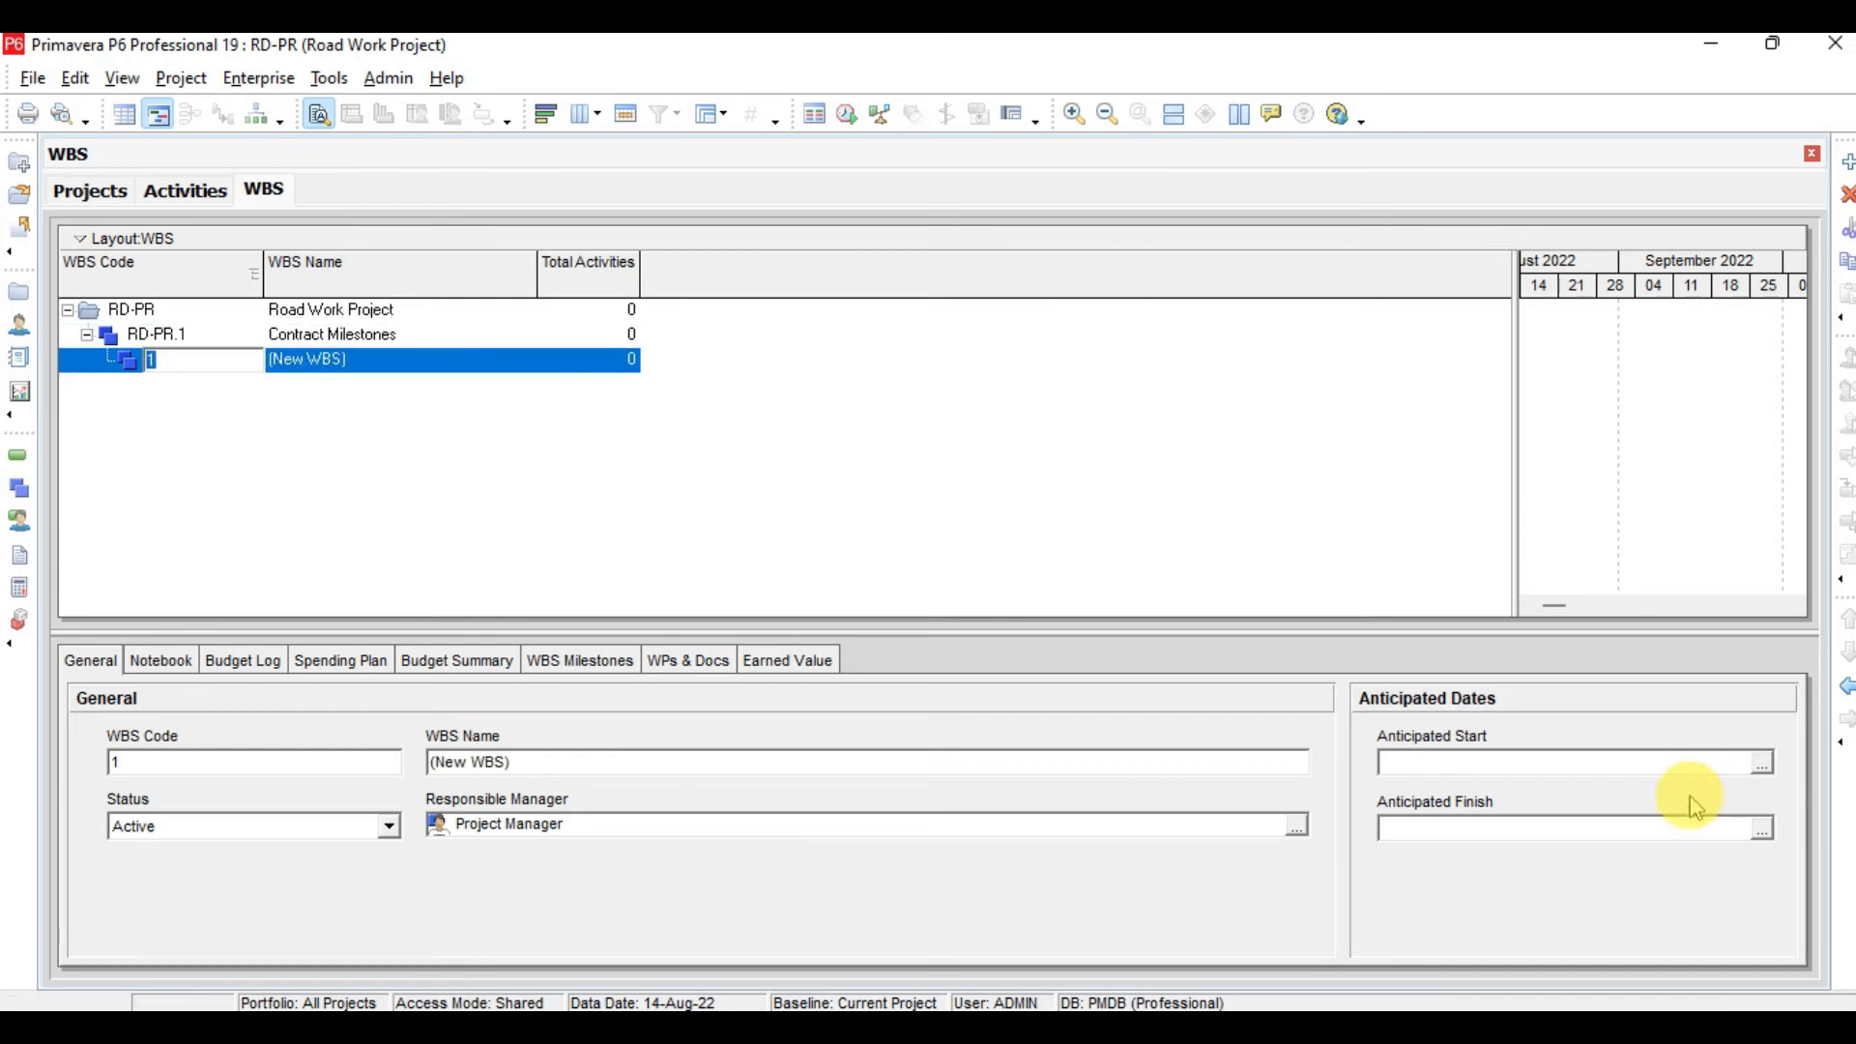
left_click(1847, 688)
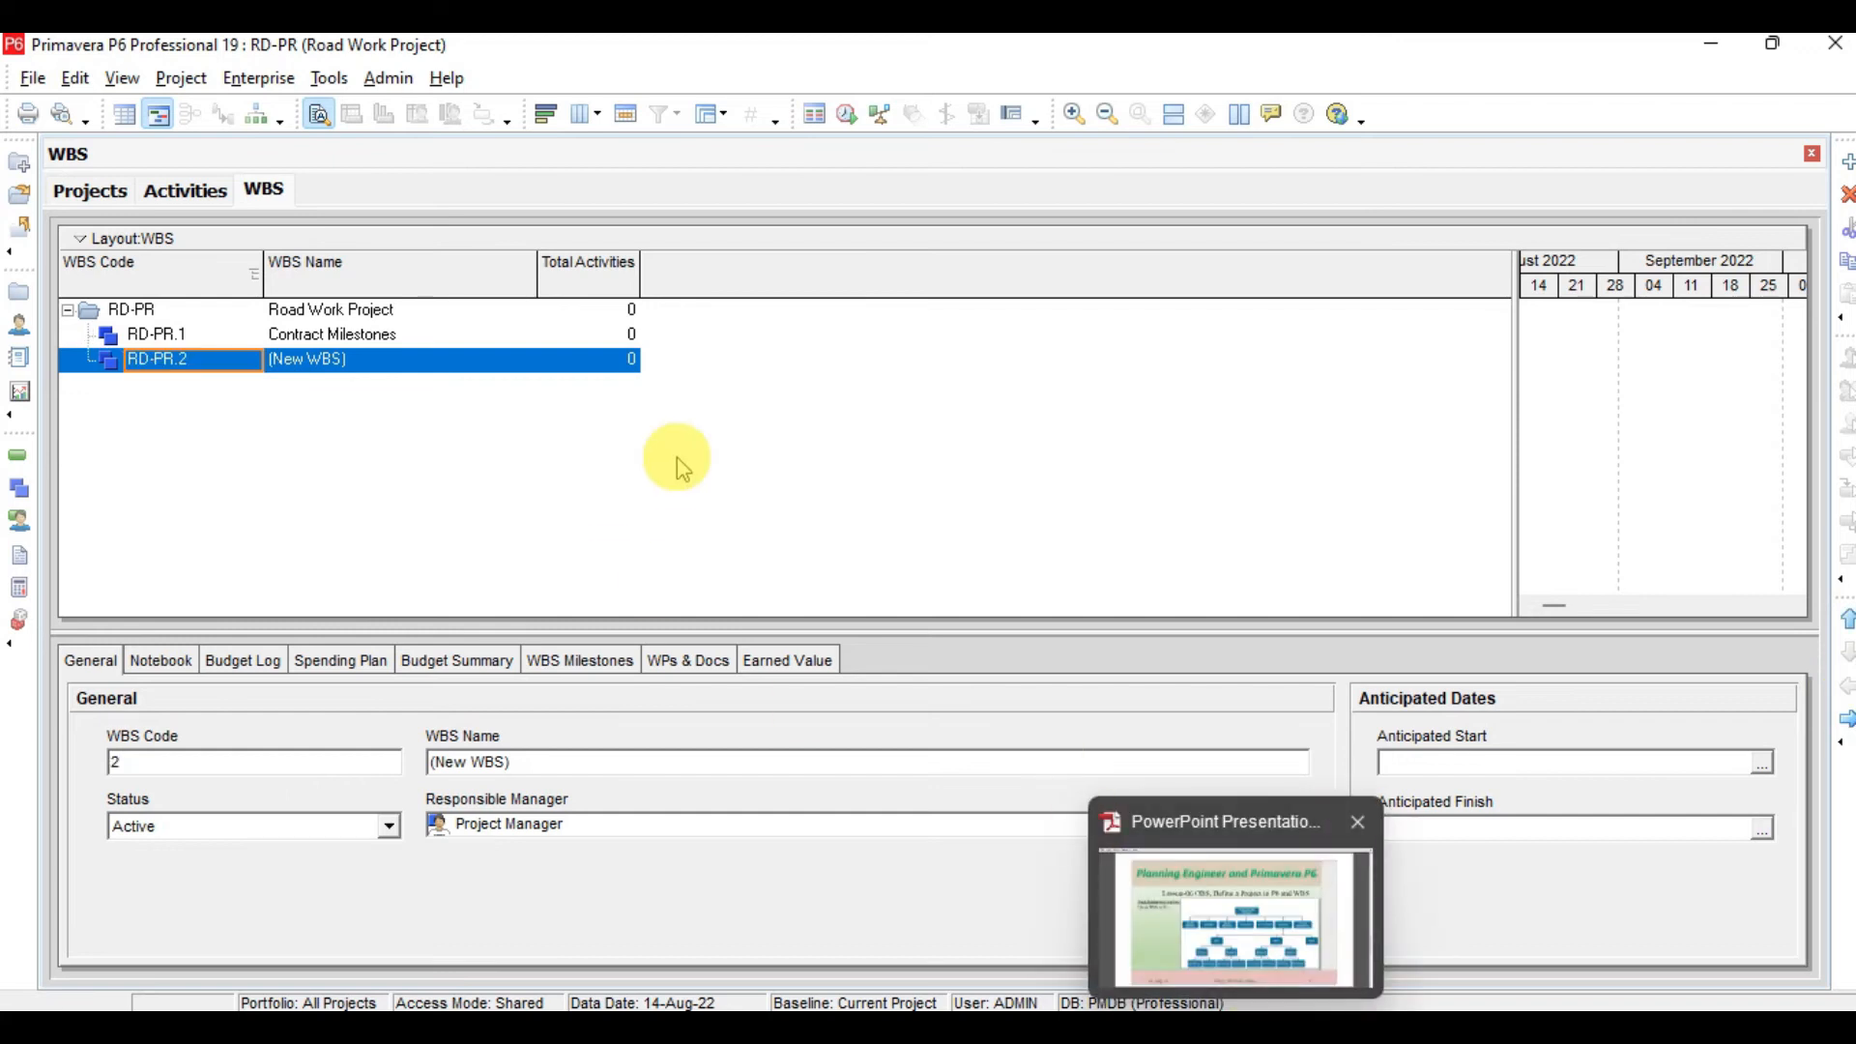
left_click(401, 364)
type("Sub")
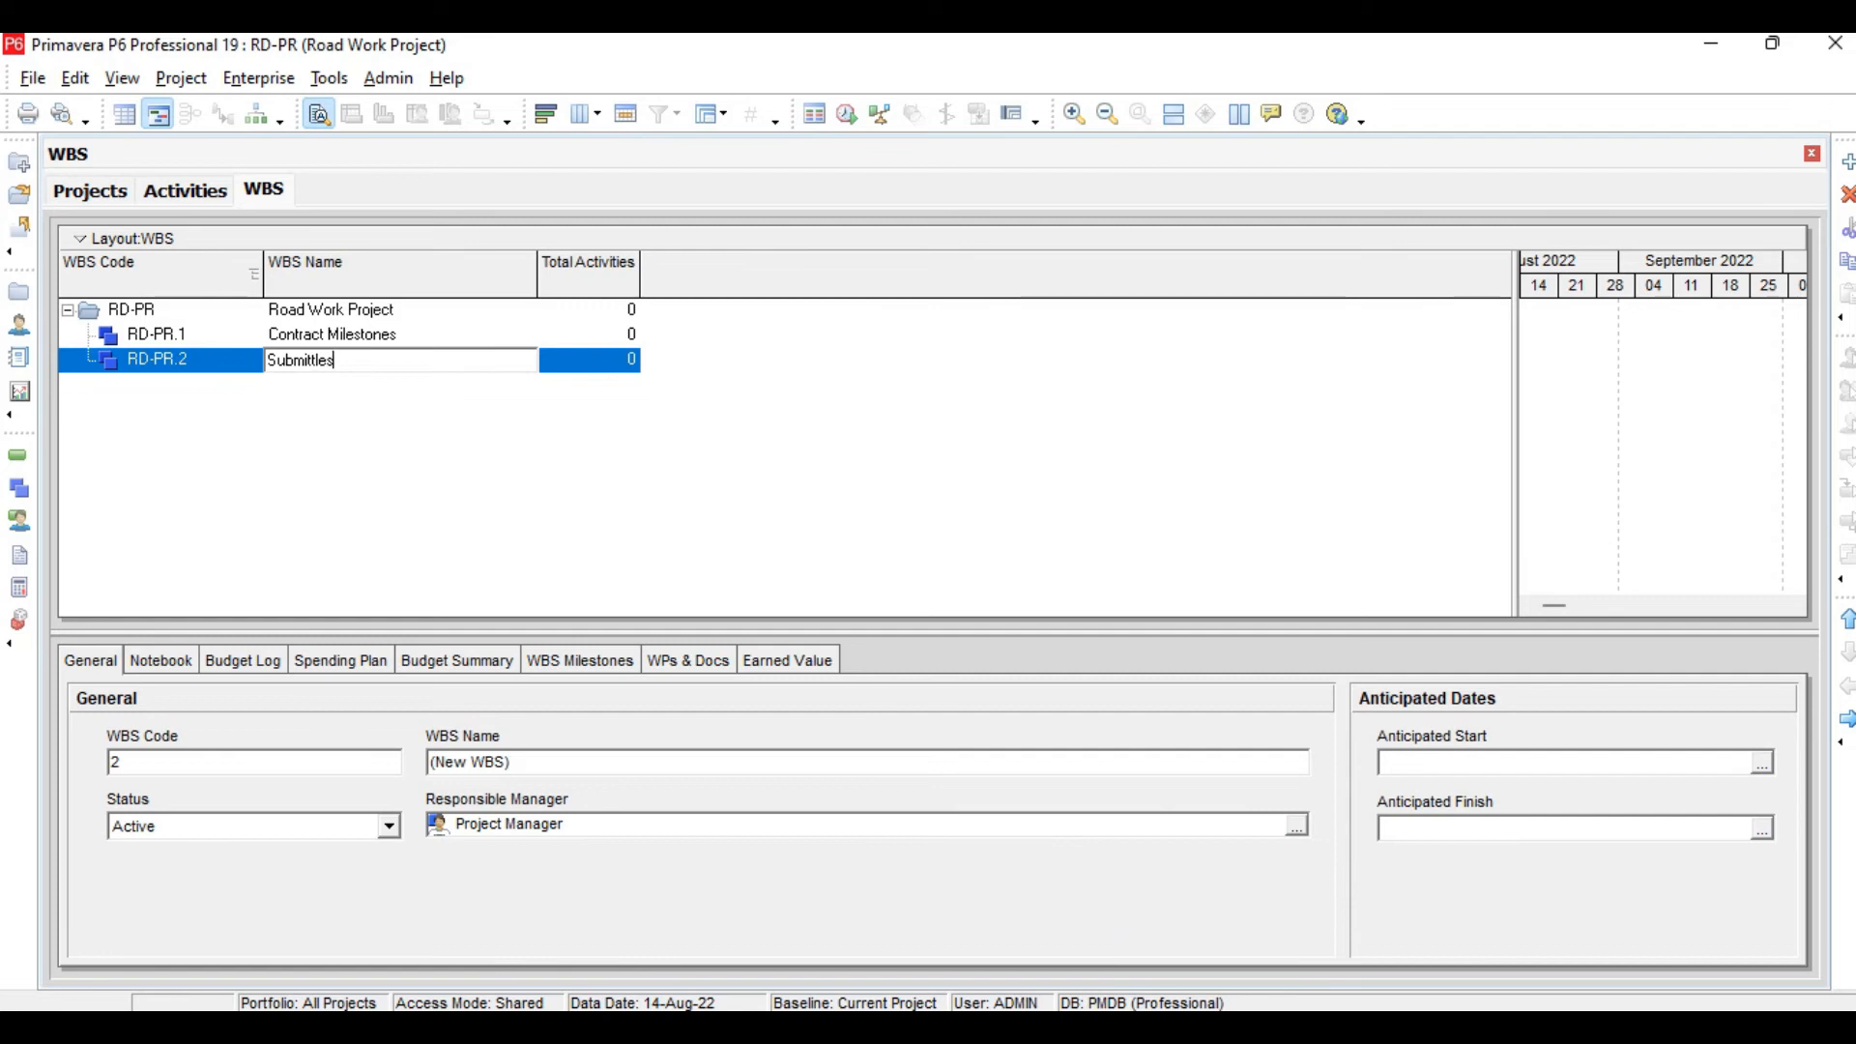
type("mittles")
key("Return")
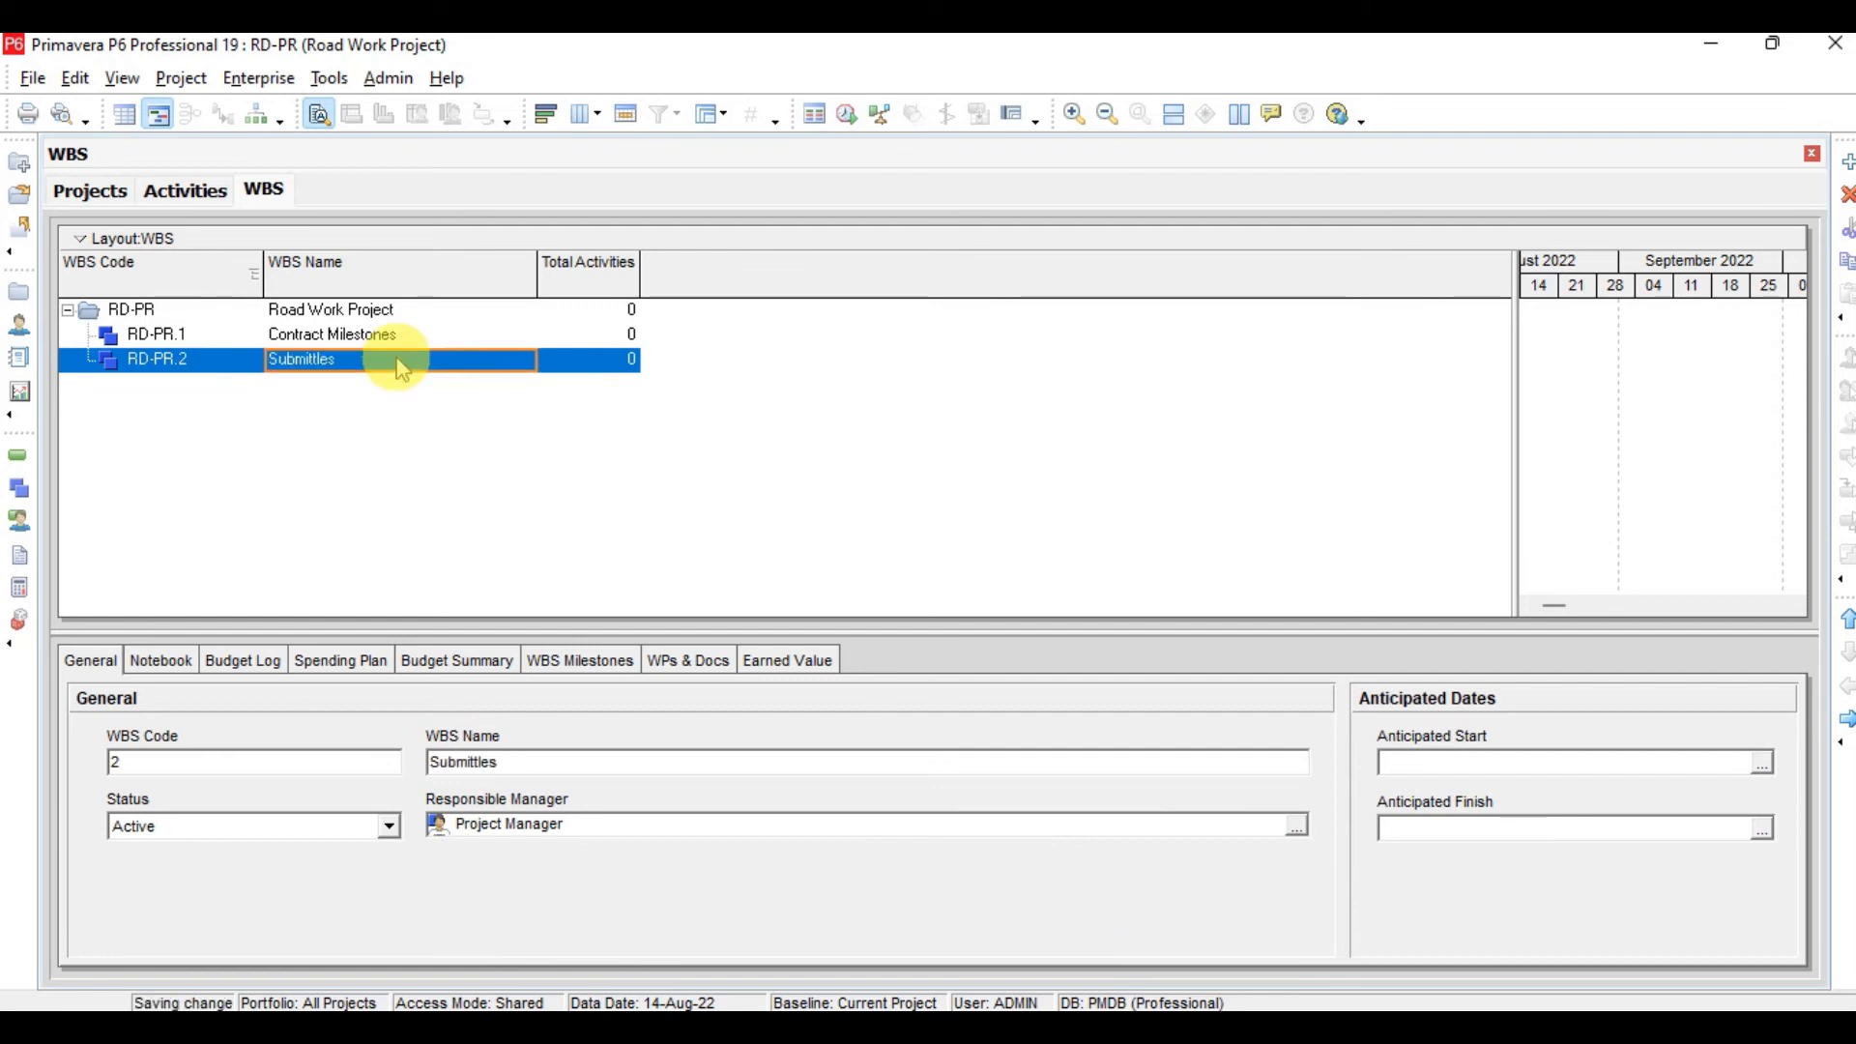
Add a top-level WBS element named Design and Engineering, referring to the lesson slide's WBS chart
key("Insert")
left_click(1846, 692)
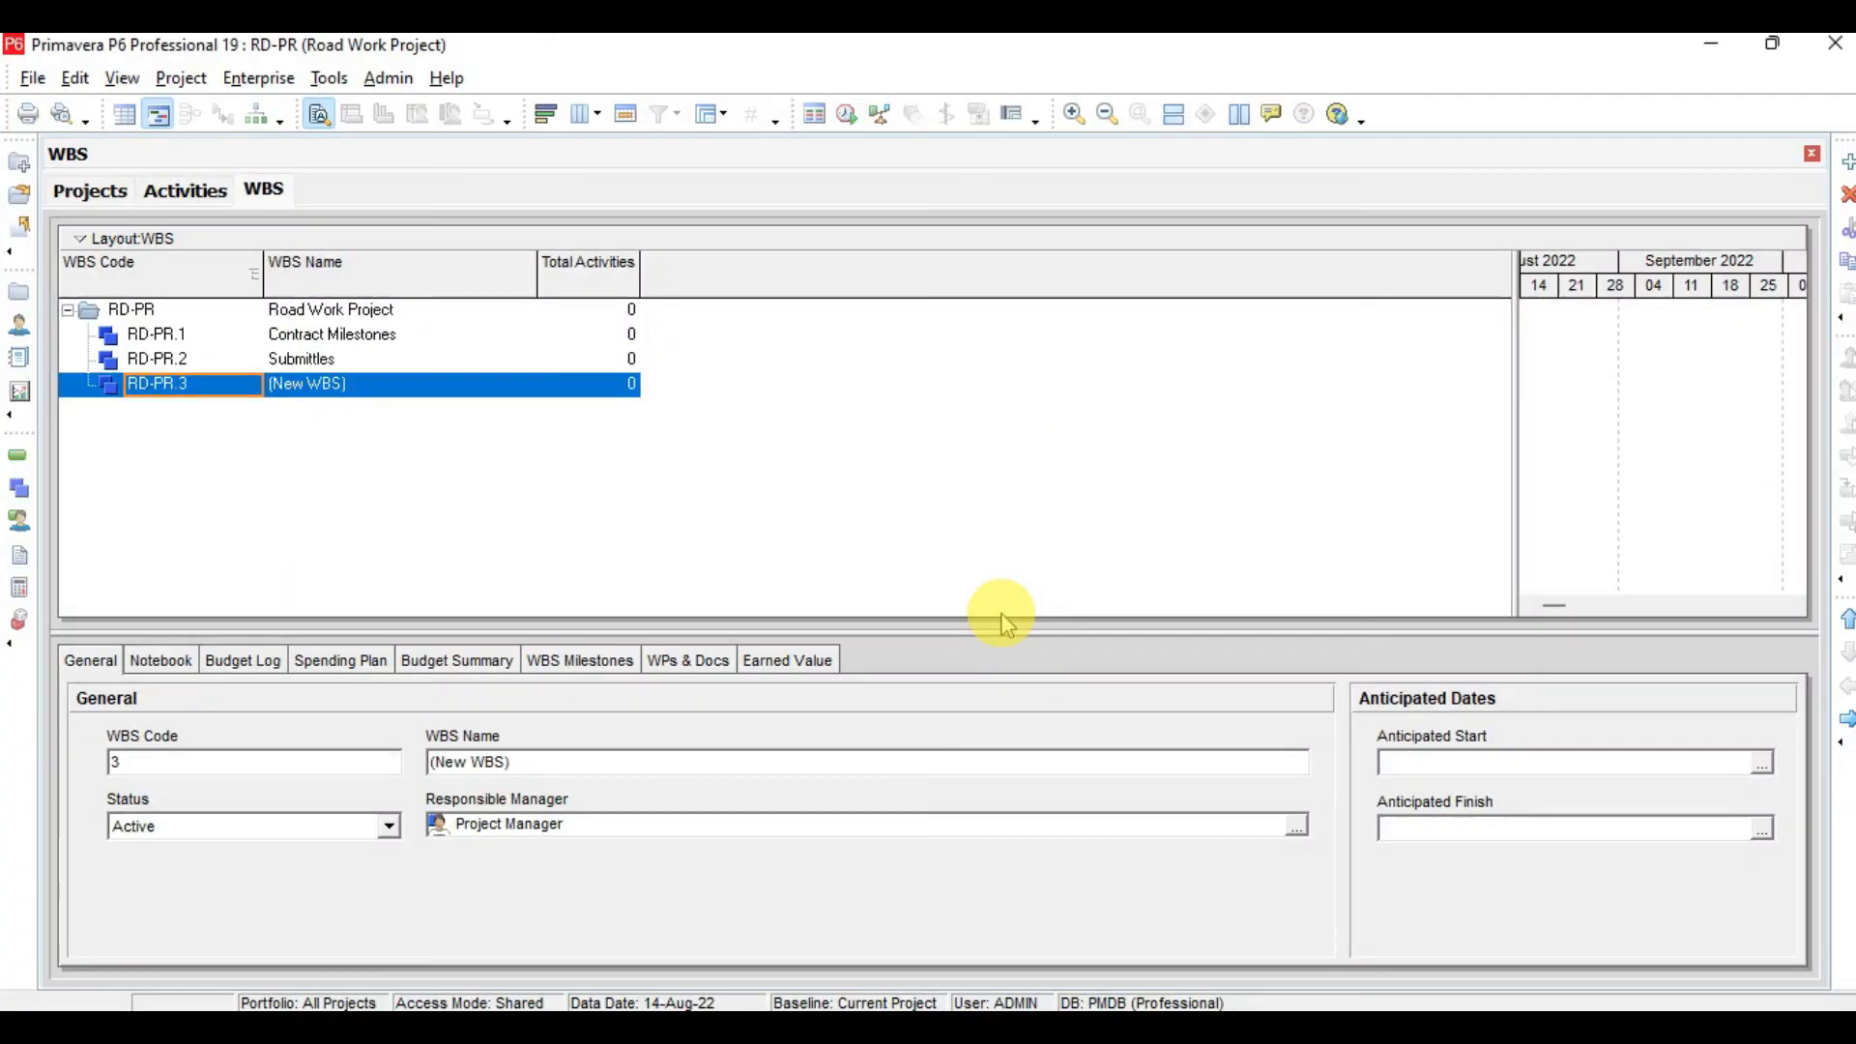
key("Tab")
type("Design and Engineer")
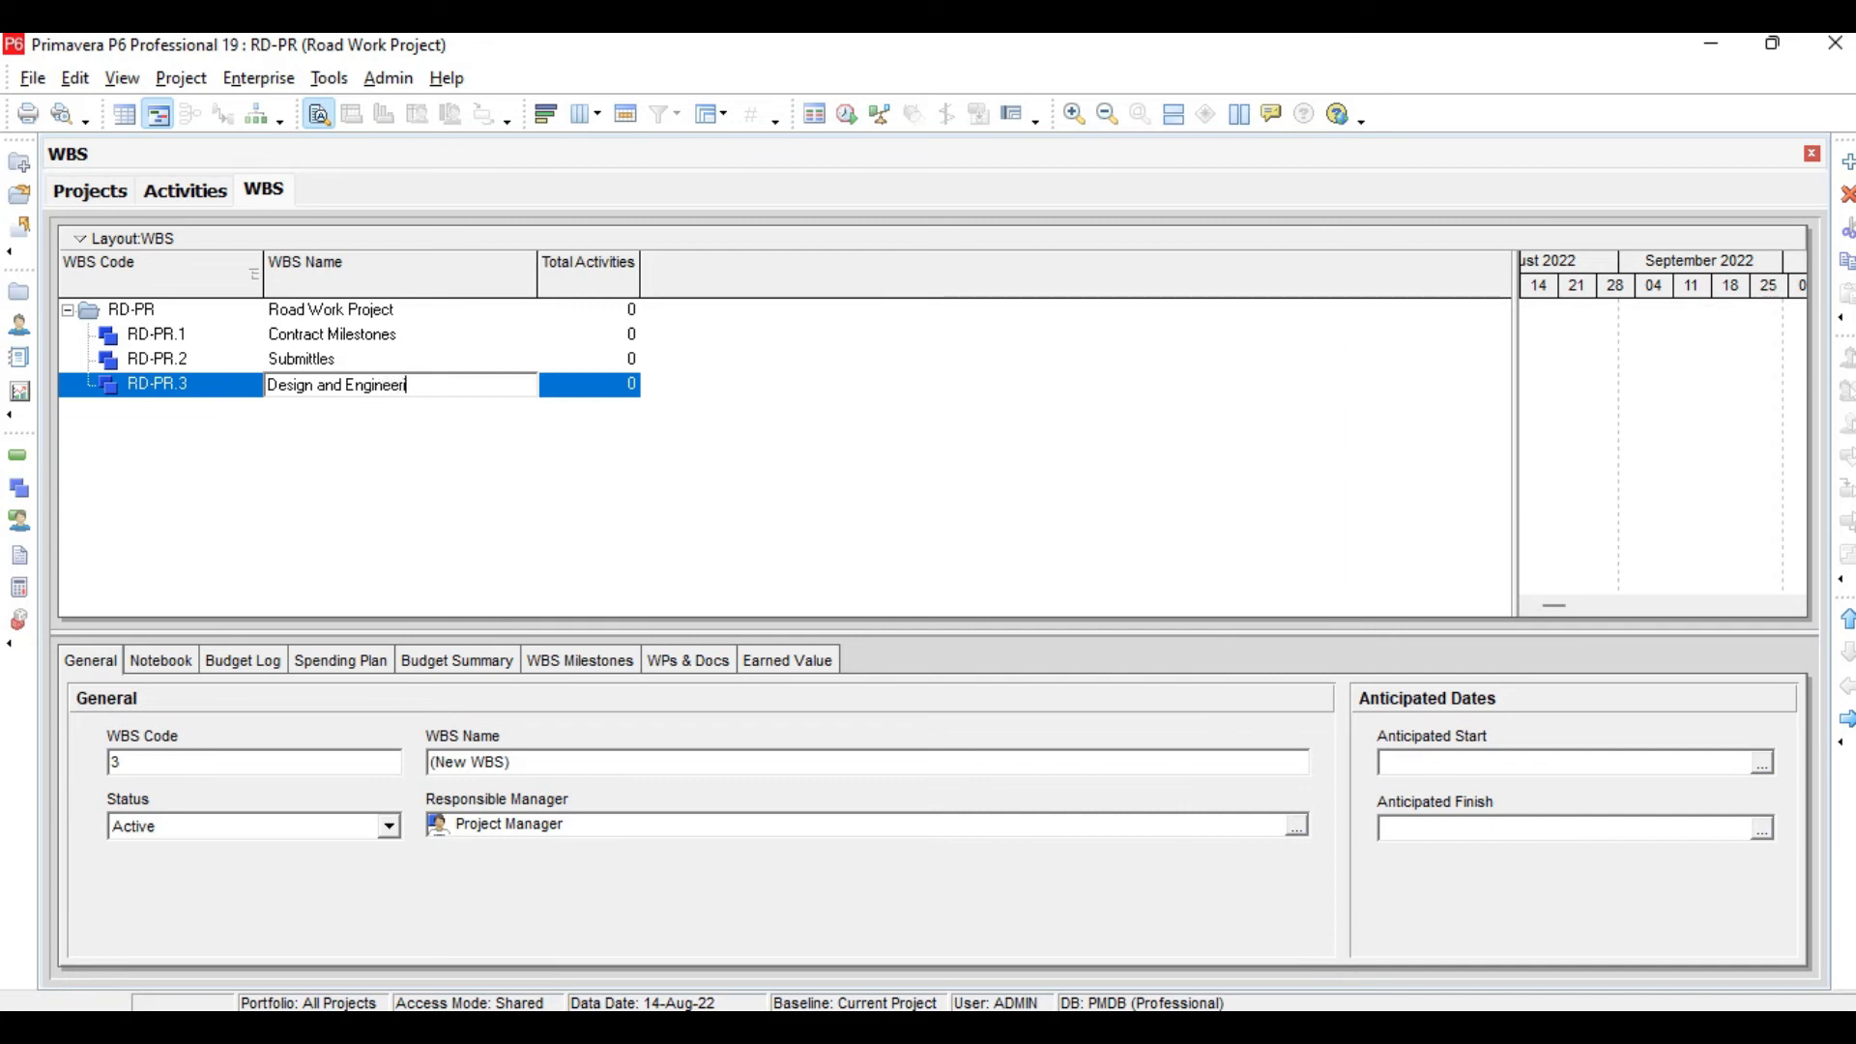
type("ing")
key("Return")
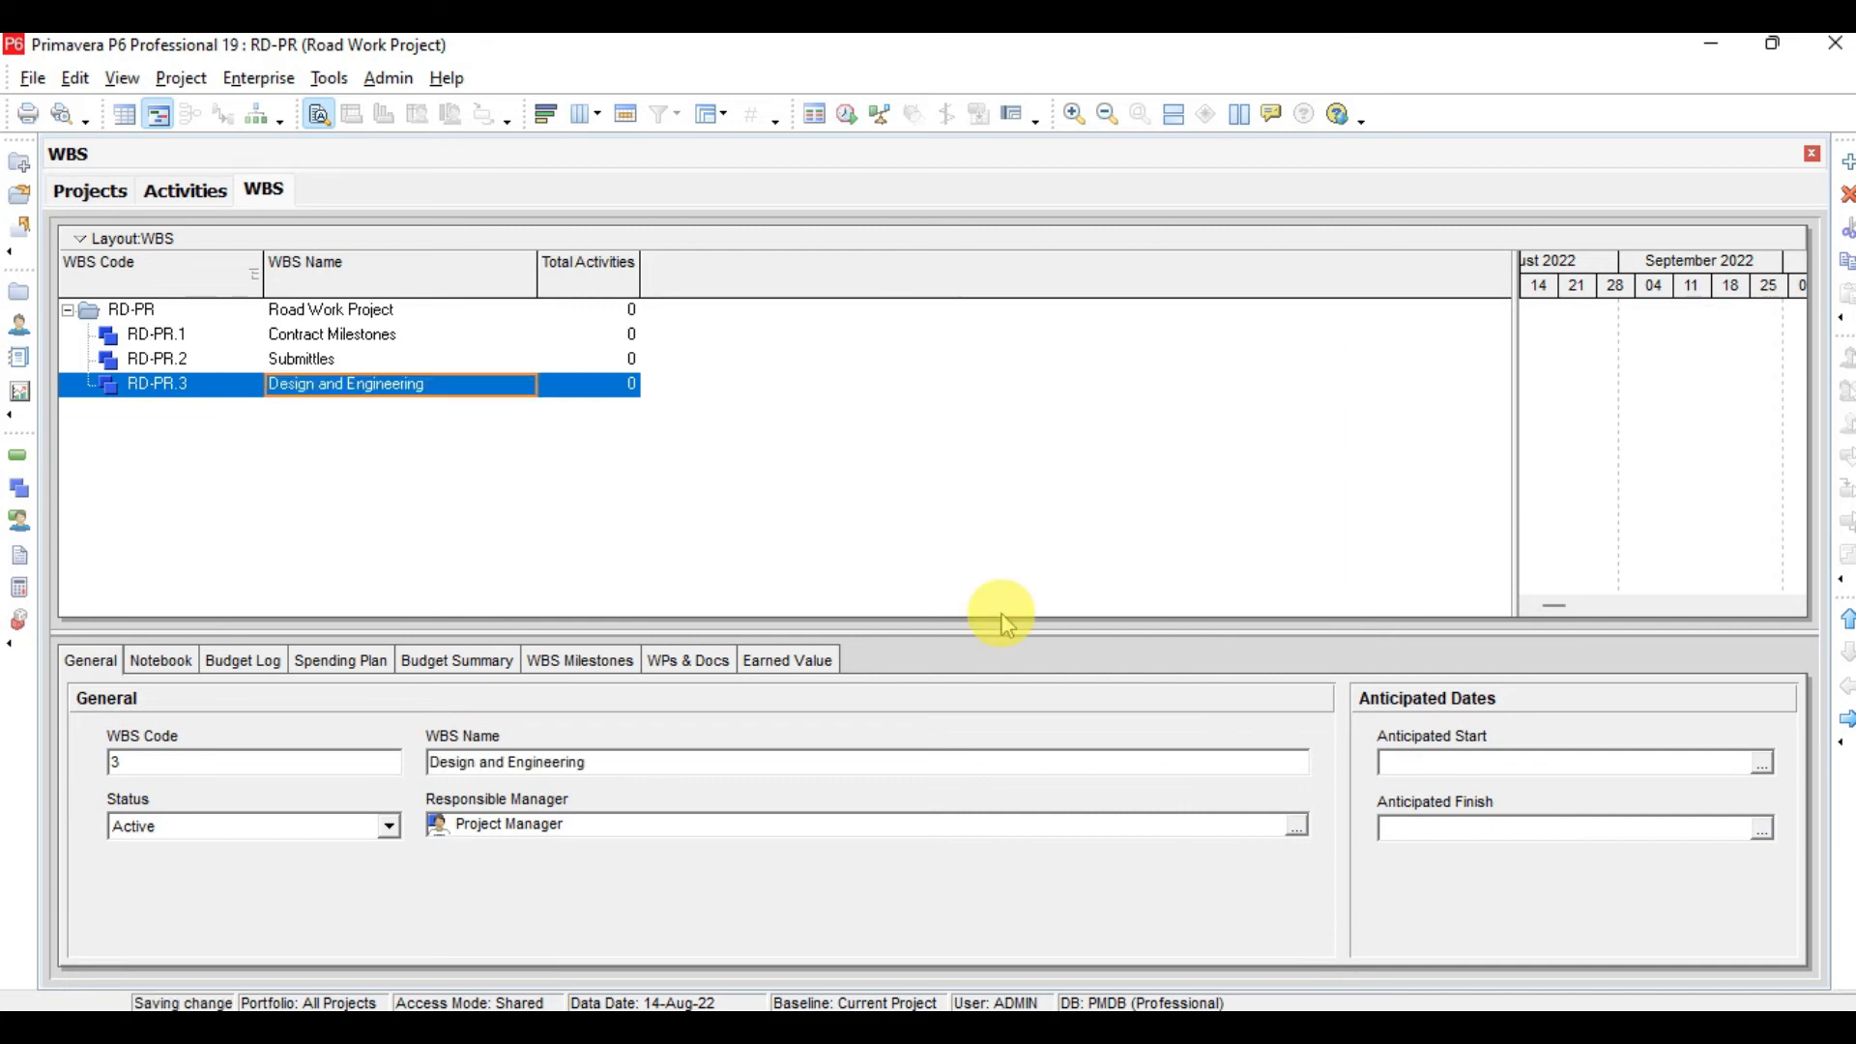
Add a top-level WBS element named Procurment below Design and Engineering
key("Insert")
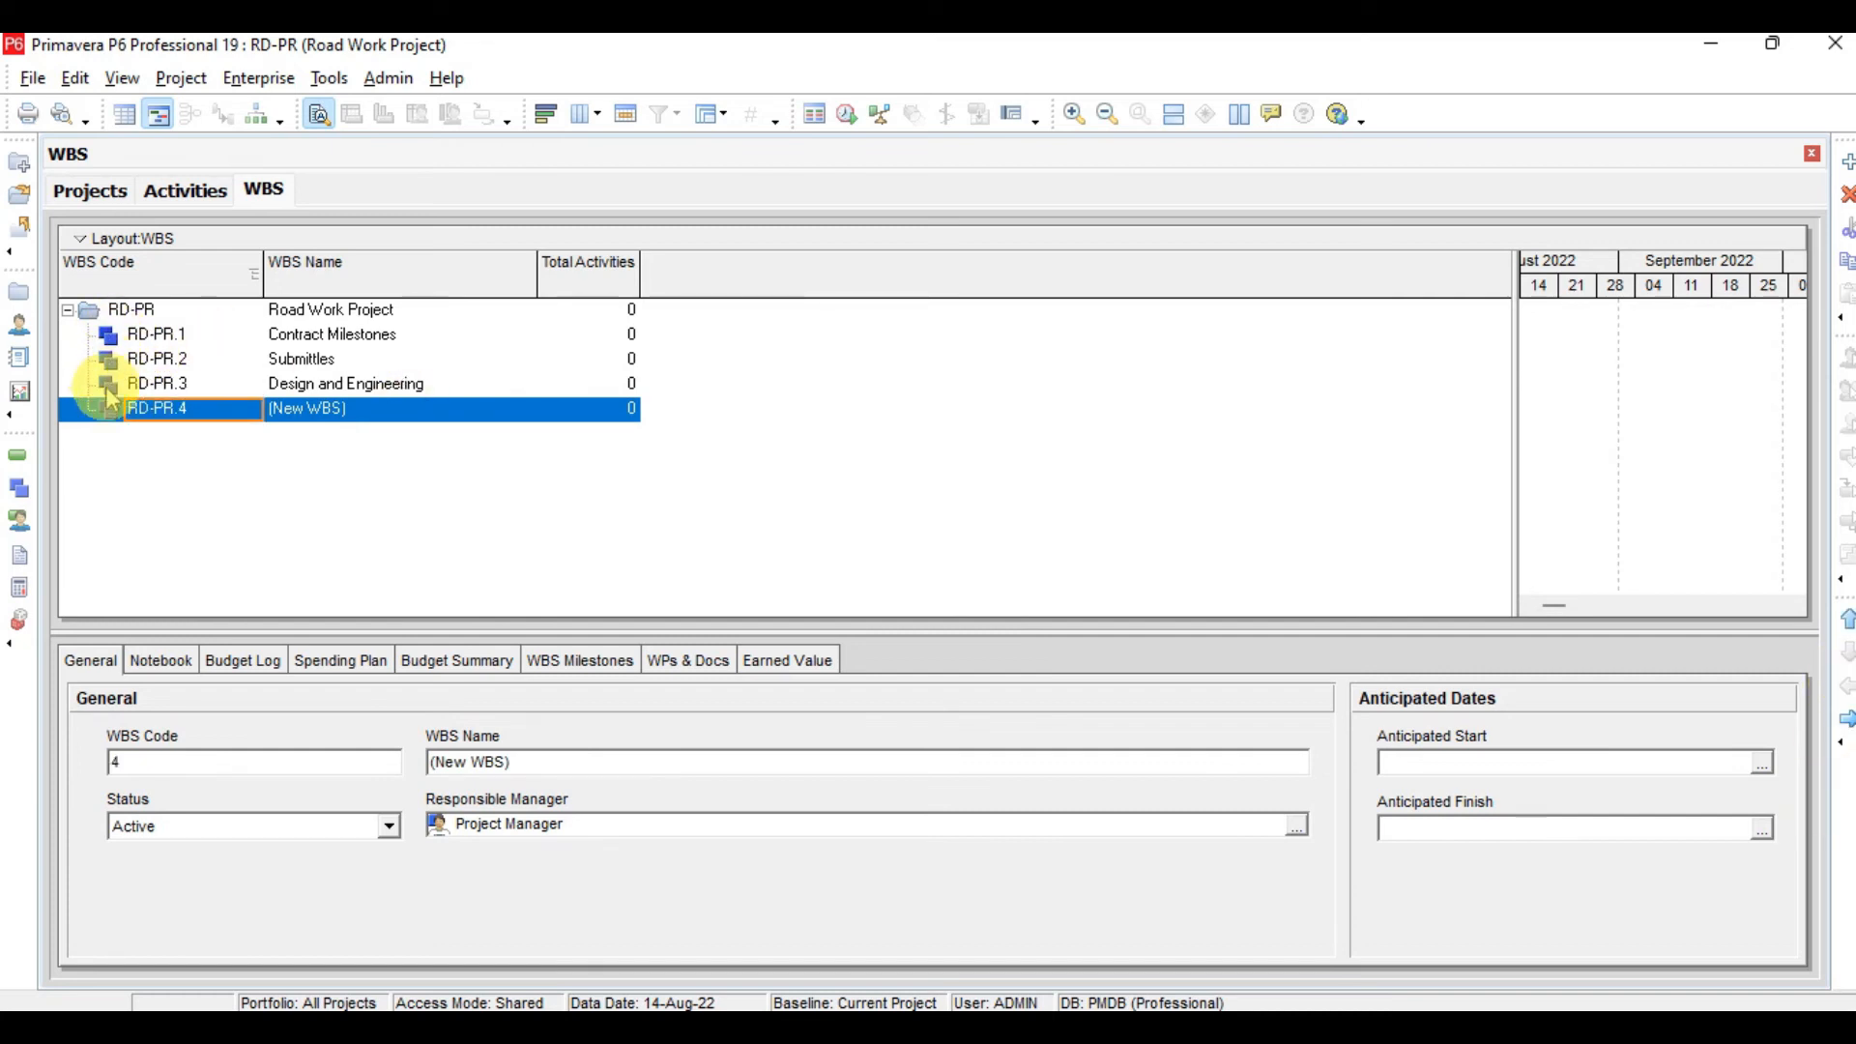
left_click(426, 416)
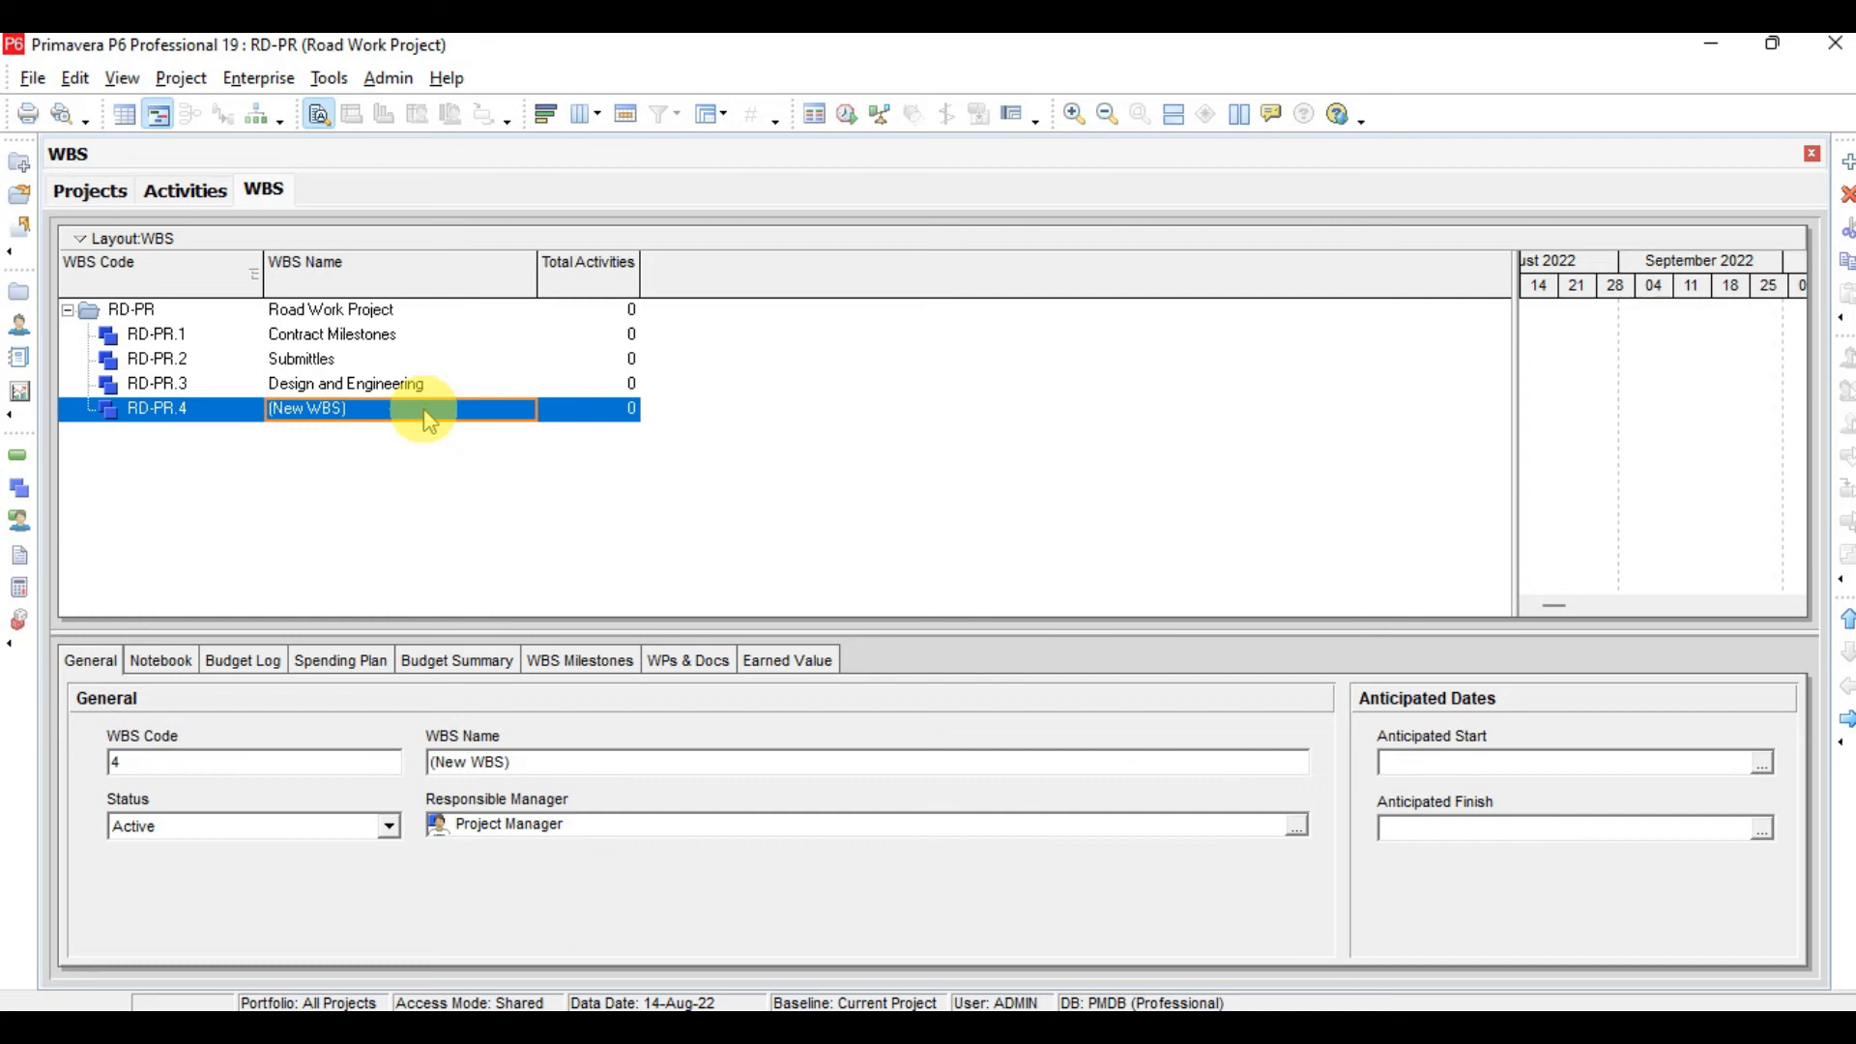
key("Tab")
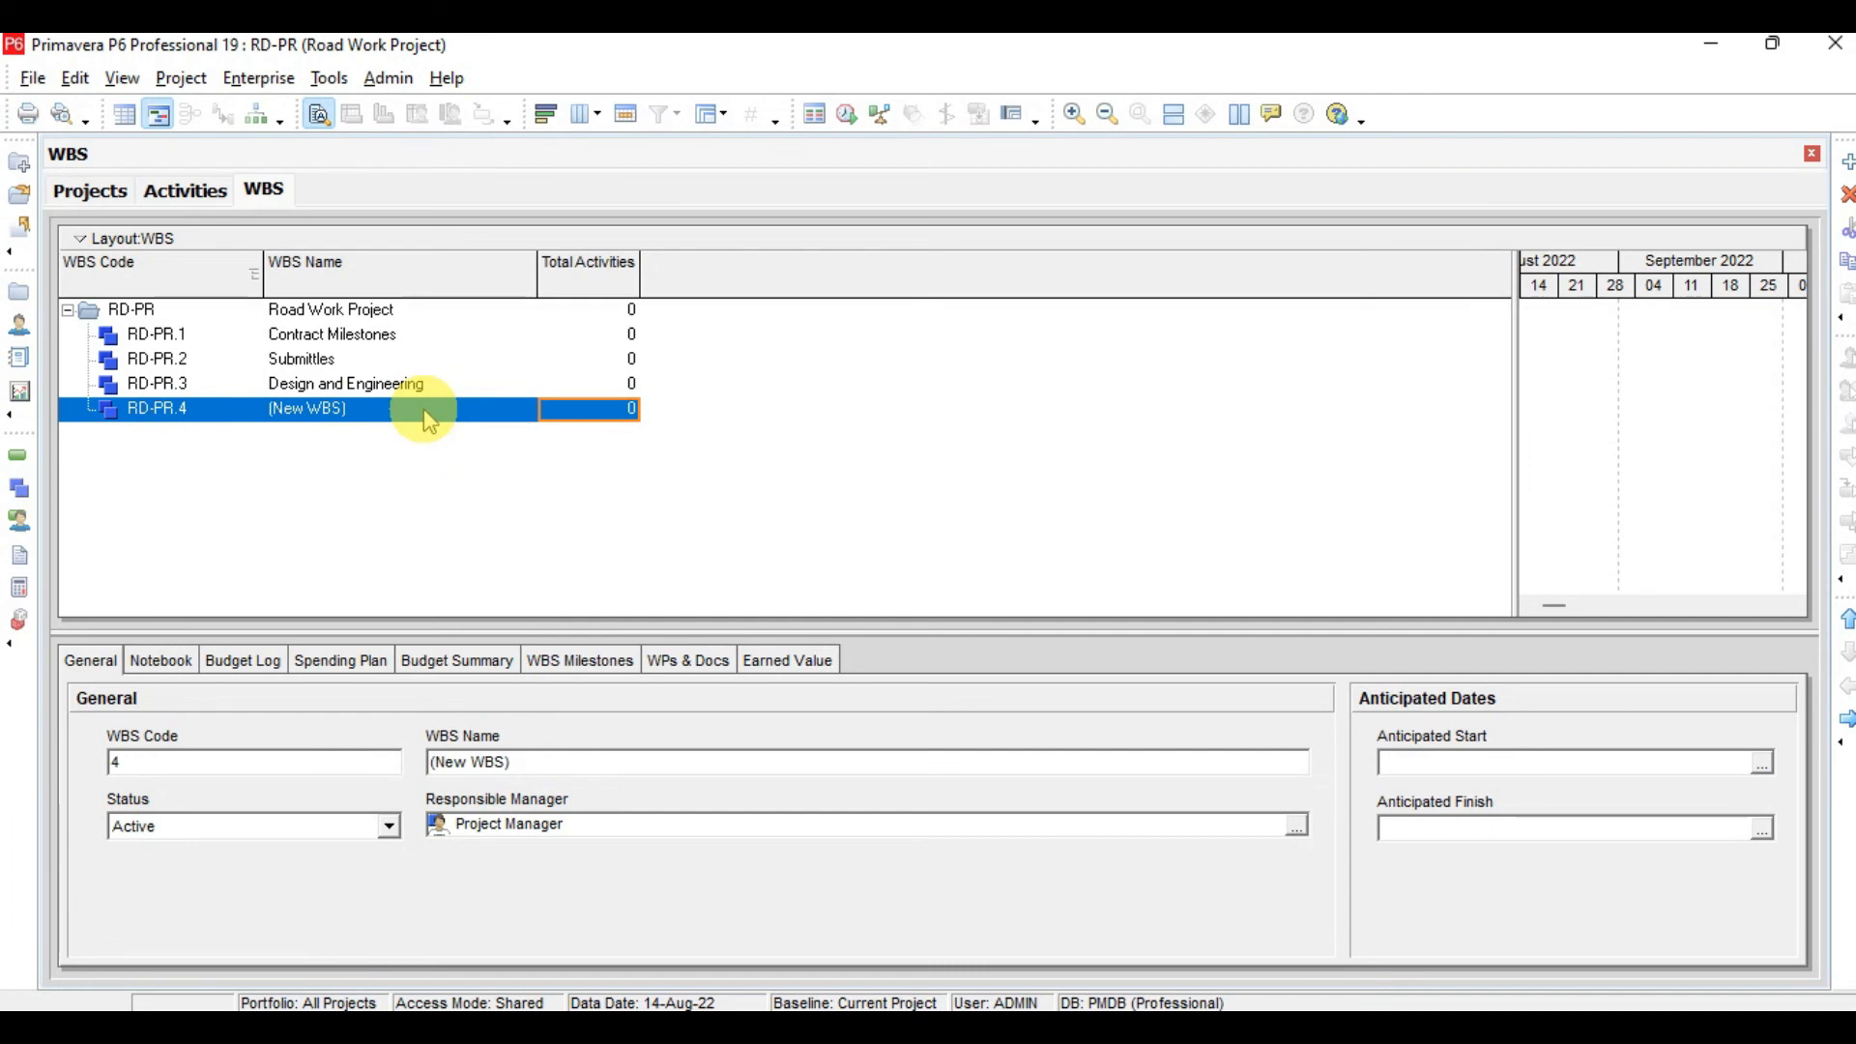
left_click(426, 409)
type("Procurment")
key("Return")
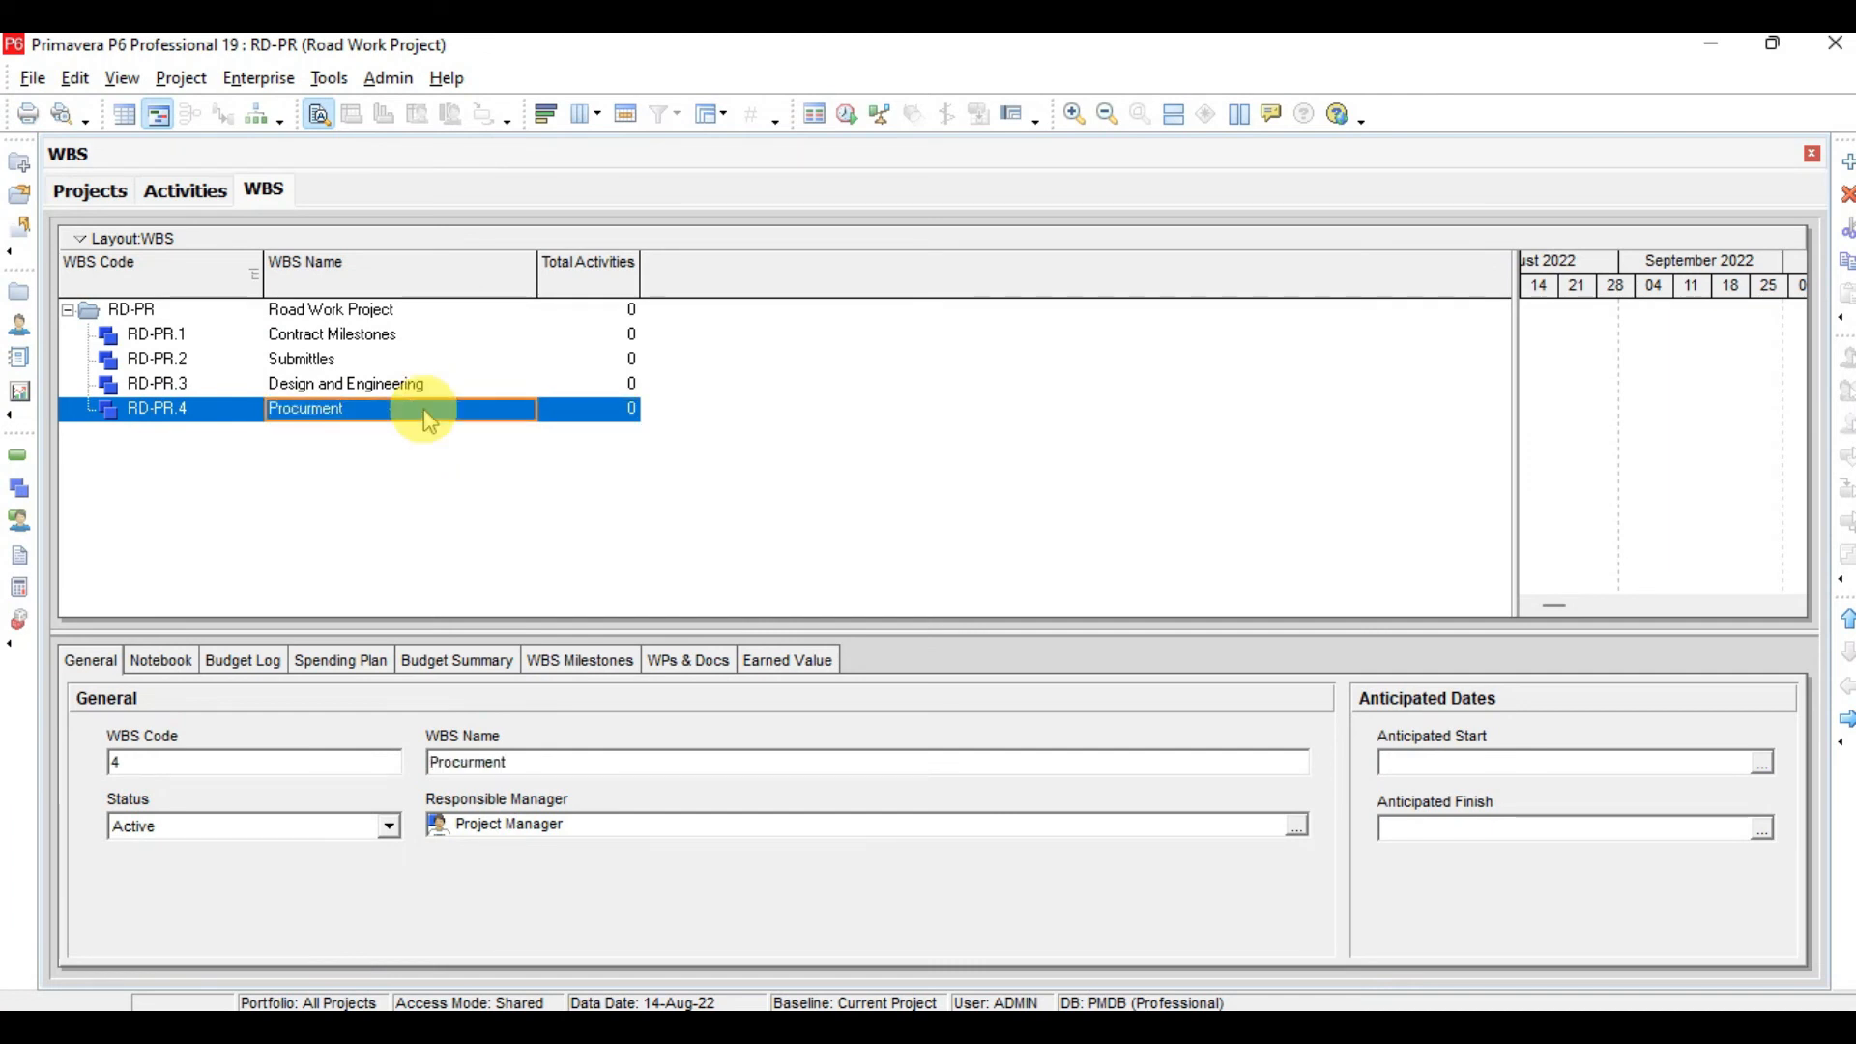
Add a top-level WBS element named Pre Construction
key("Insert")
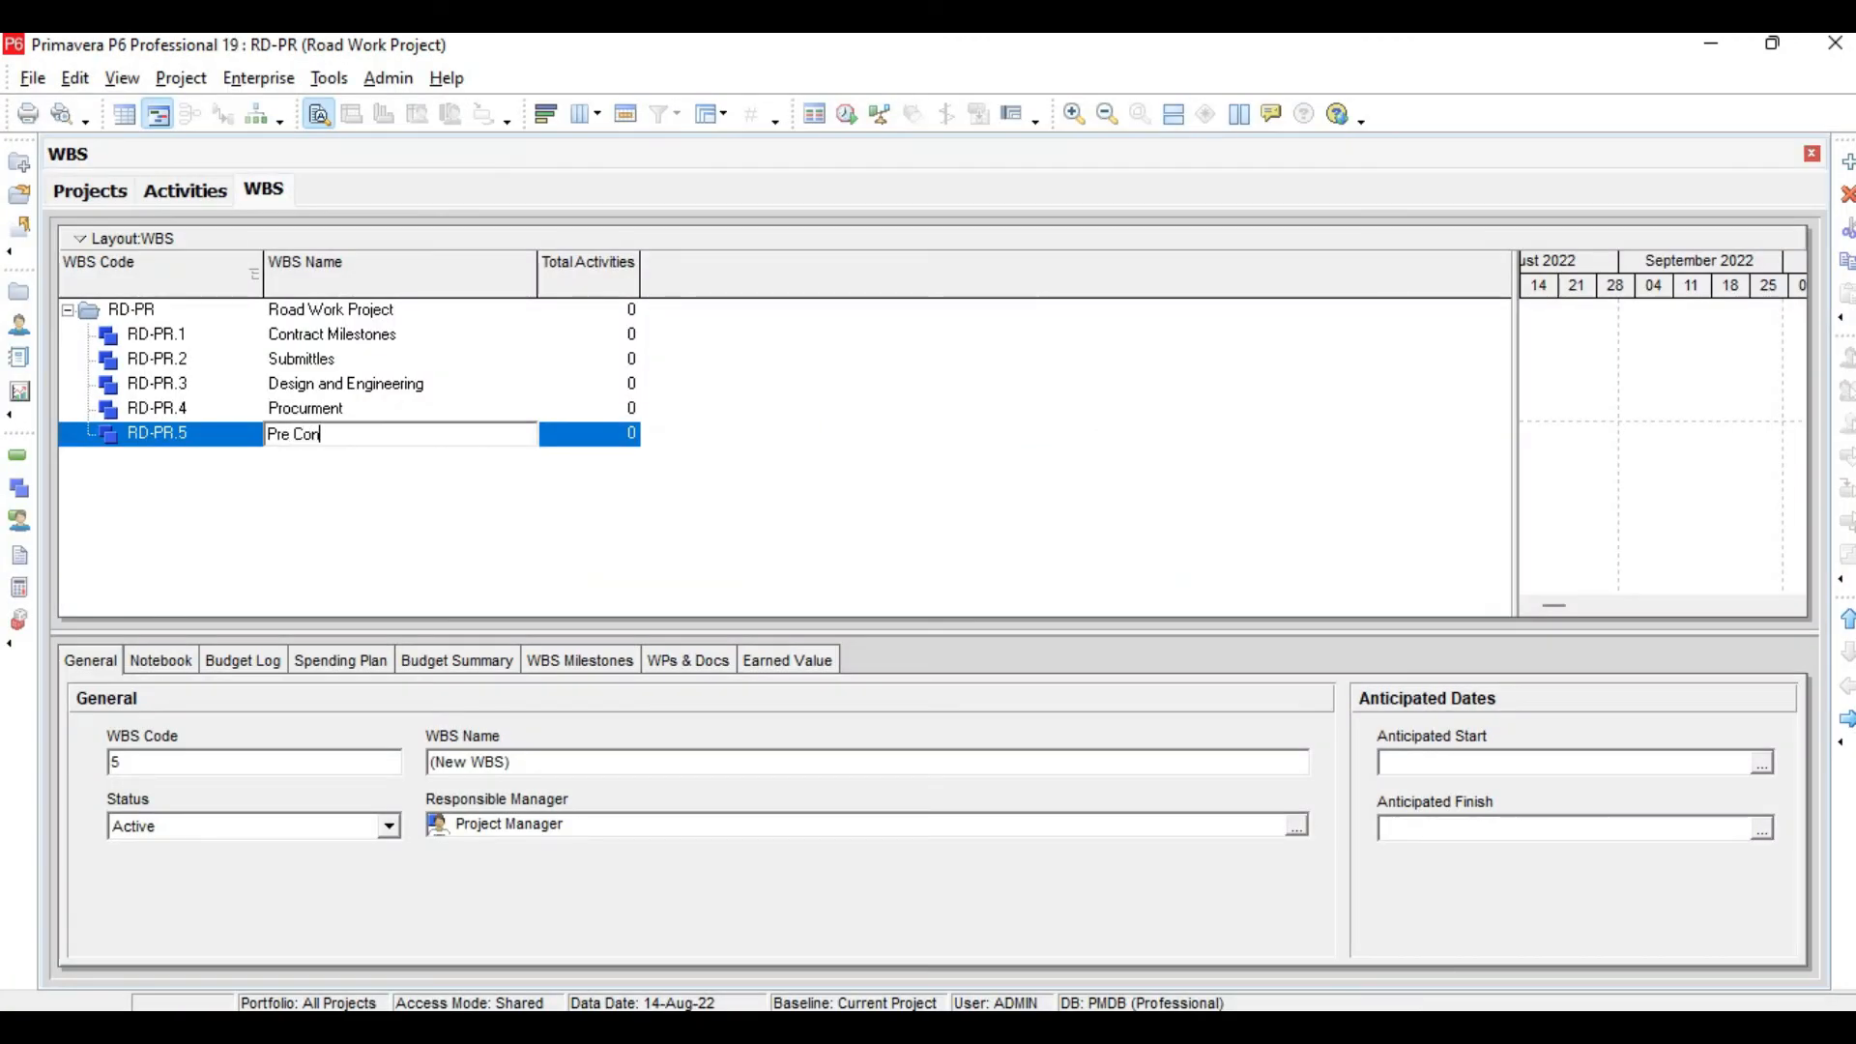
type("ion")
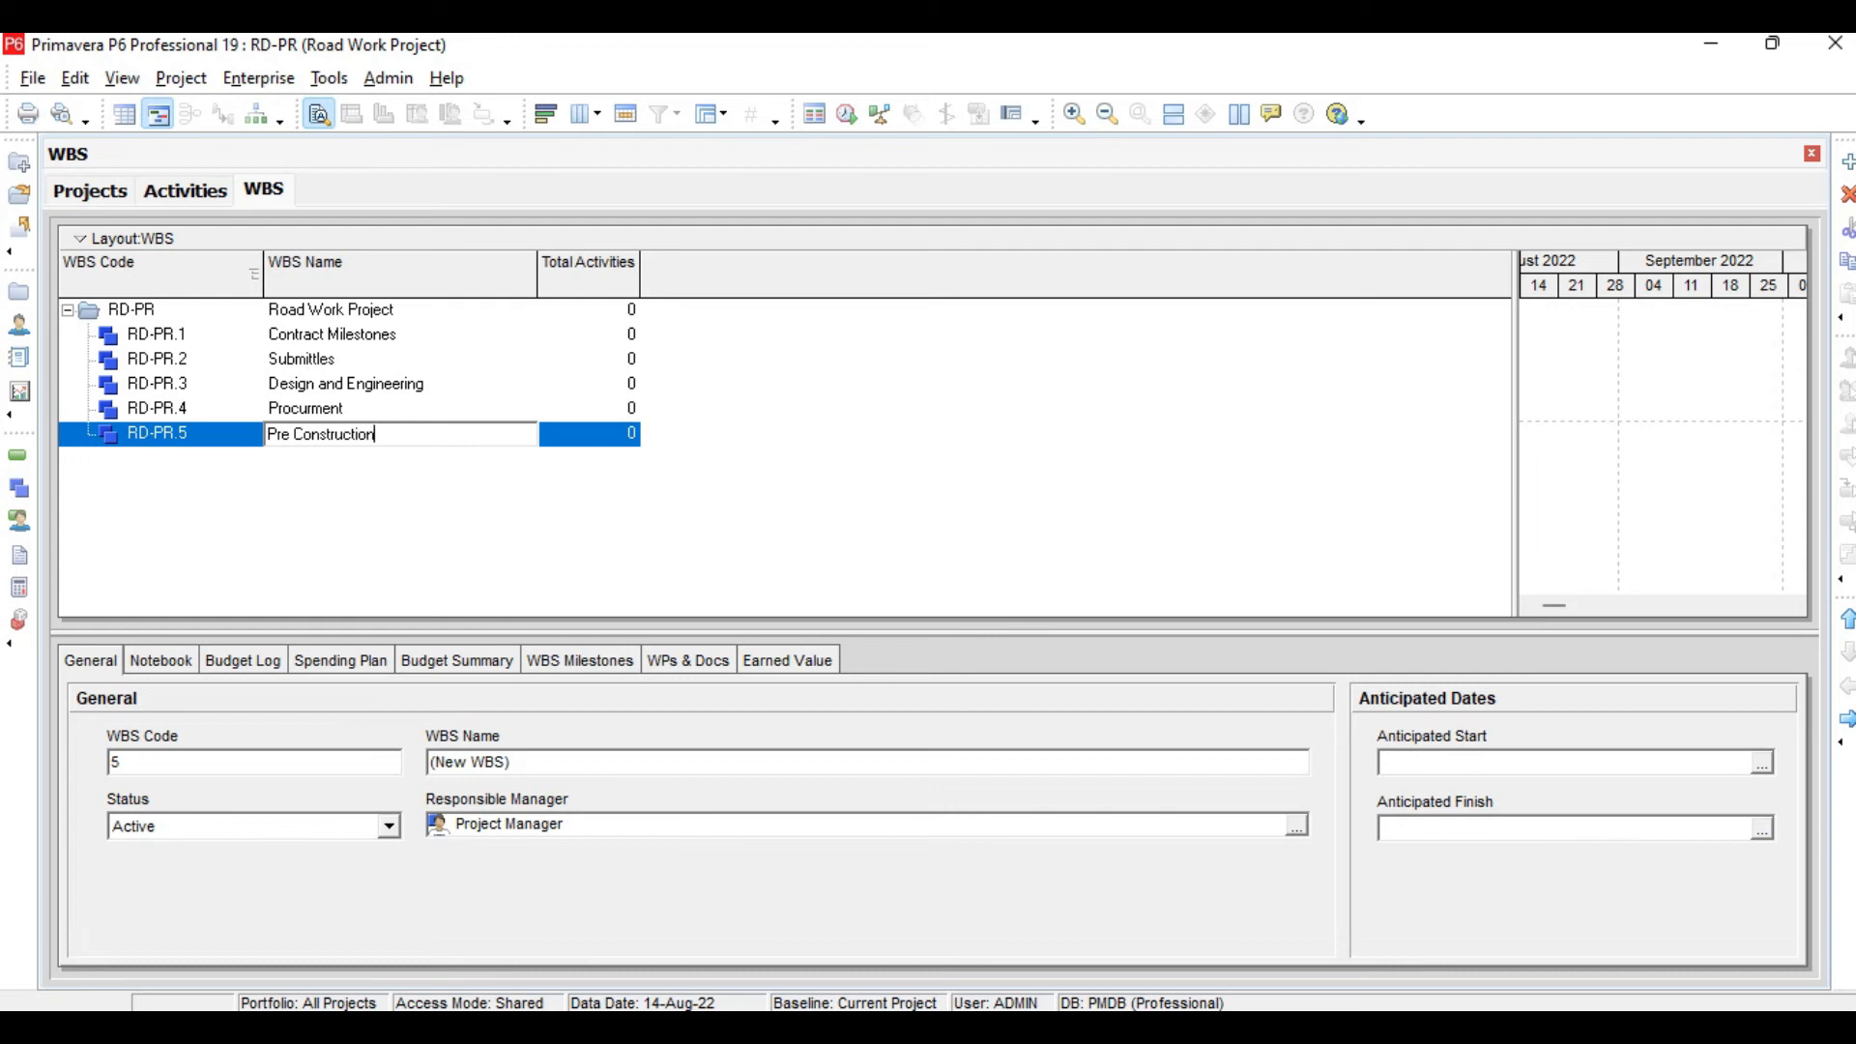
key("Return")
Add a top-level WBS element named Conbtrcution below Pre Construction
key("Insert")
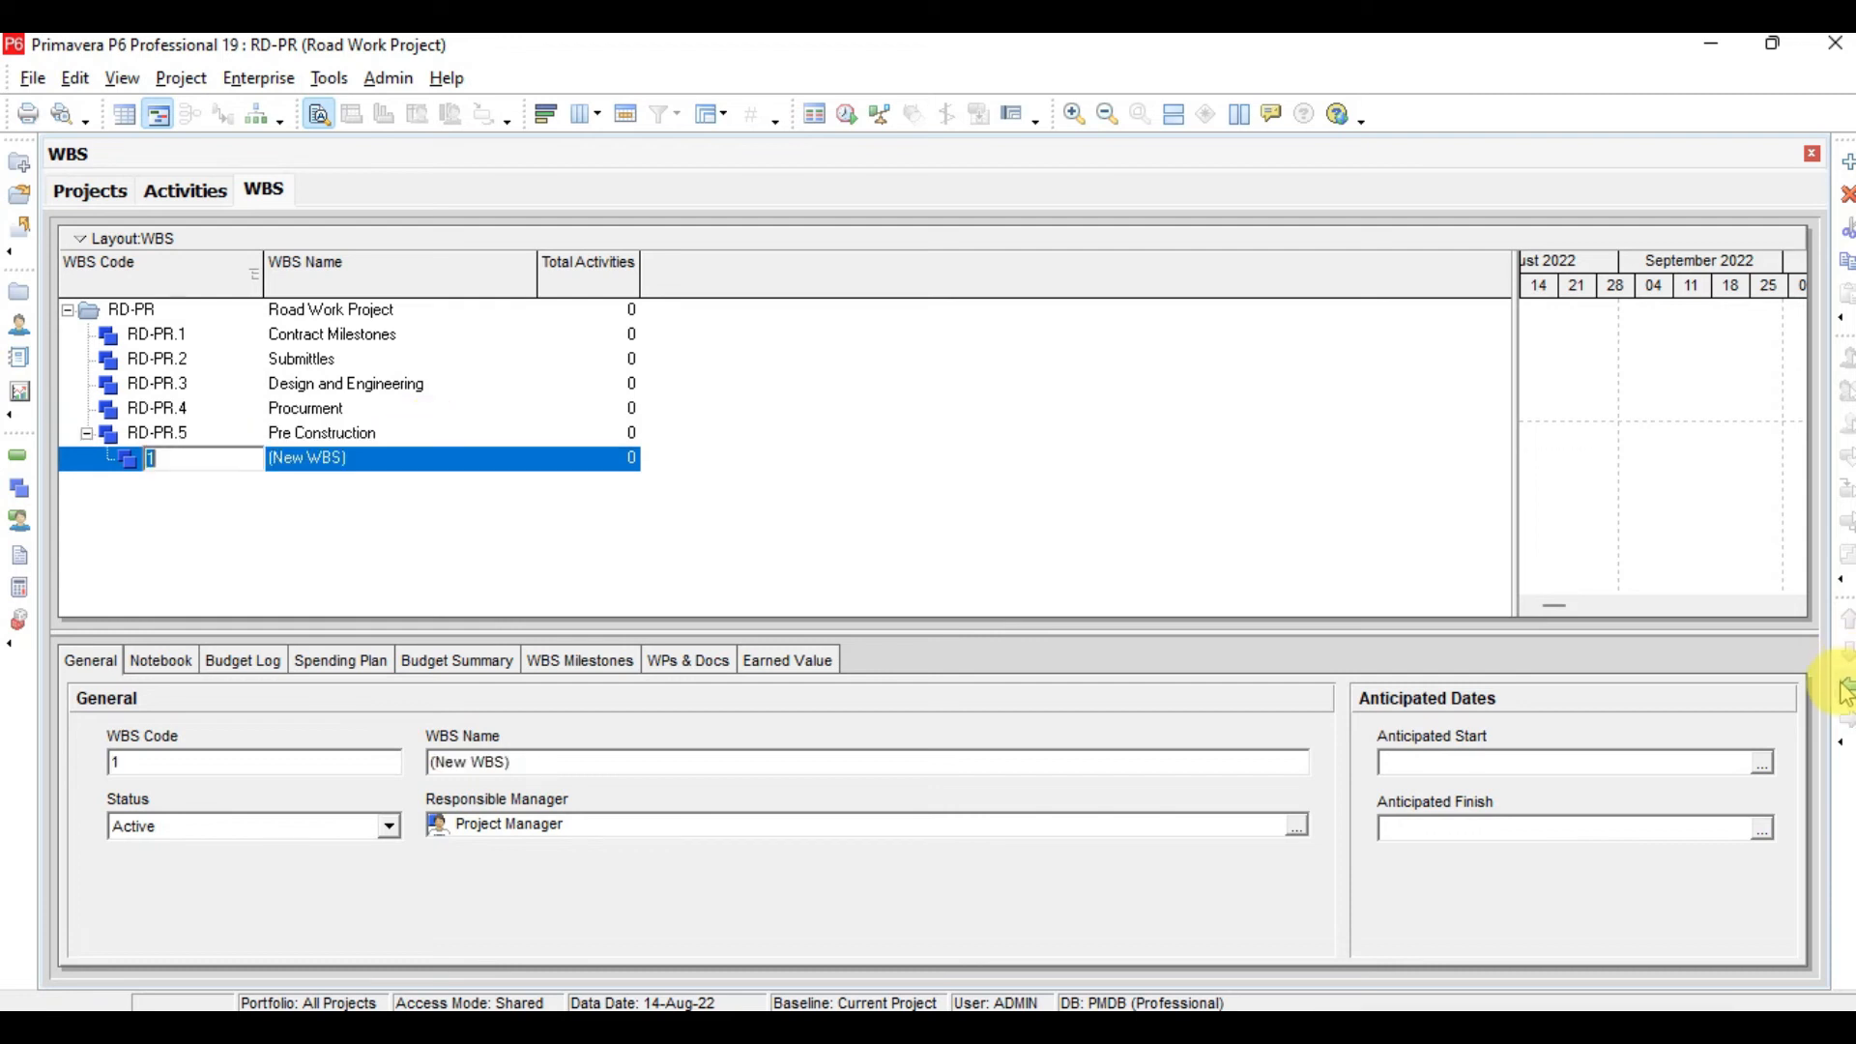
left_click(333, 458)
type("Conbtrcution")
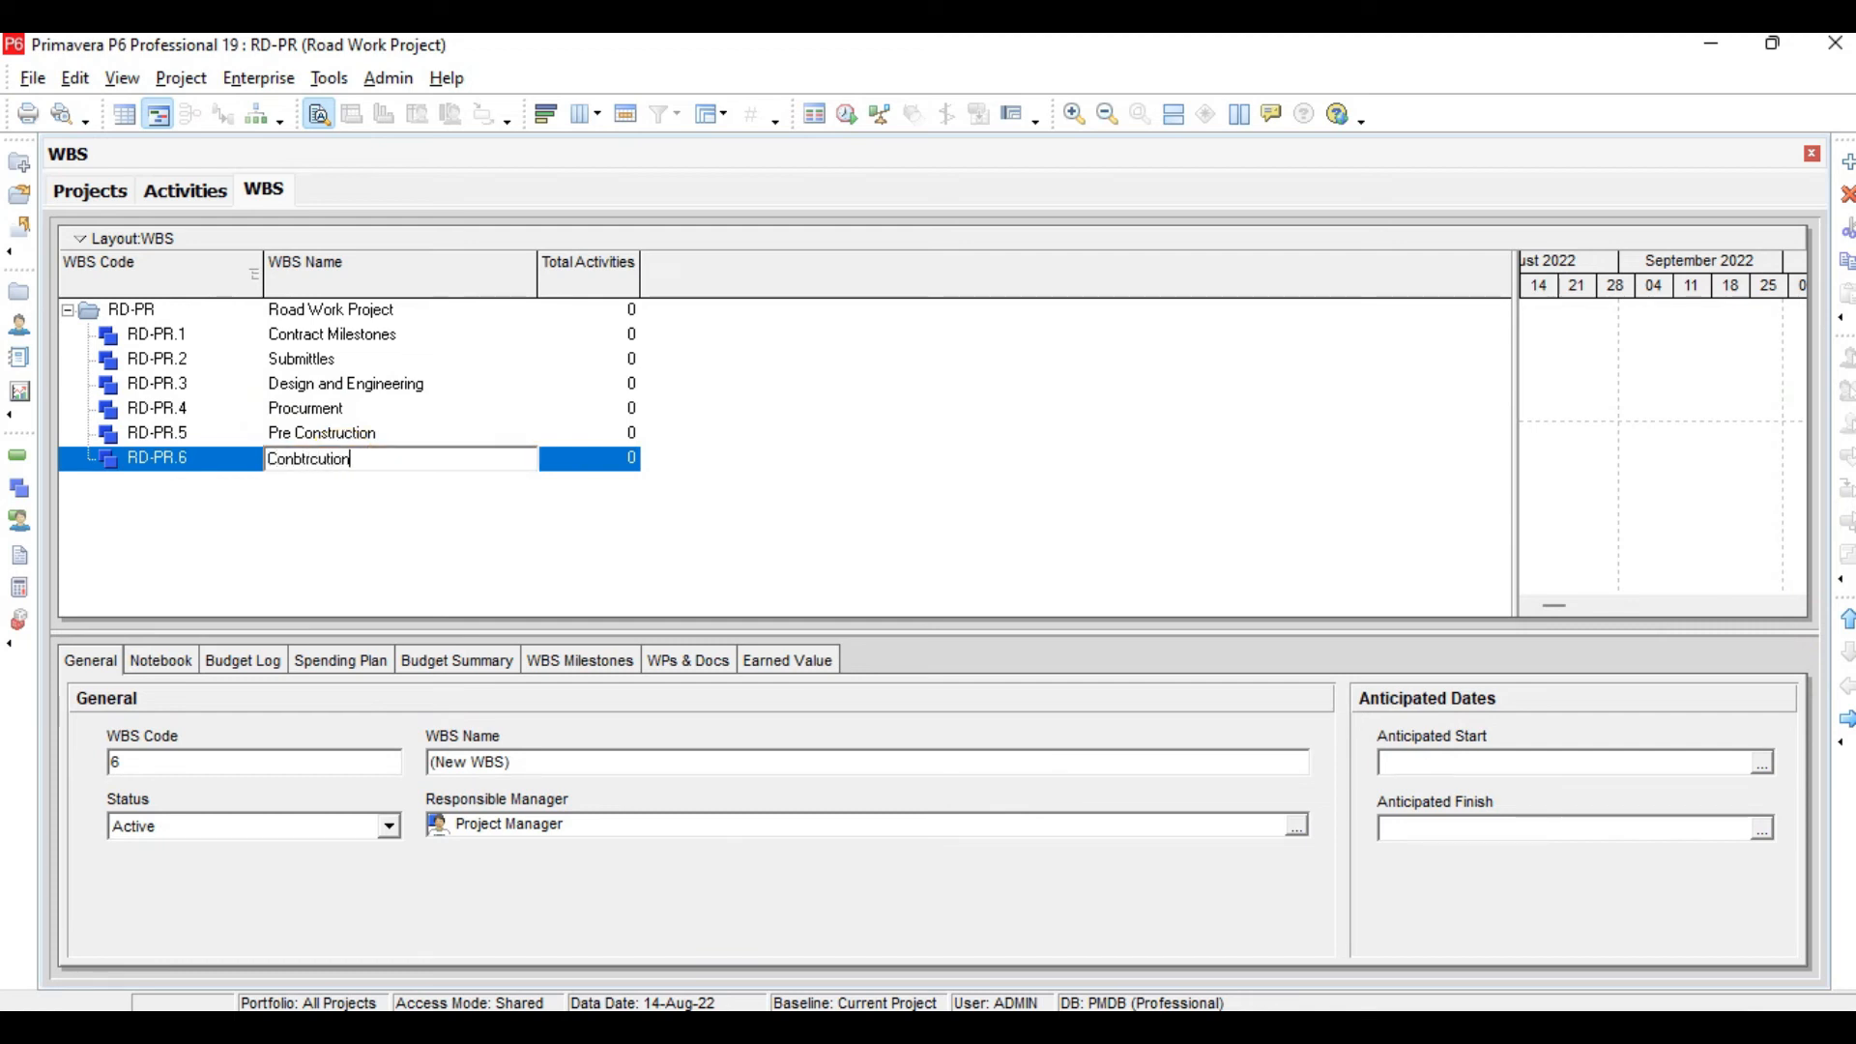
left_click(343, 464)
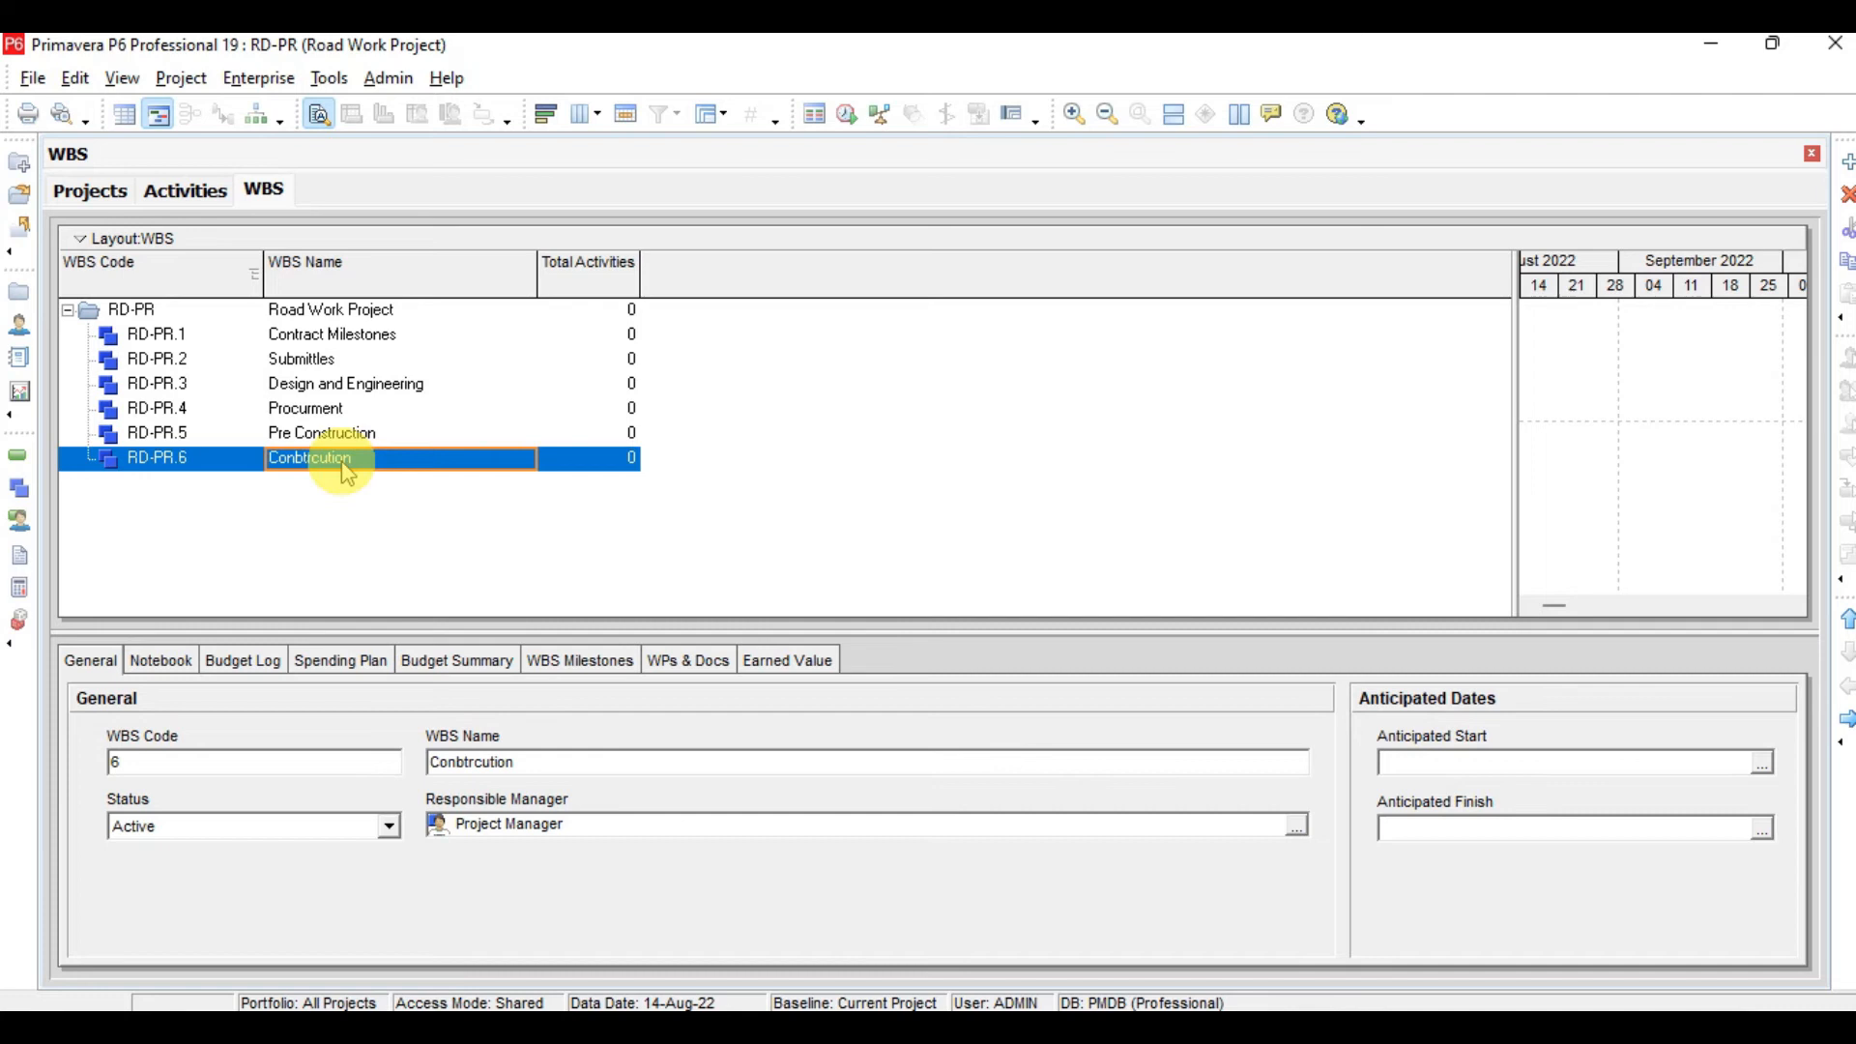
Add a top-level WBS element named Testing and Commesioning as the last item under RD-PR
key("Insert")
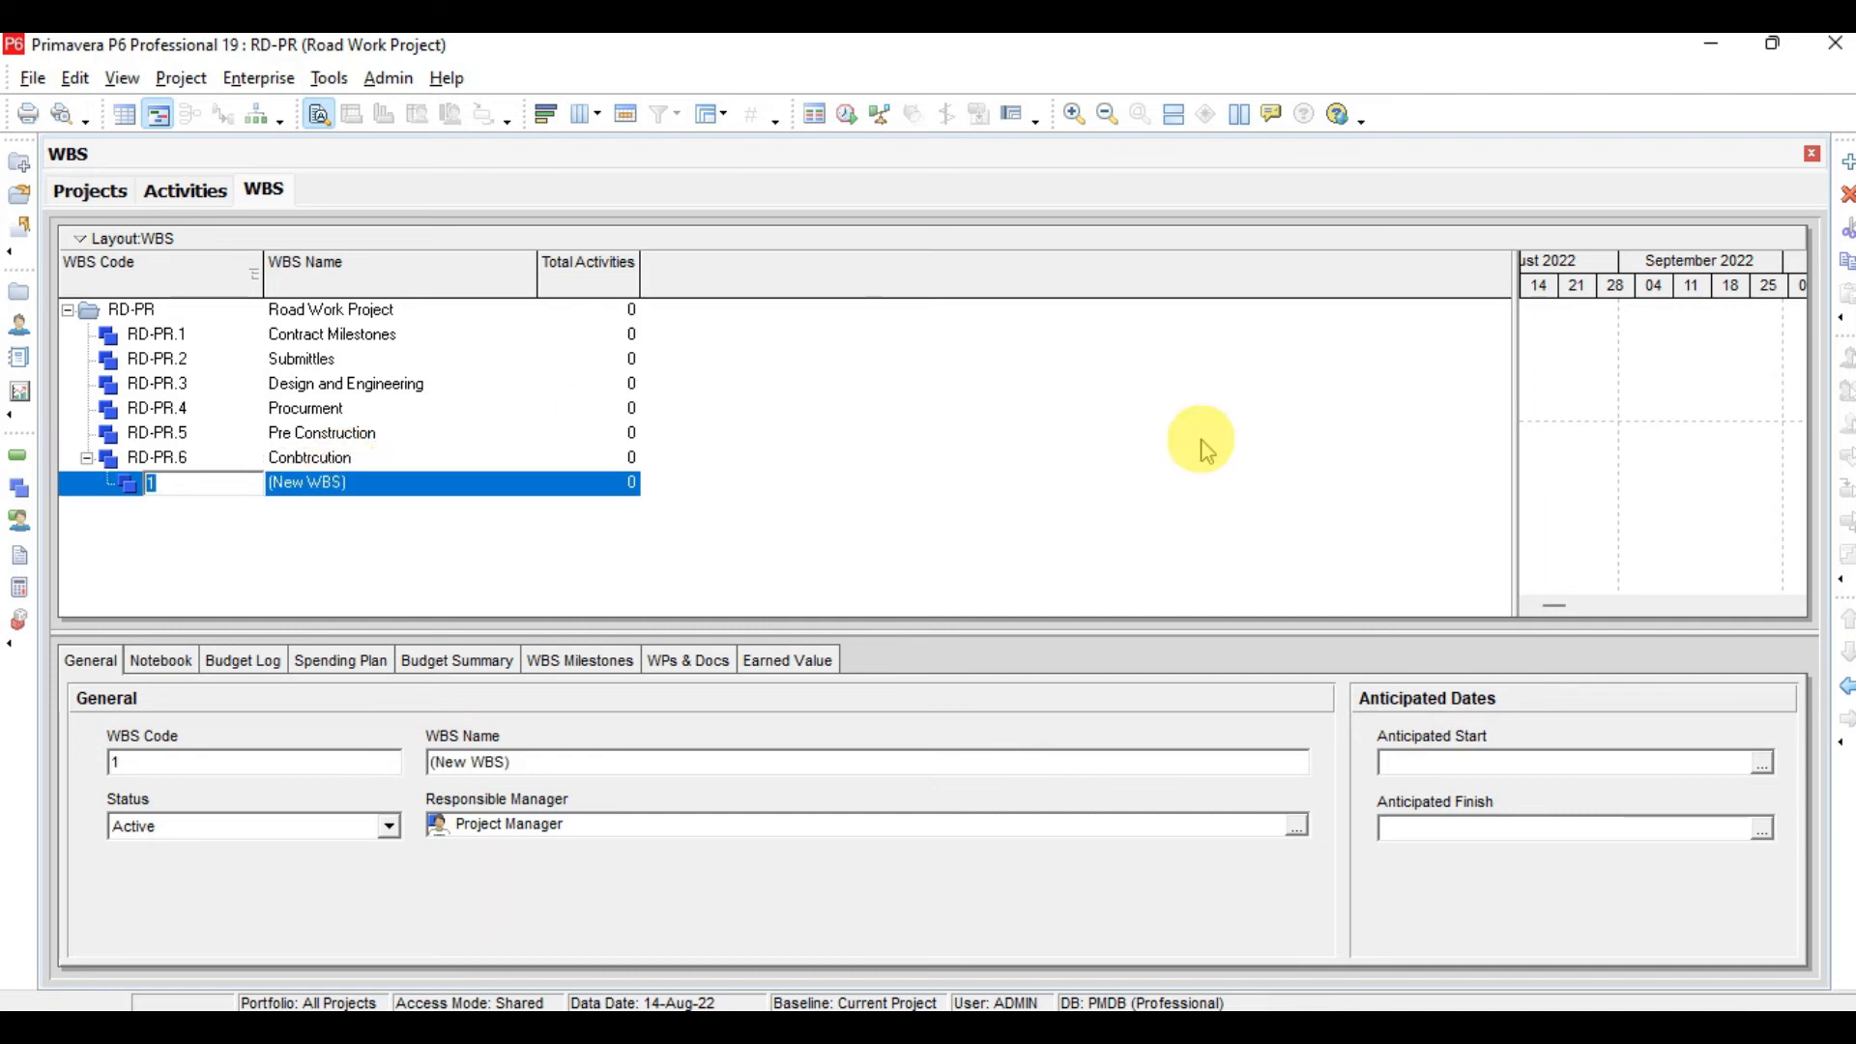
left_click(1846, 687)
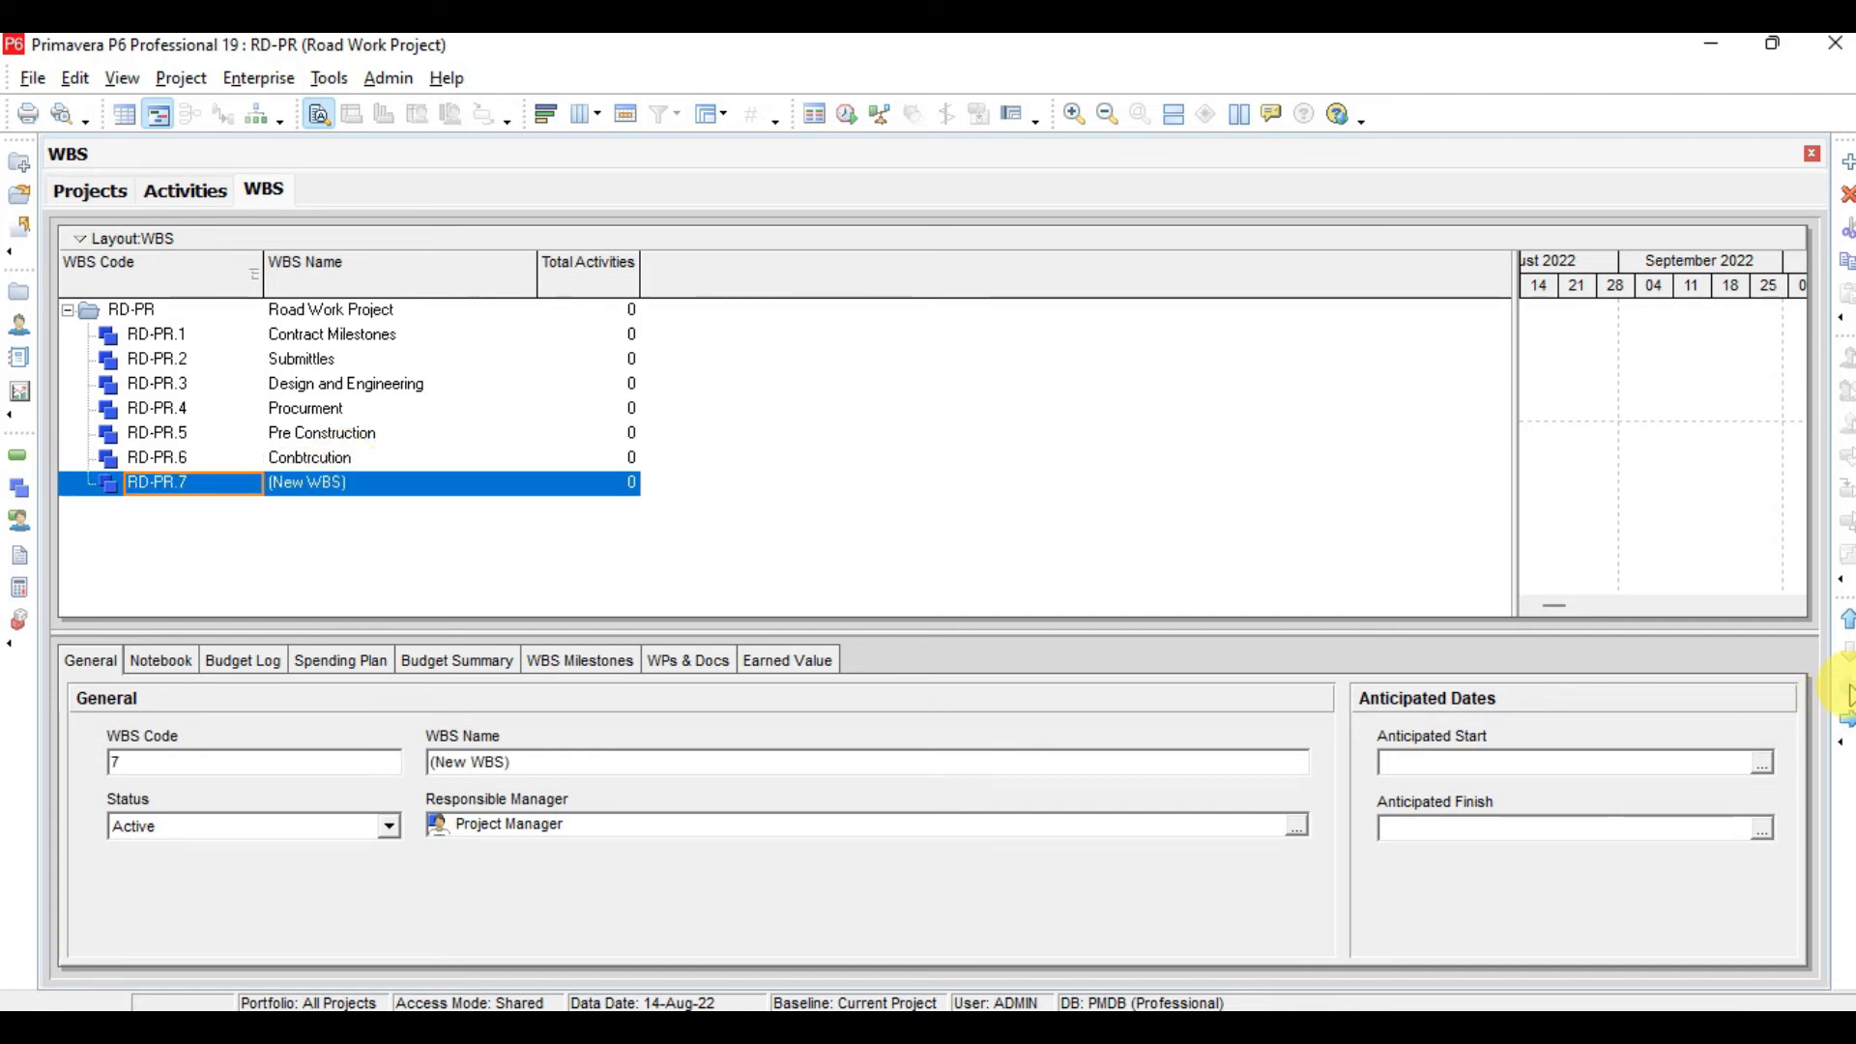
left_click(423, 477)
type("Tes")
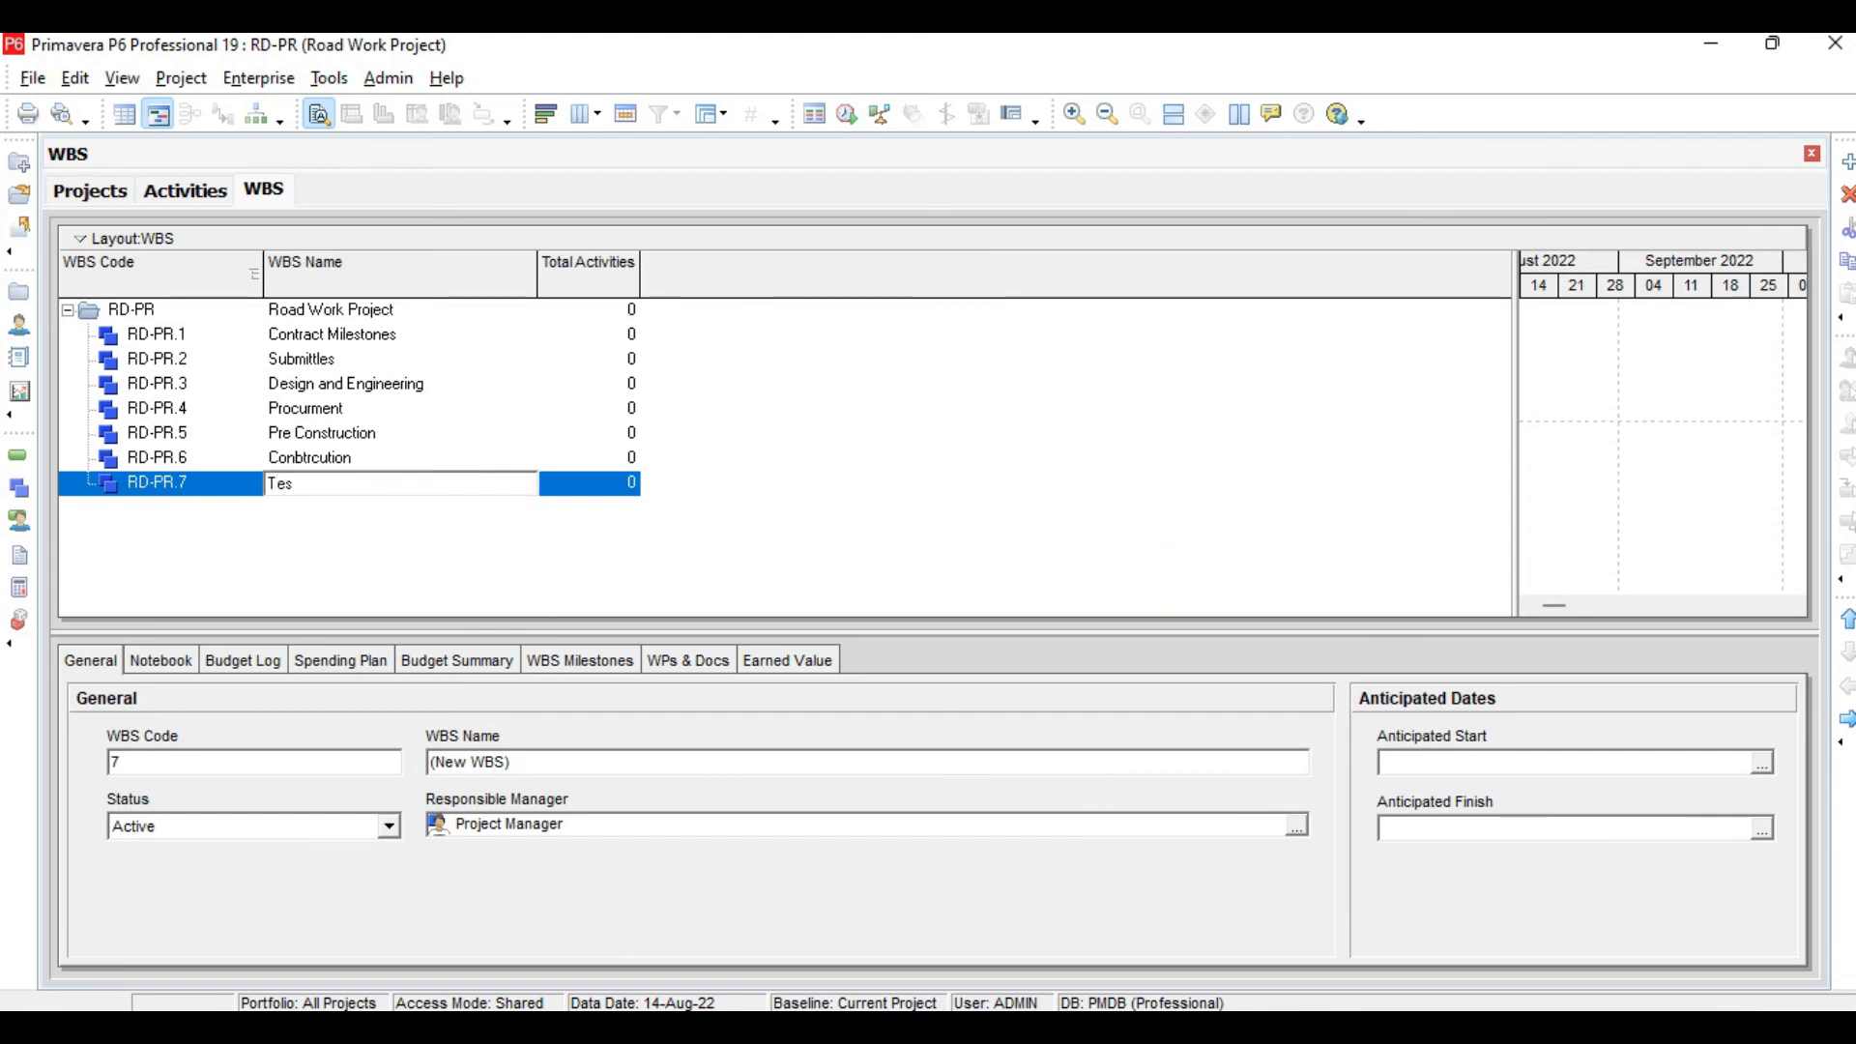
type("ting and Commesioning")
key("Return")
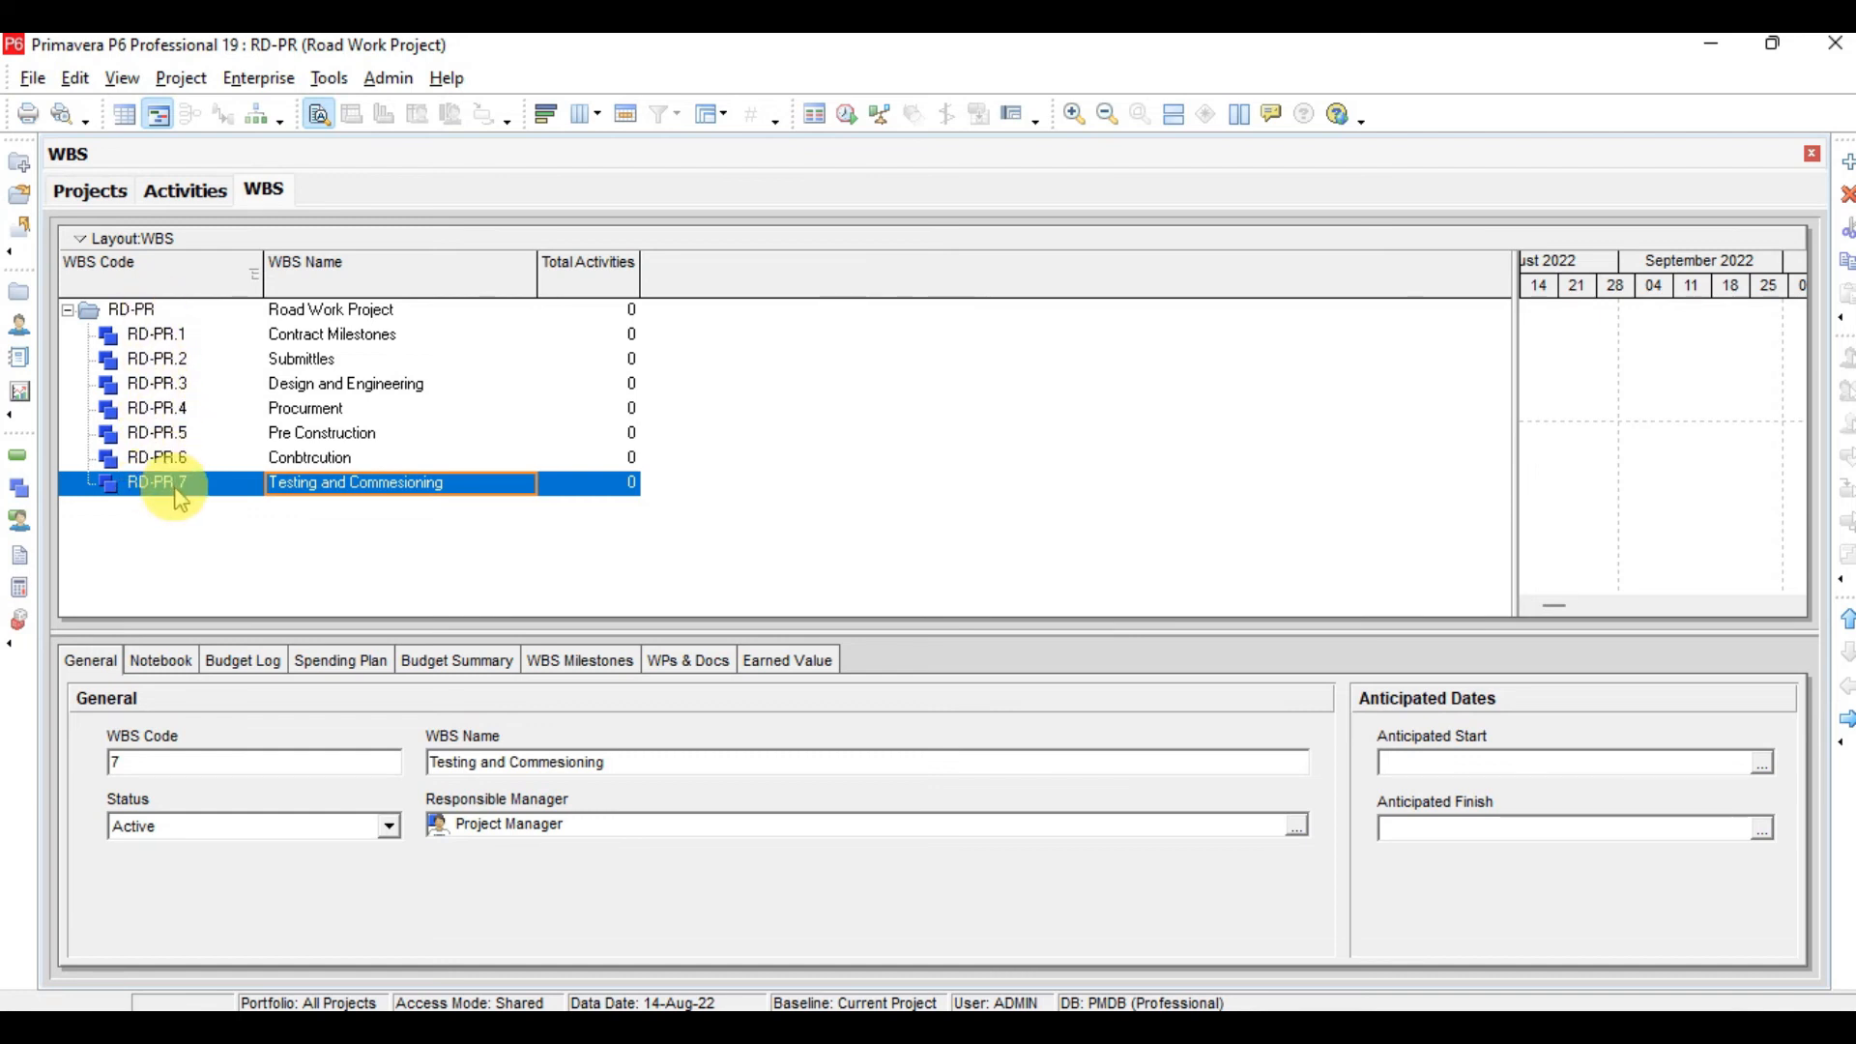
Add a child WBS element named Area-1 under Conbtrcution, after checking the slide's WBS chart
left_click(1175, 1033)
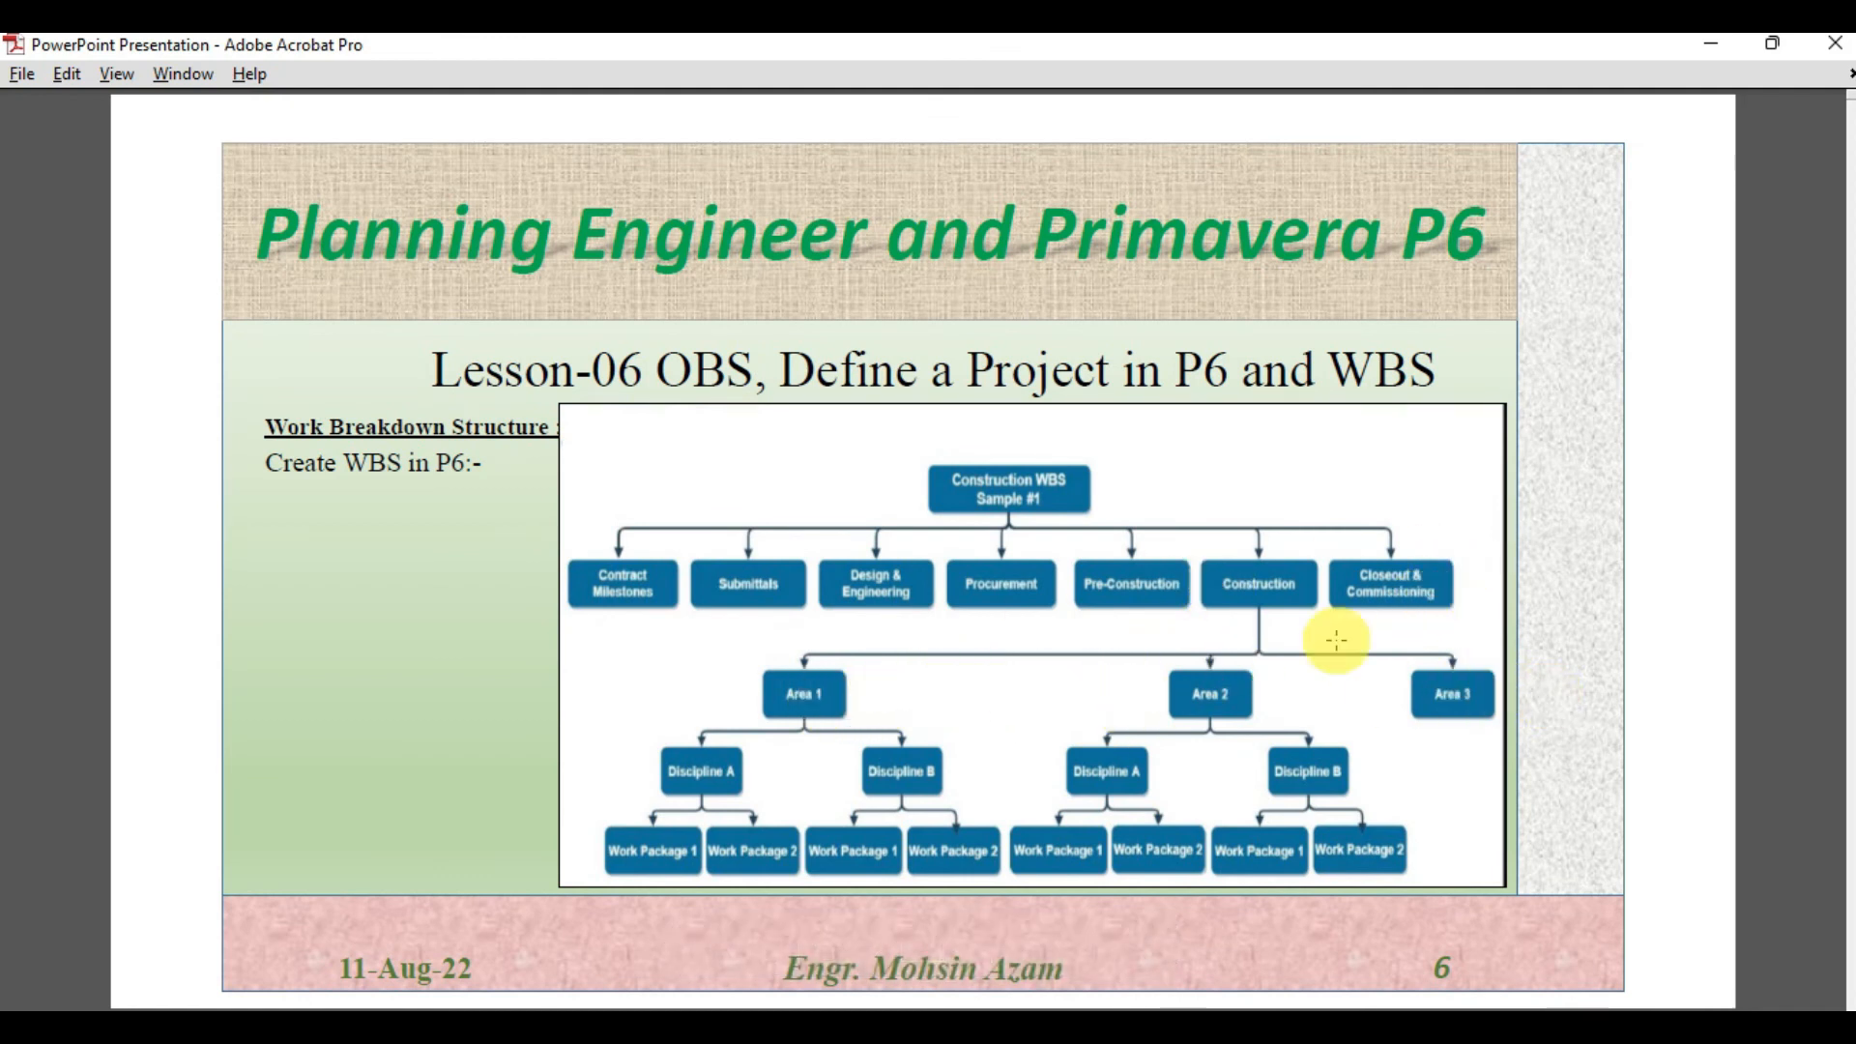
left_click(1176, 1031)
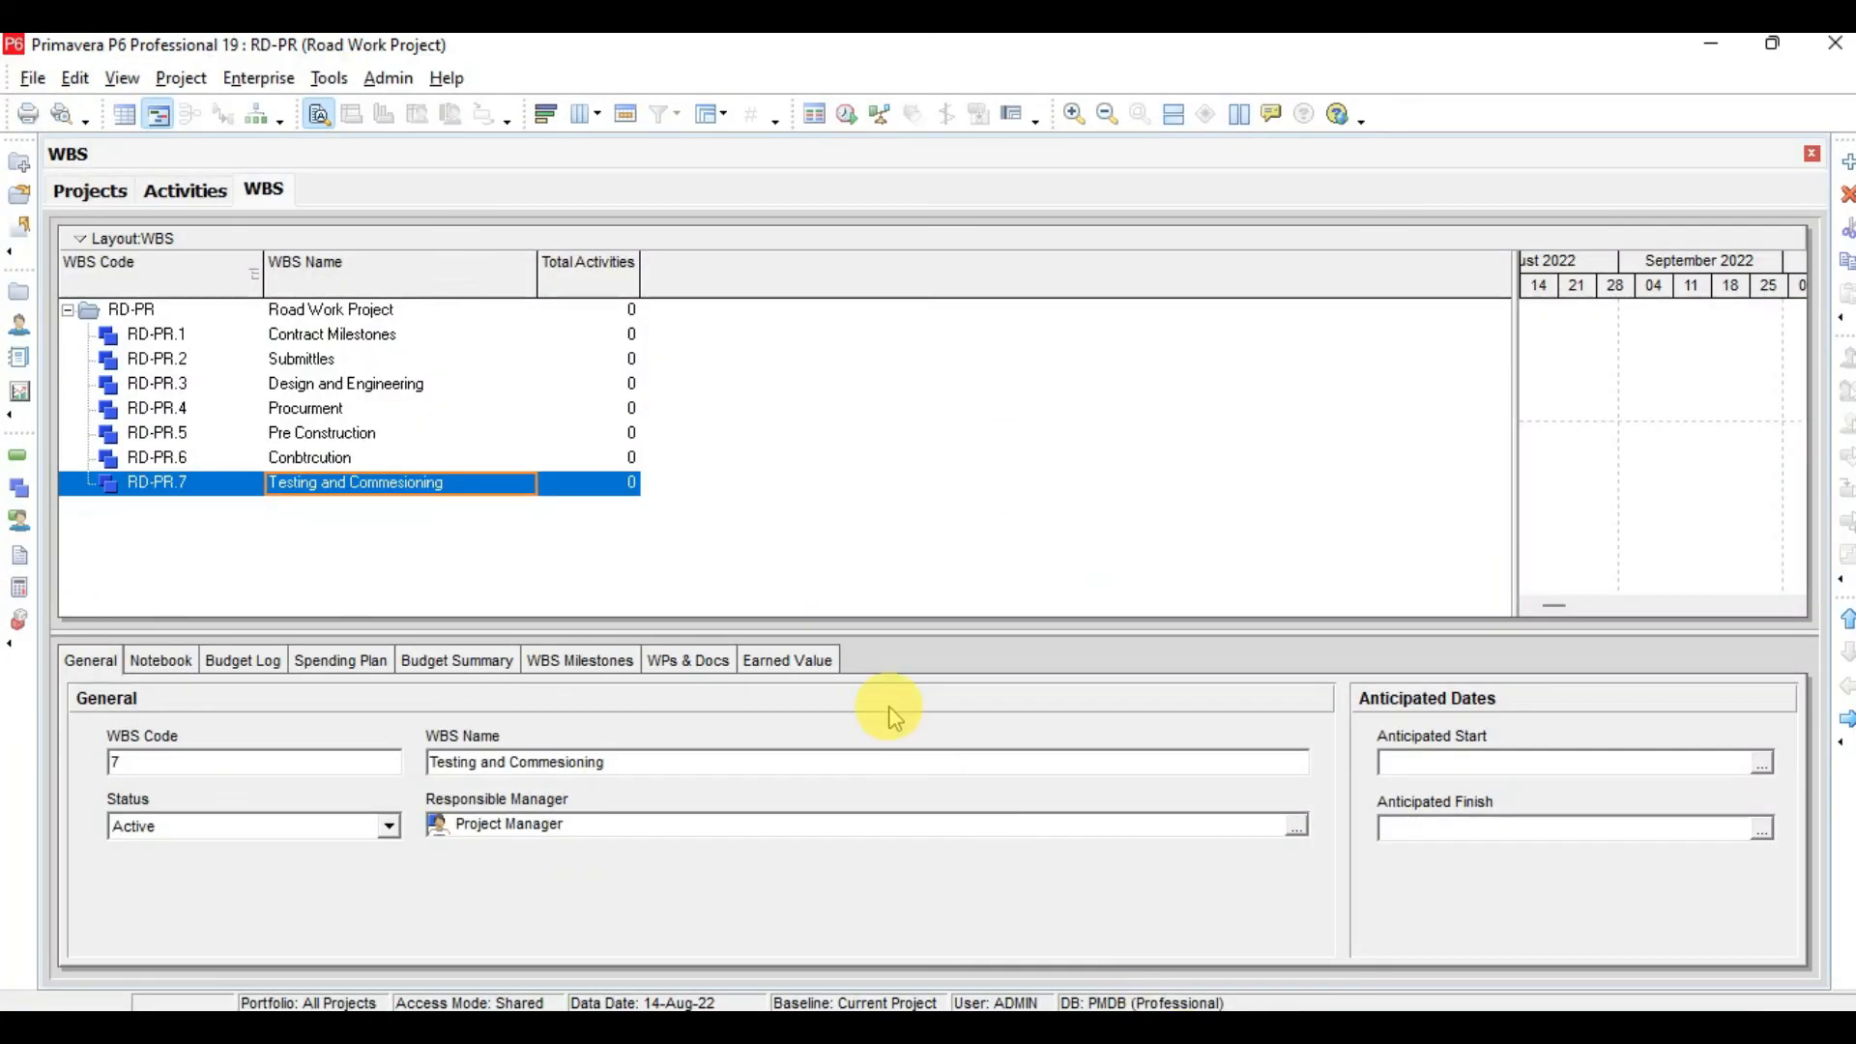
left_click(329, 462)
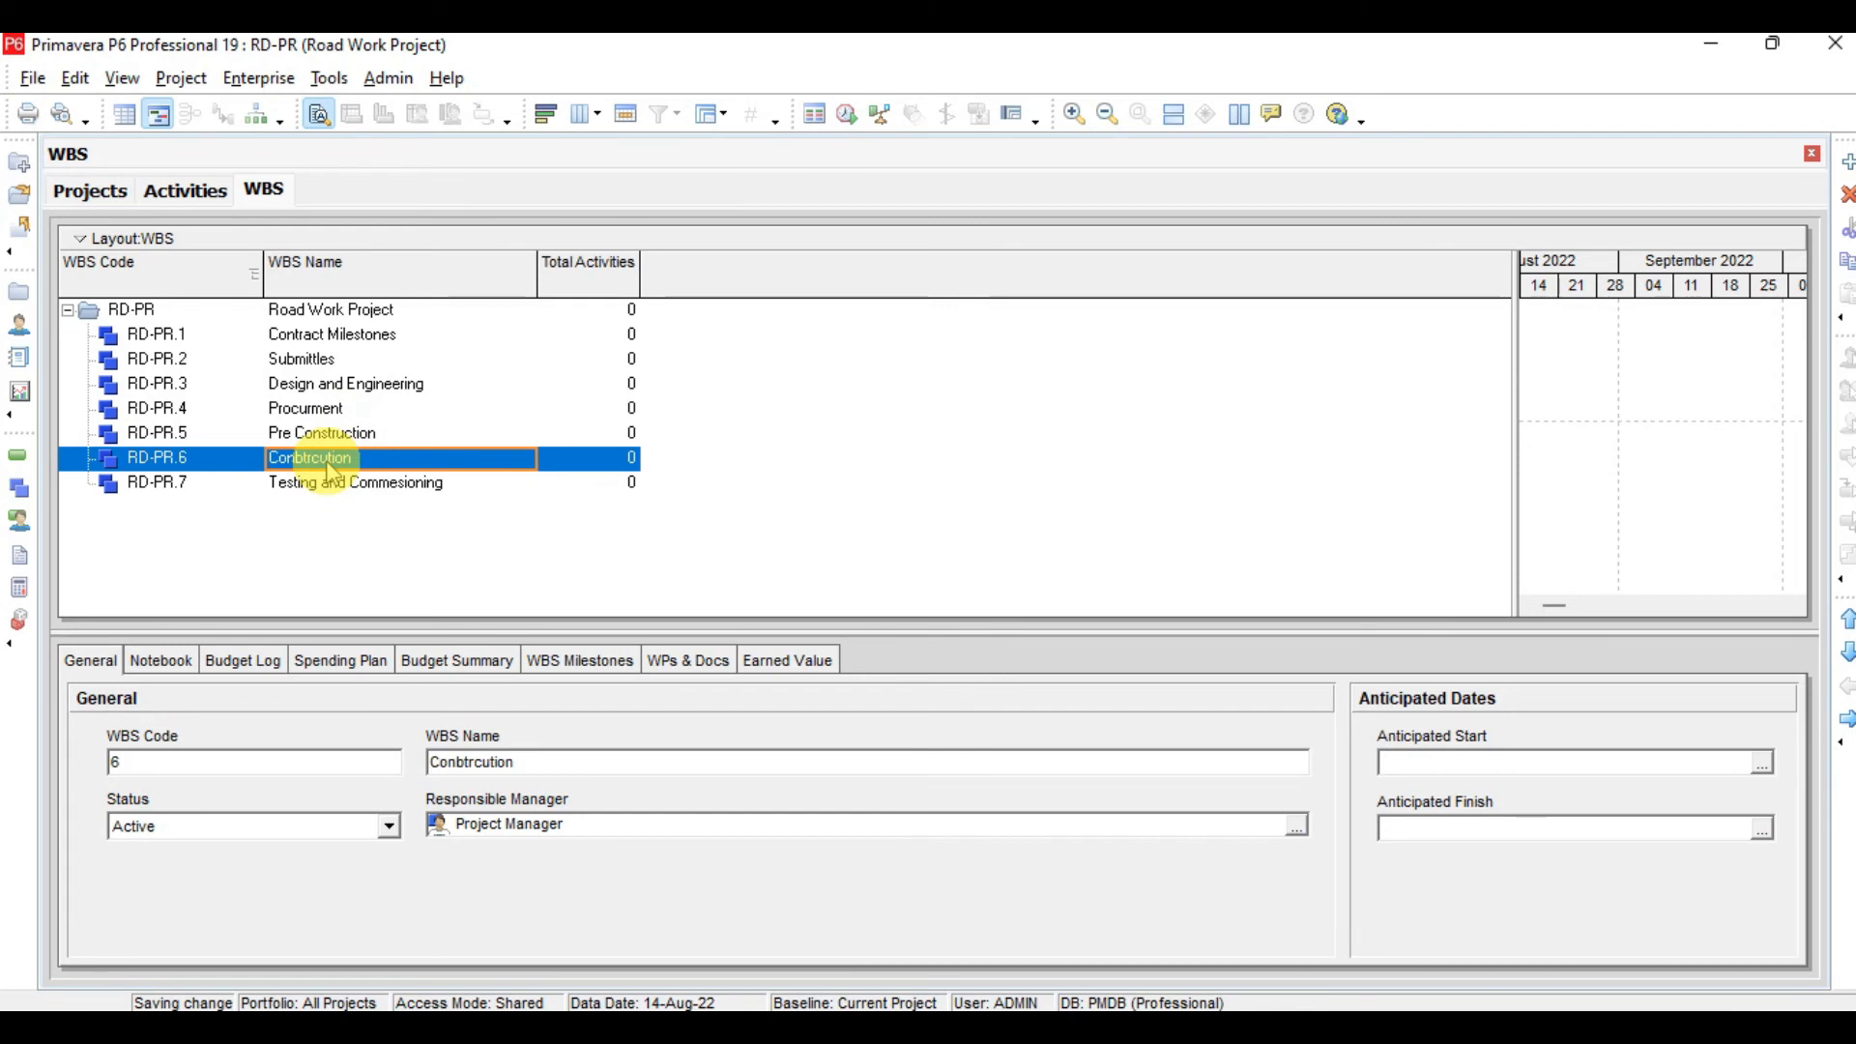
key("Insert")
key("Tab")
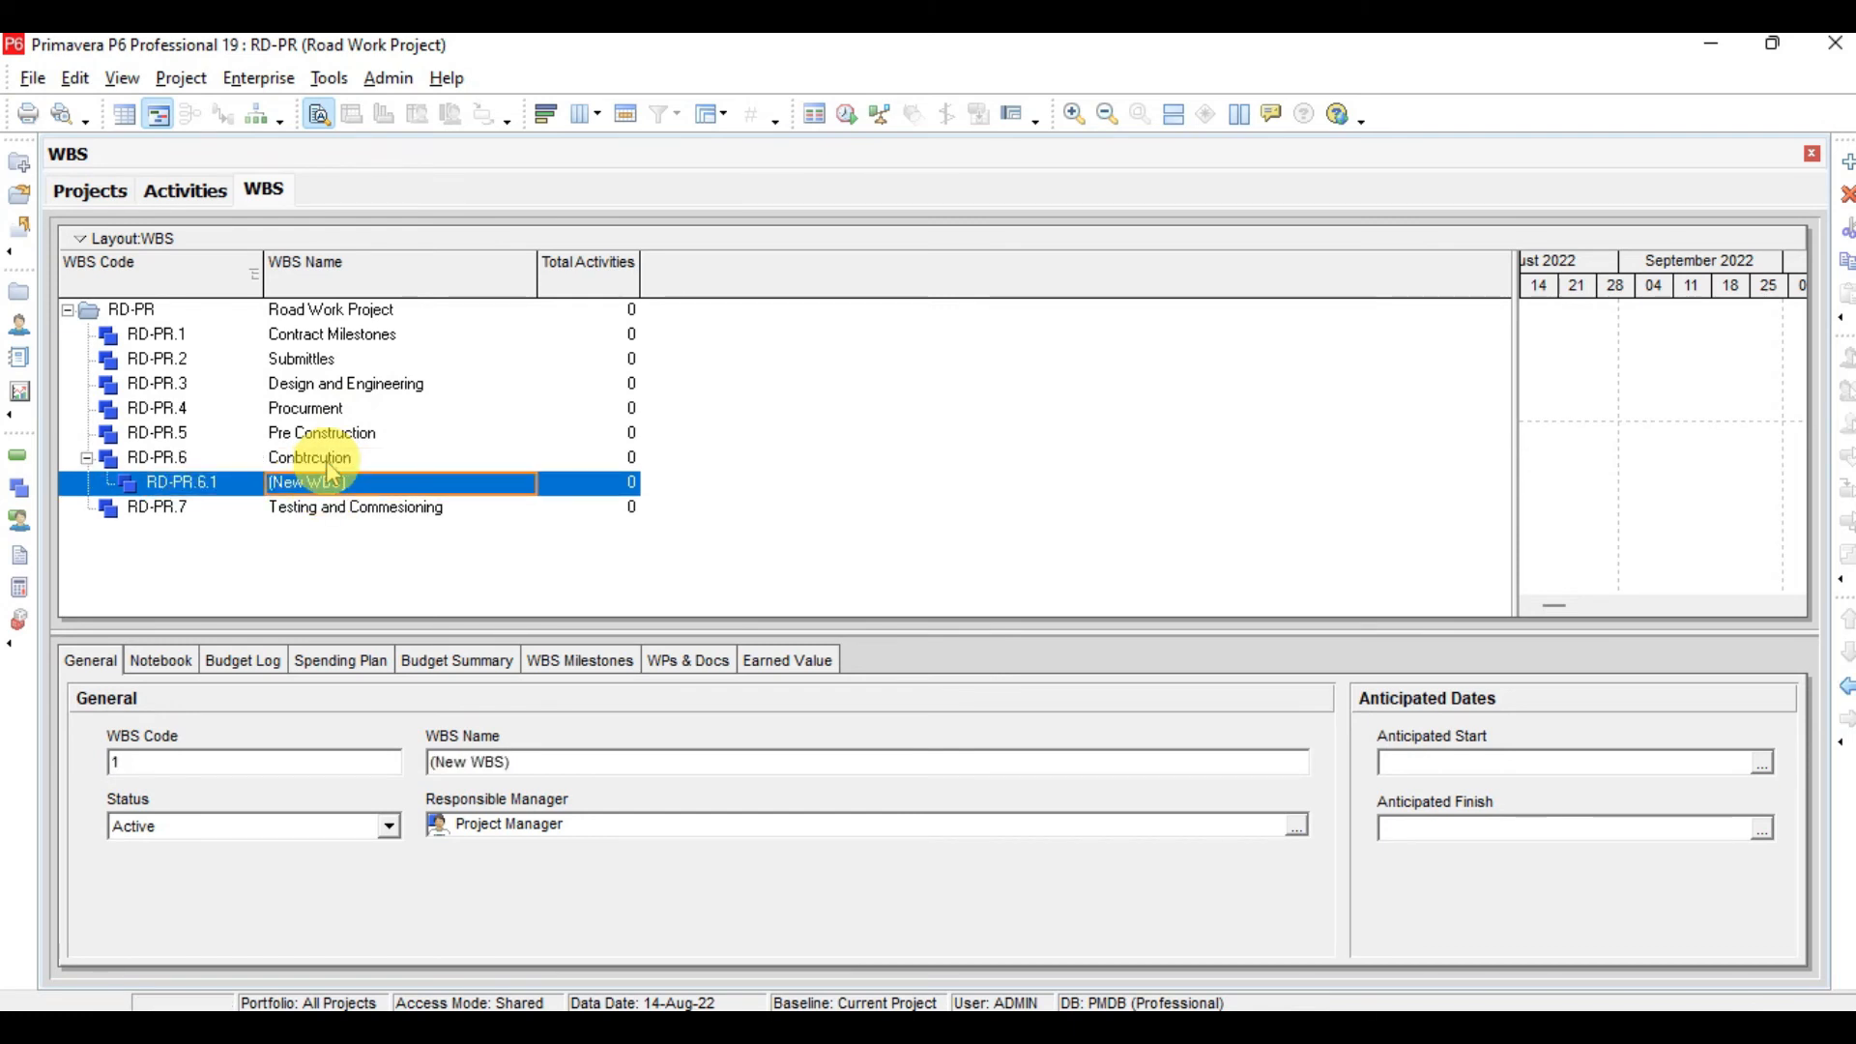
type("Area-1")
key("Return")
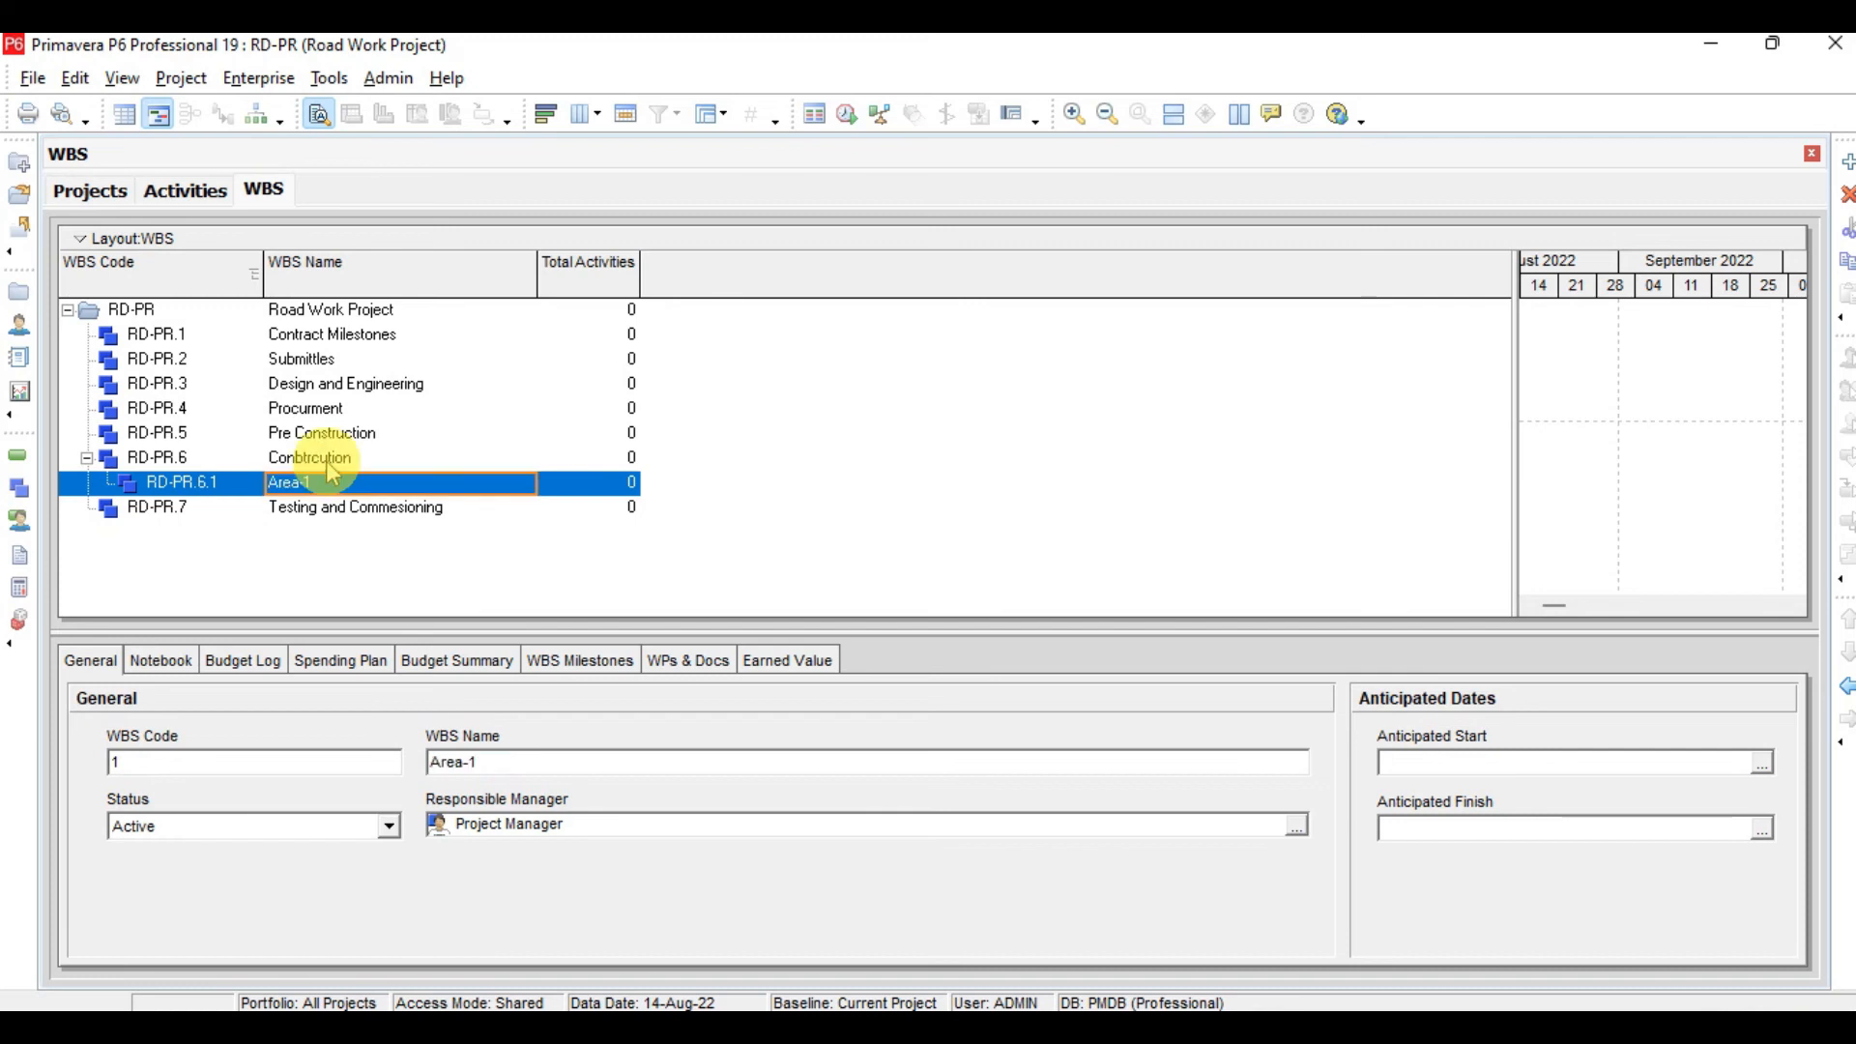
Add a second child WBS element named Area-2 under Conbtrcution
key("Insert")
left_click(1846, 686)
left_click(457, 504)
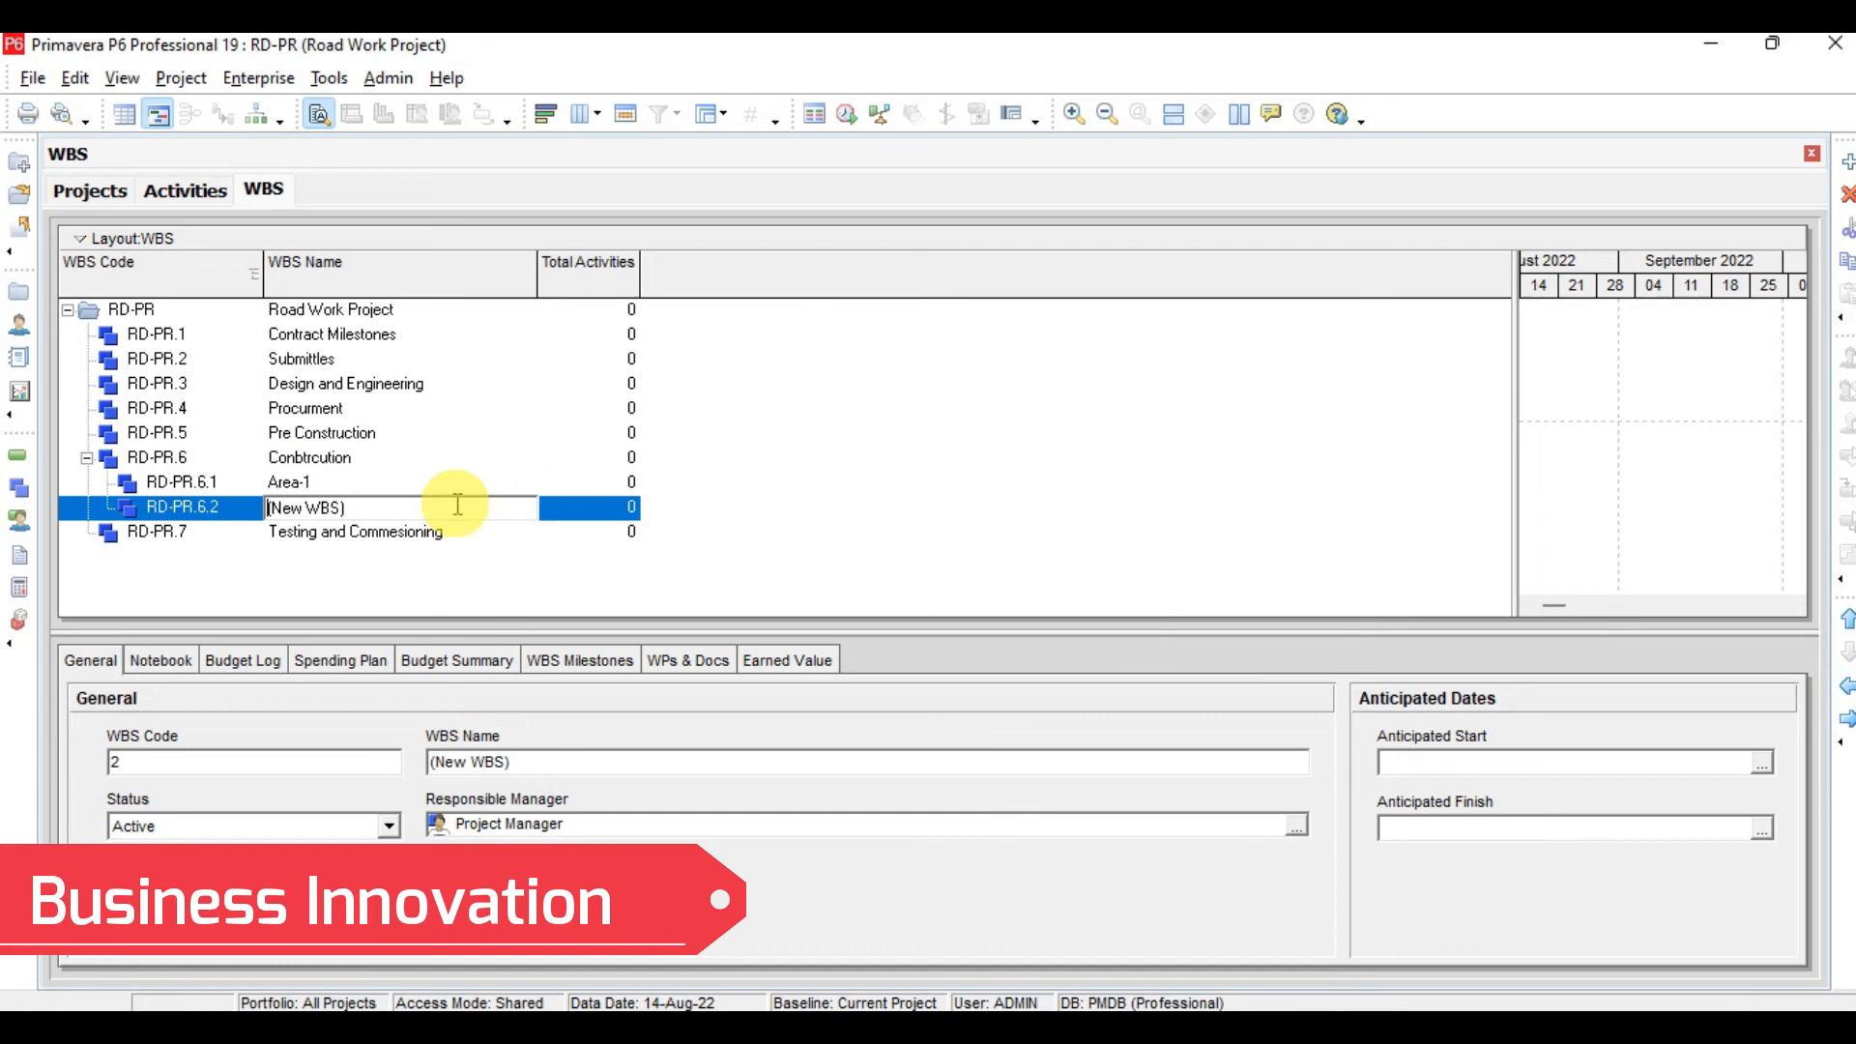
key("Delete")
key("Delete")
key("Delete")
key("Delete")
key("Delete")
key("Delete")
key("Delete")
key("Delete")
key("Delete")
type("A")
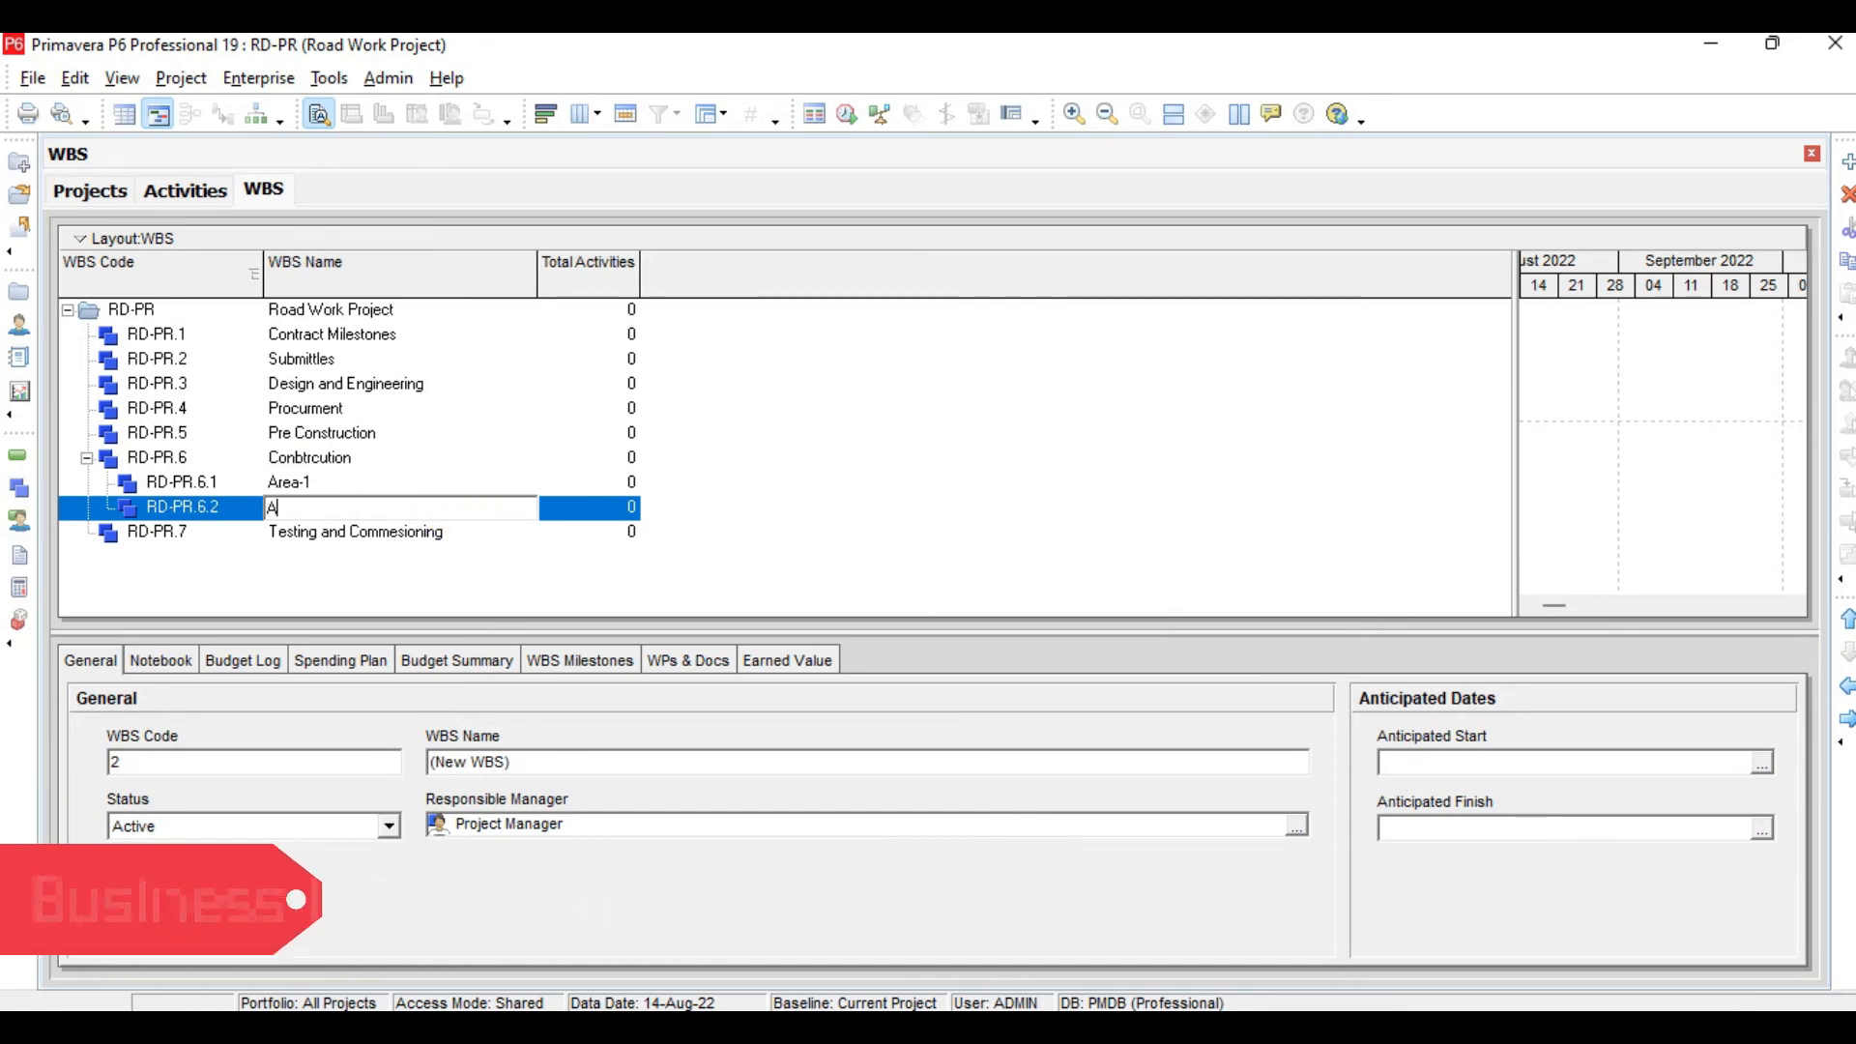
type("rea-2")
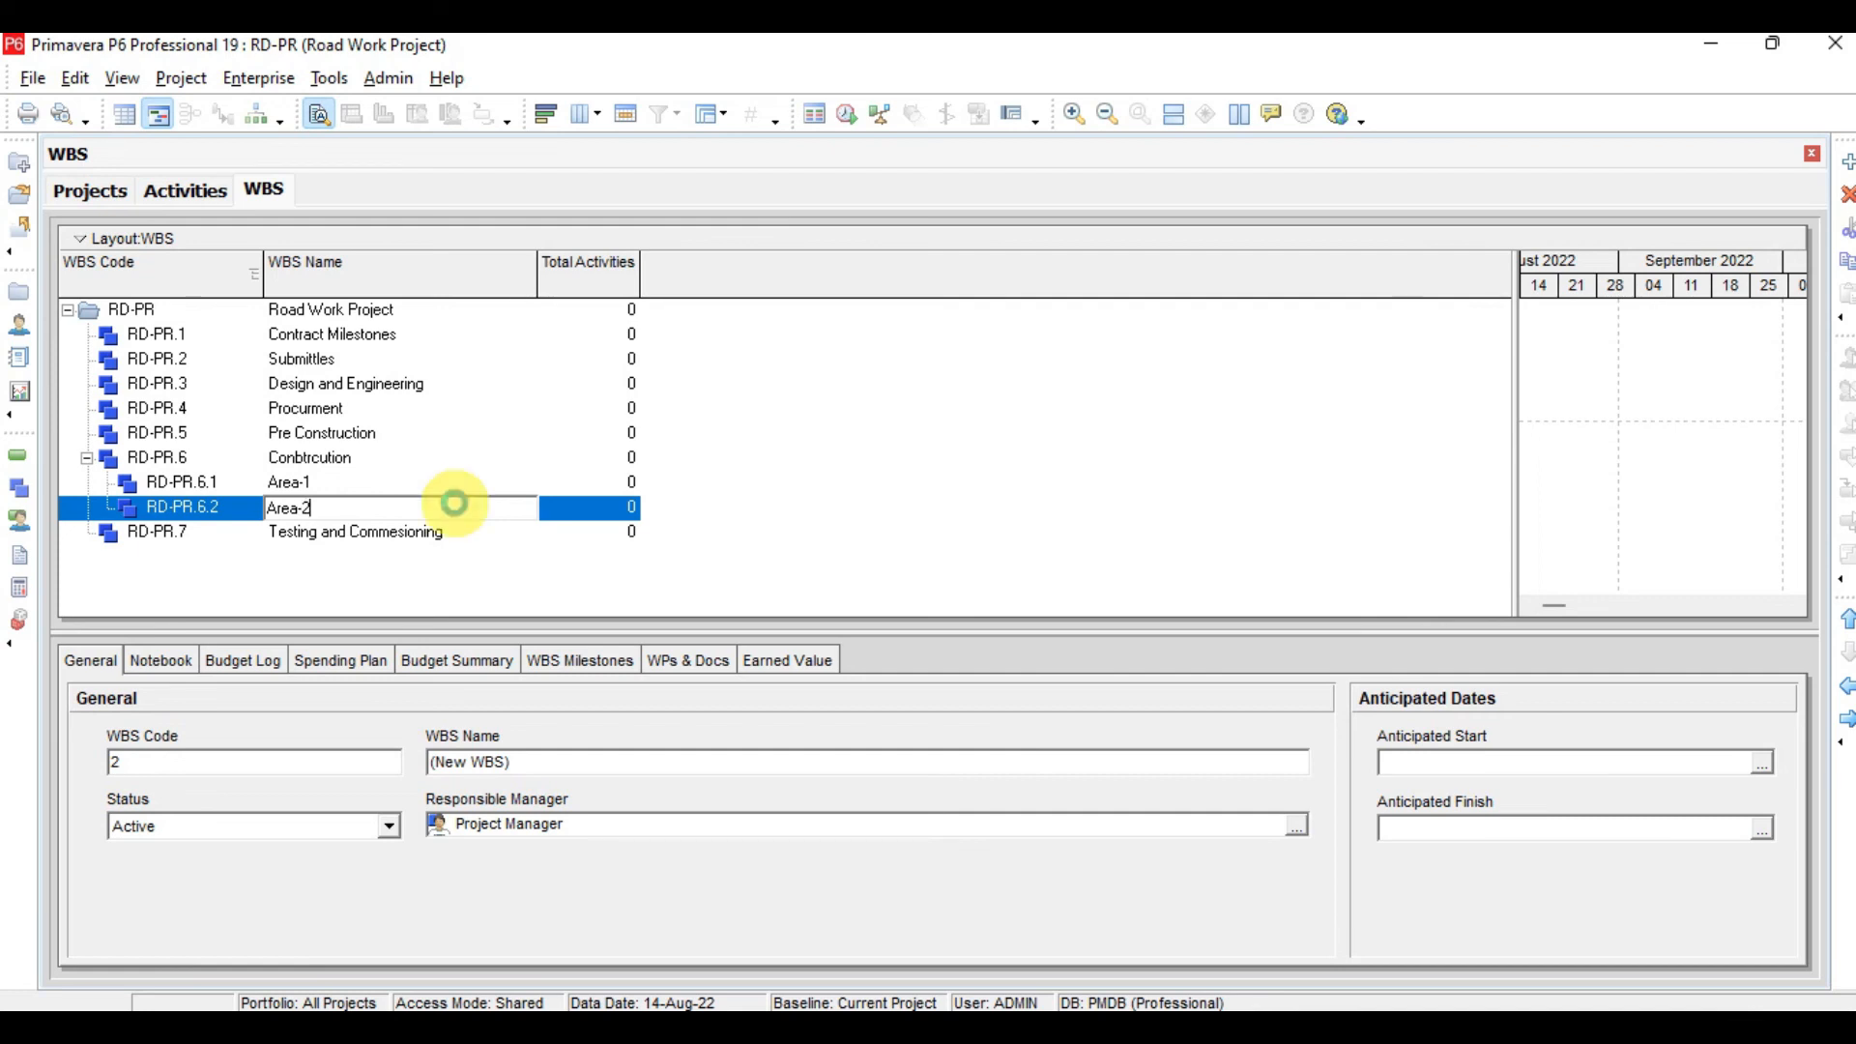
key("Return")
Add a third child WBS element named Area-3 under Conbtrcution, after Area-2
key("Insert")
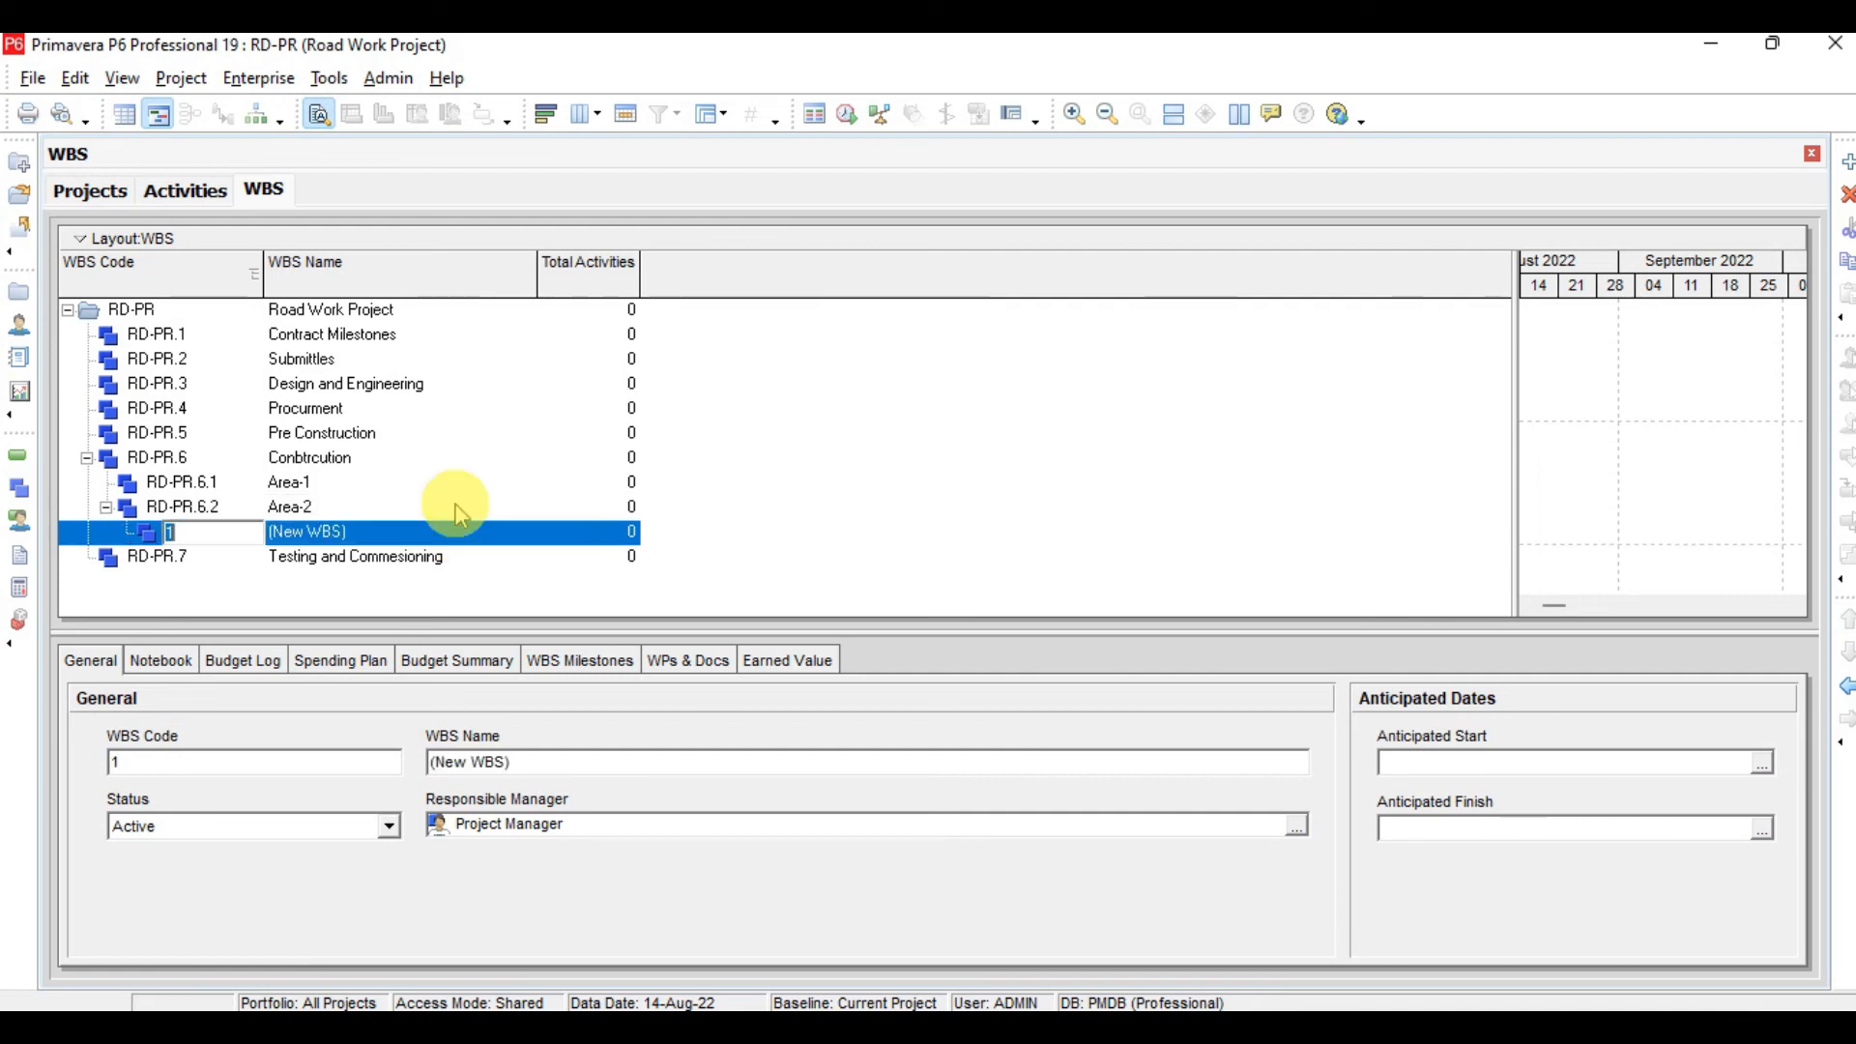
left_click(1847, 687)
left_click(418, 533)
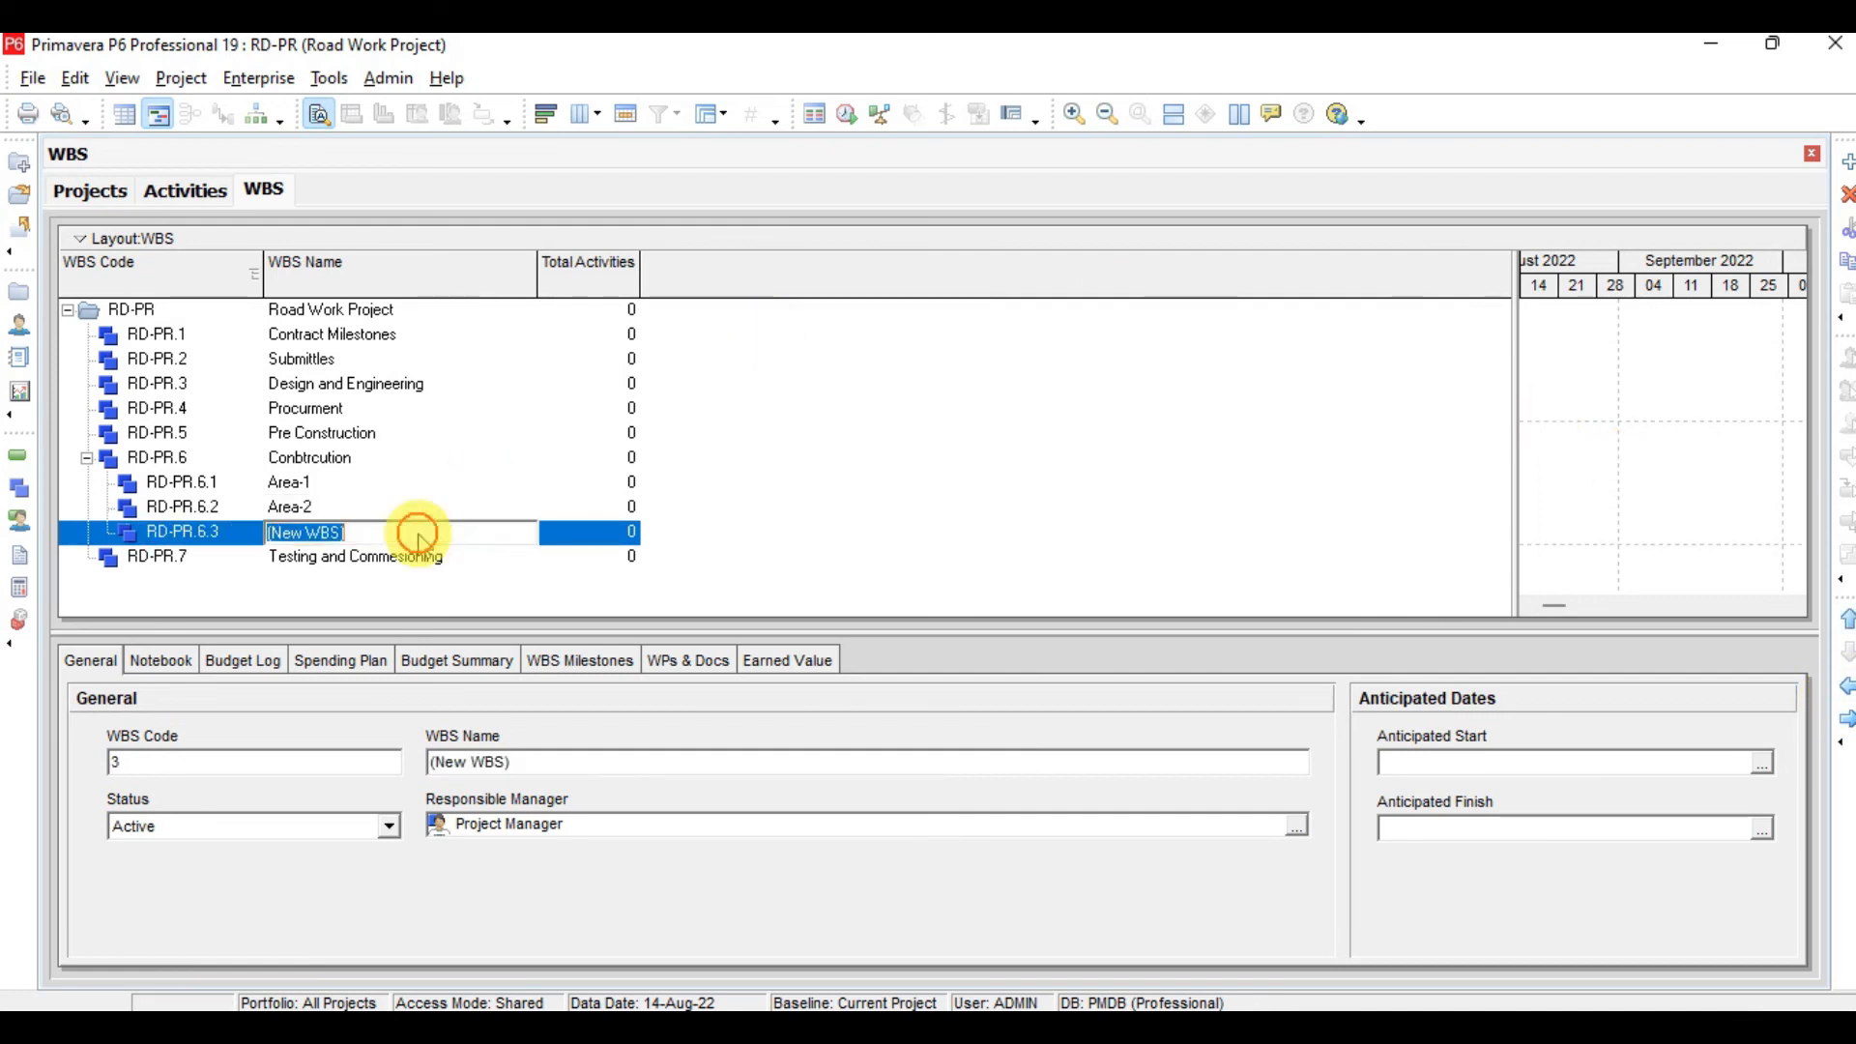
key("BackSpace")
type("A")
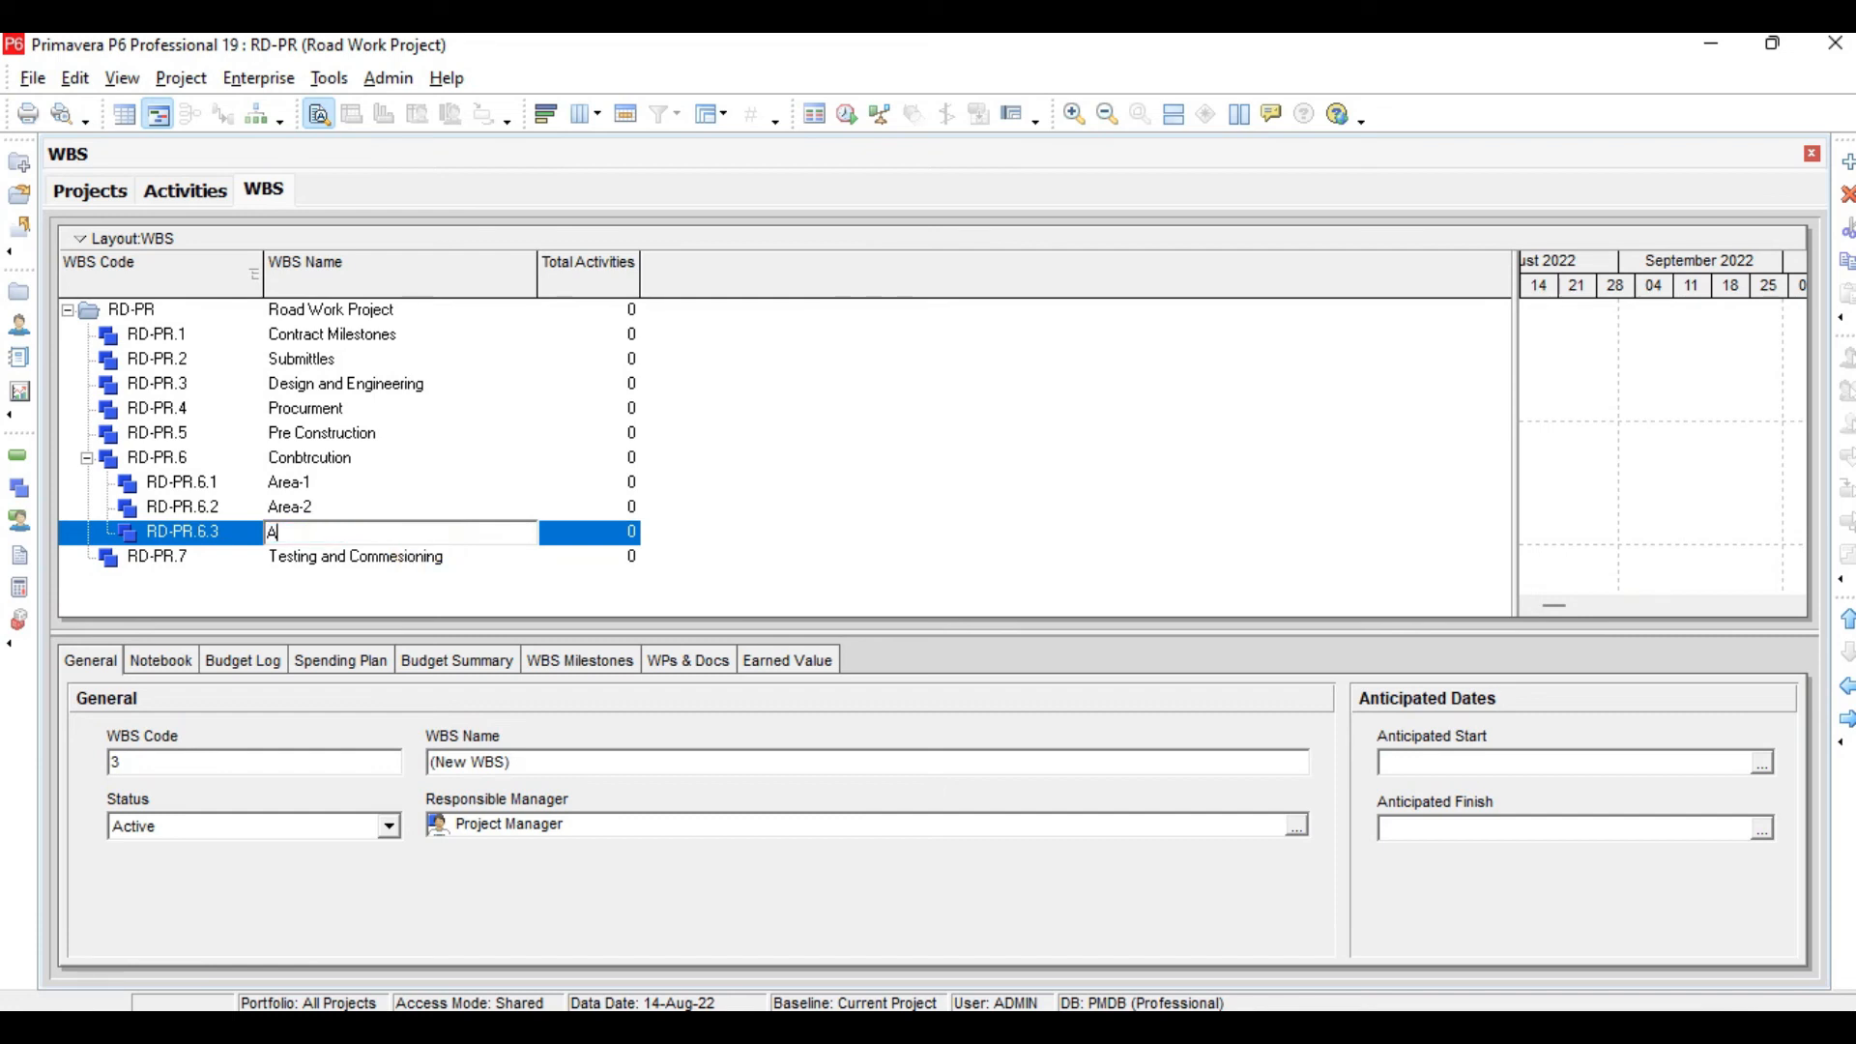
type("rea-3")
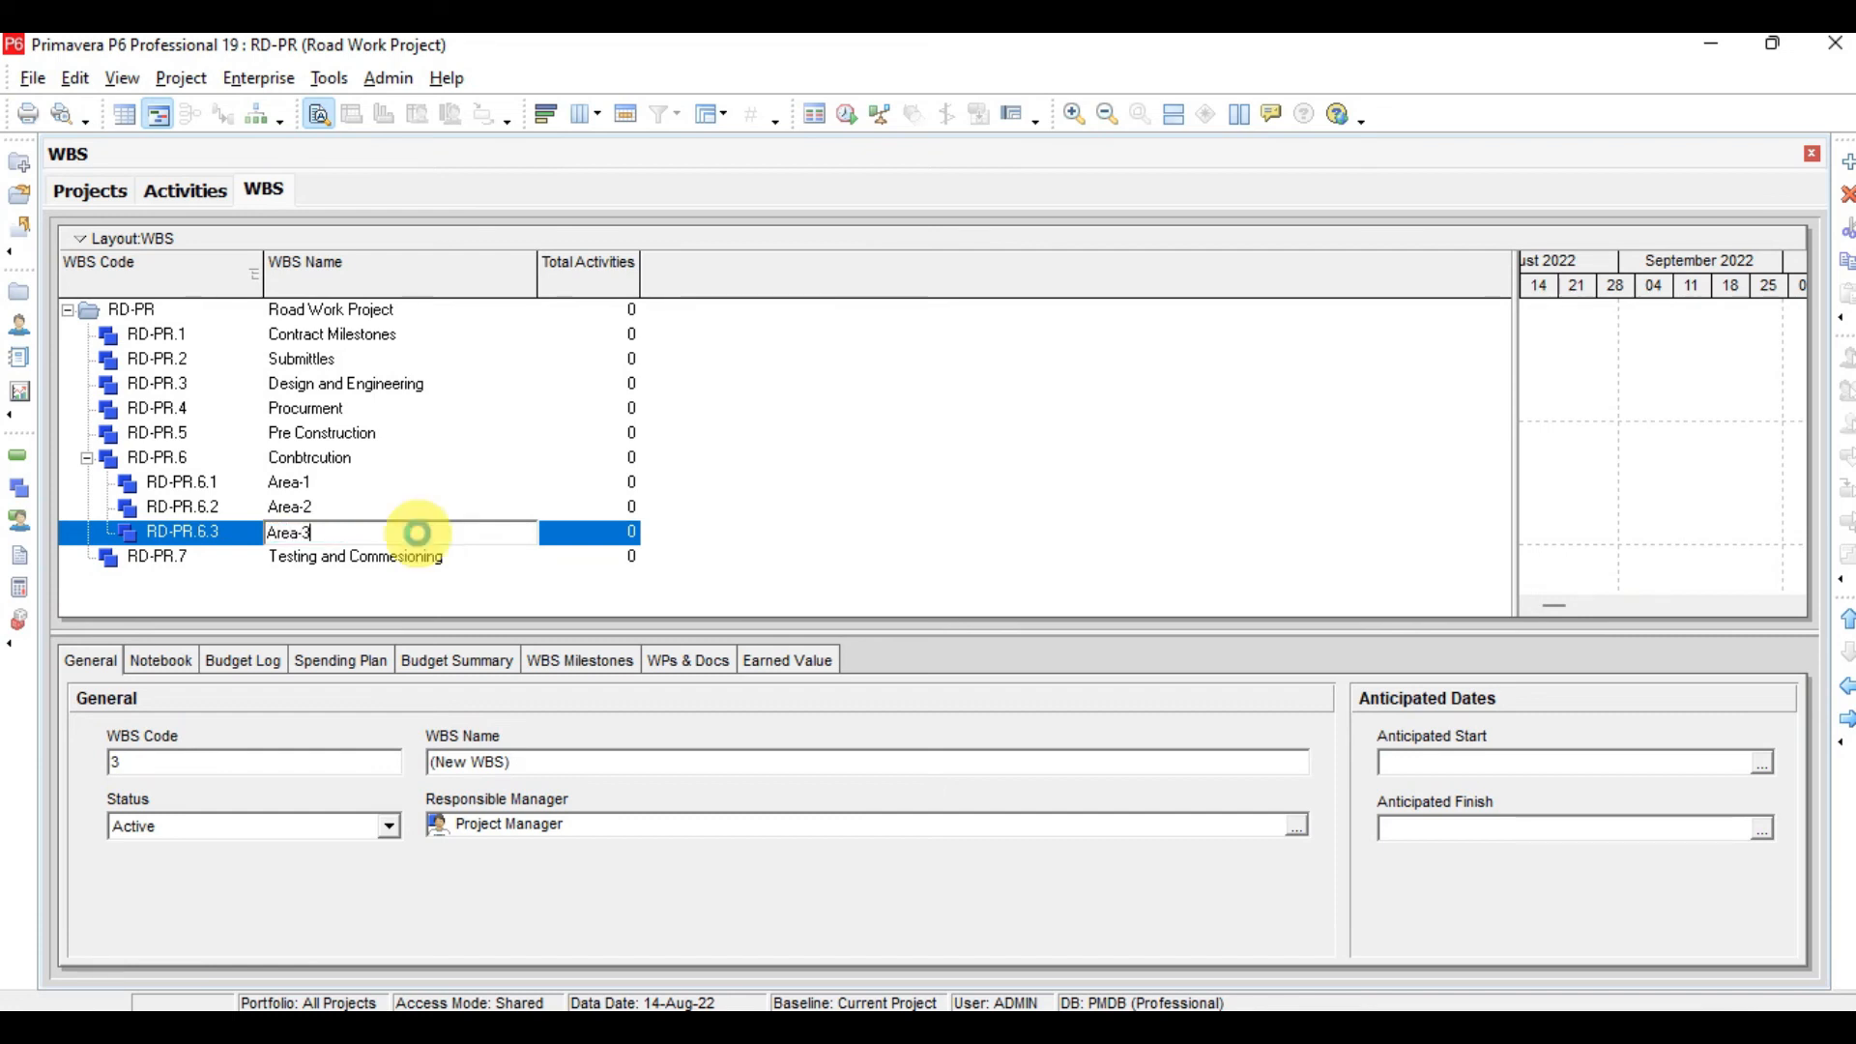
key("Return")
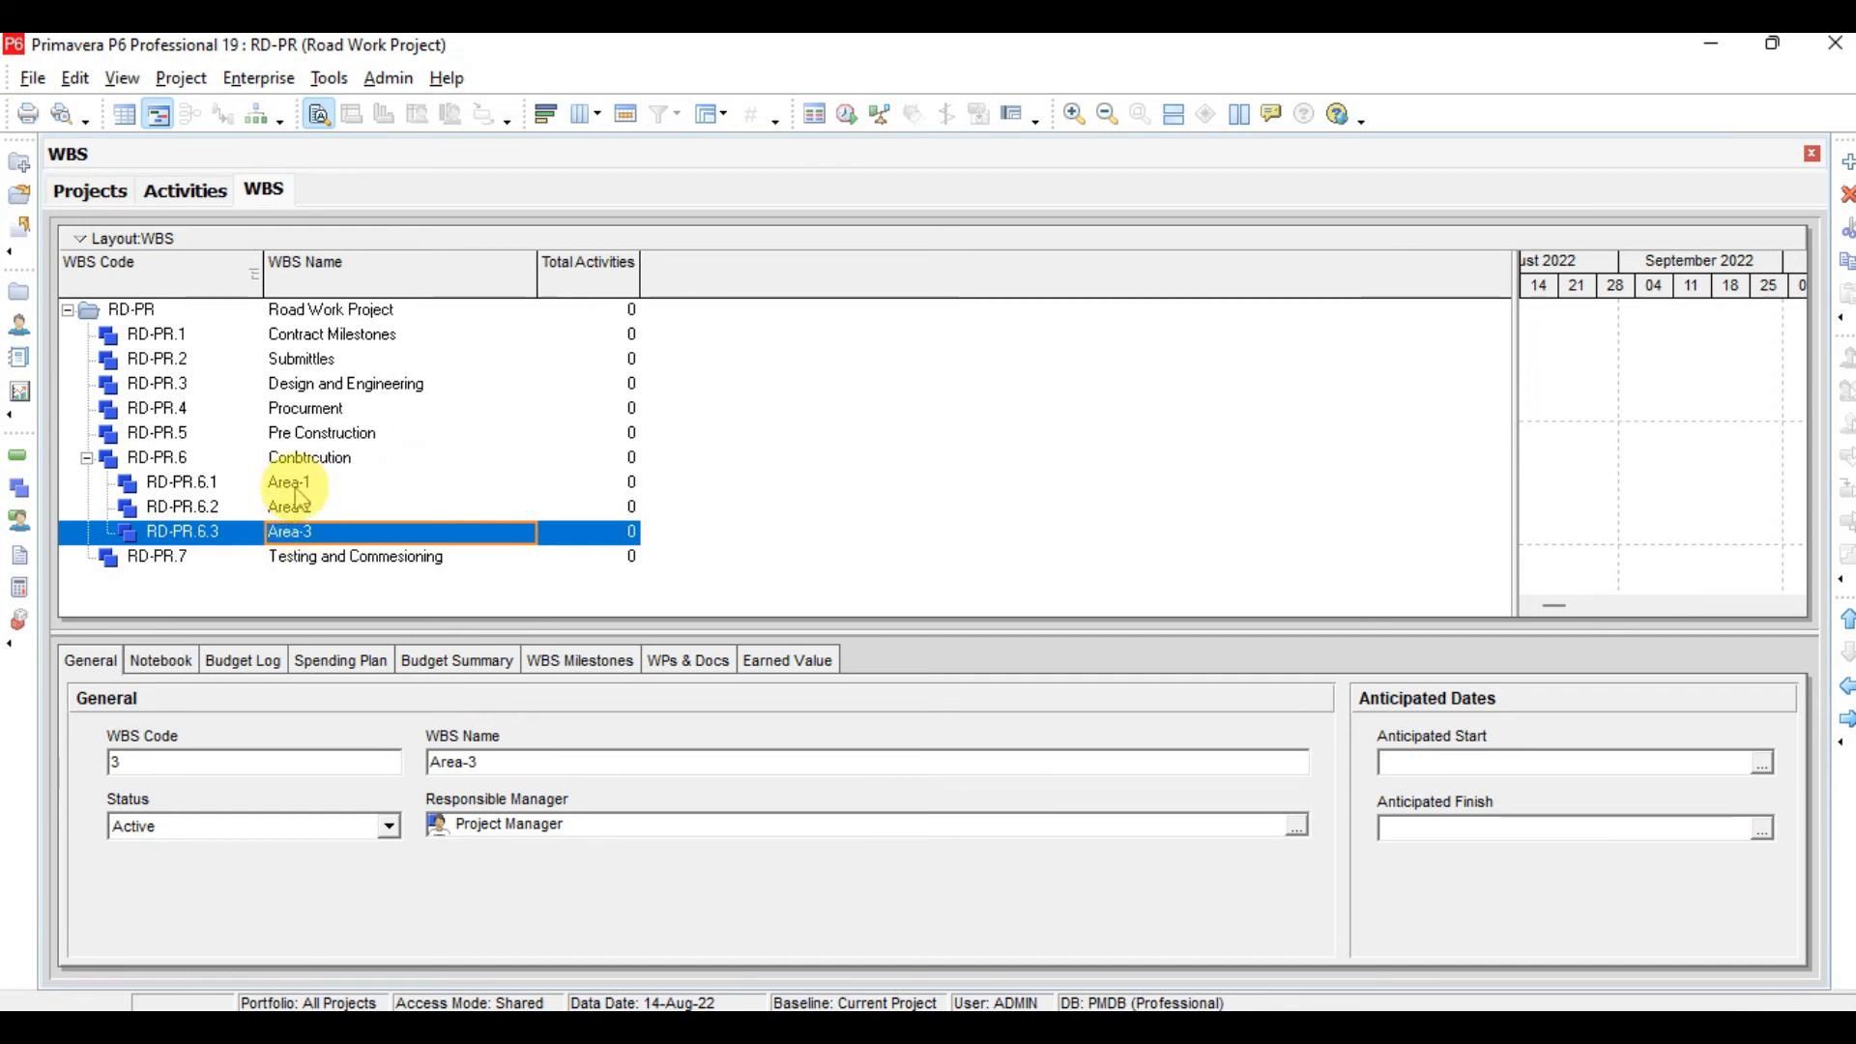
Rename the Conbtrcution WBS element to Constrcution
left_click(314, 462)
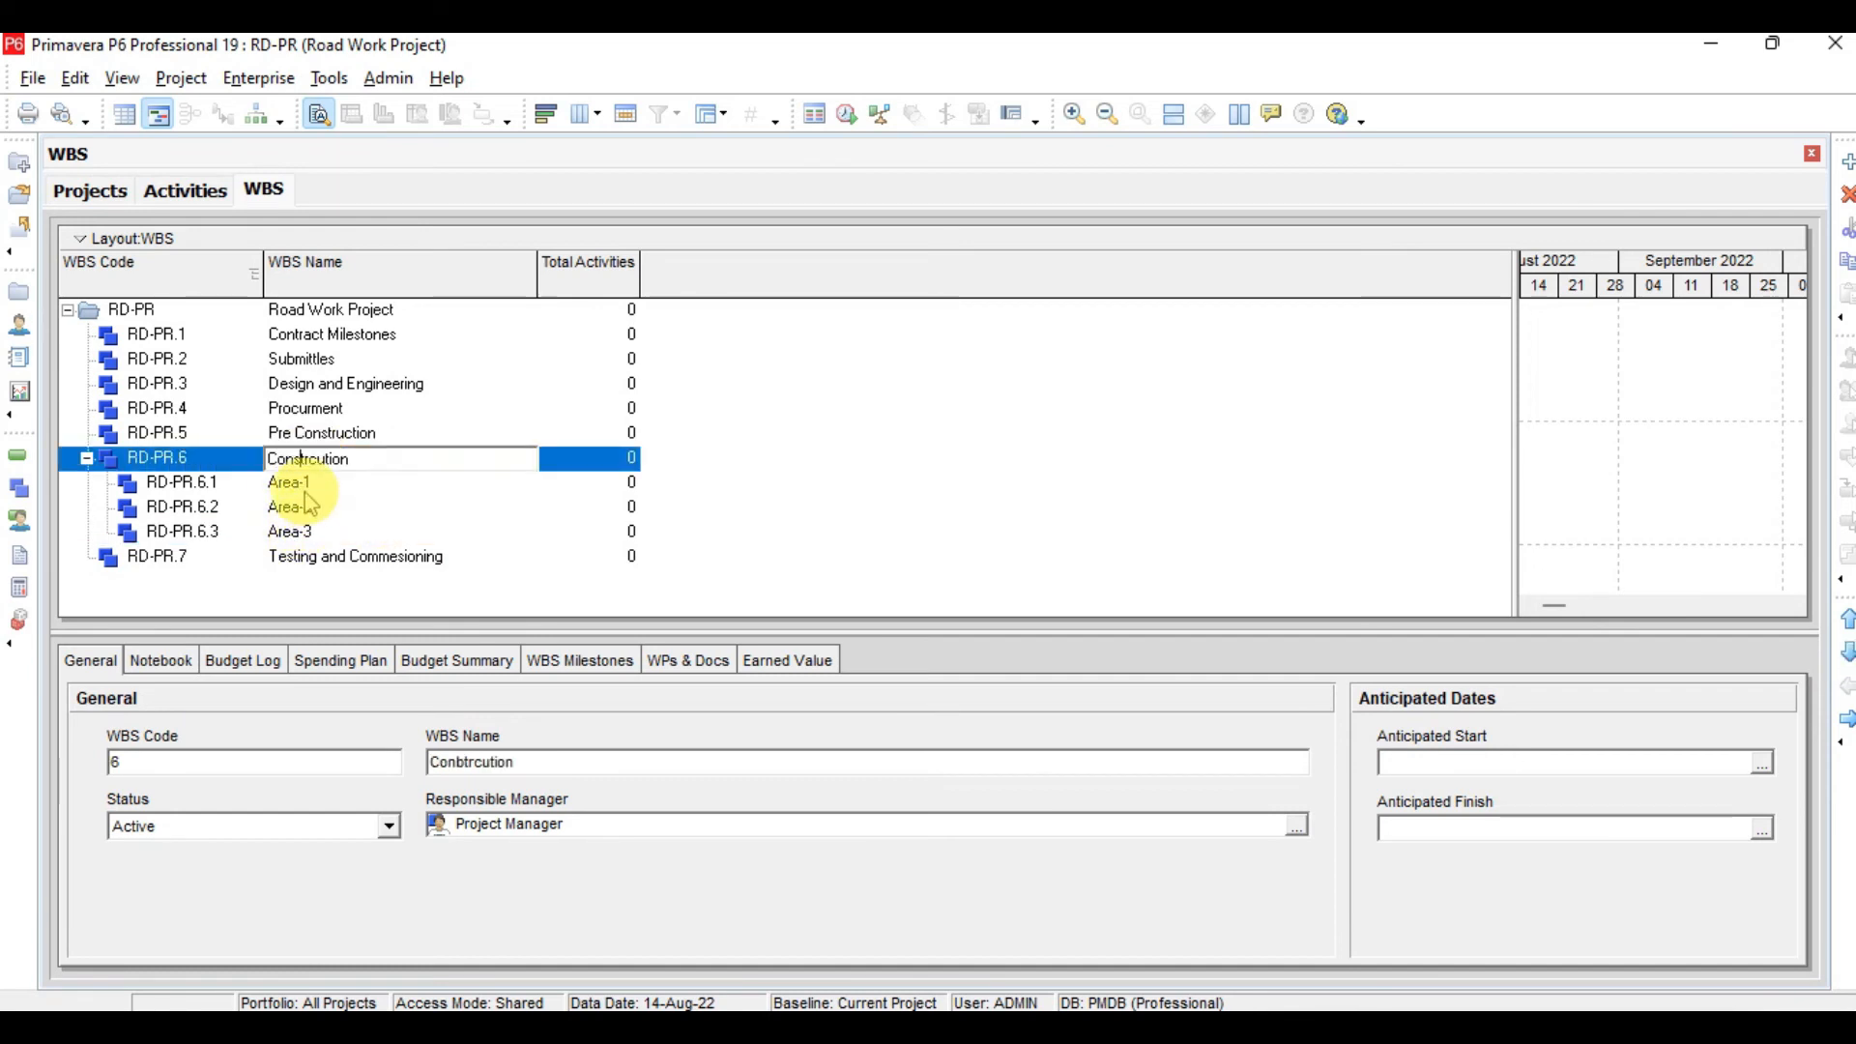
left_click(308, 484)
left_click(315, 509)
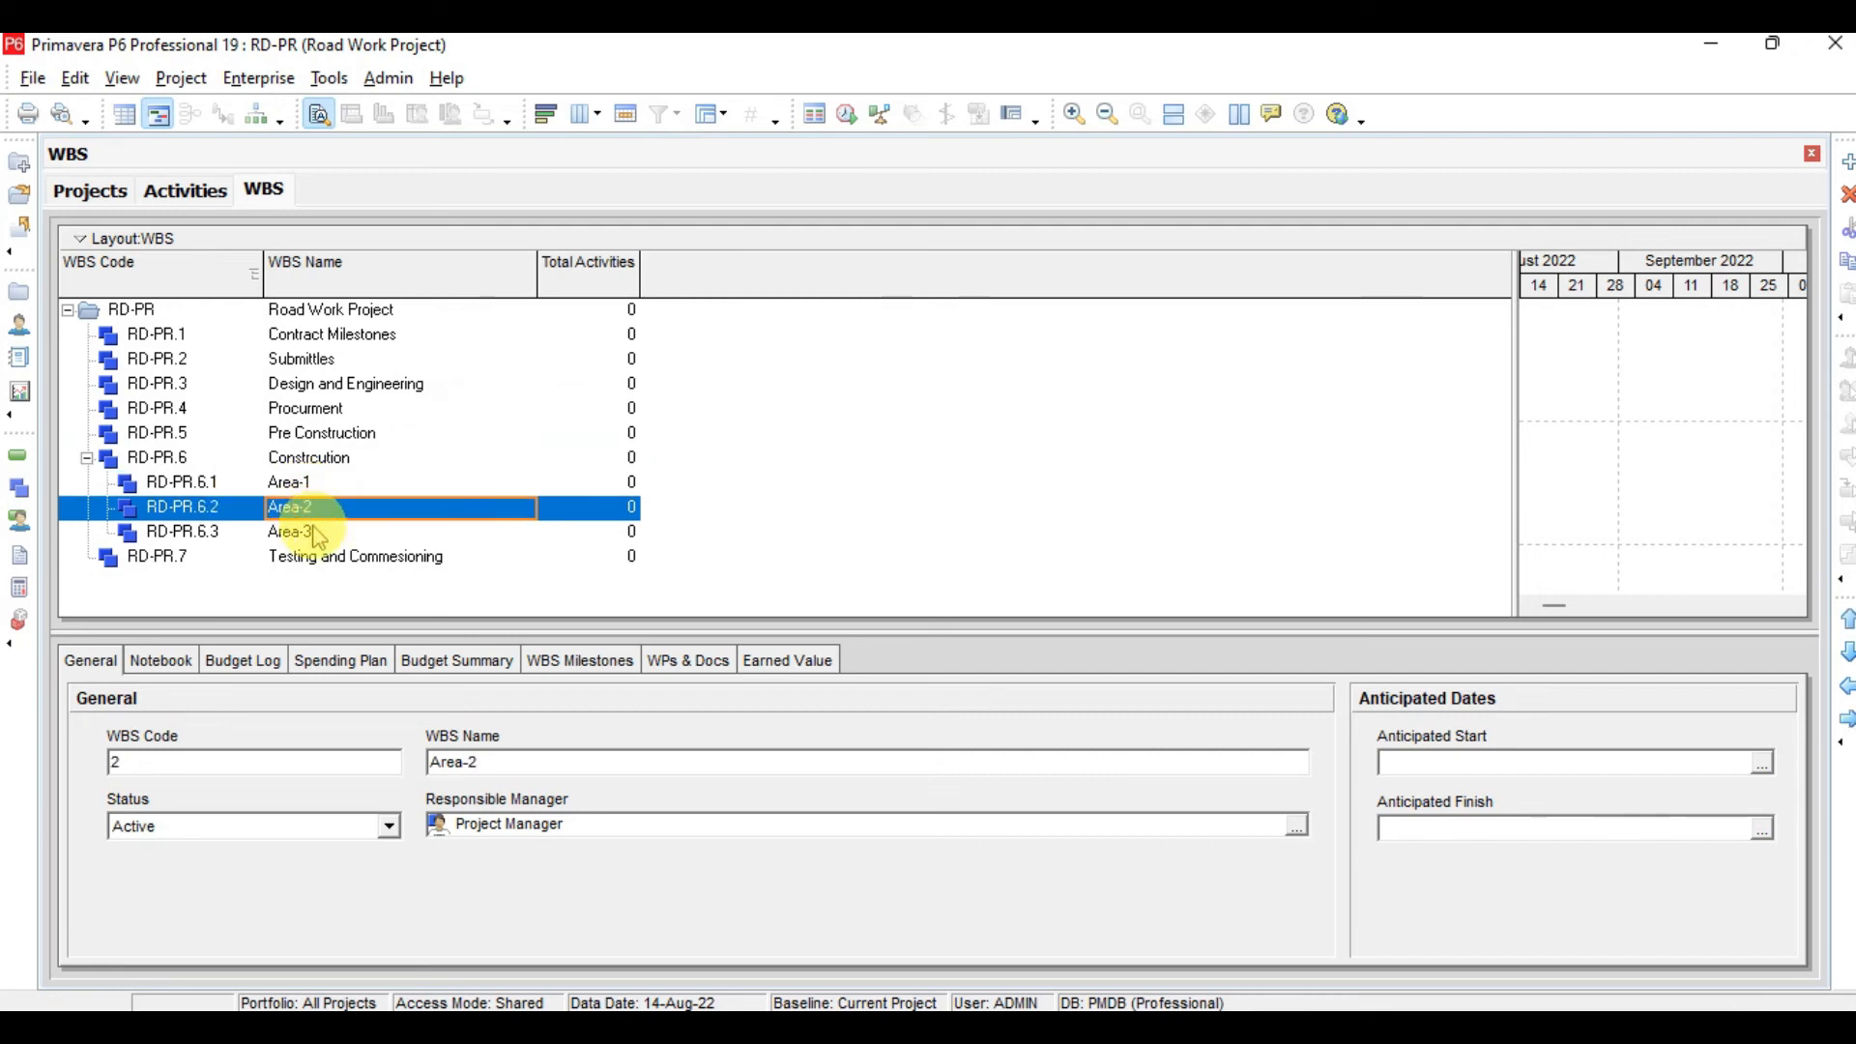
left_click(319, 533)
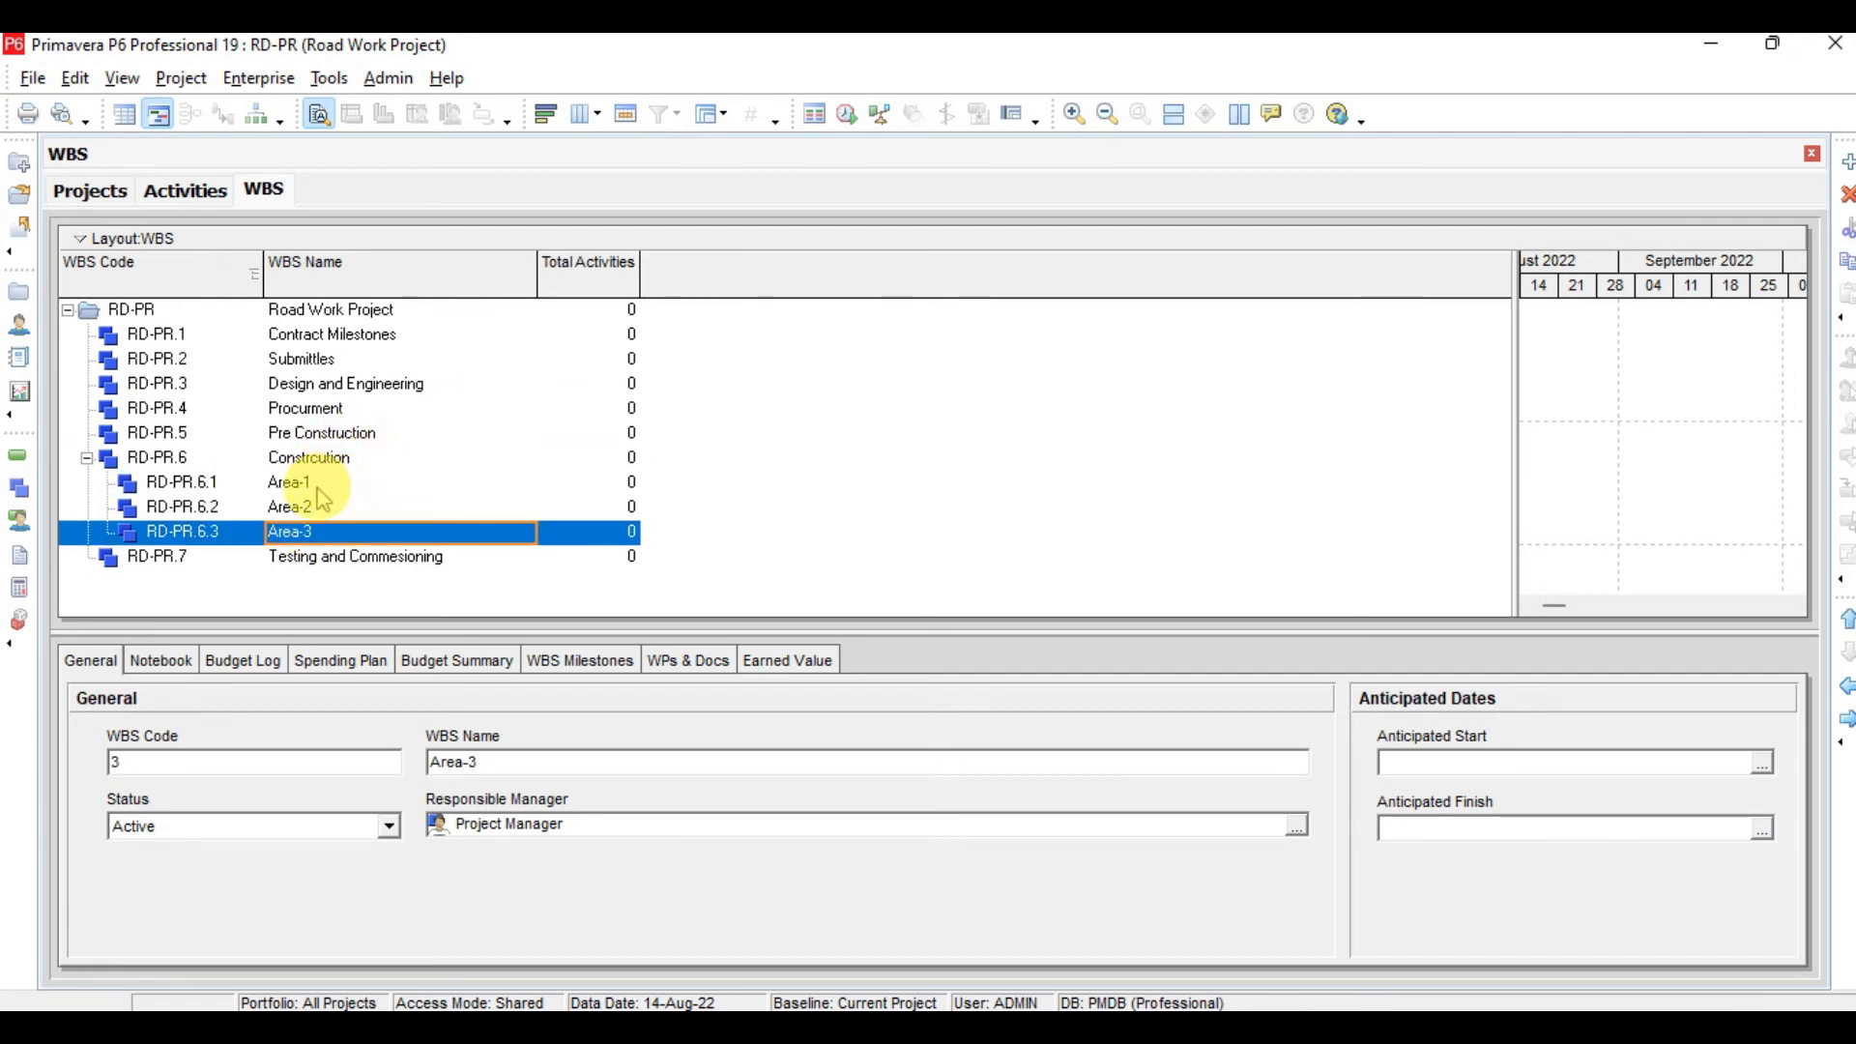
Check the slide's WBS chart and add a child element named Desciplin-1 under Area-1
left_click(307, 483)
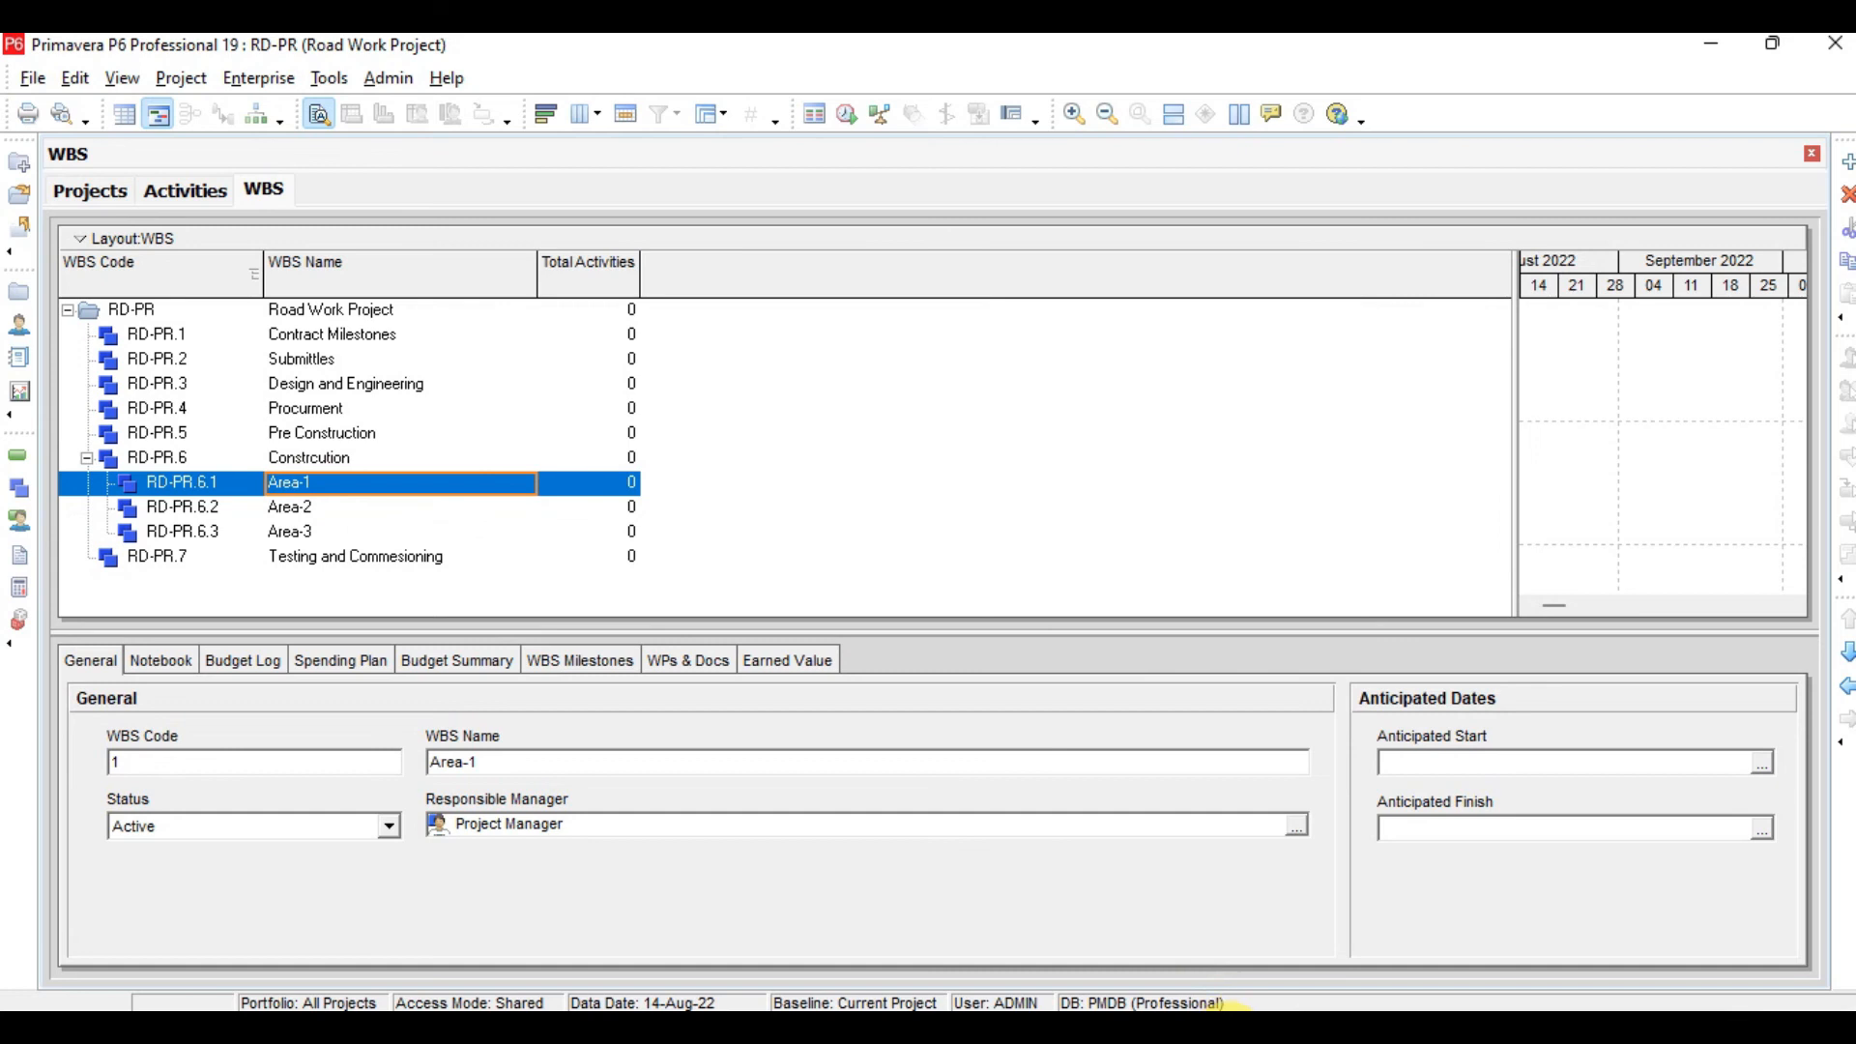
key("alt+Tab")
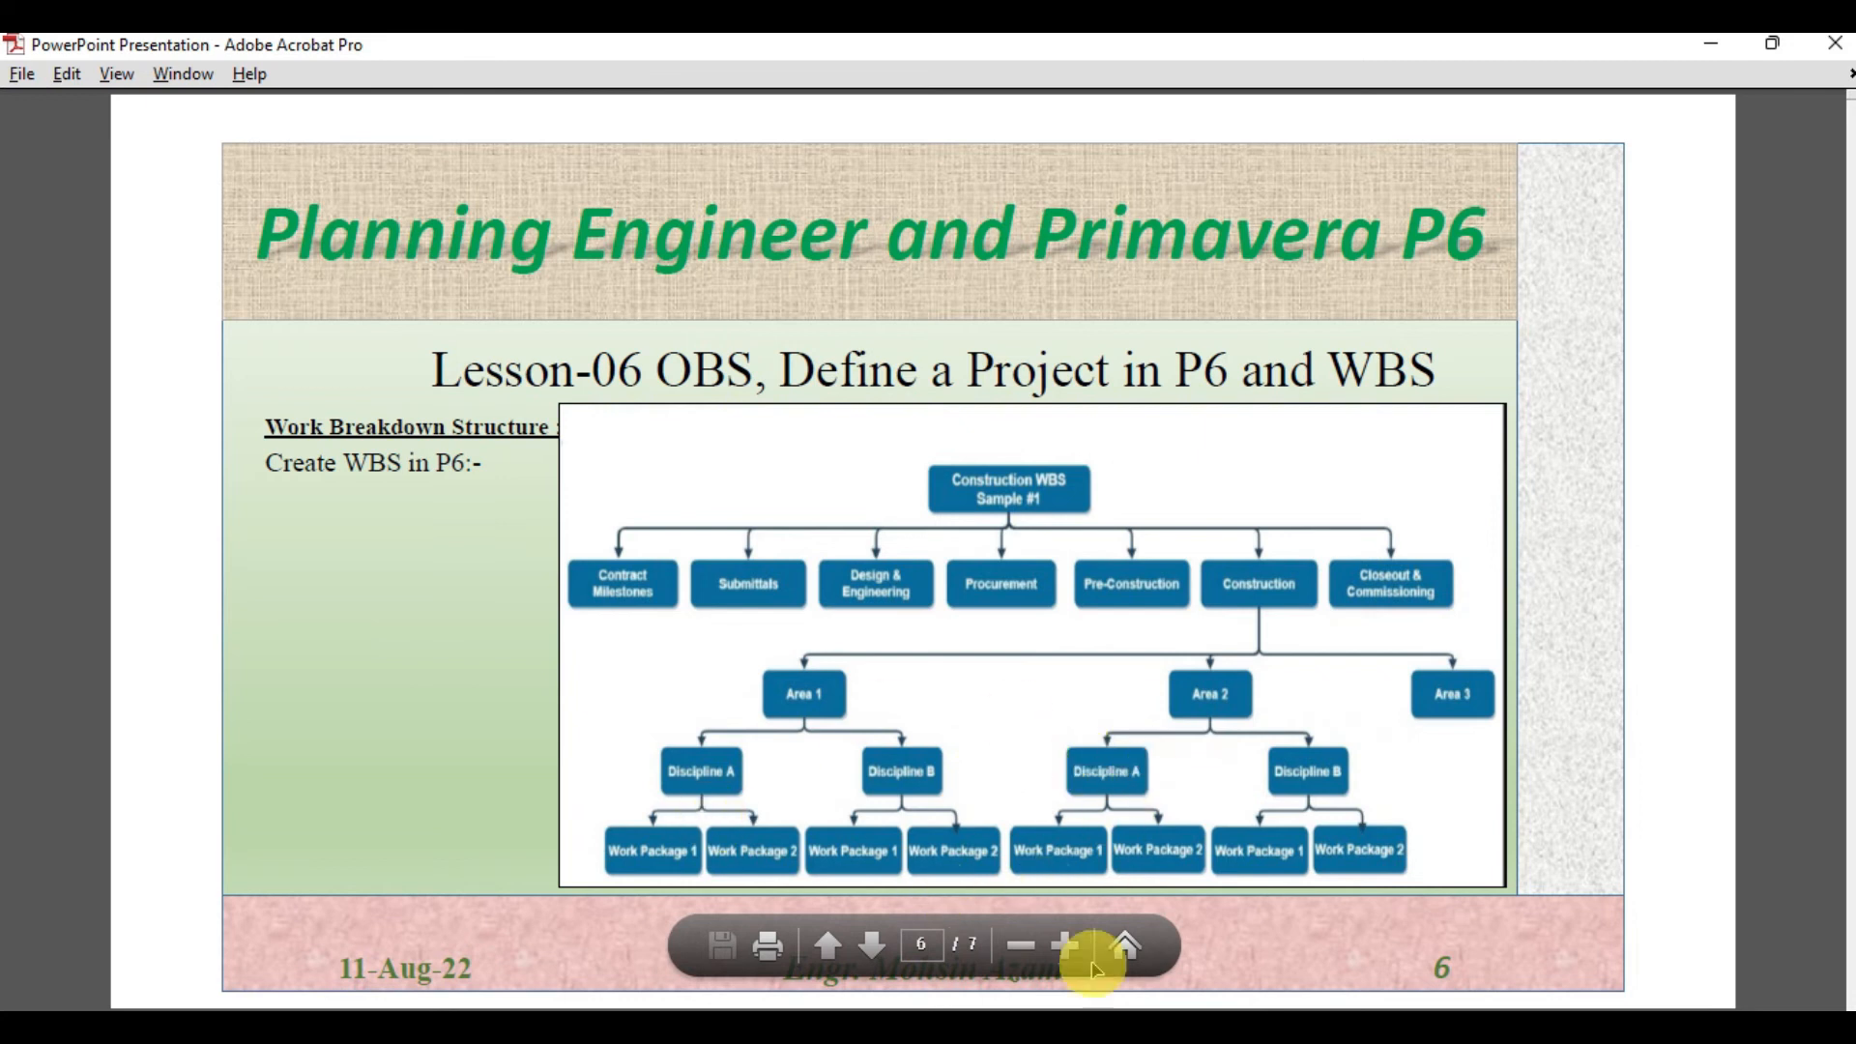
key("alt+Tab")
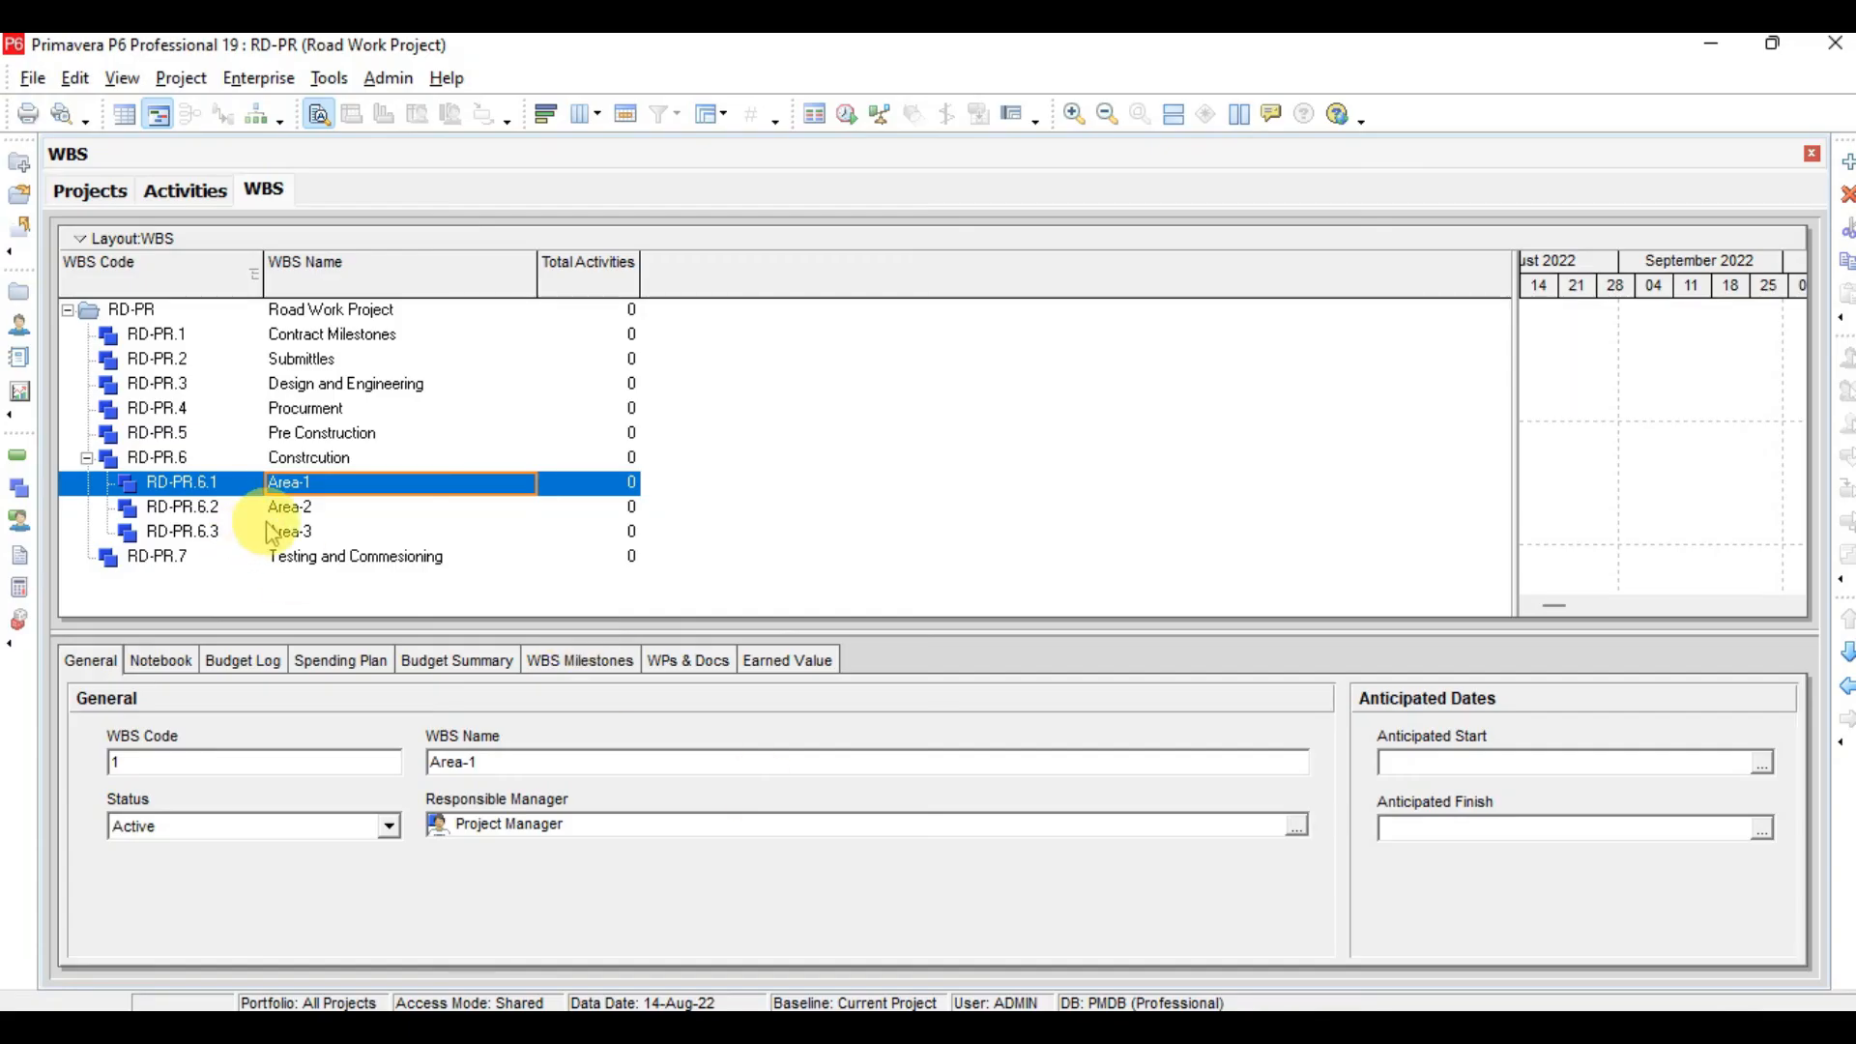
key("Insert")
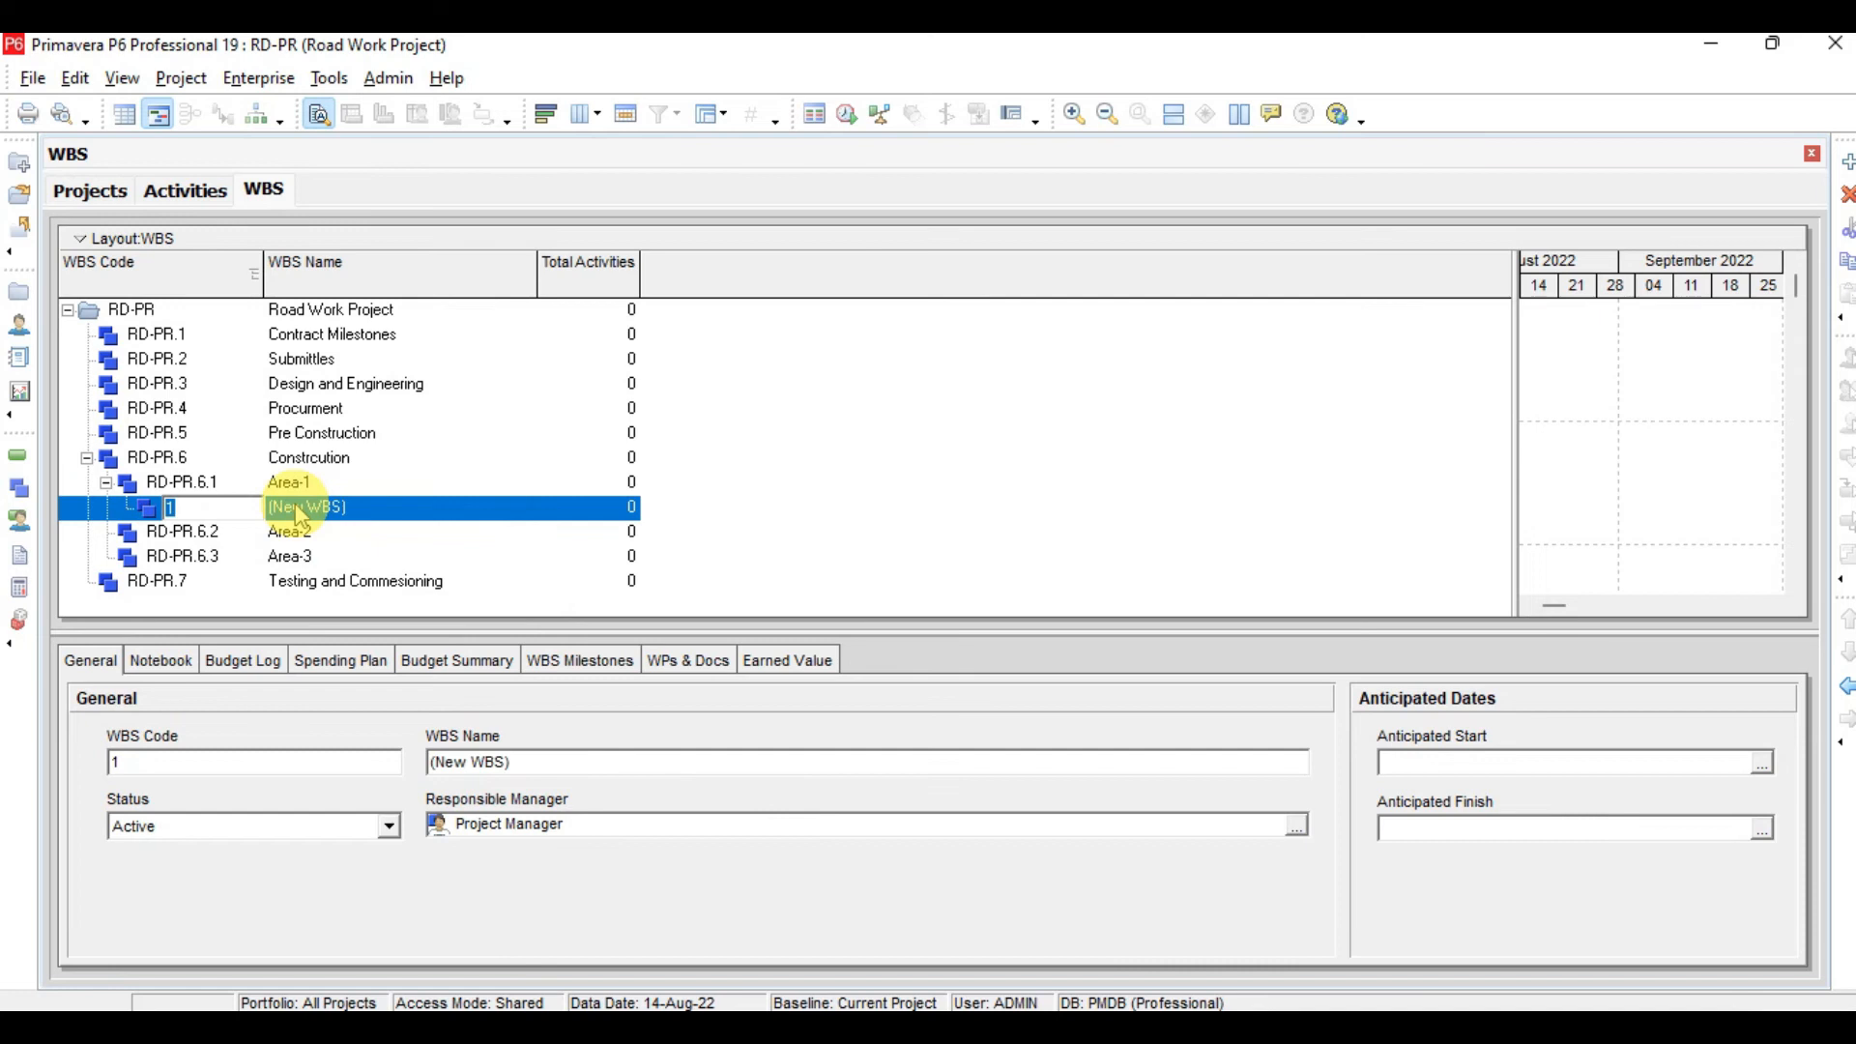
left_click(300, 515)
type("Ds")
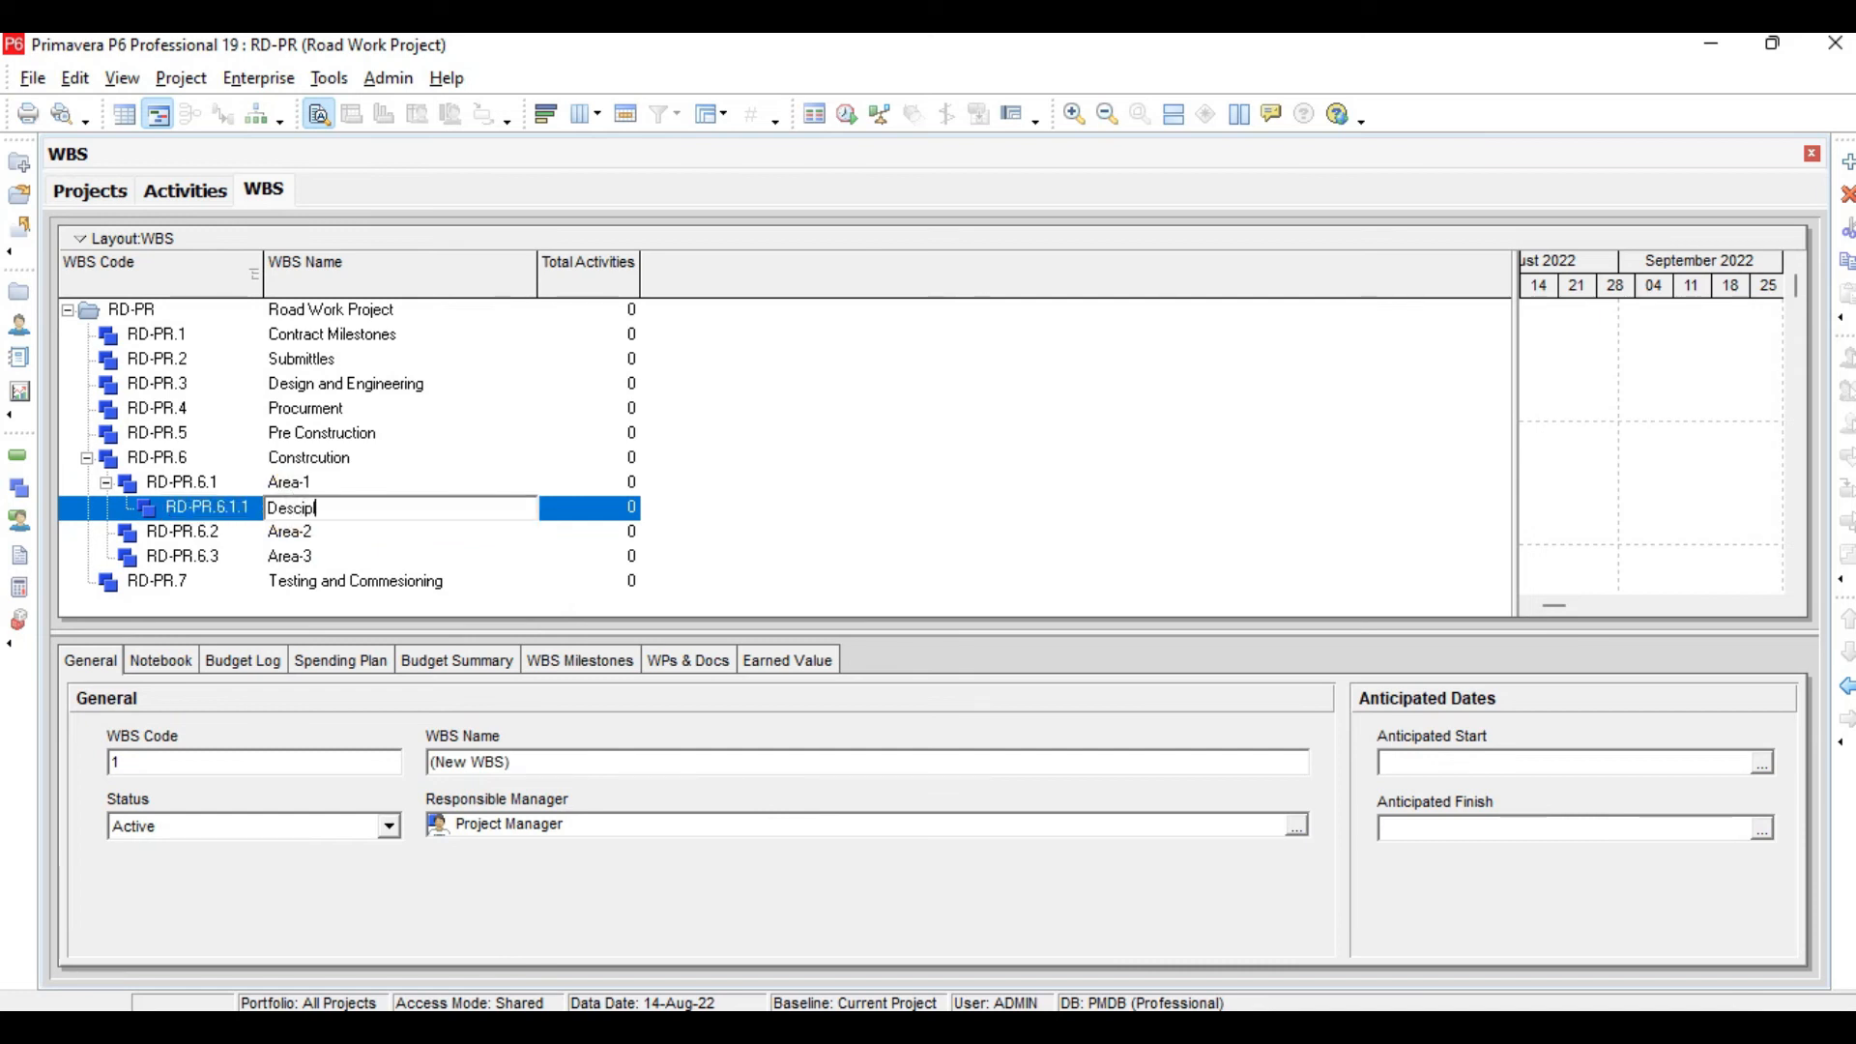
type("sciplin-1")
key("Return")
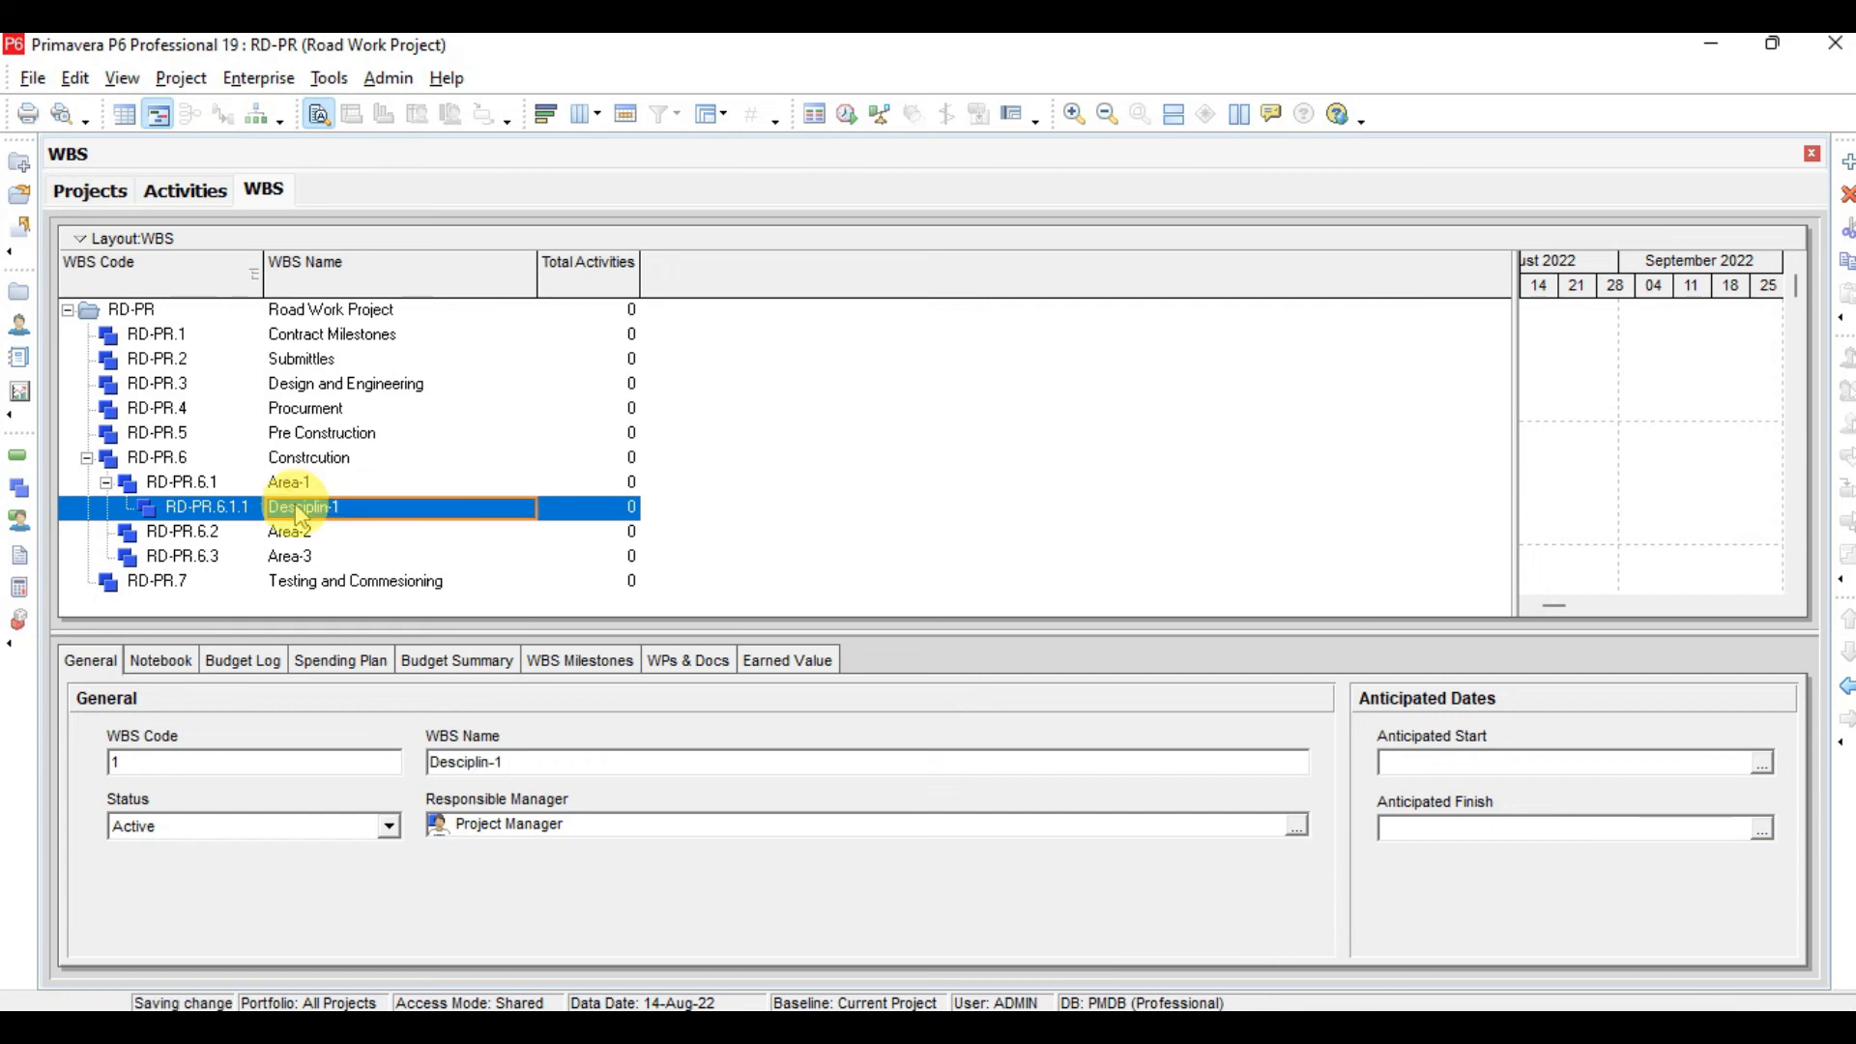
Add a second child element named Desciplin-2 under Area-1
key("Insert")
left_click(432, 542)
type("Desciplin-2")
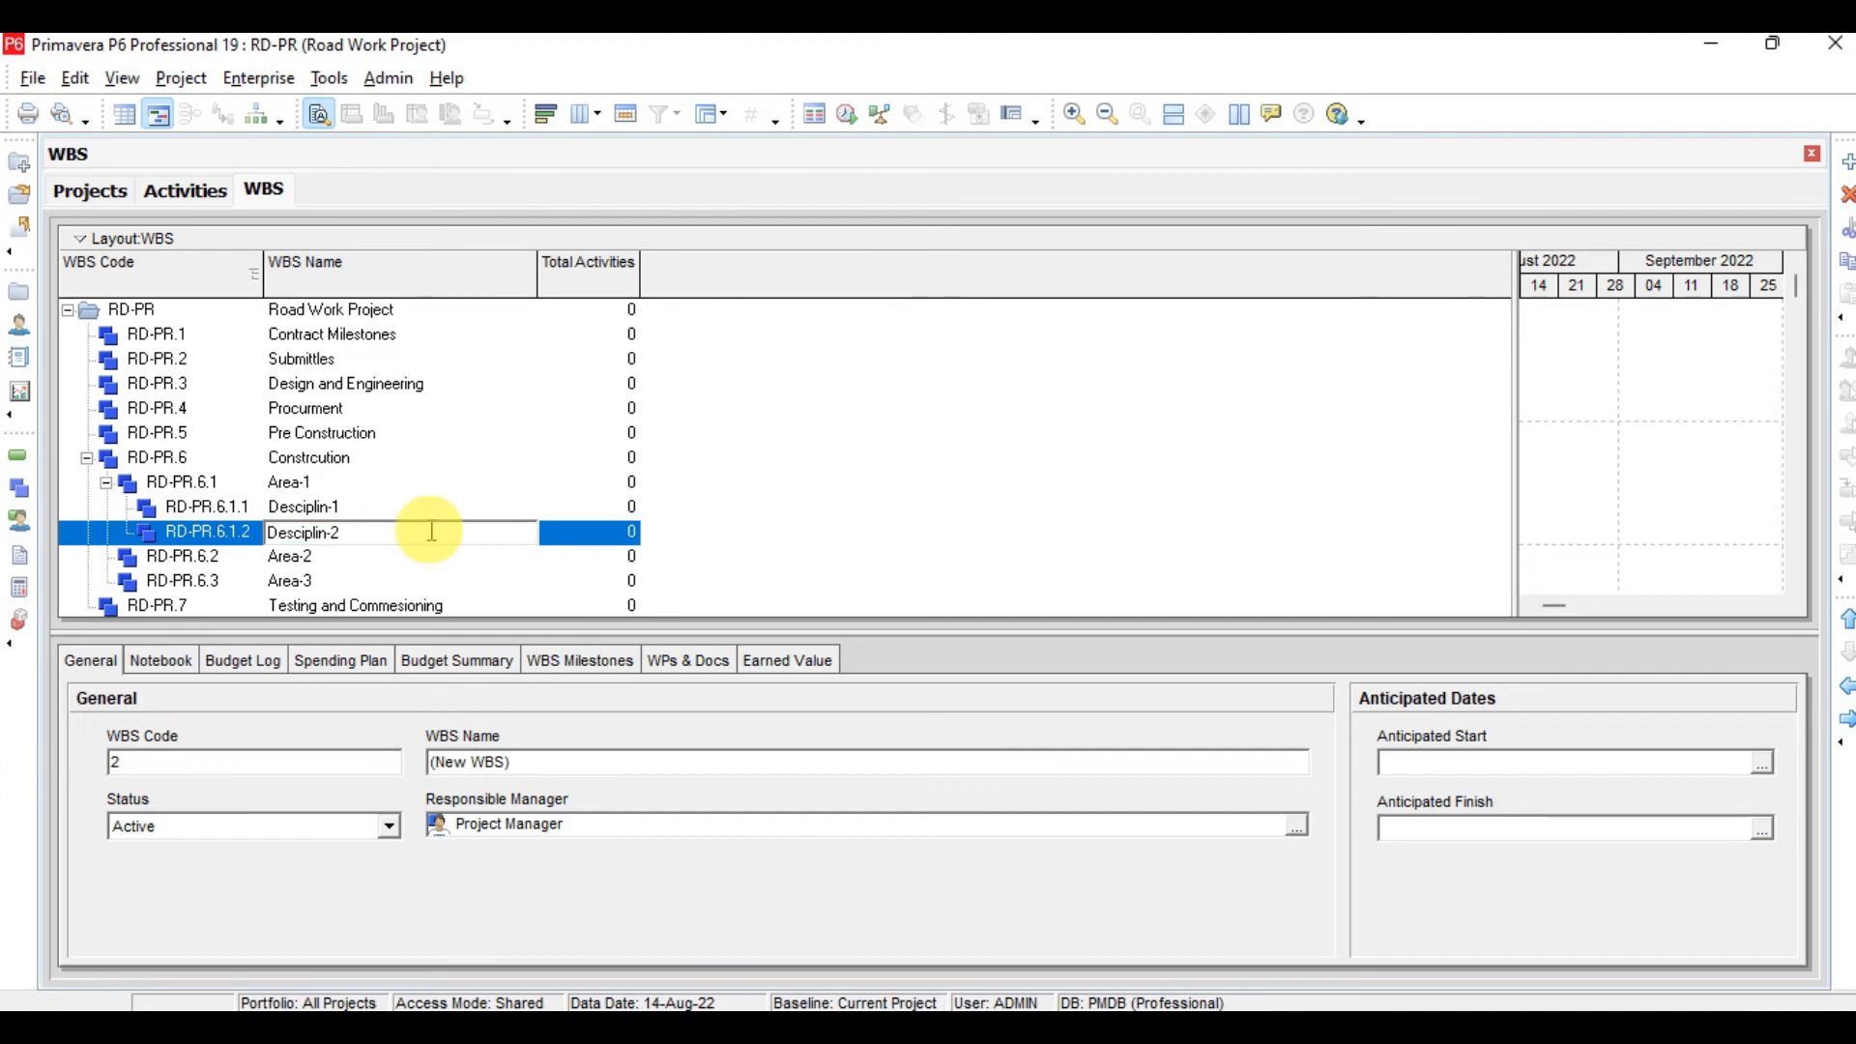
key("Return")
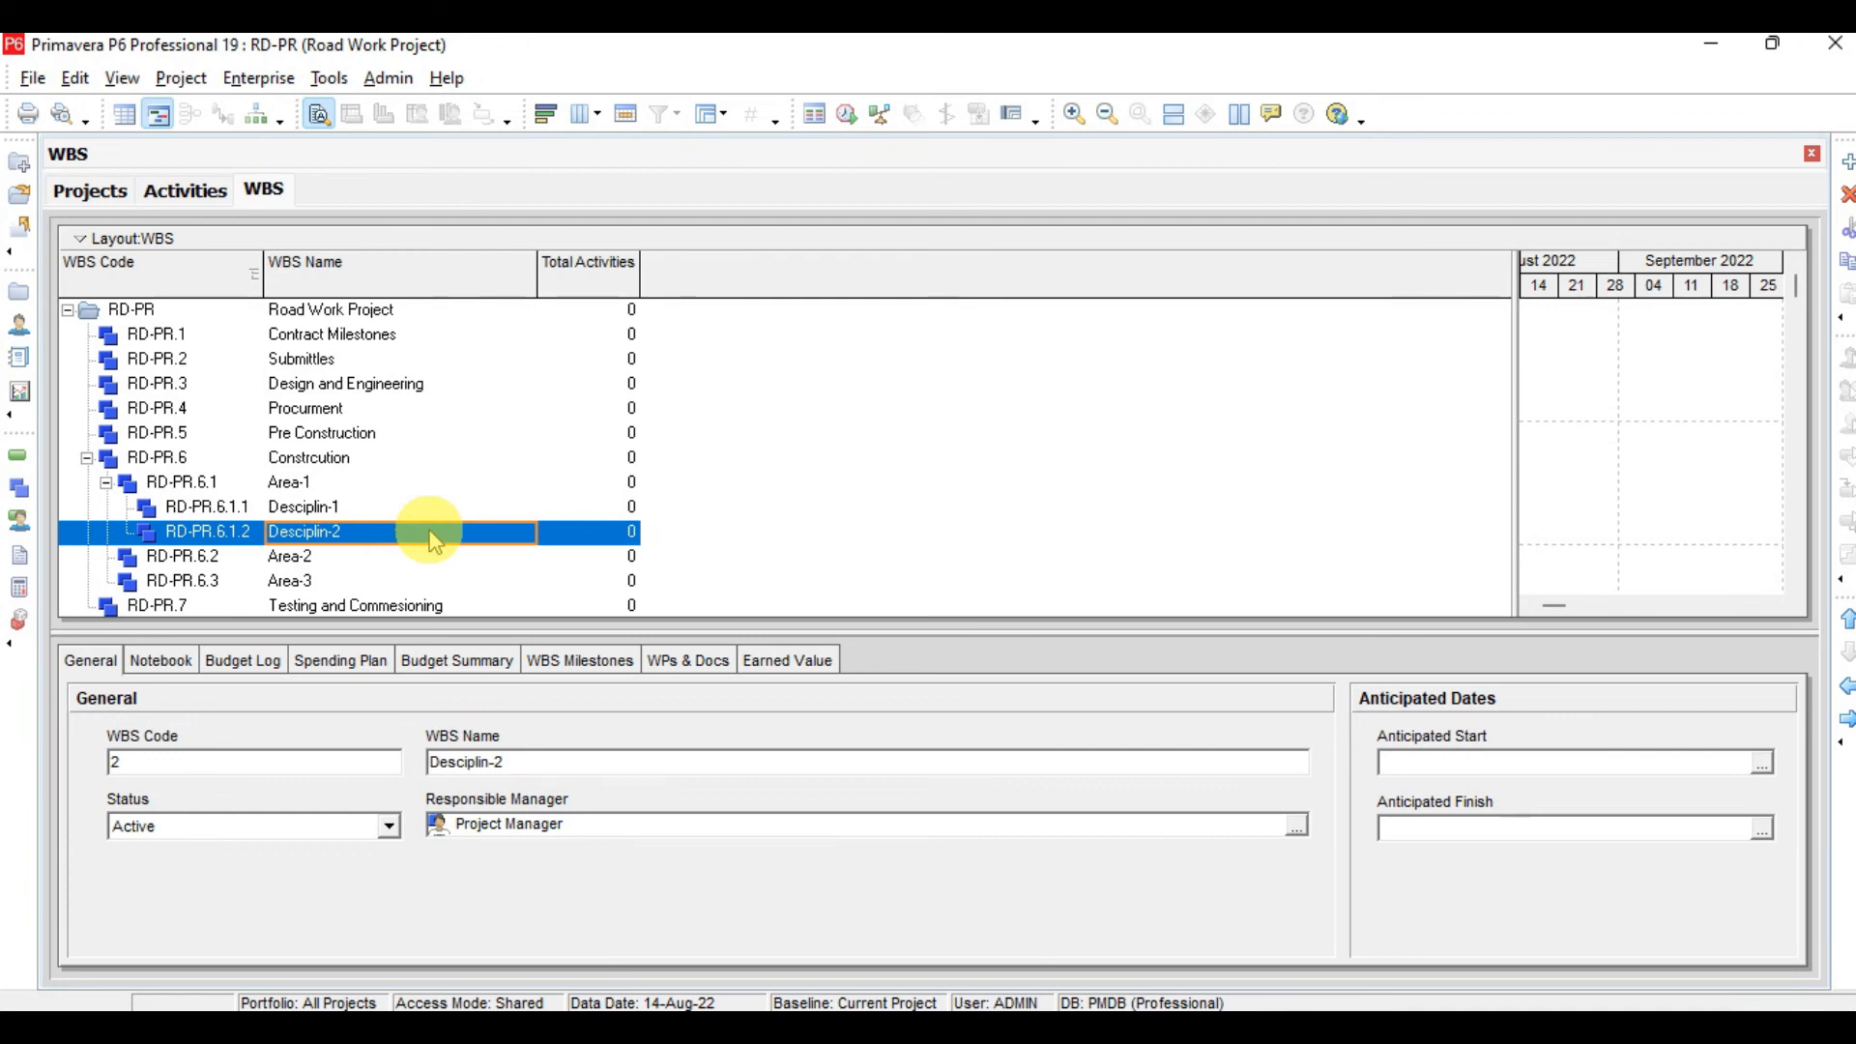
Add a child element named Desciplin-1 under Area-2
key("Down")
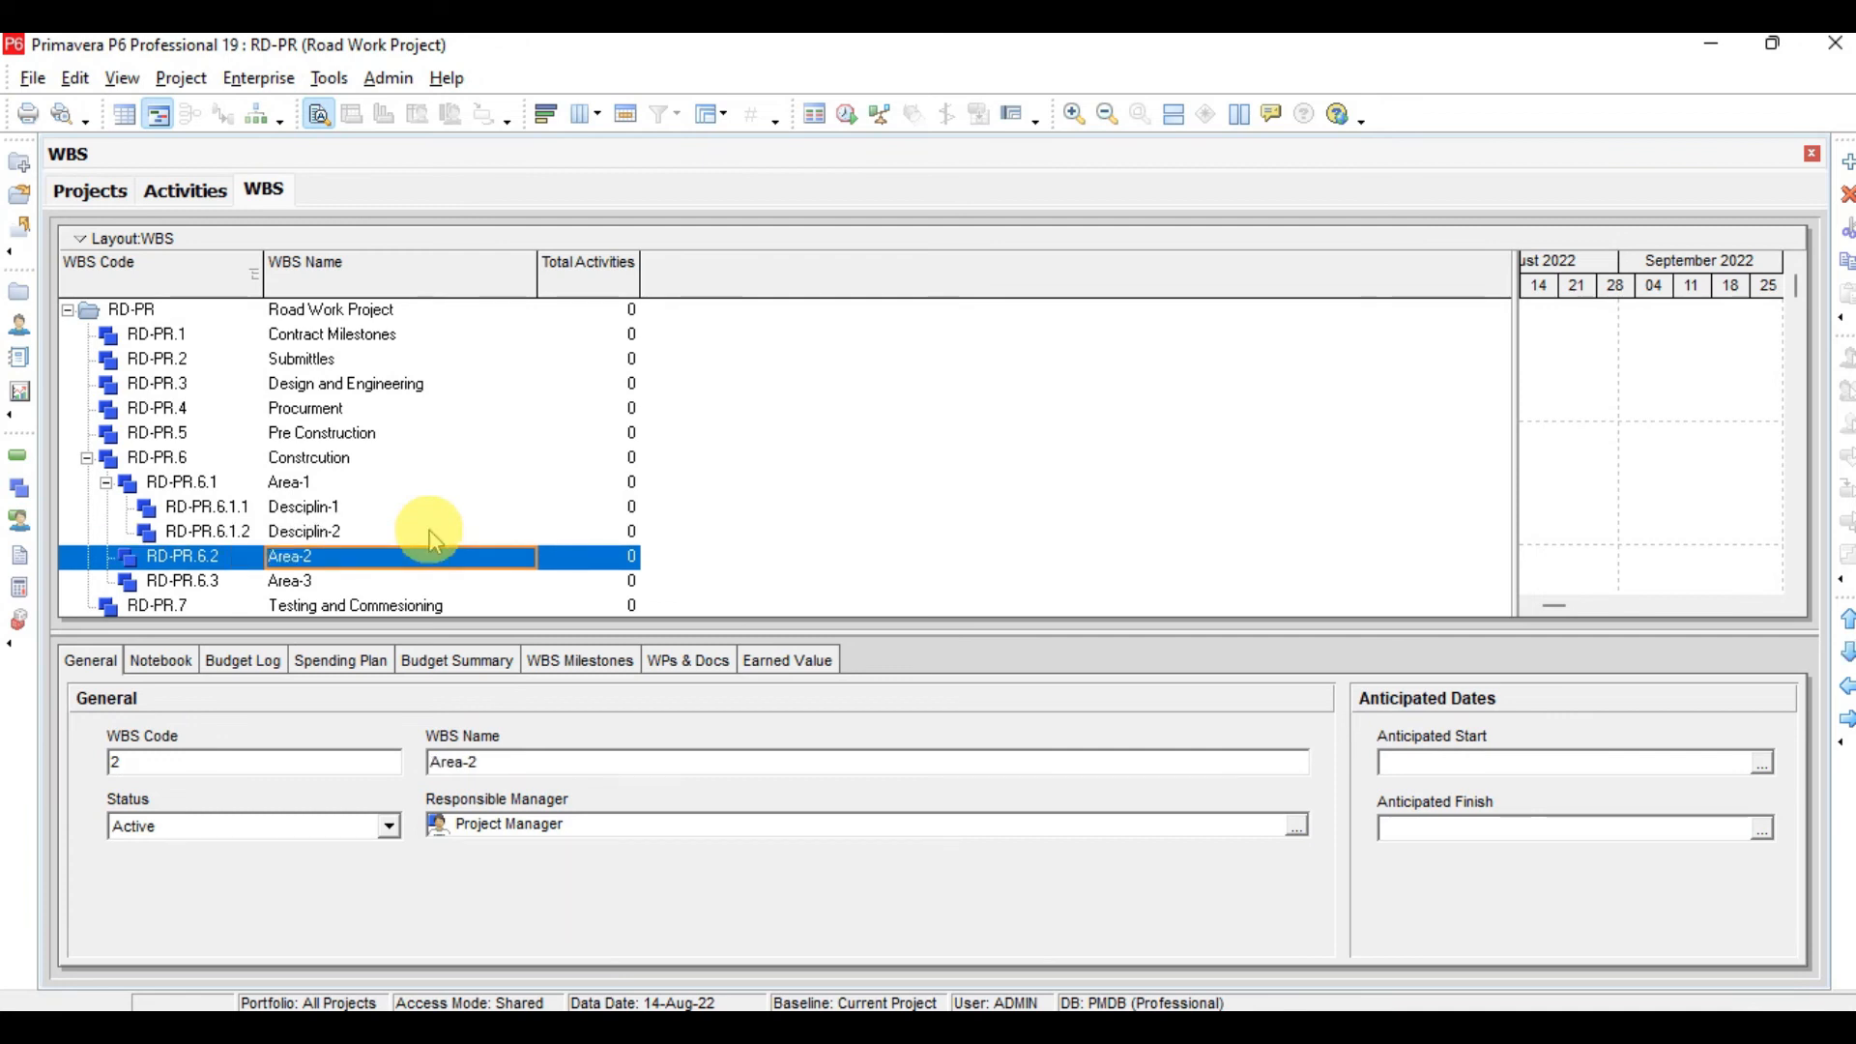
key("Insert")
left_click(418, 557)
type("Desciplin-1")
key("Return")
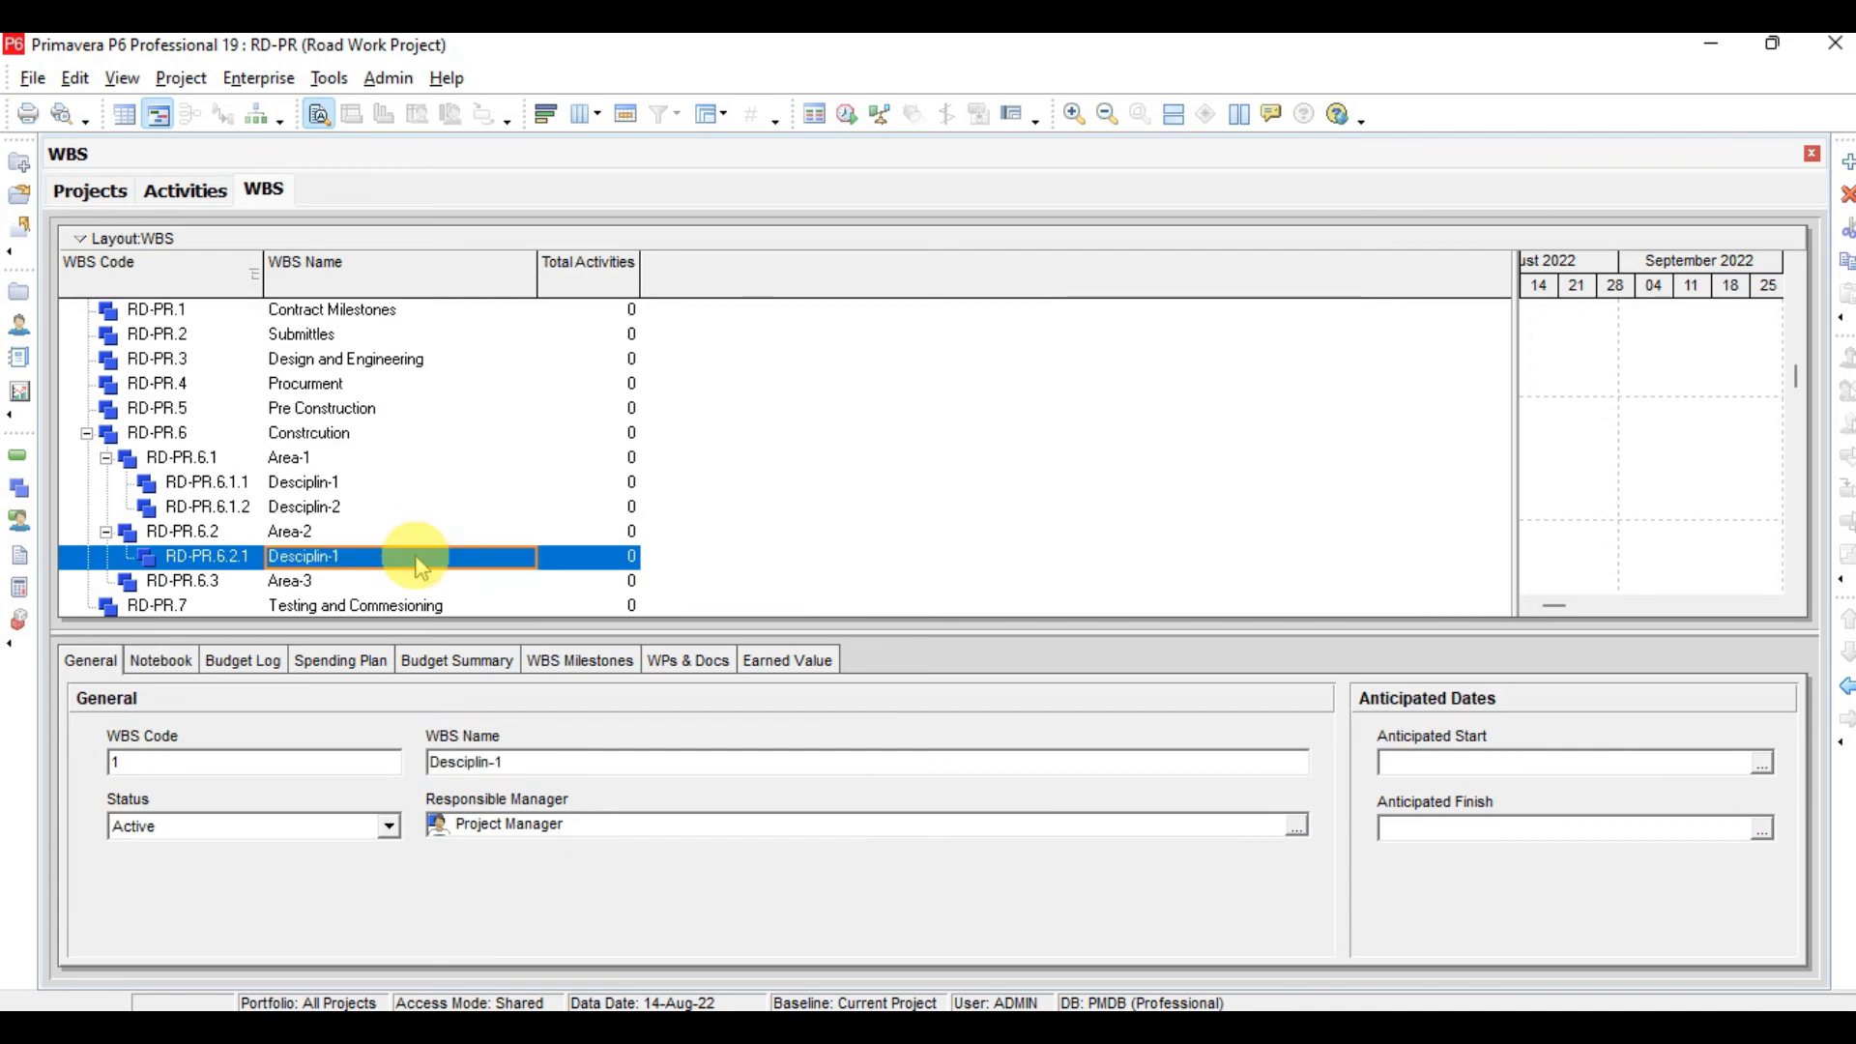
Add a second child element named Desciplin-2 under Area-2
key("Insert")
left_click(435, 558)
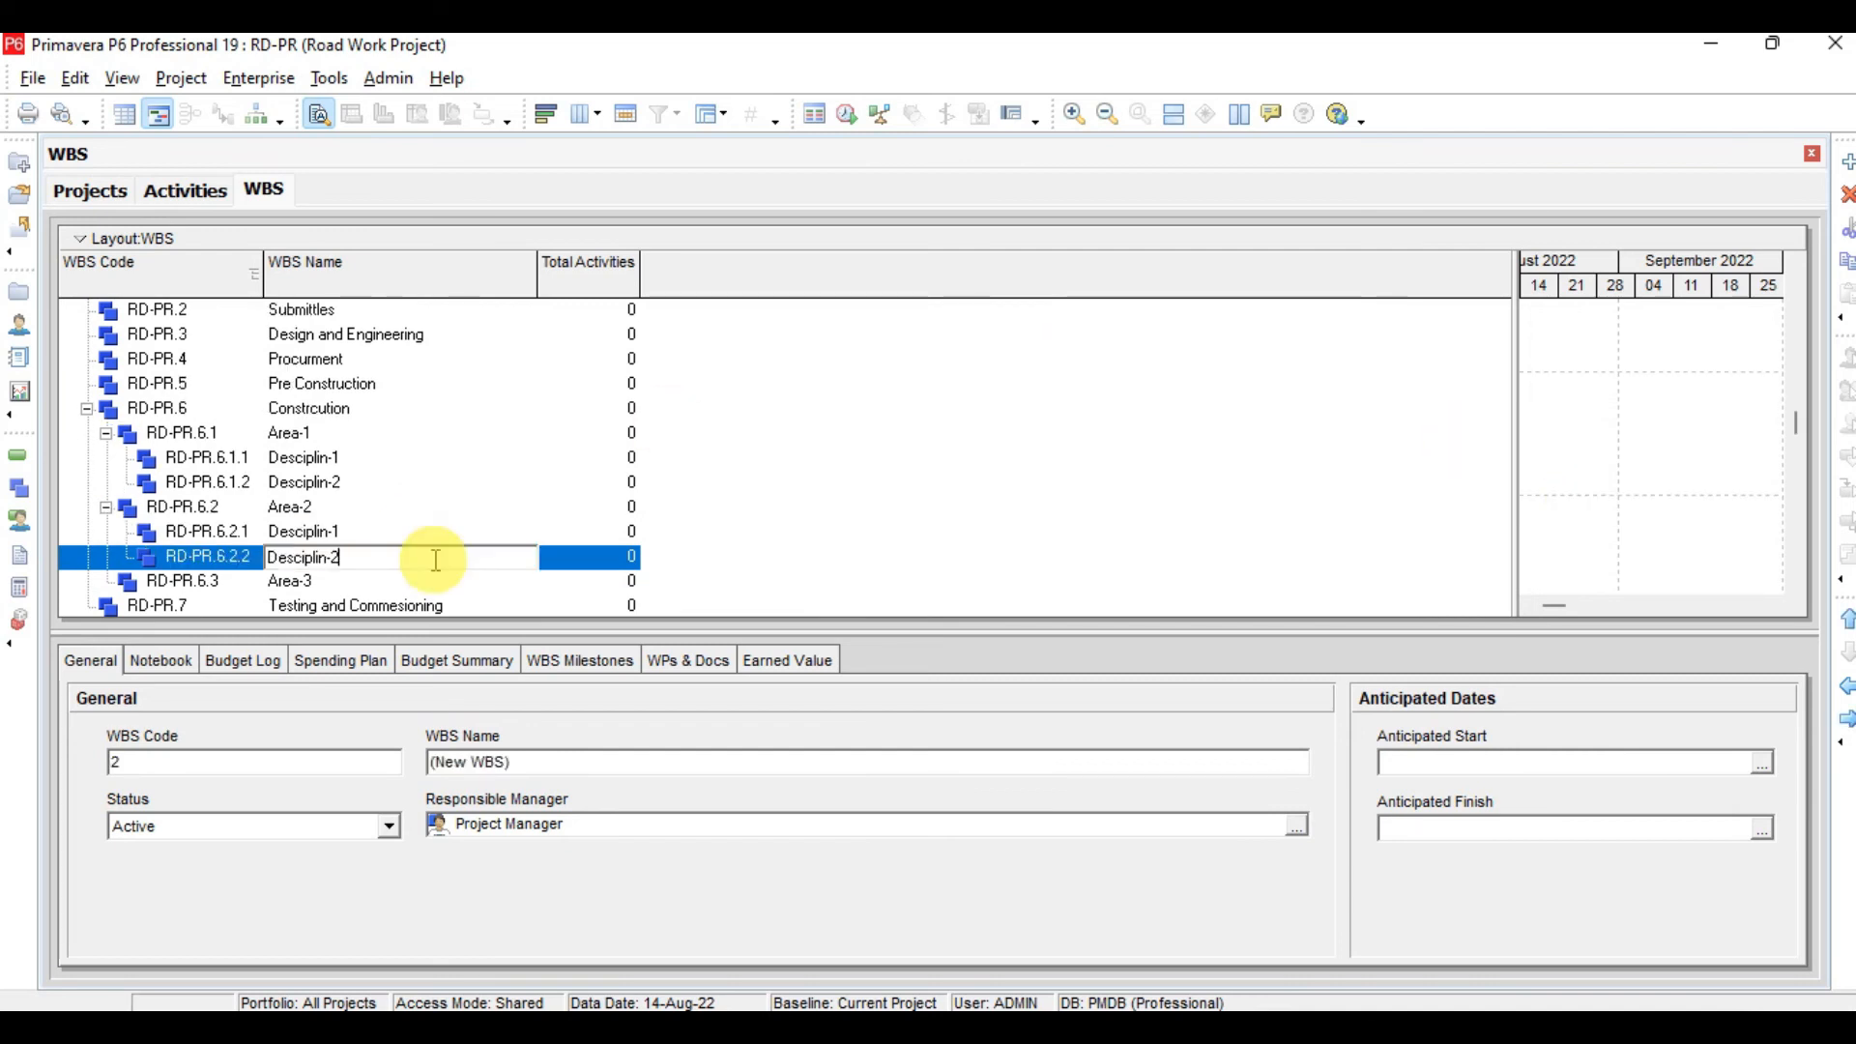
key("Return")
Switch the WBS to its chart view and scroll through the whole hierarchy down to Area-3
left_click(334, 462)
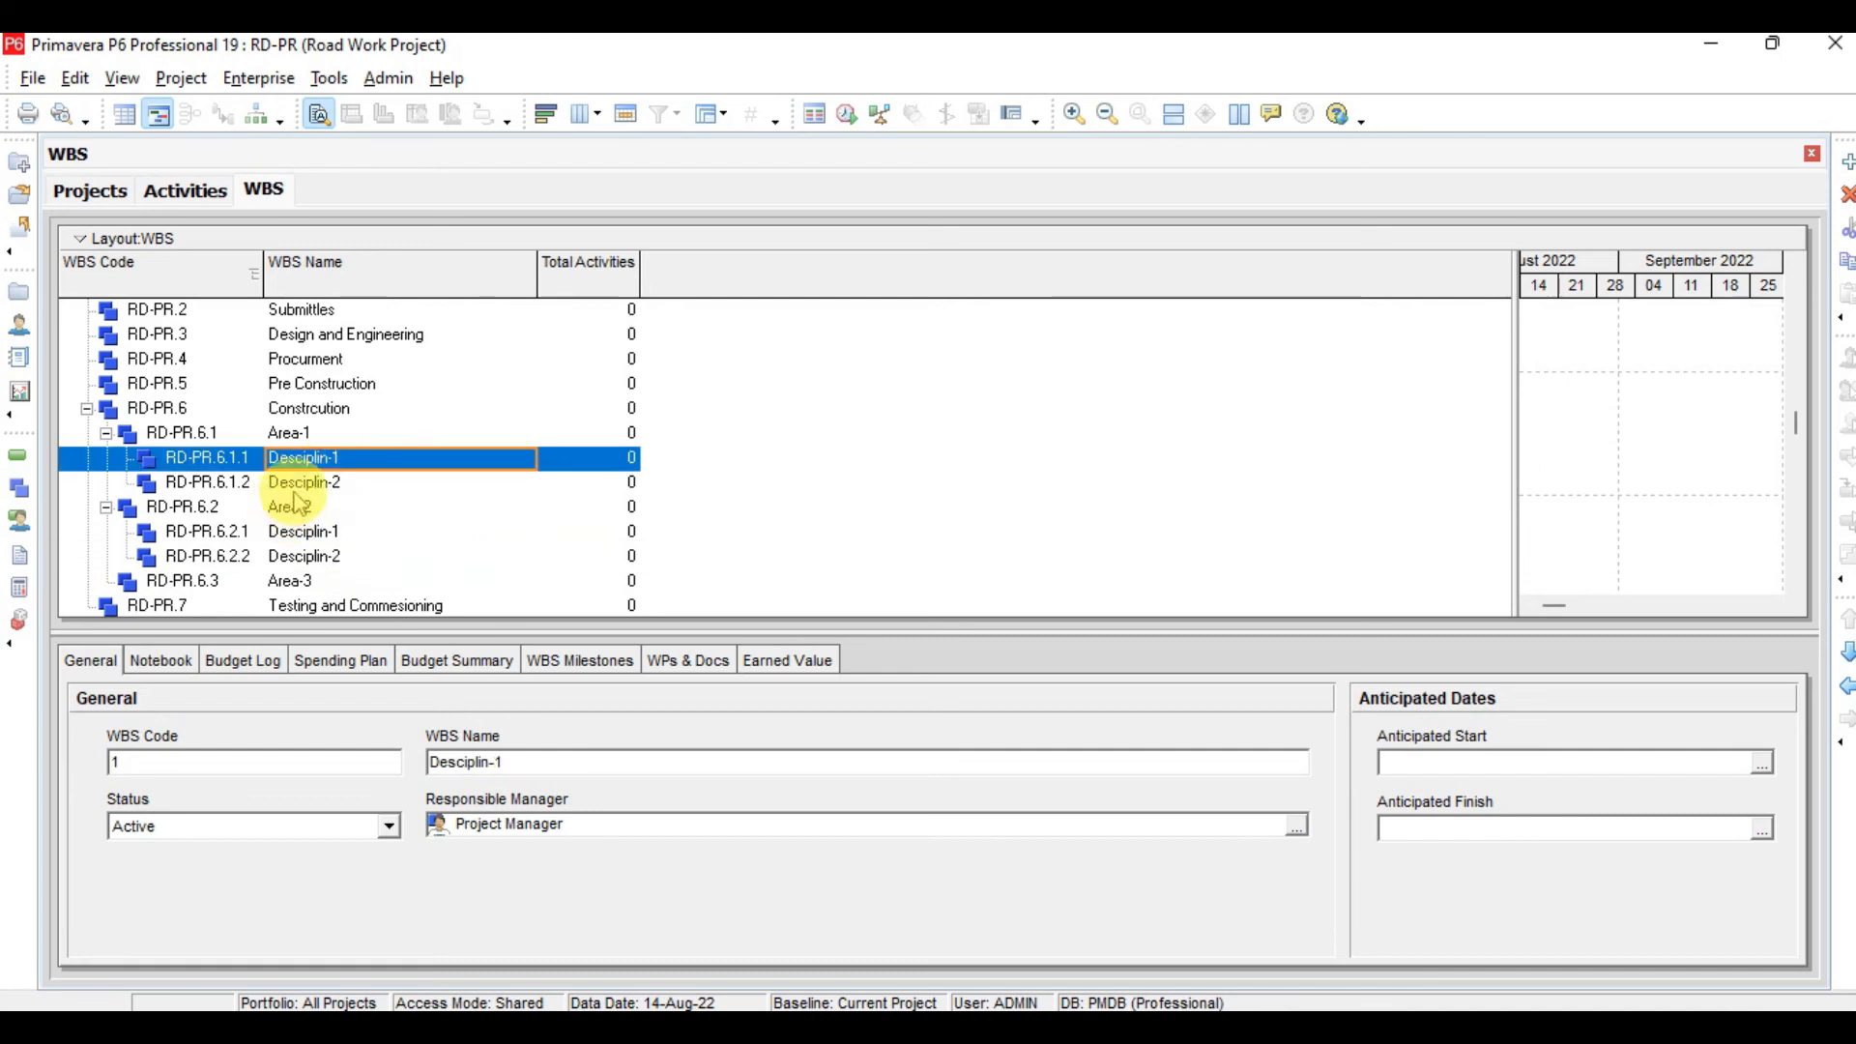
left_click(317, 488)
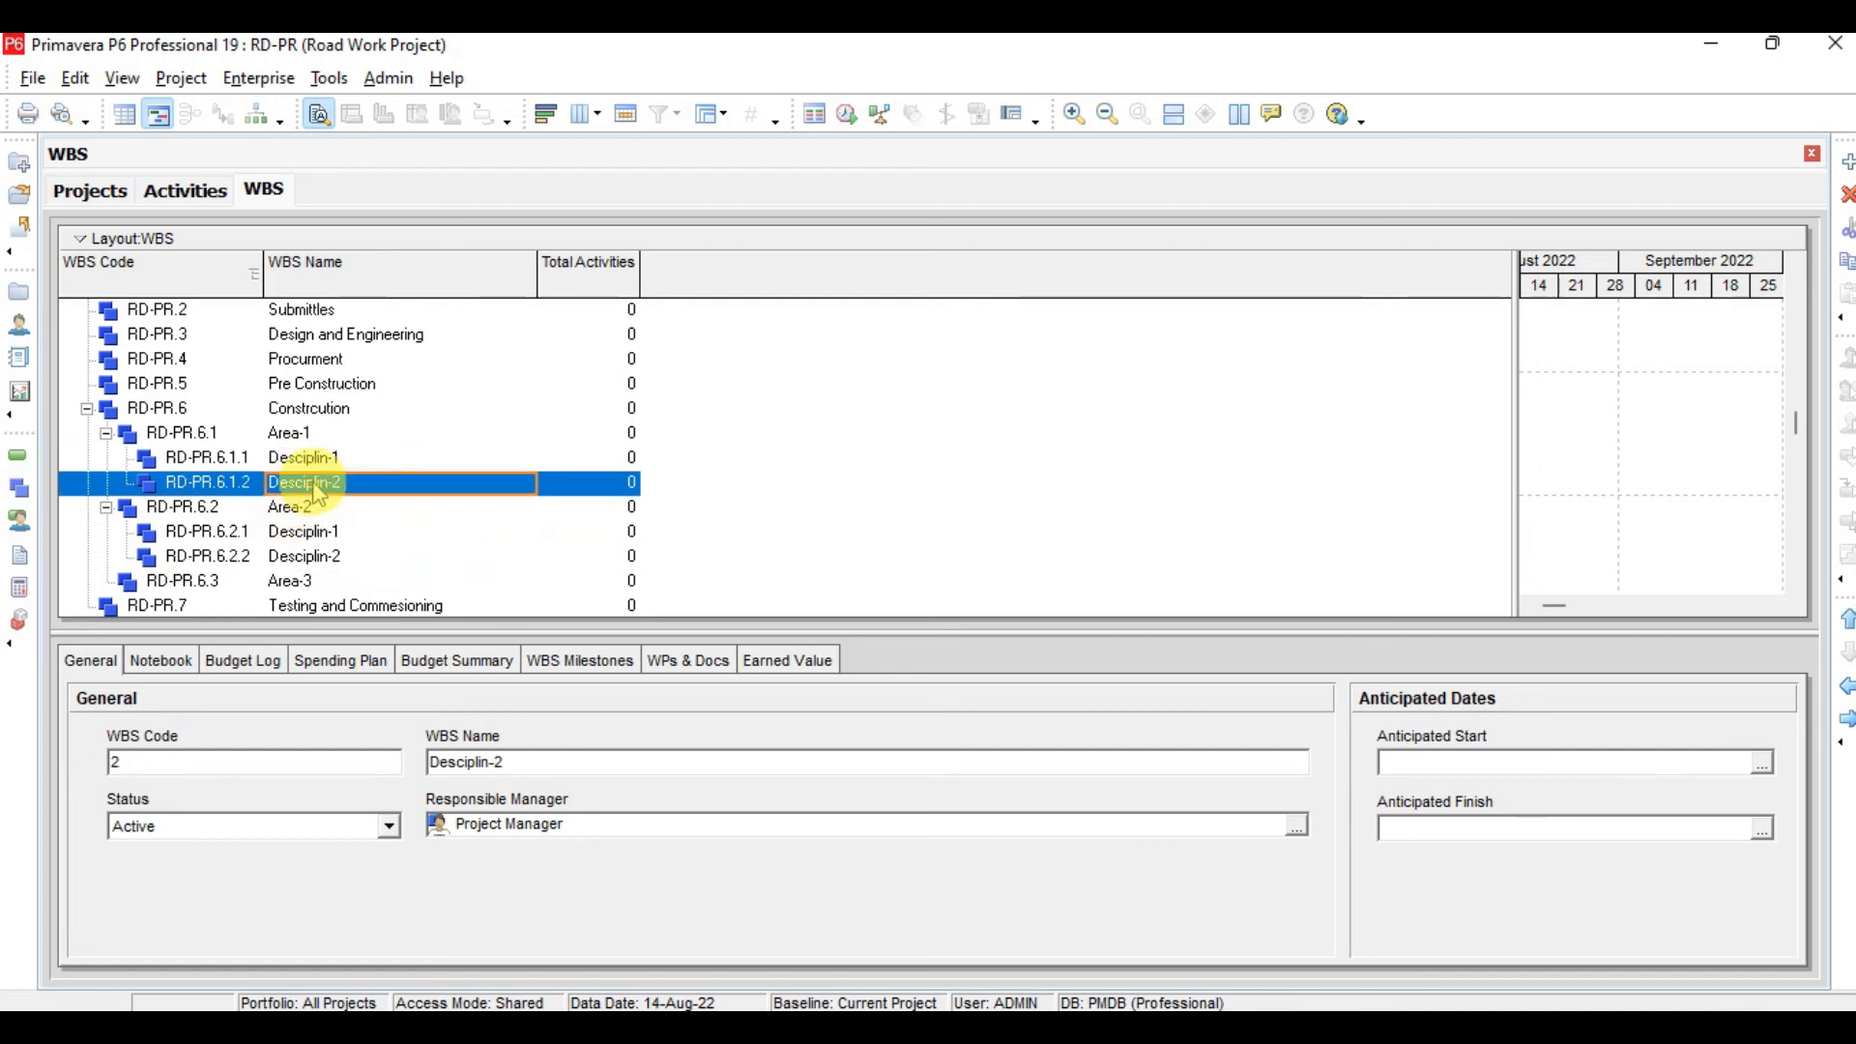
scroll(317, 491, "down", 5)
scroll(317, 491, "up", 4)
scroll(317, 488, "up", 6)
left_click(259, 114)
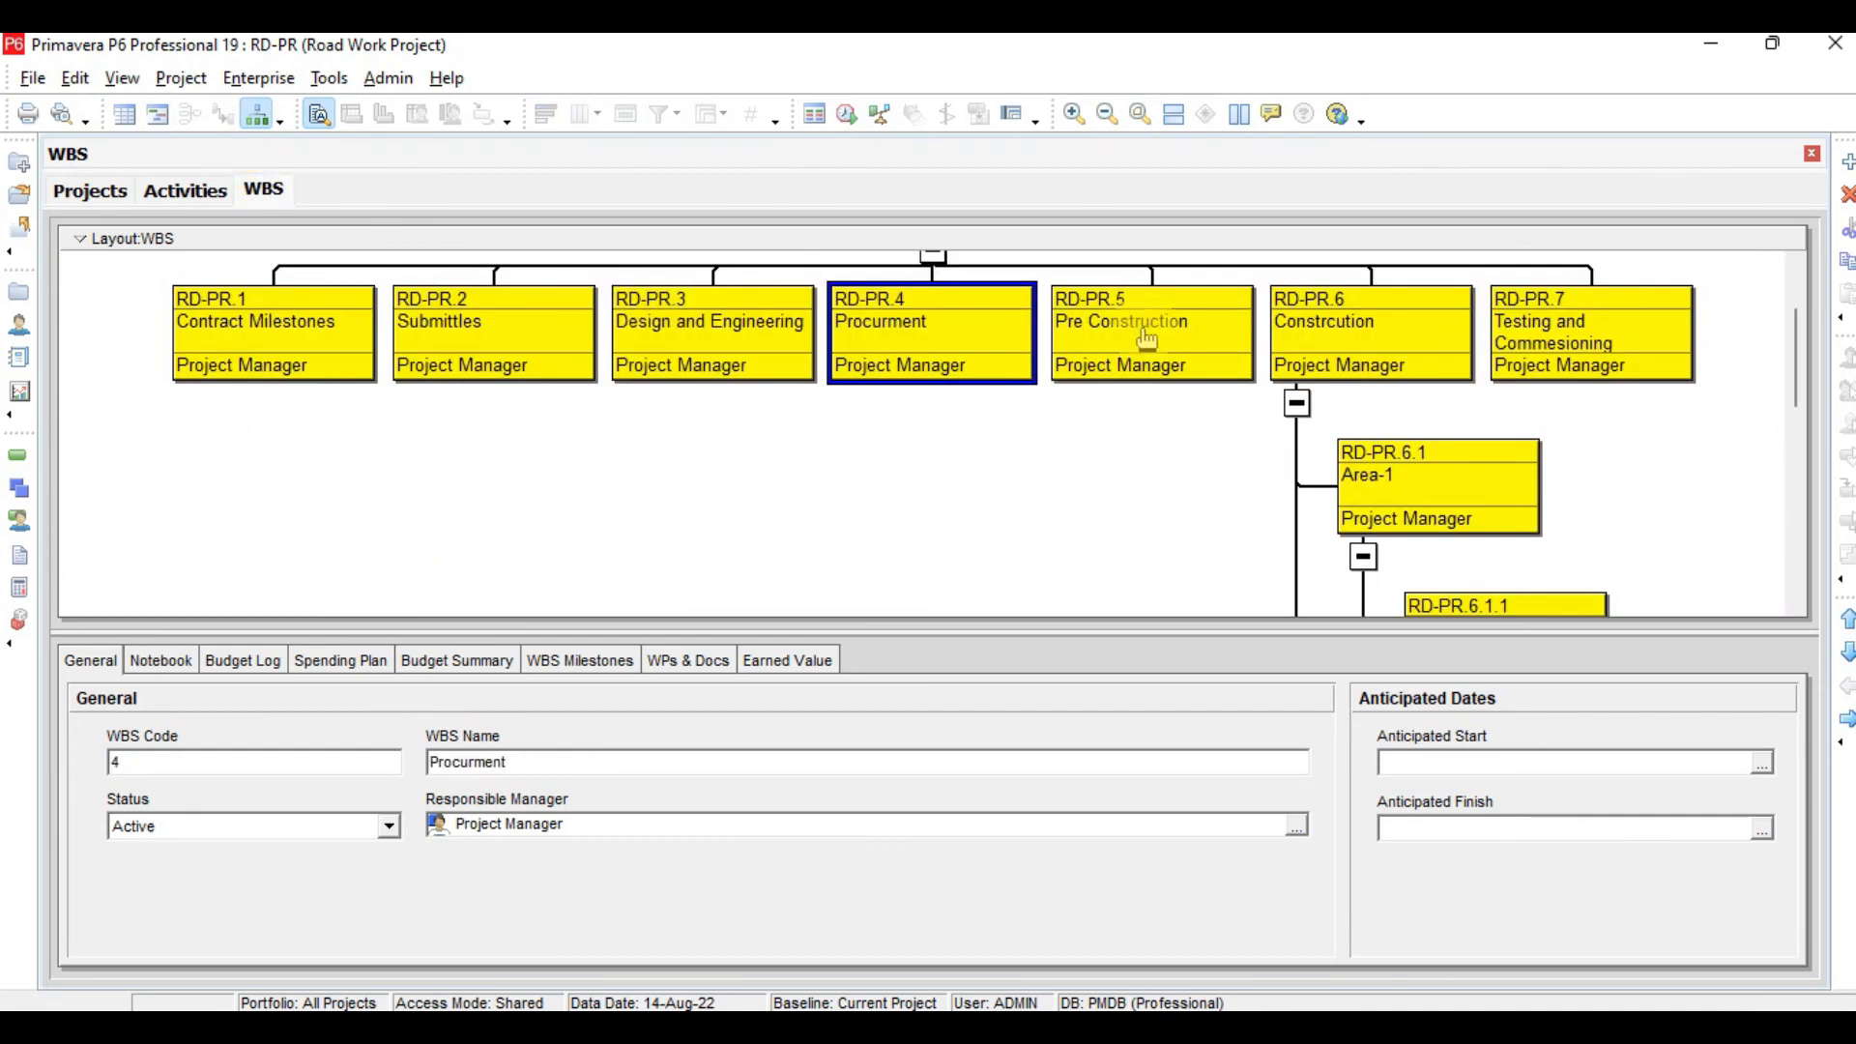
left_click_drag(1263, 635, 1278, 830)
left_click_drag(1794, 452, 1793, 392)
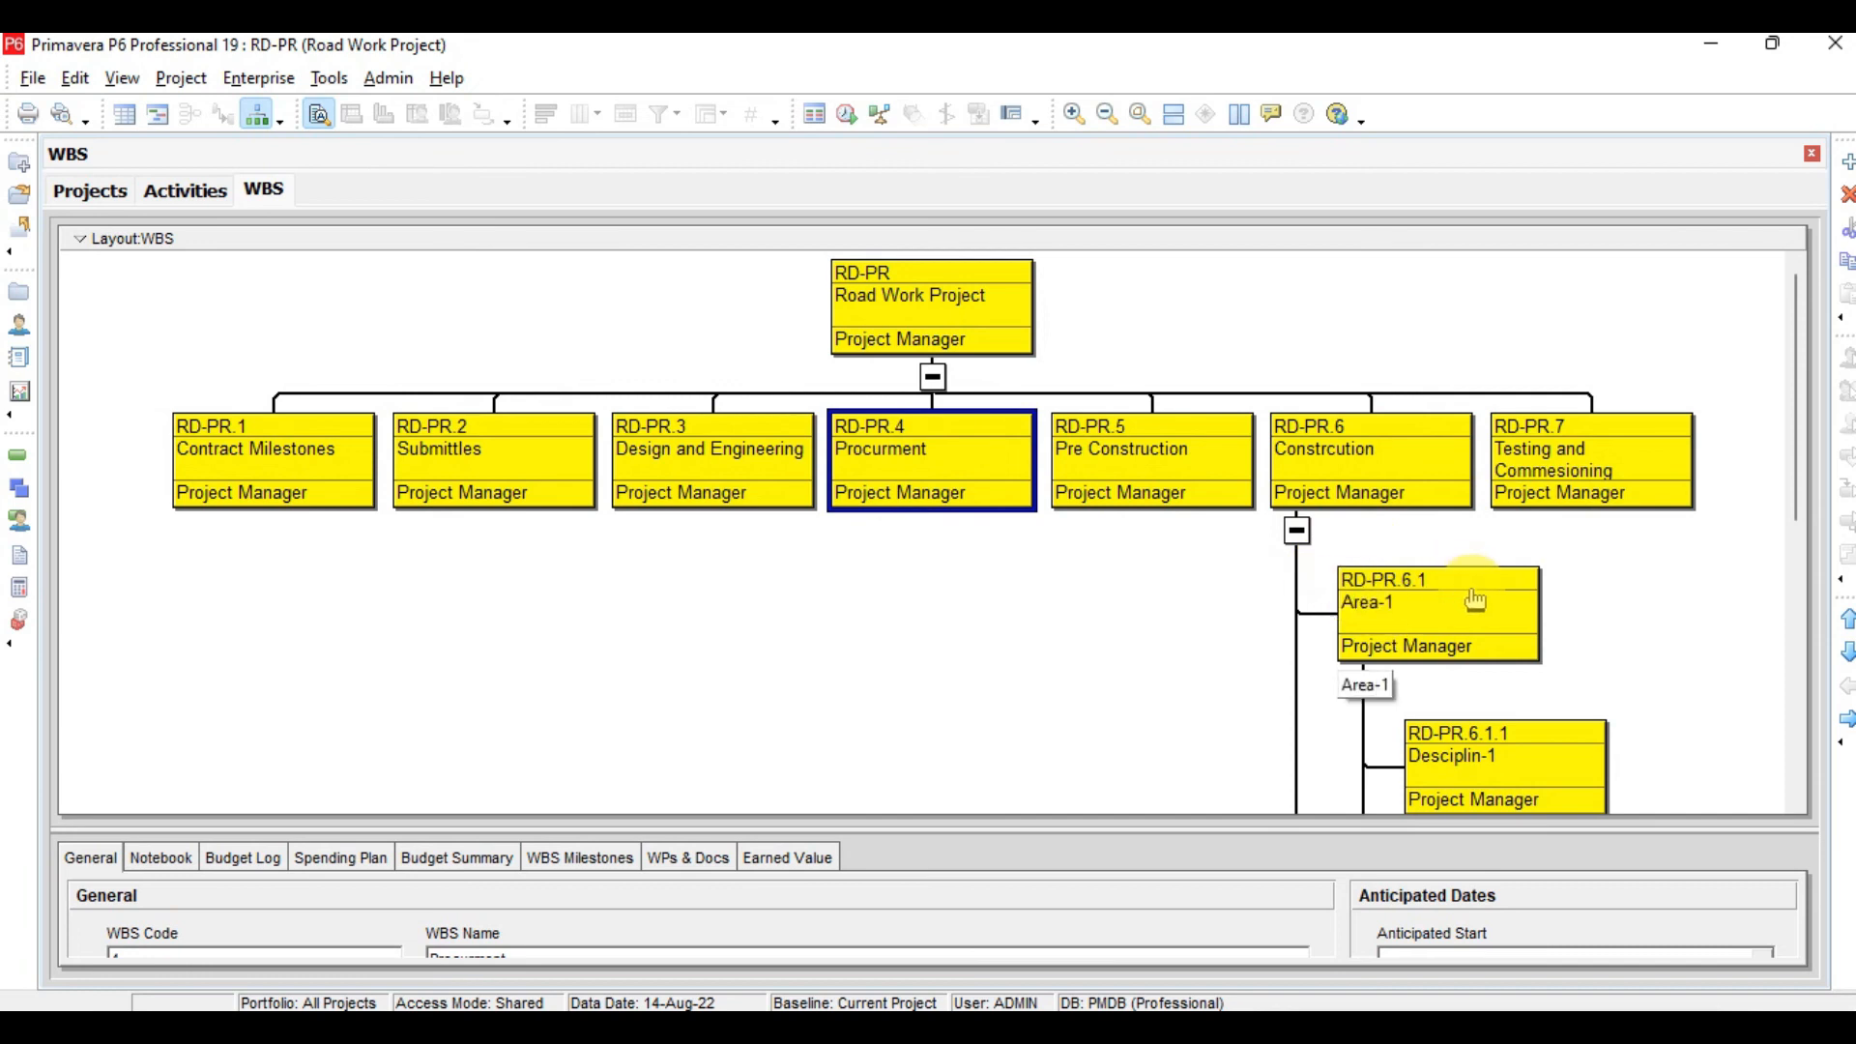
left_click_drag(1804, 462, 1791, 501)
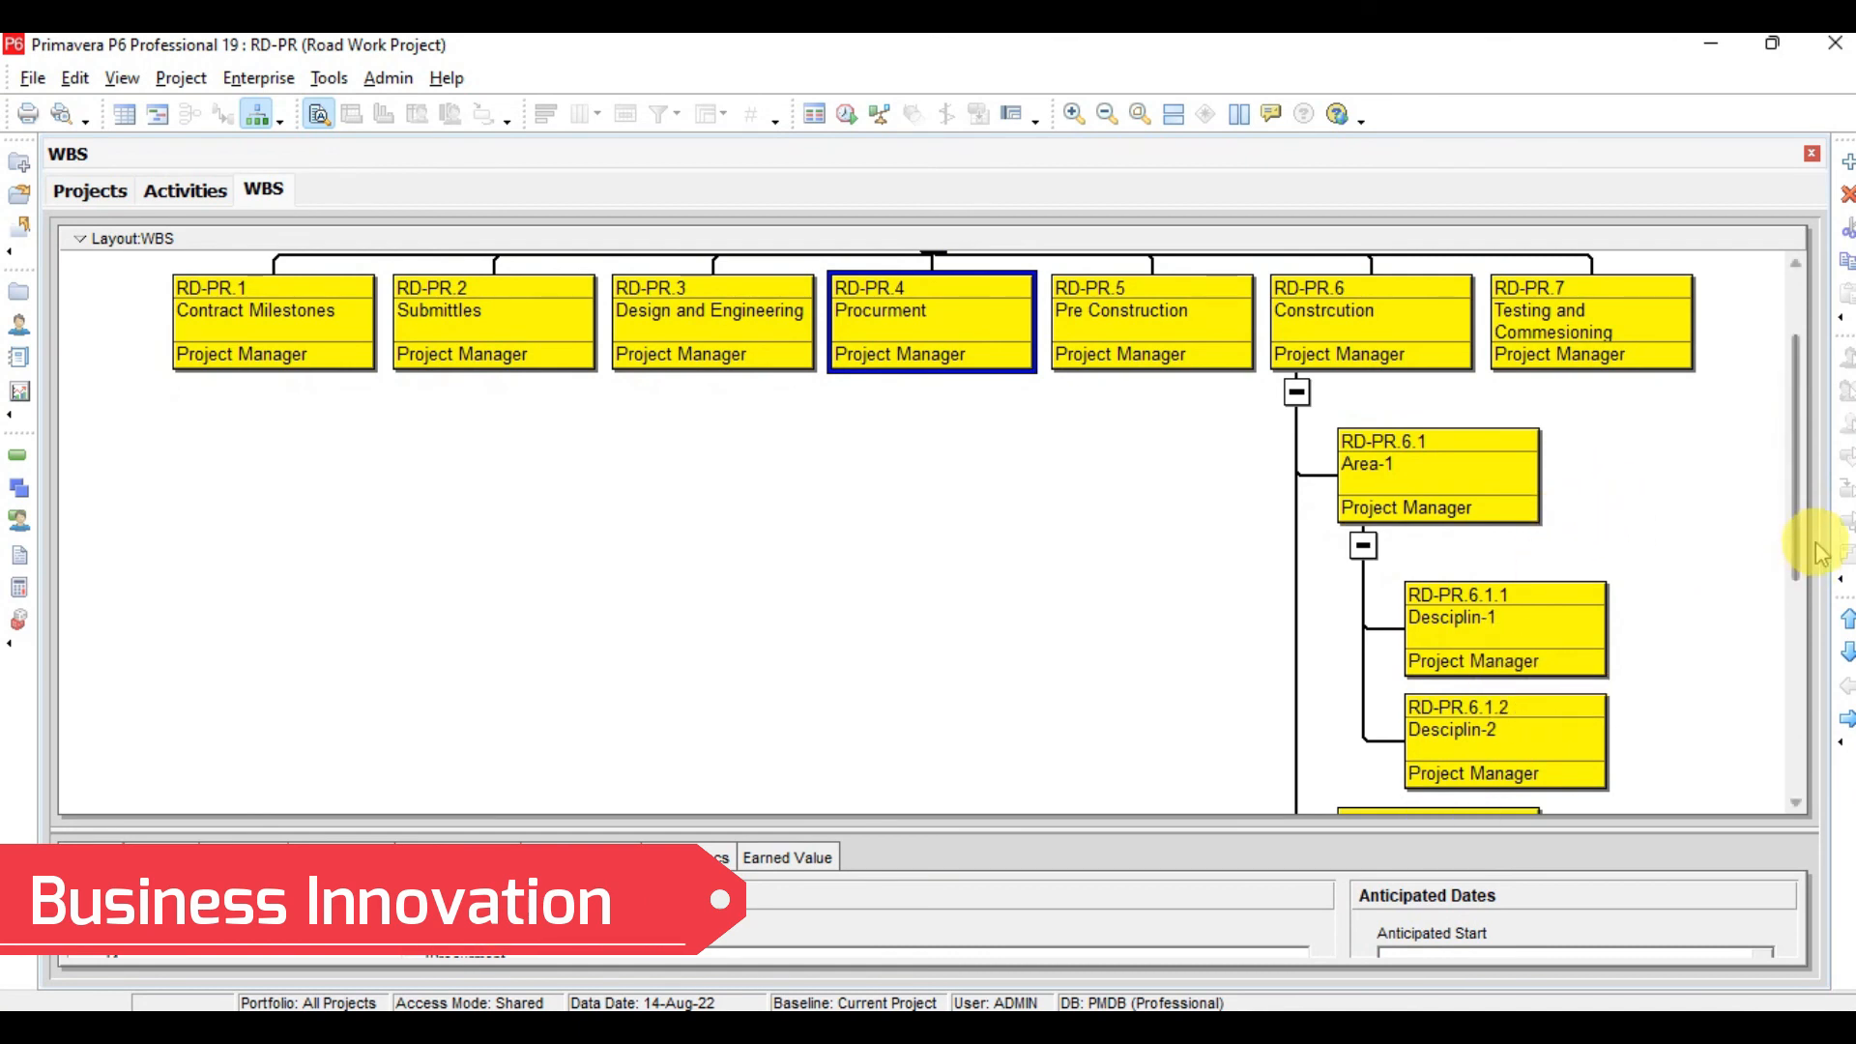
left_click_drag(1795, 520, 1810, 609)
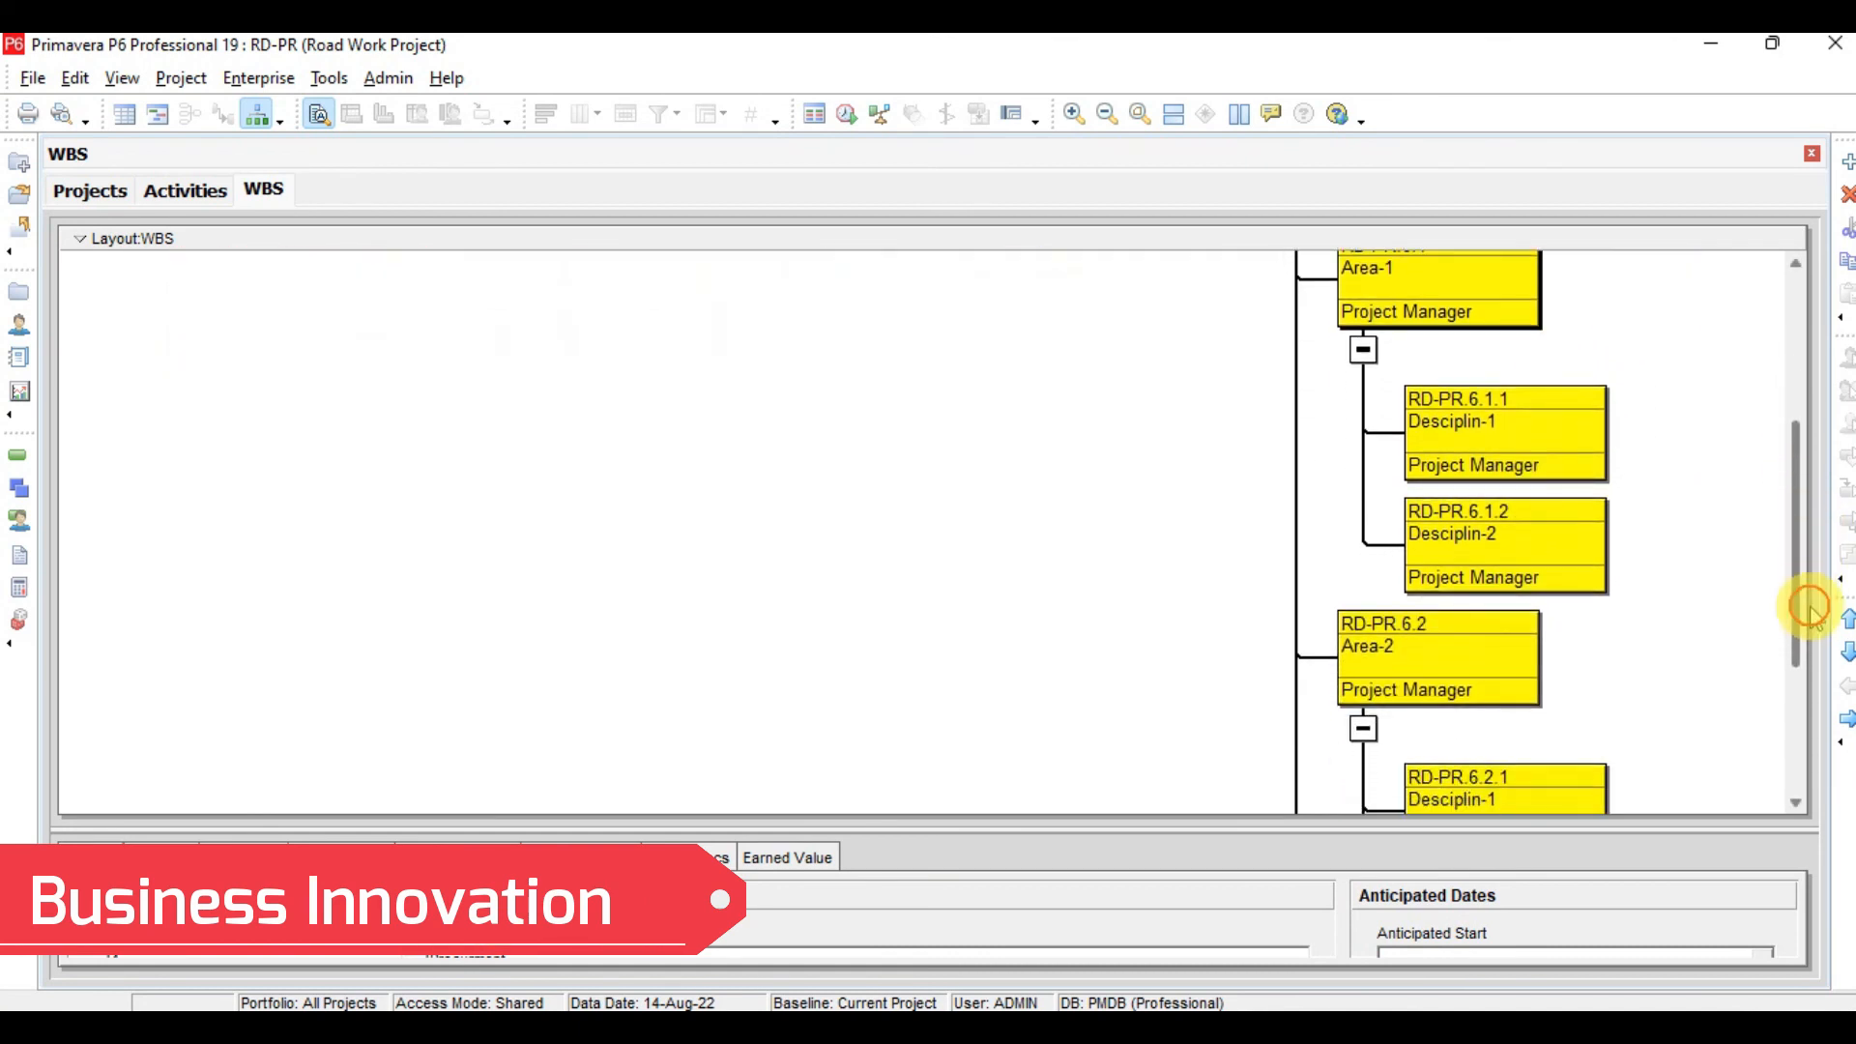
left_click_drag(1795, 513, 1807, 642)
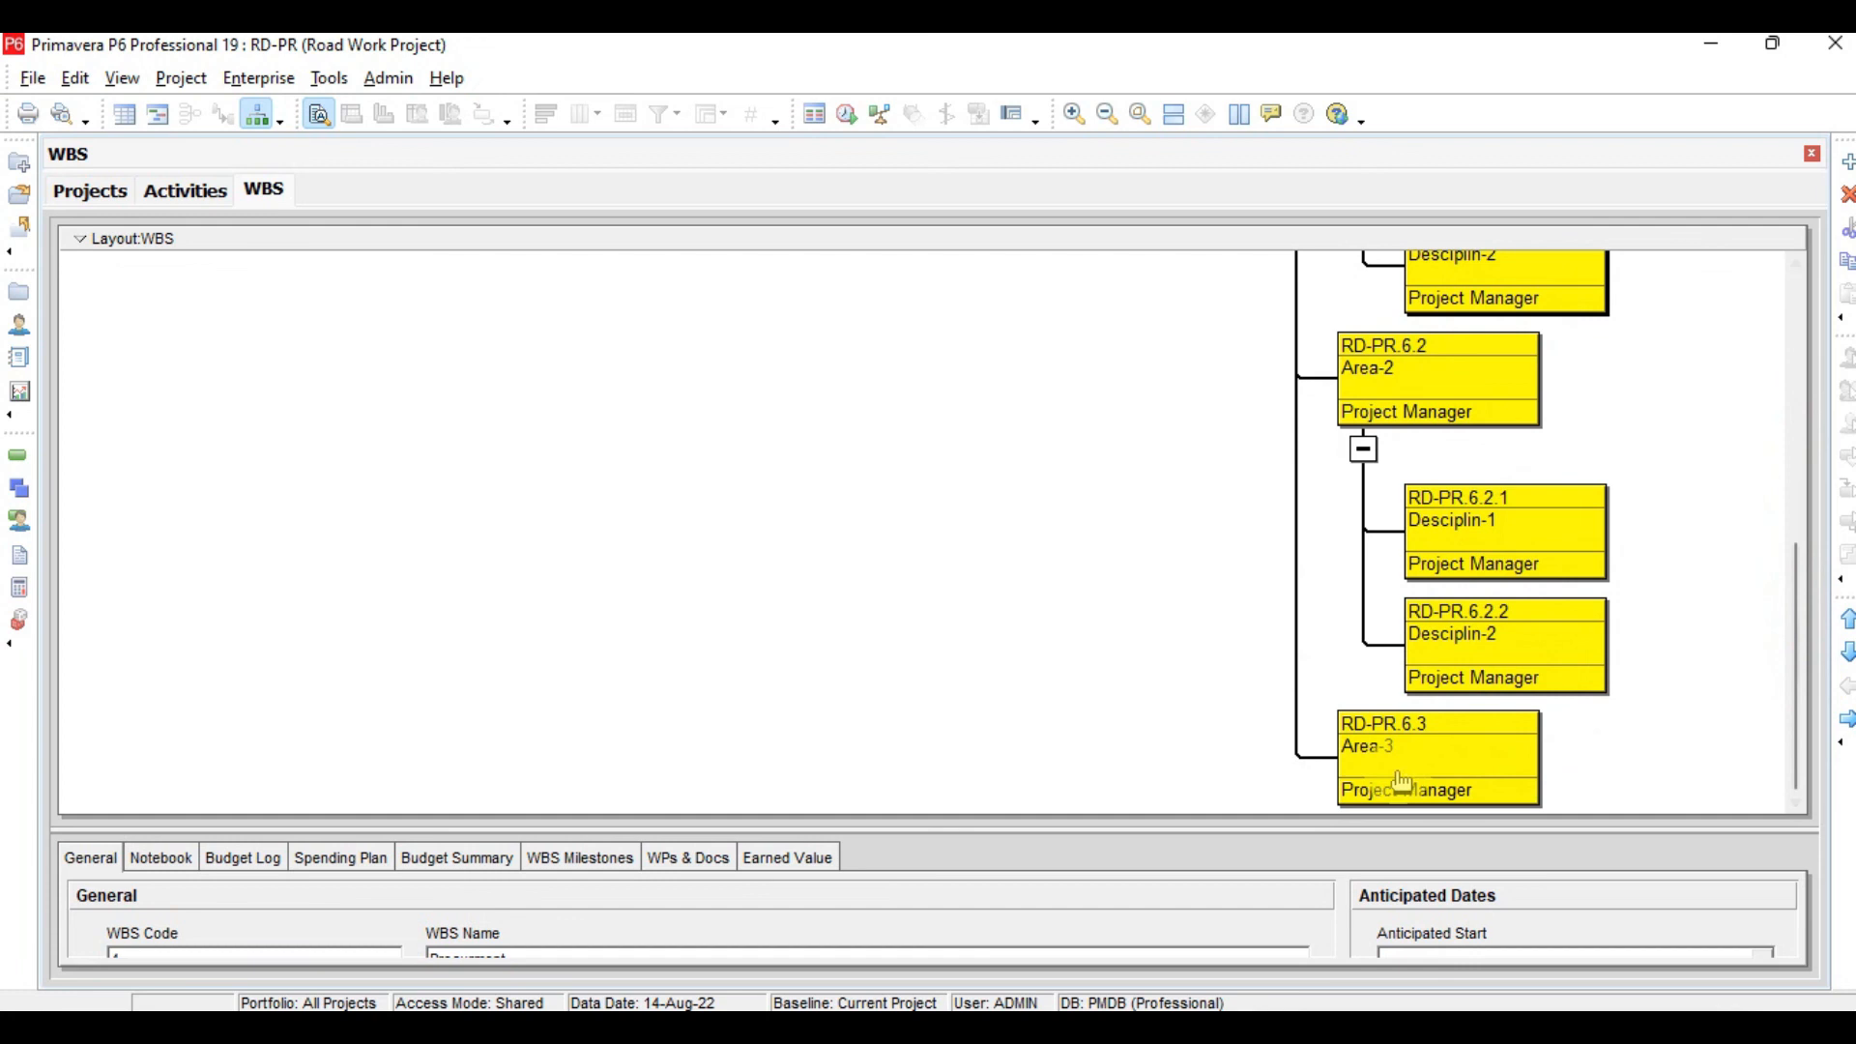
left_click_drag(1792, 656, 1800, 374)
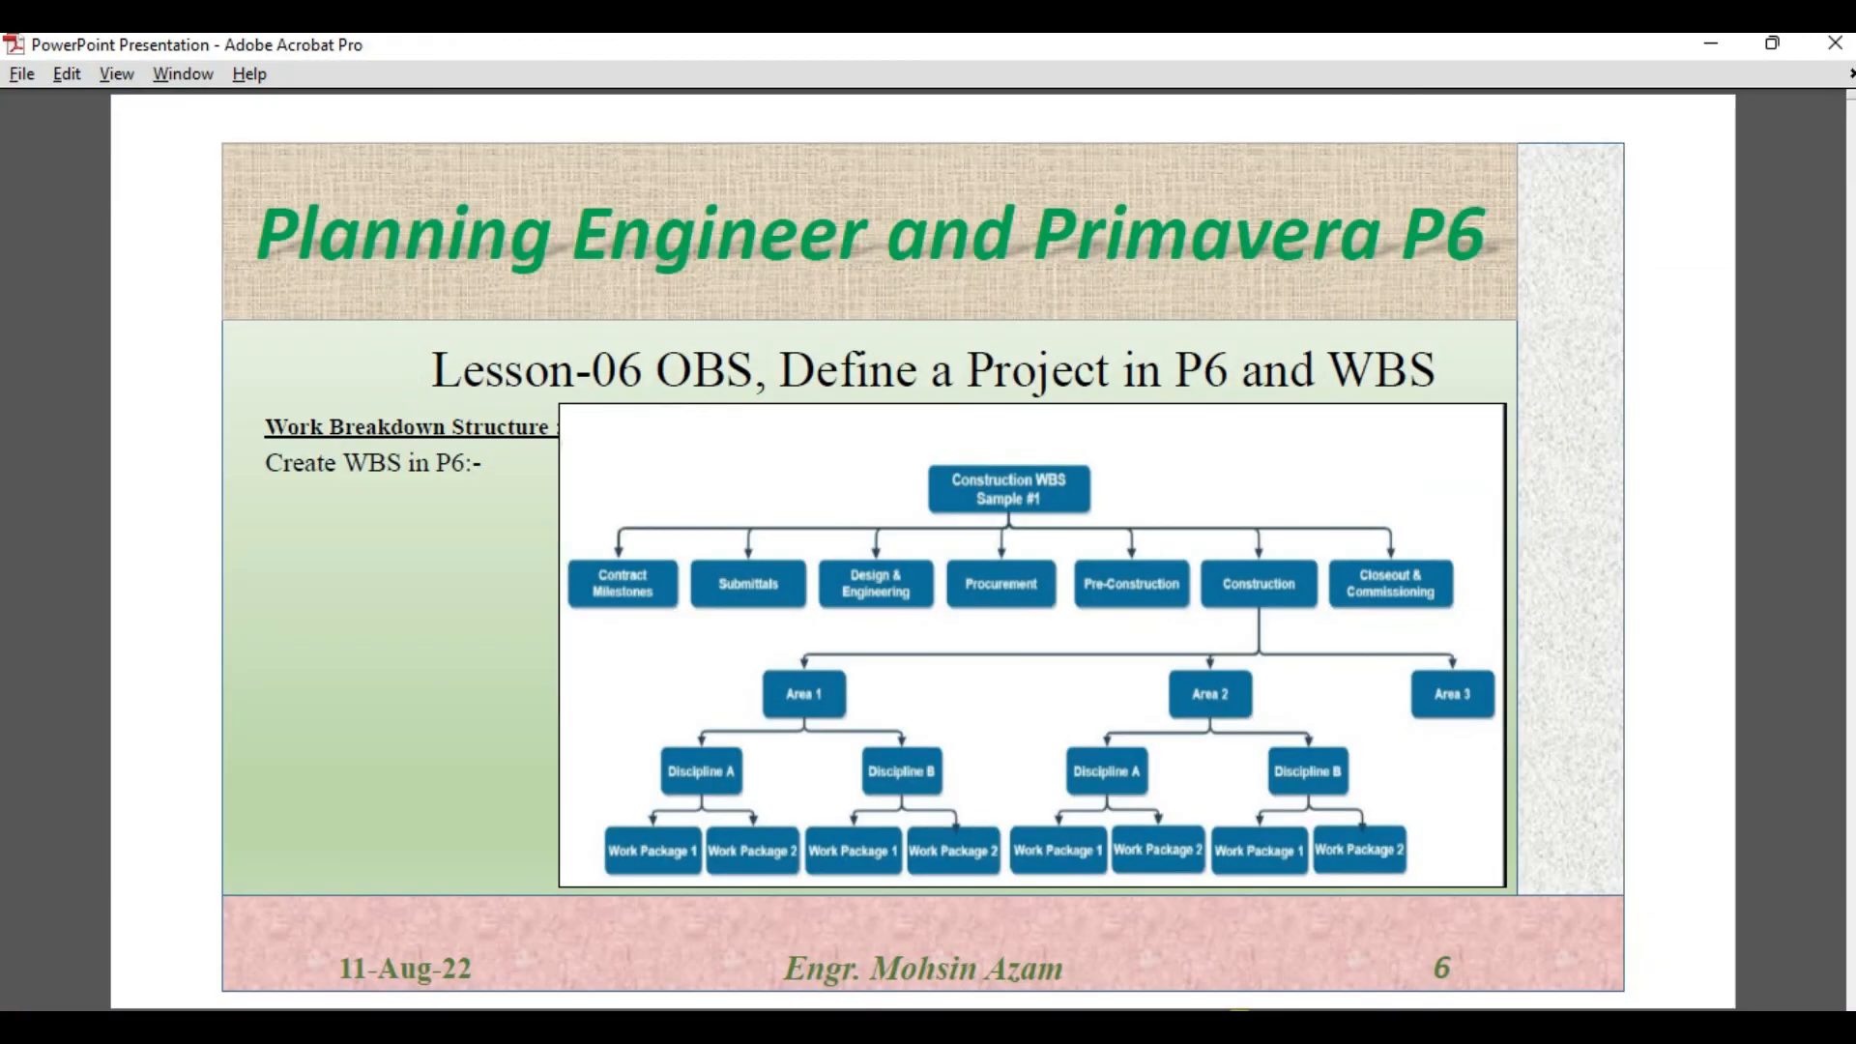
Open the Organizational Breakdown Structure to review its elements, then close it
key("Right")
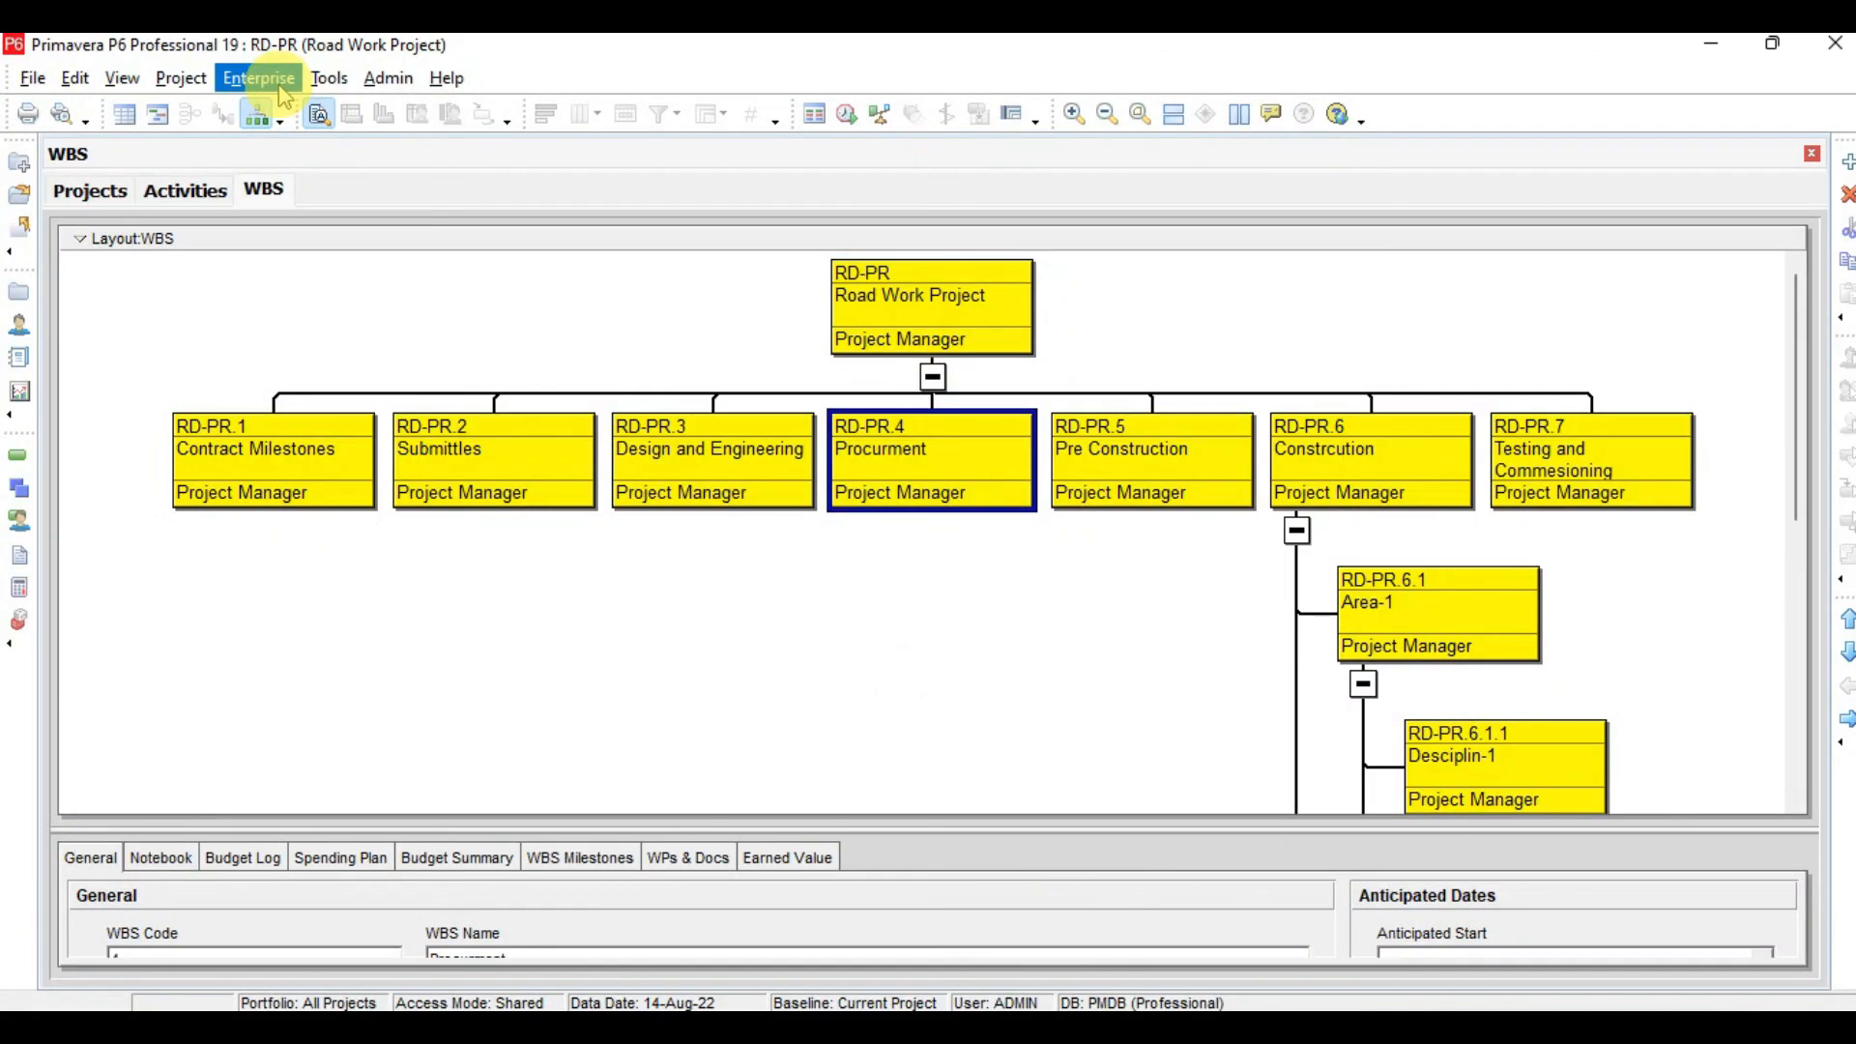
left_click(257, 78)
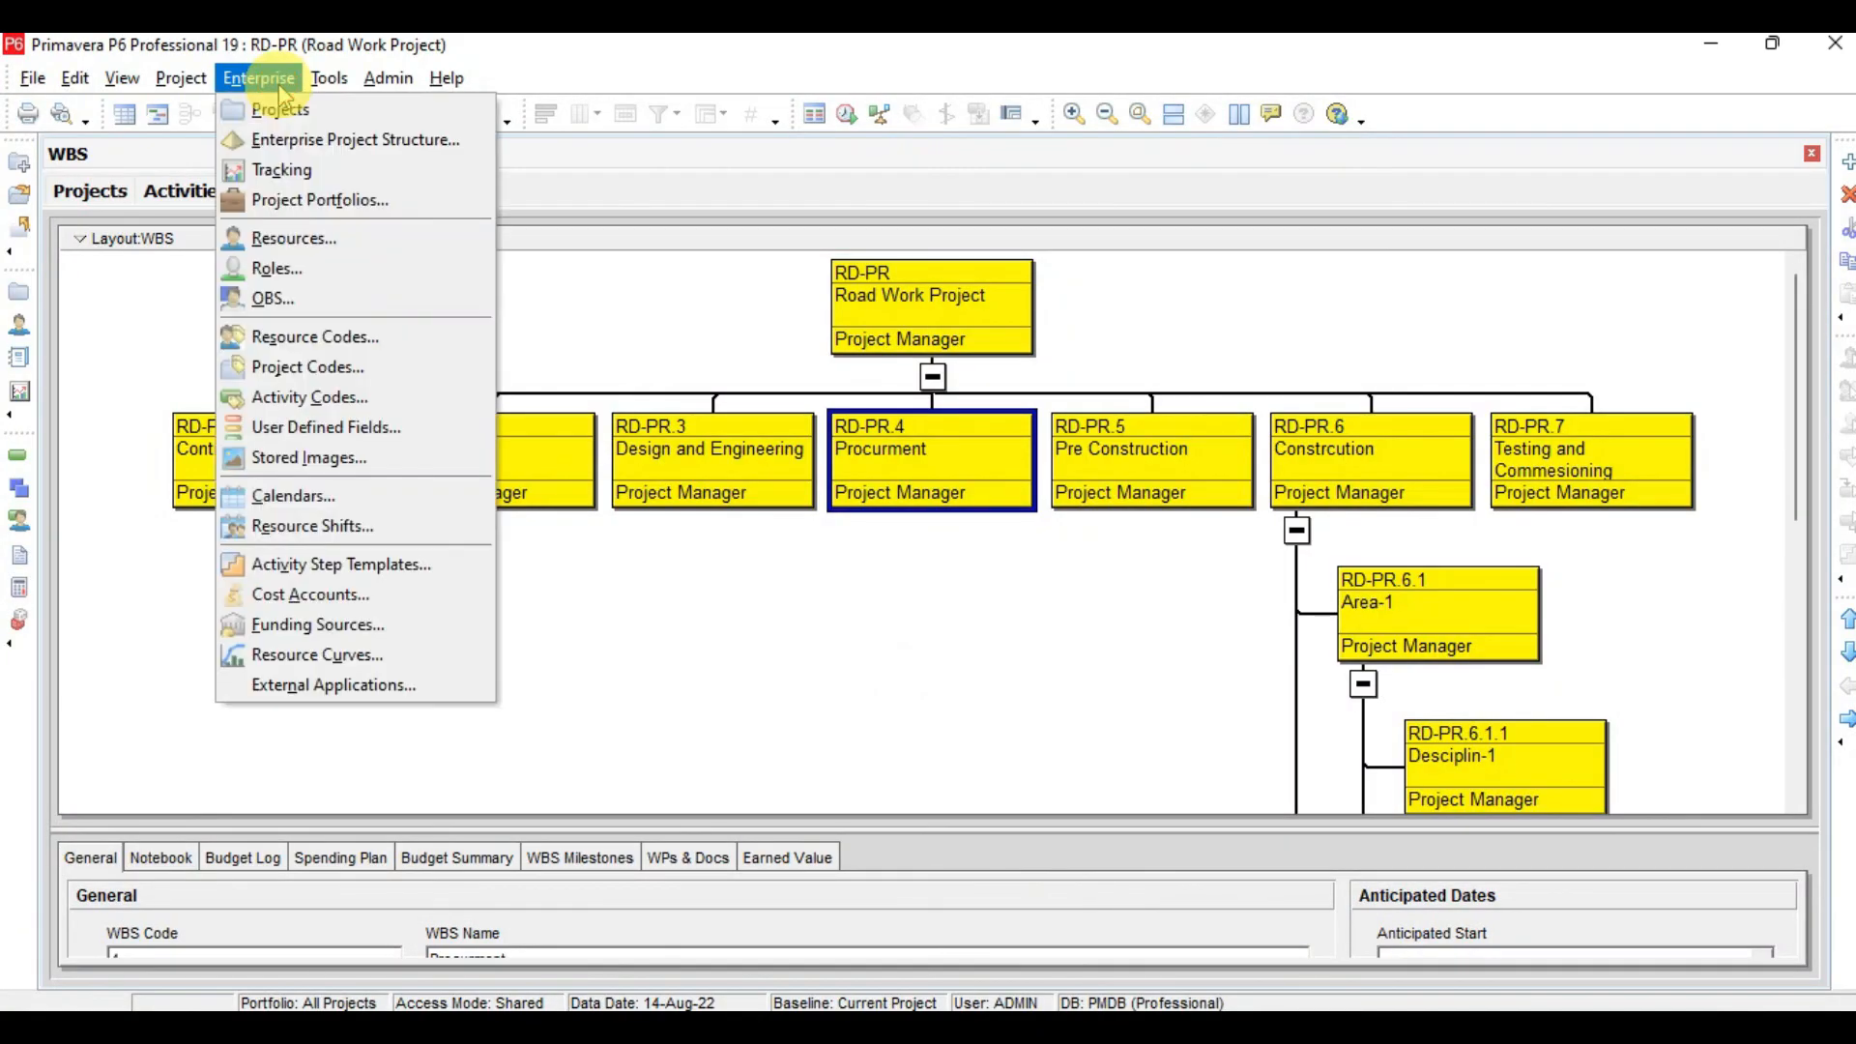
left_click(290, 300)
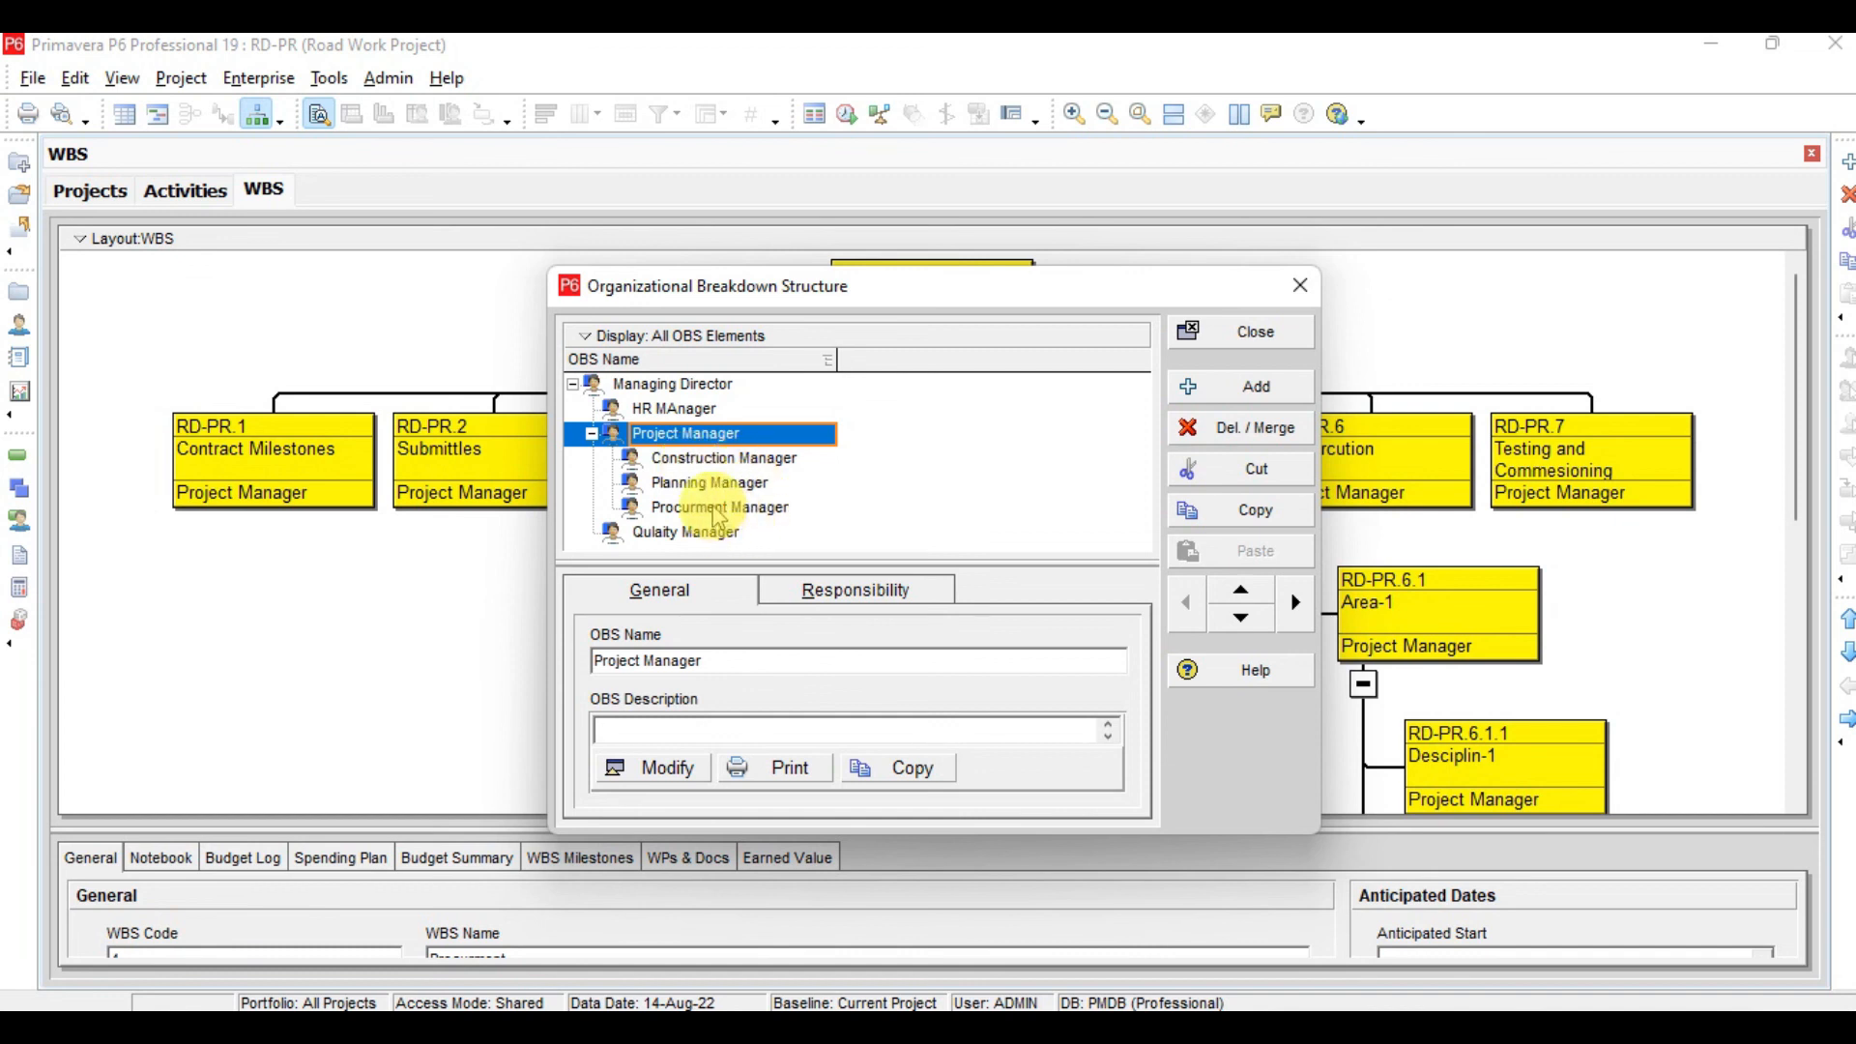
left_click(1299, 286)
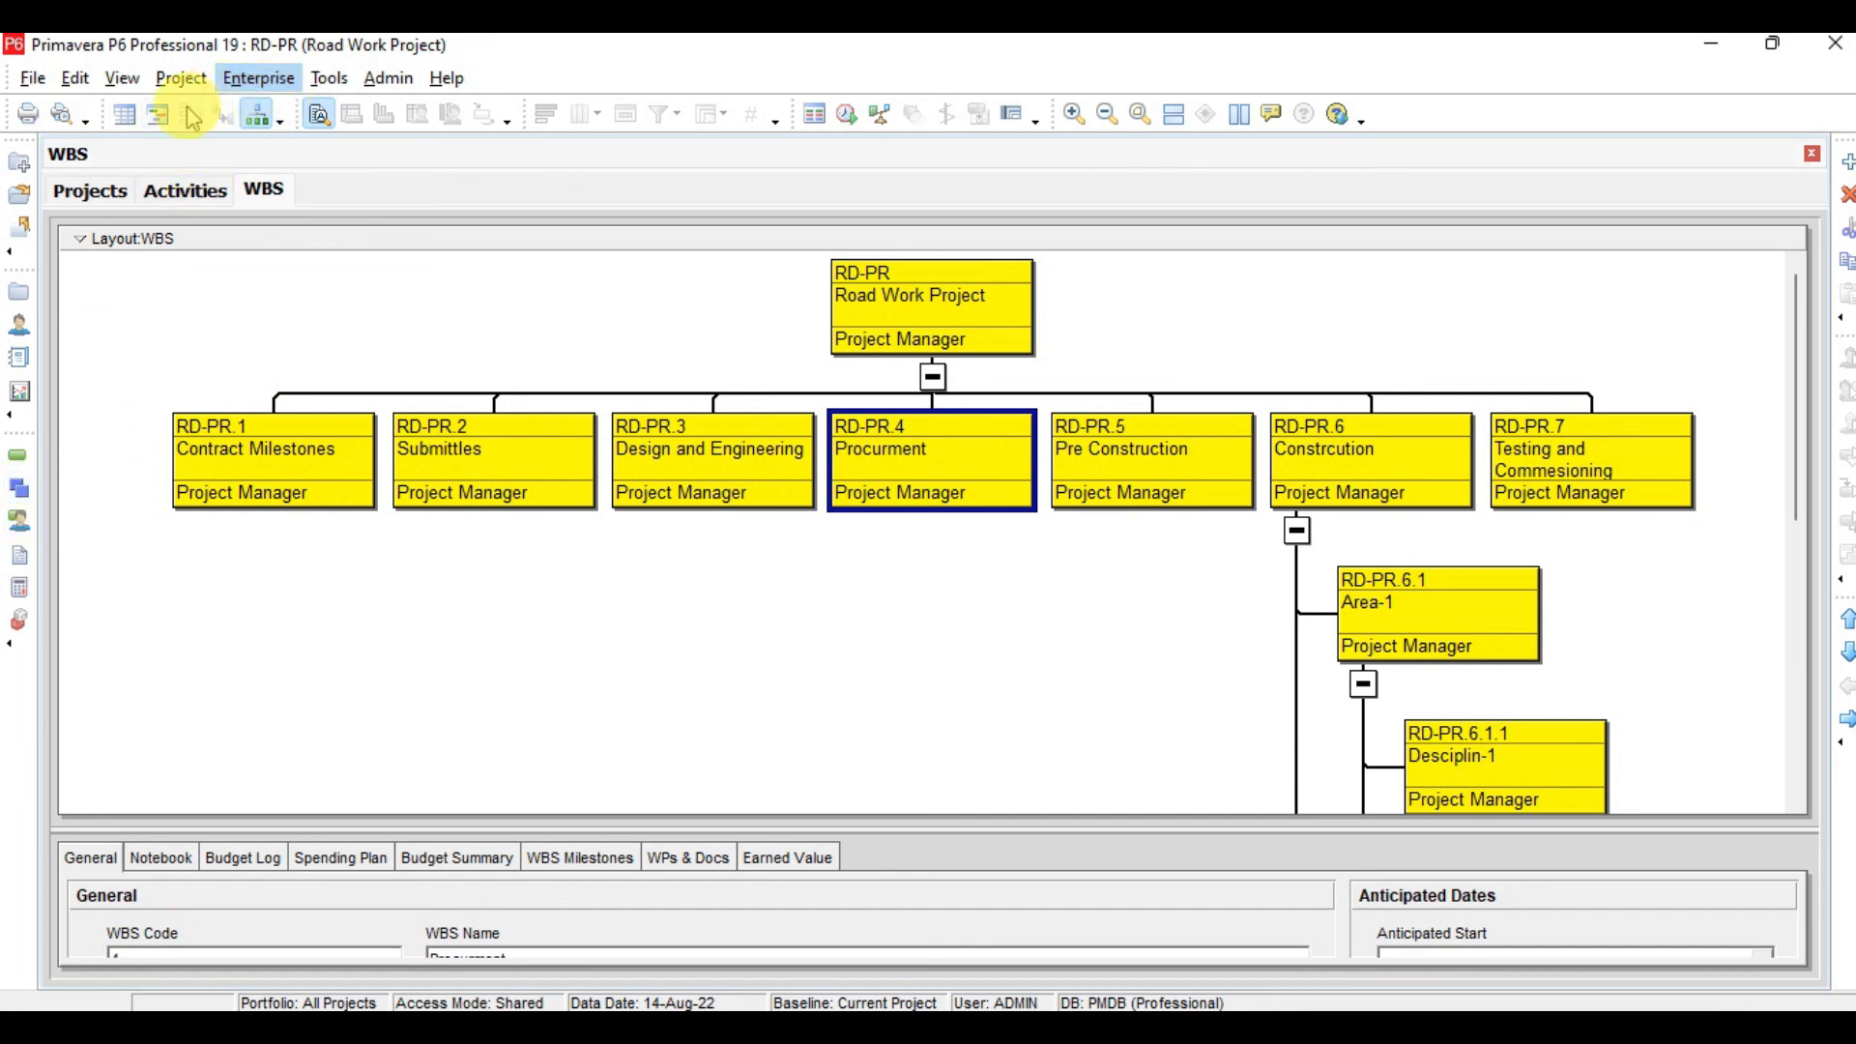
Back in the table view, assign Procurment Manager as the responsible manager of the Procurment element
left_click(159, 117)
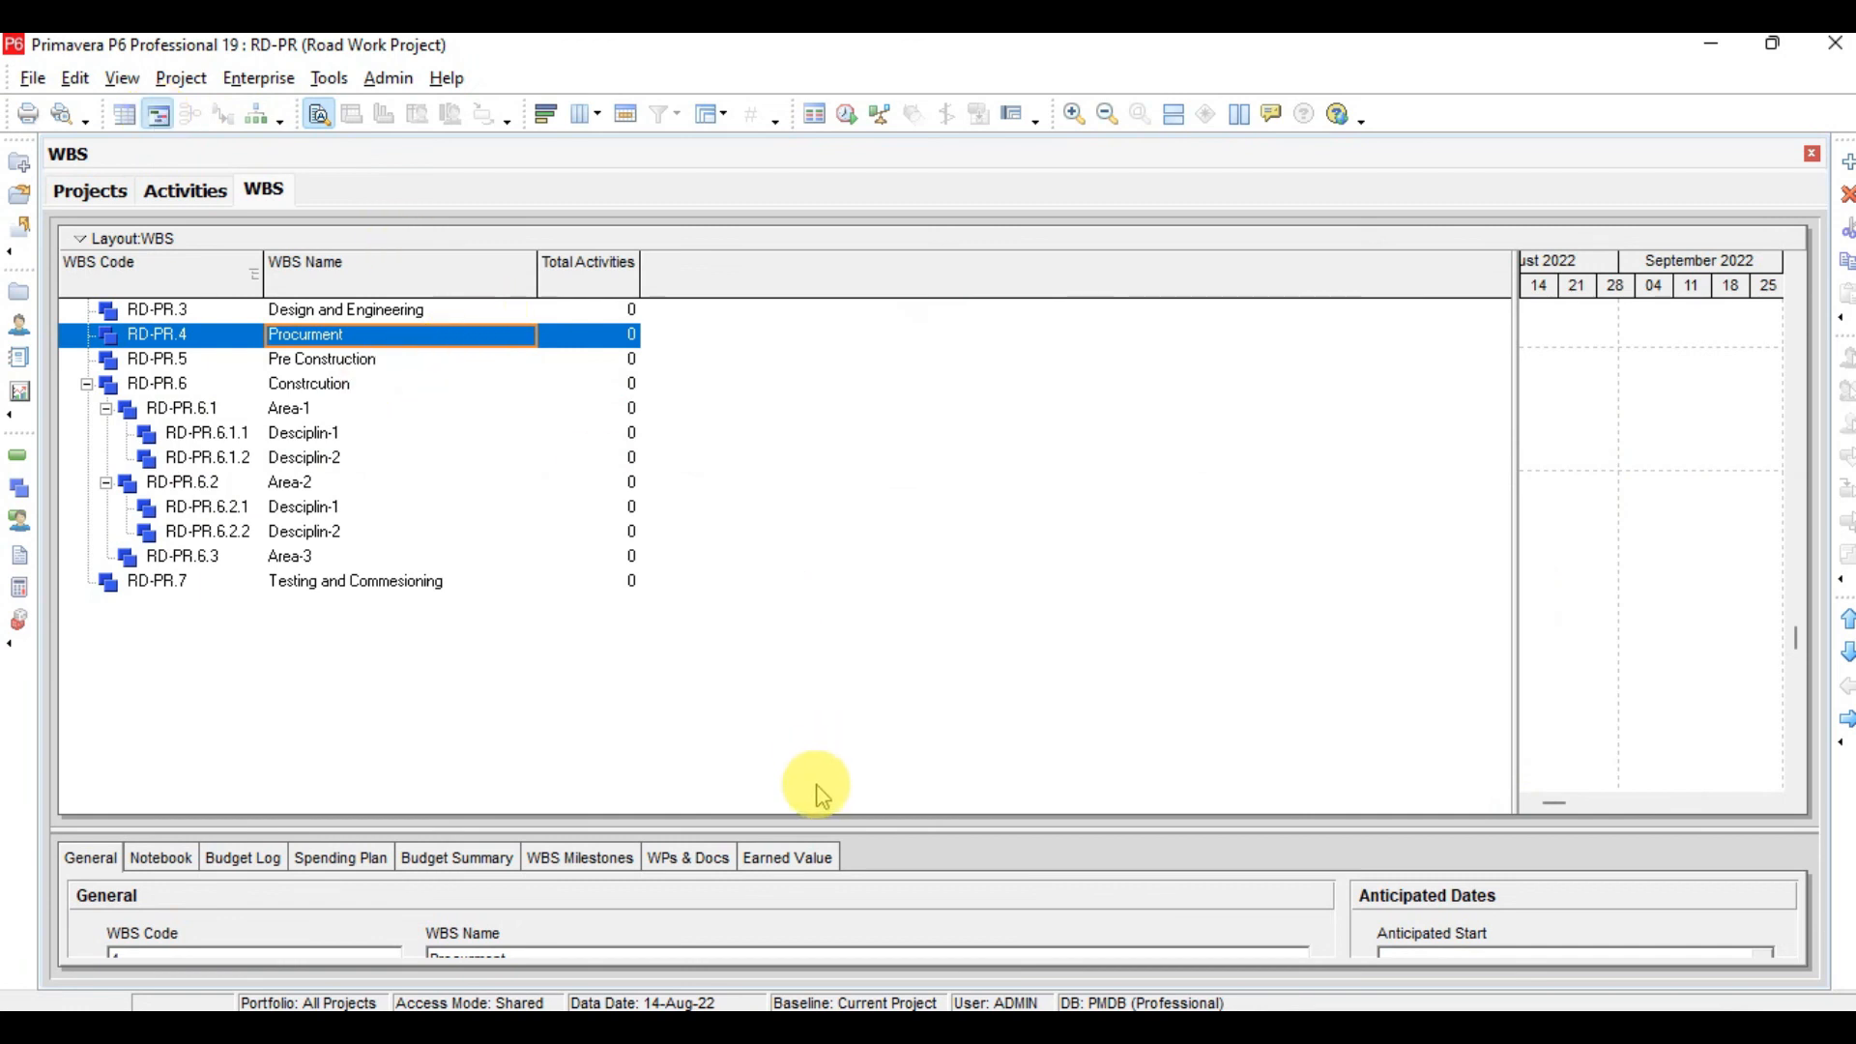
left_click_drag(822, 829, 725, 622)
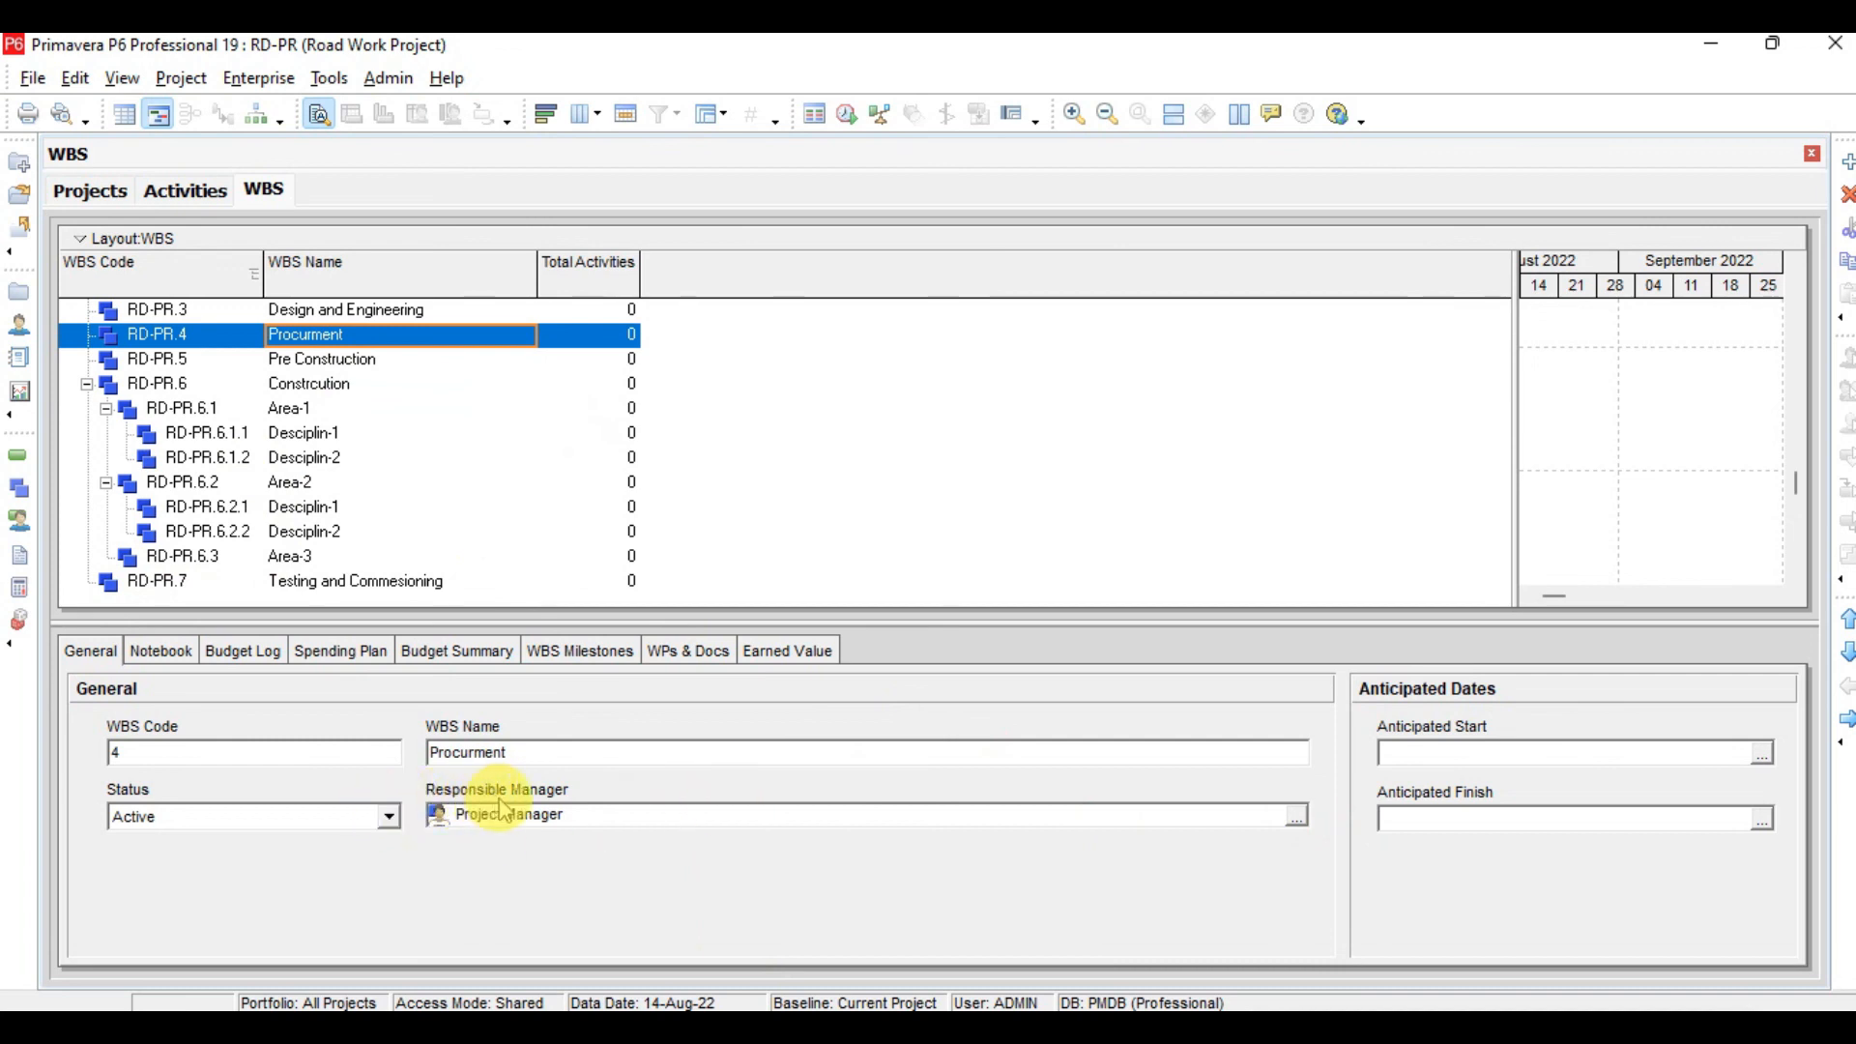
left_click(1300, 819)
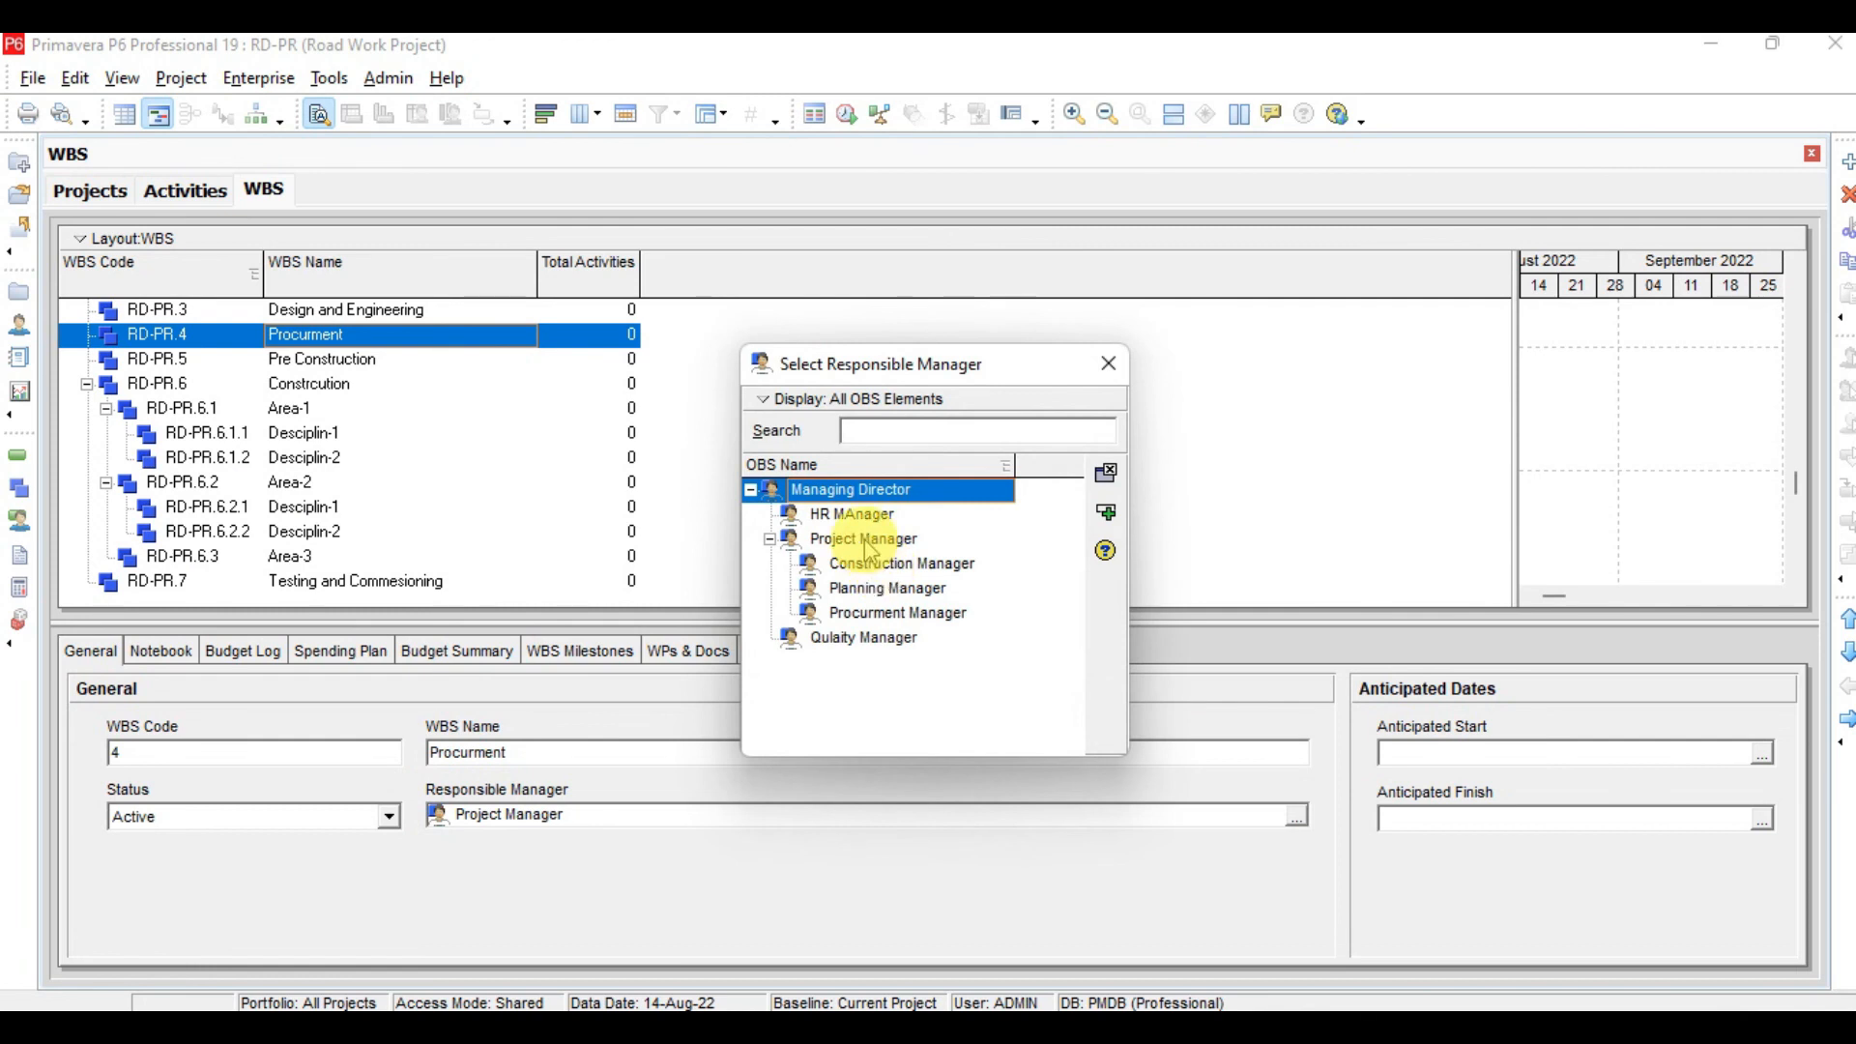
left_click(887, 612)
left_click(1115, 518)
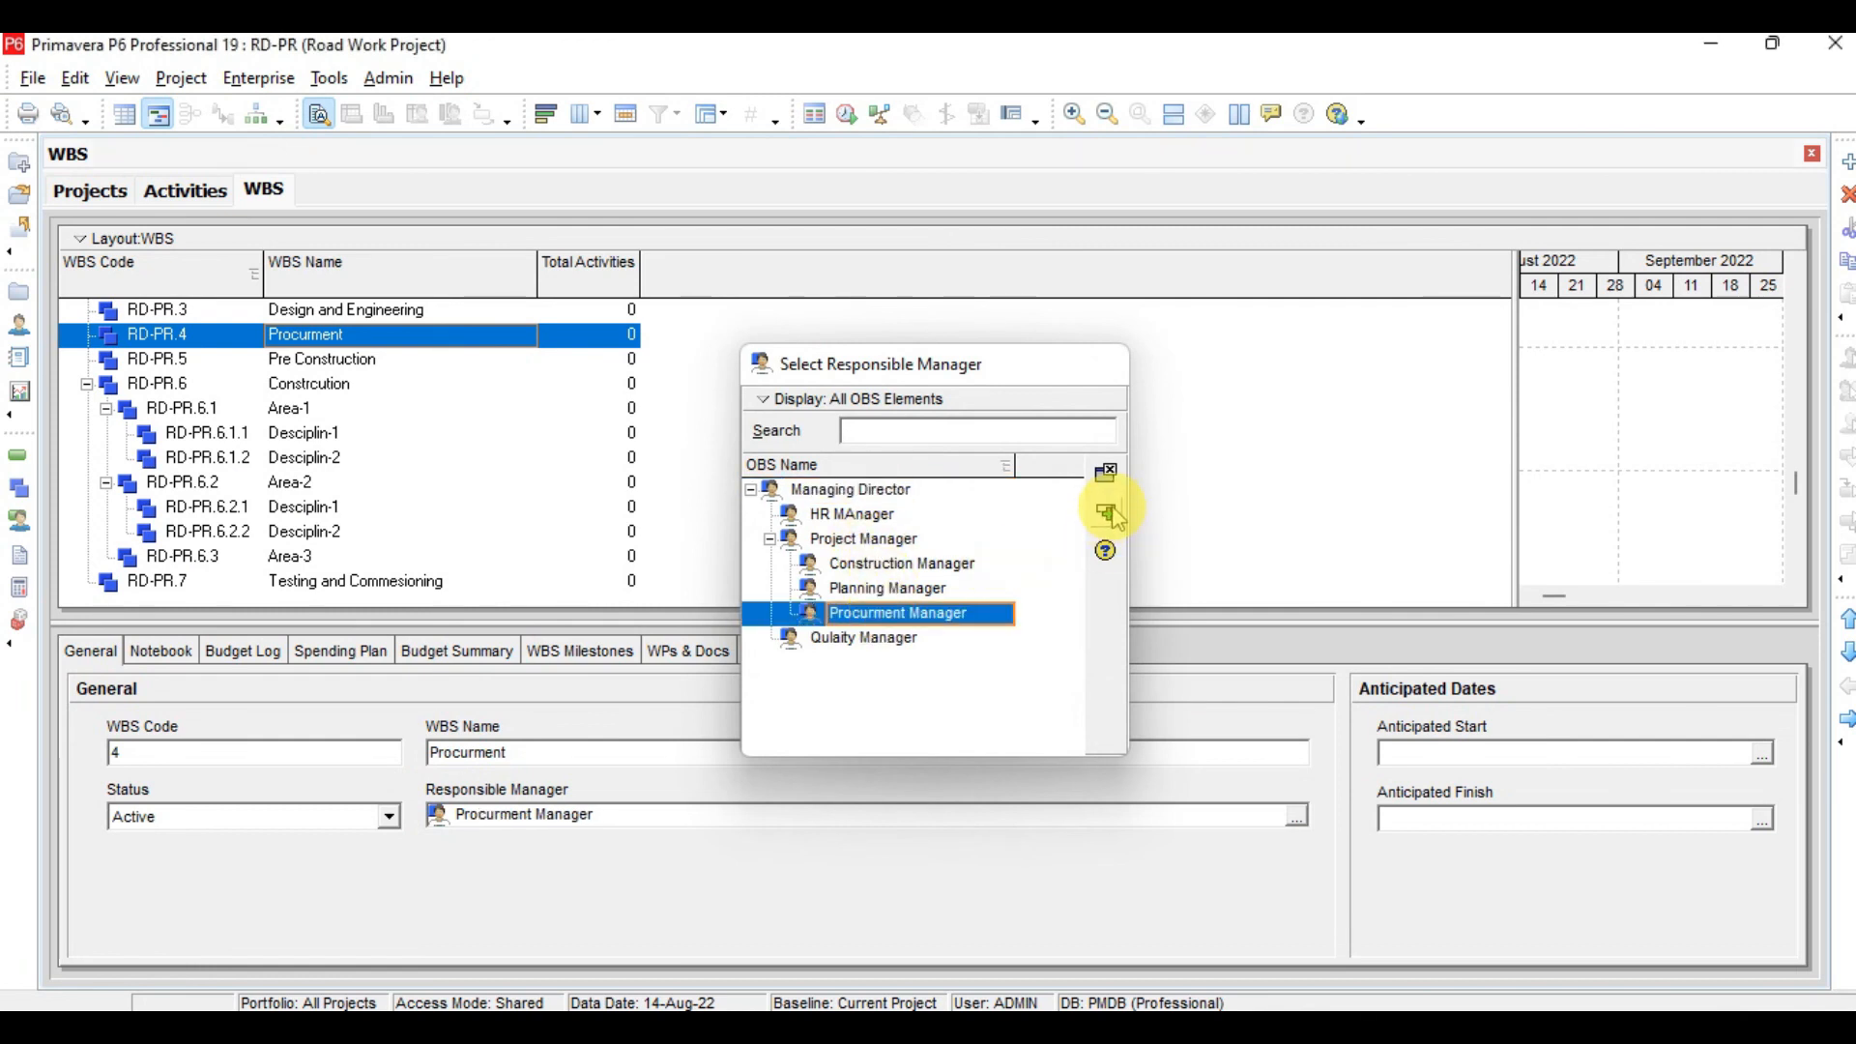
Set Qulaity Manager as responsible manager of Submittles and show the WBS as a zoomed-out chart
left_click(366, 362)
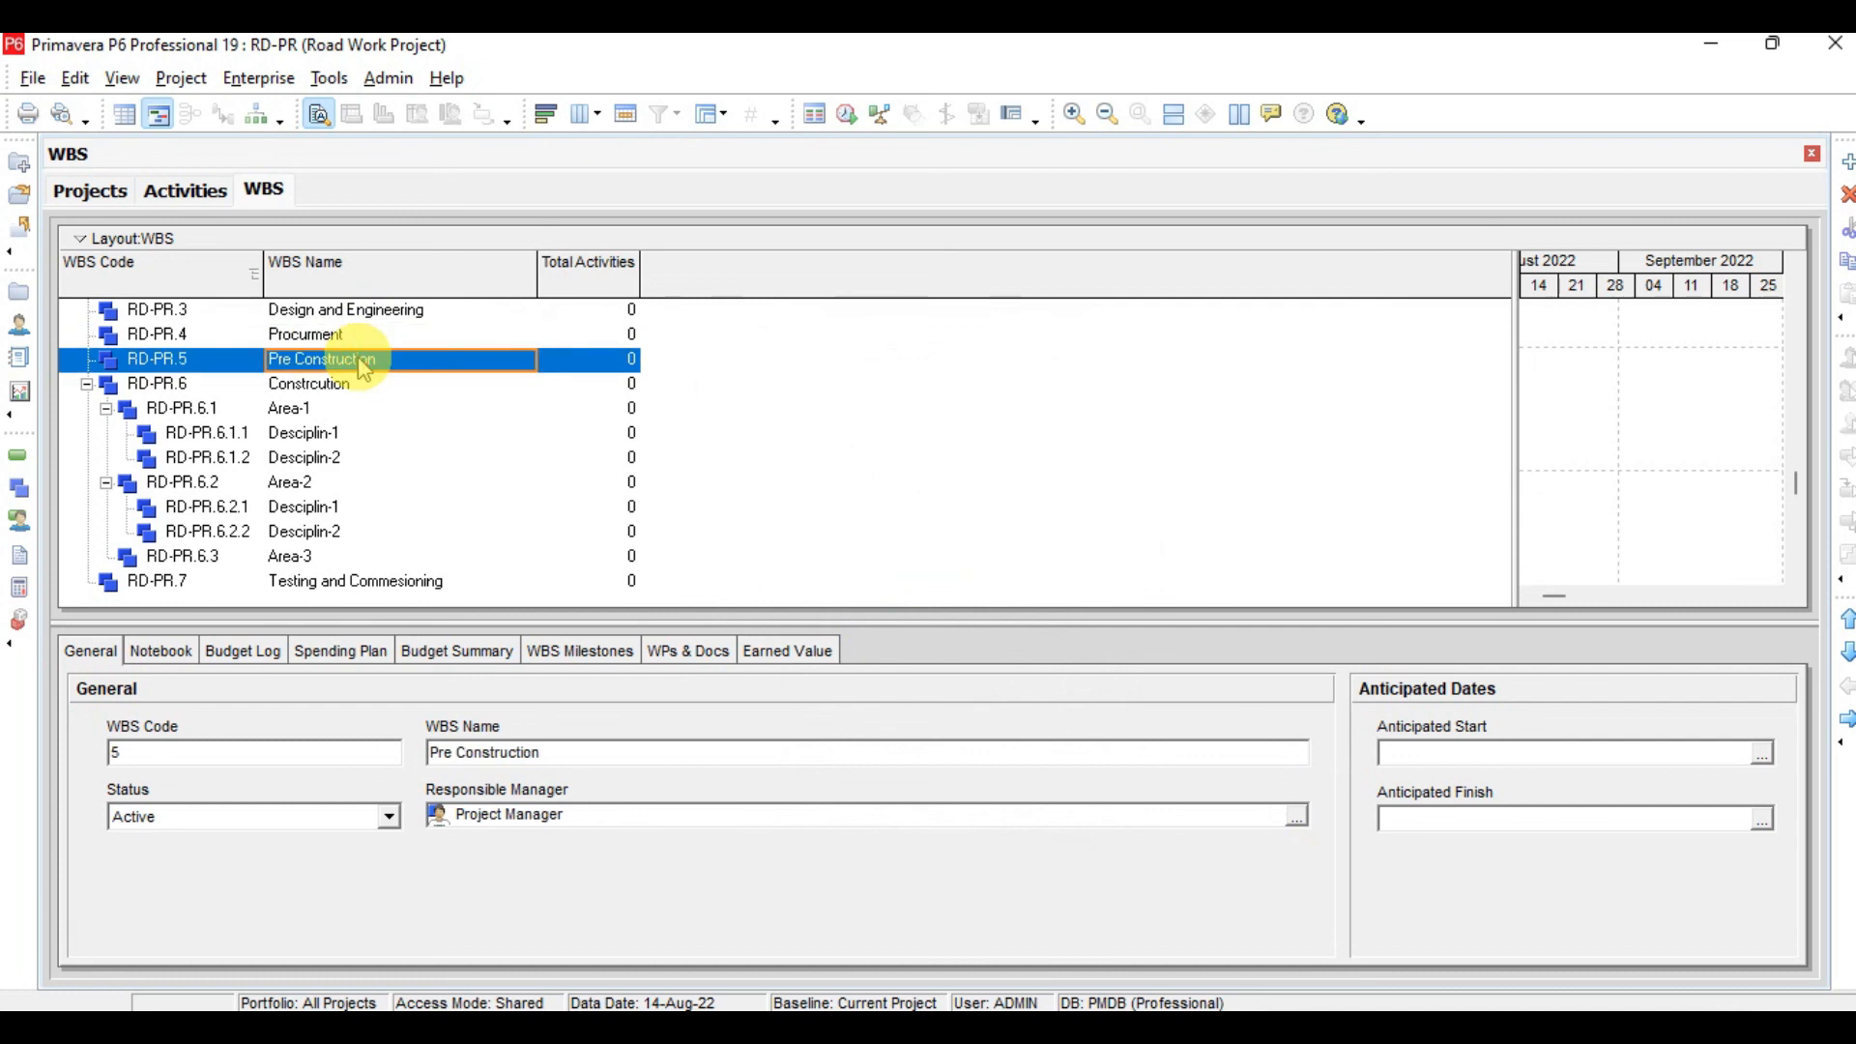
left_click(350, 384)
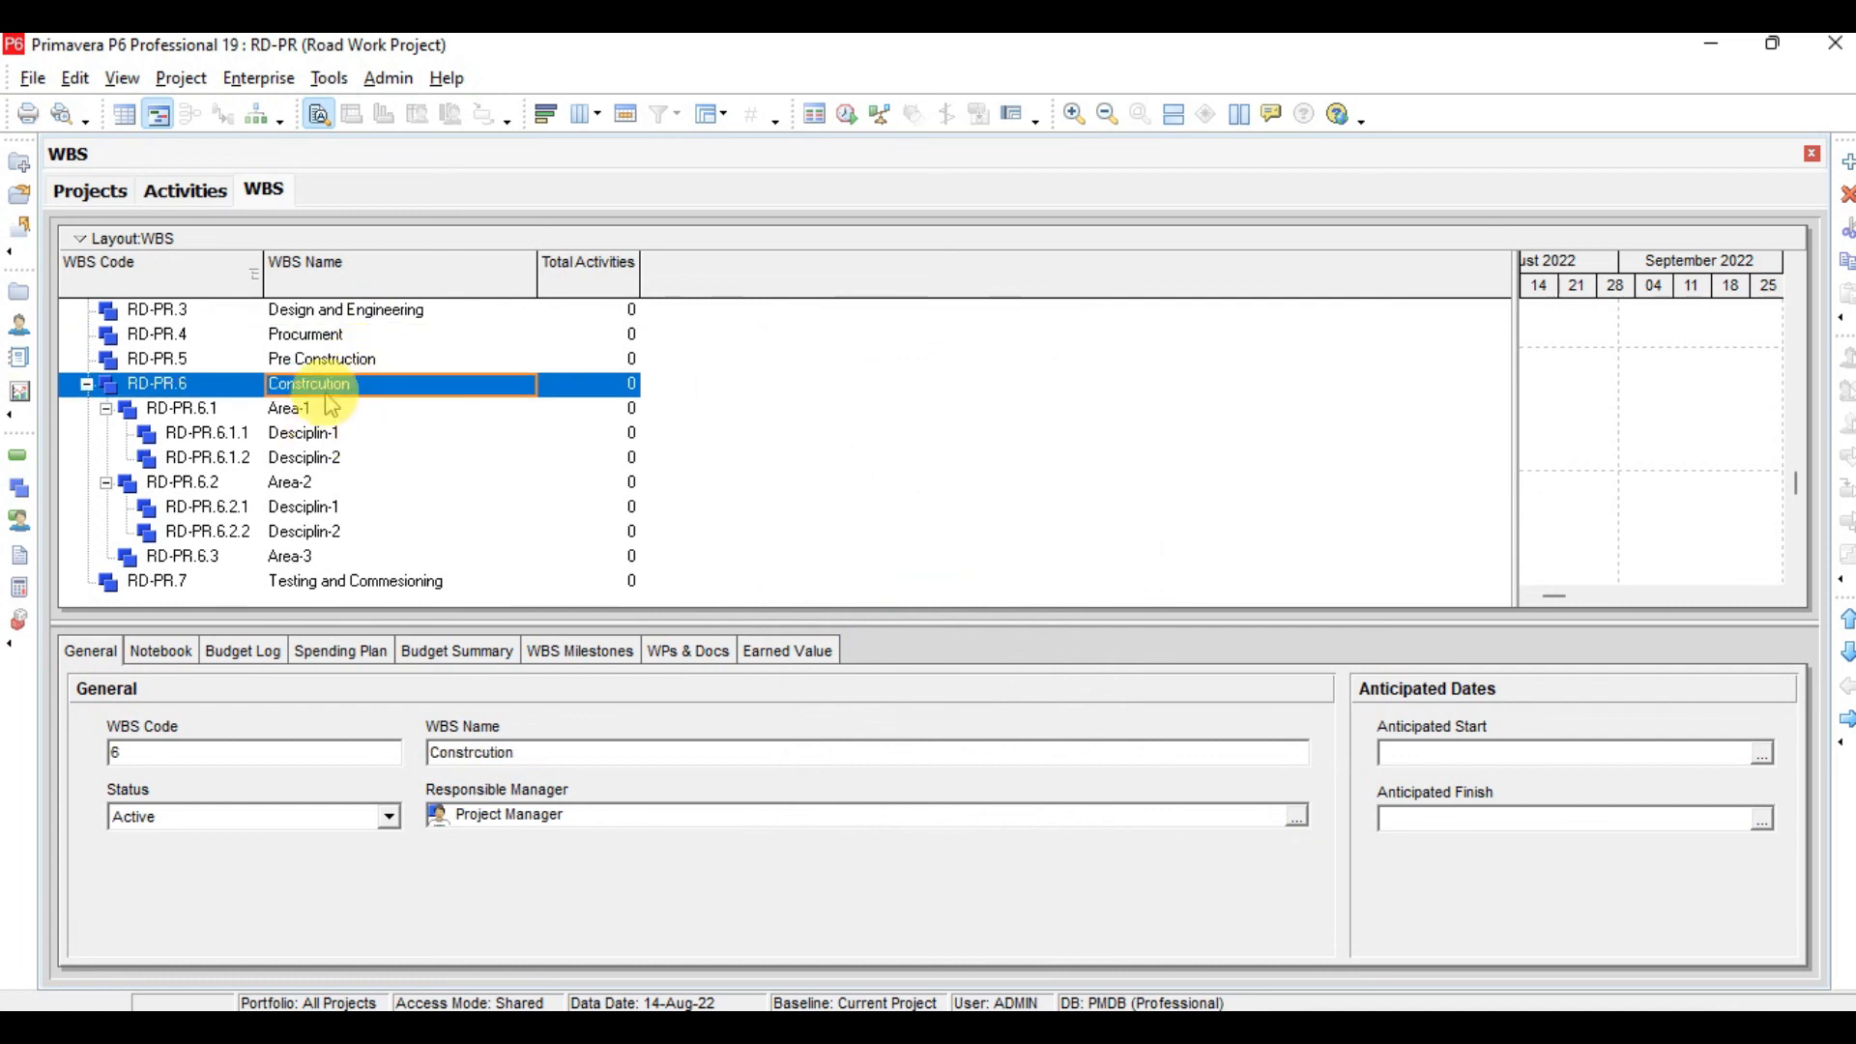
scroll(344, 385, "up", 1)
left_click(344, 384)
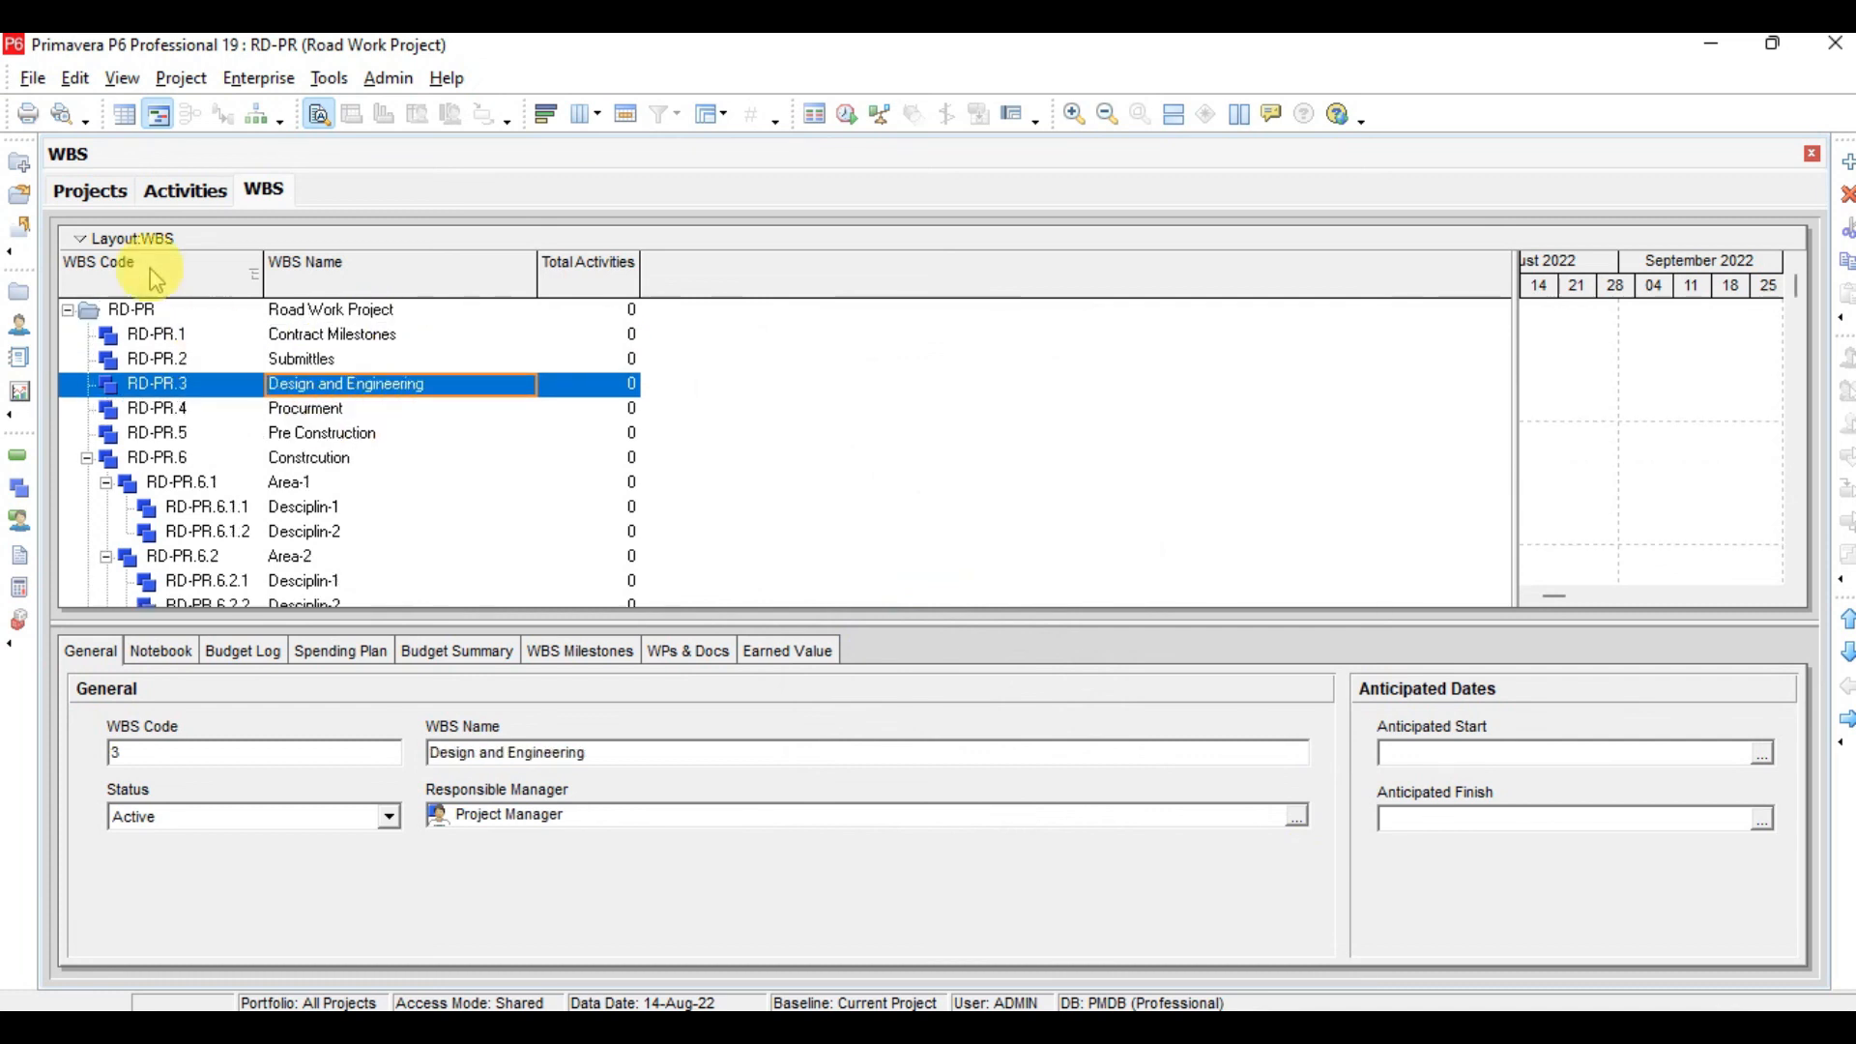
left_click(259, 114)
left_click(622, 352)
left_click(720, 365)
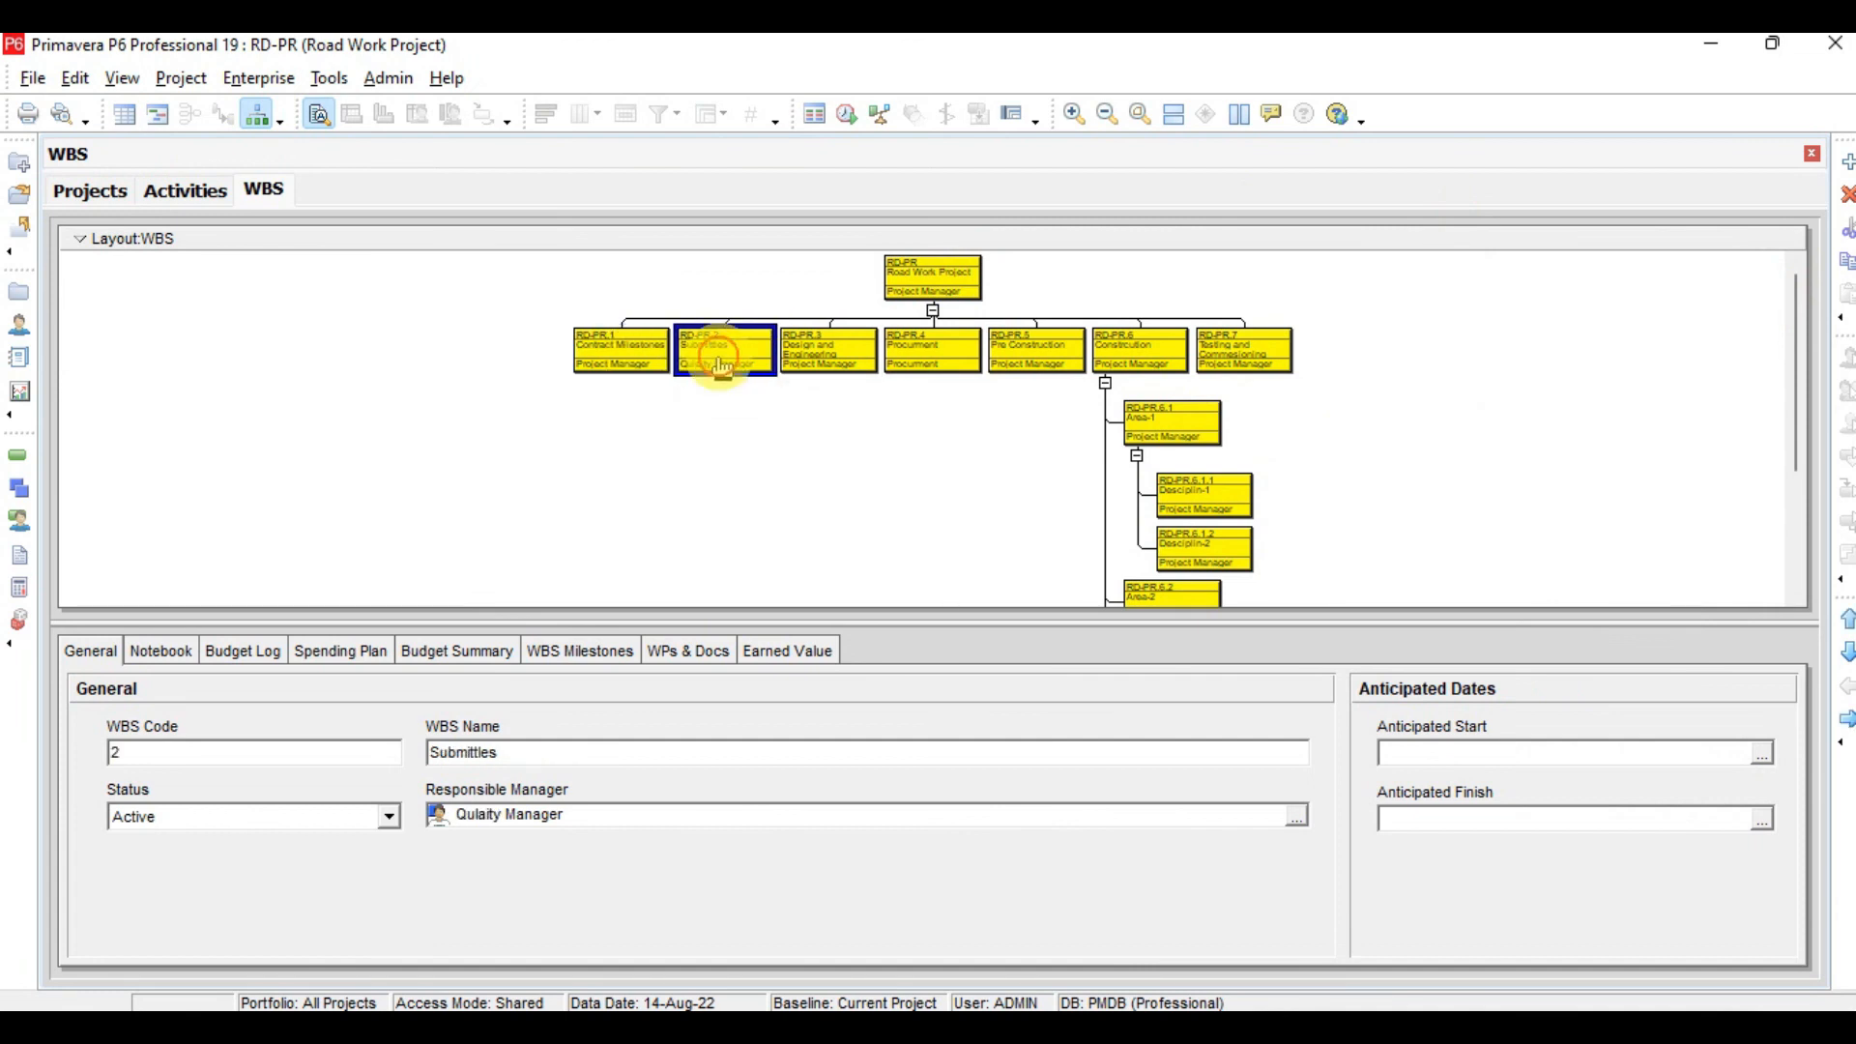